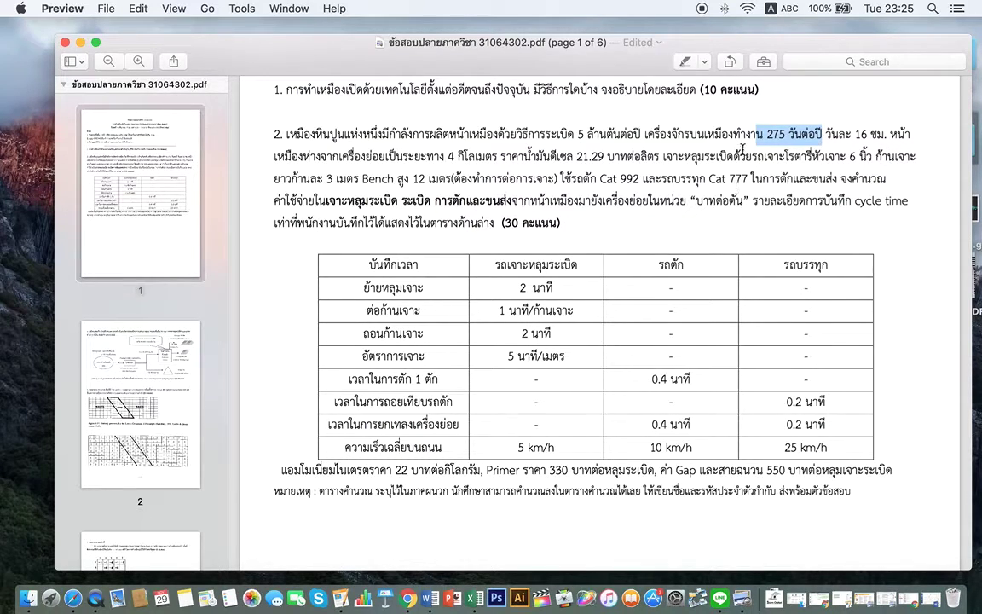
# - Highlight the annual production, 275 working days per year and 16 hours per day in question 2 of the exam
pyautogui.click(747, 135)
pyautogui.moveTo(747, 134); pyautogui.dragTo(791, 135)
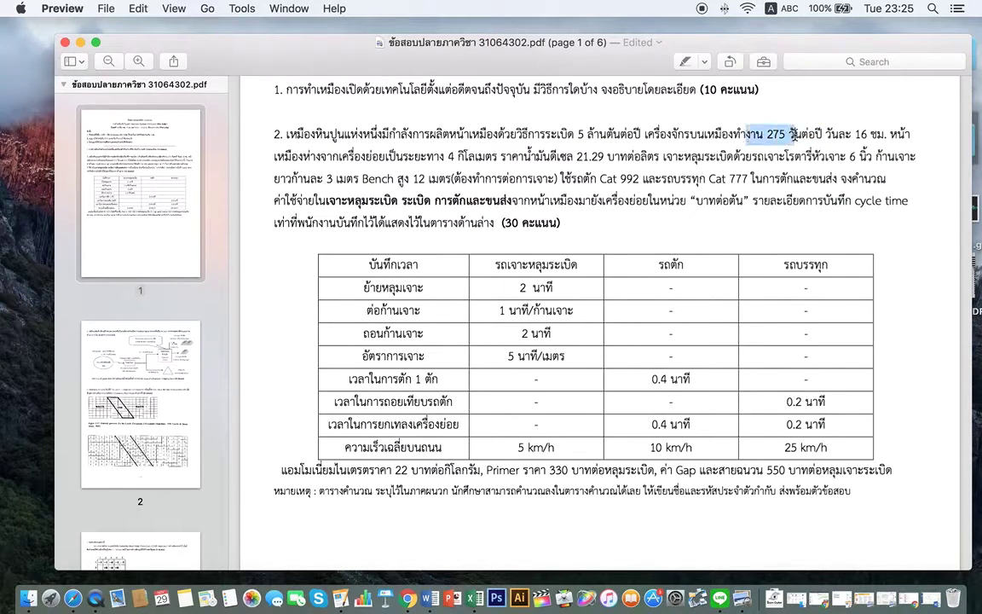
pyautogui.click(791, 135)
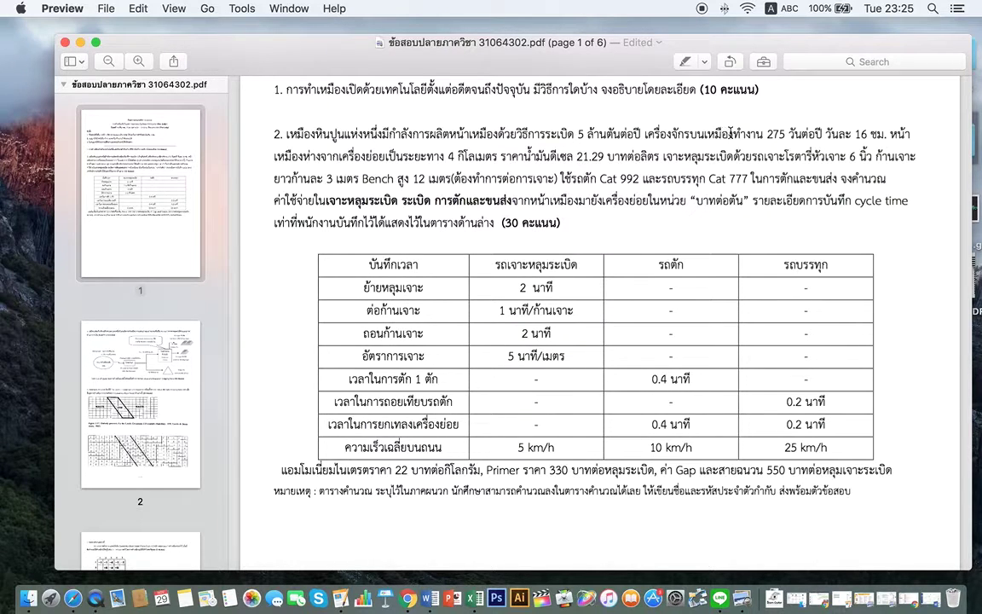
pyautogui.moveTo(817, 134); pyautogui.dragTo(746, 134)
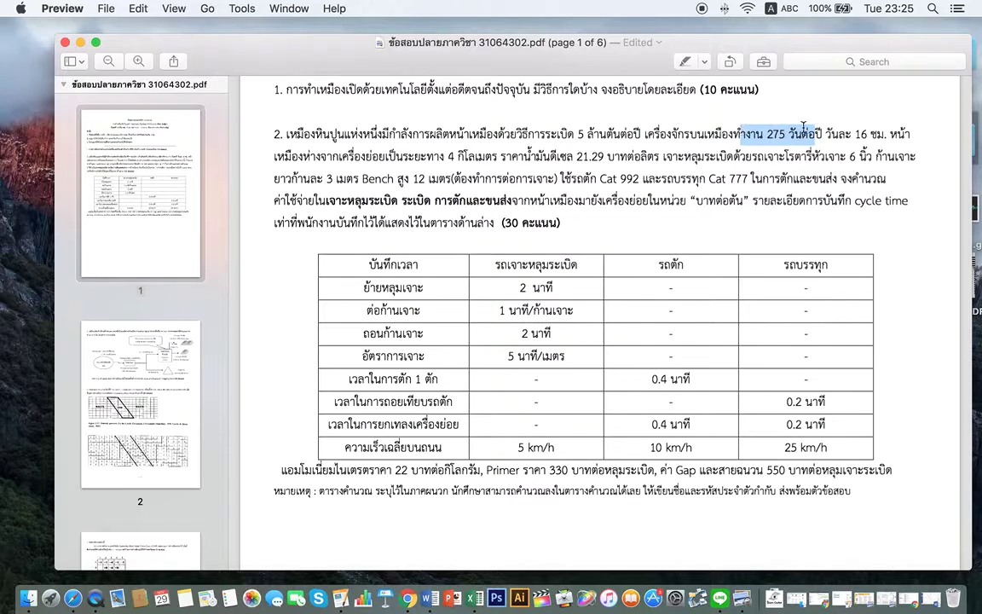
pyautogui.moveTo(854, 134); pyautogui.dragTo(875, 134)
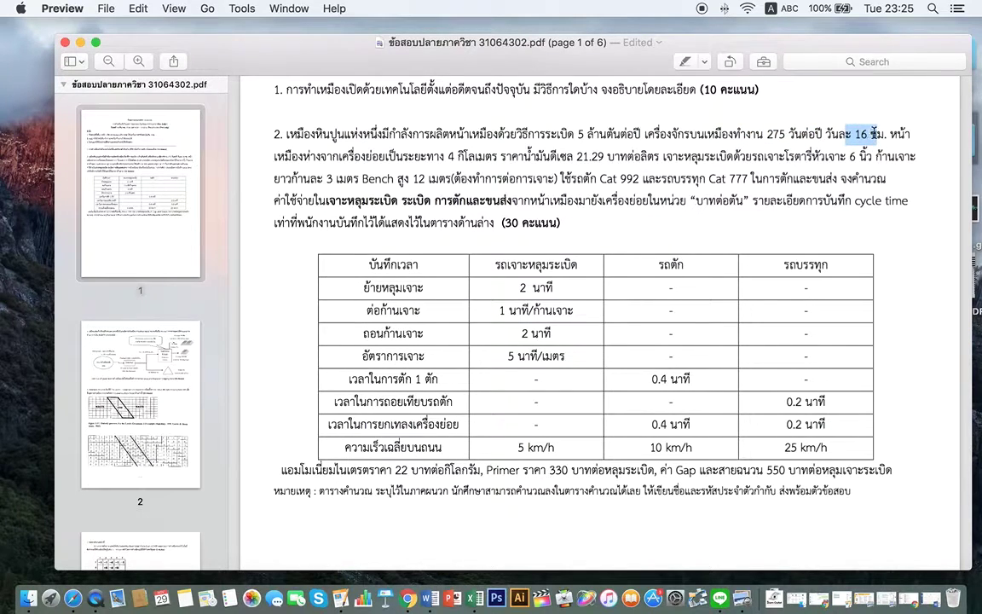
pyautogui.moveTo(539, 134); pyautogui.dragTo(884, 134)
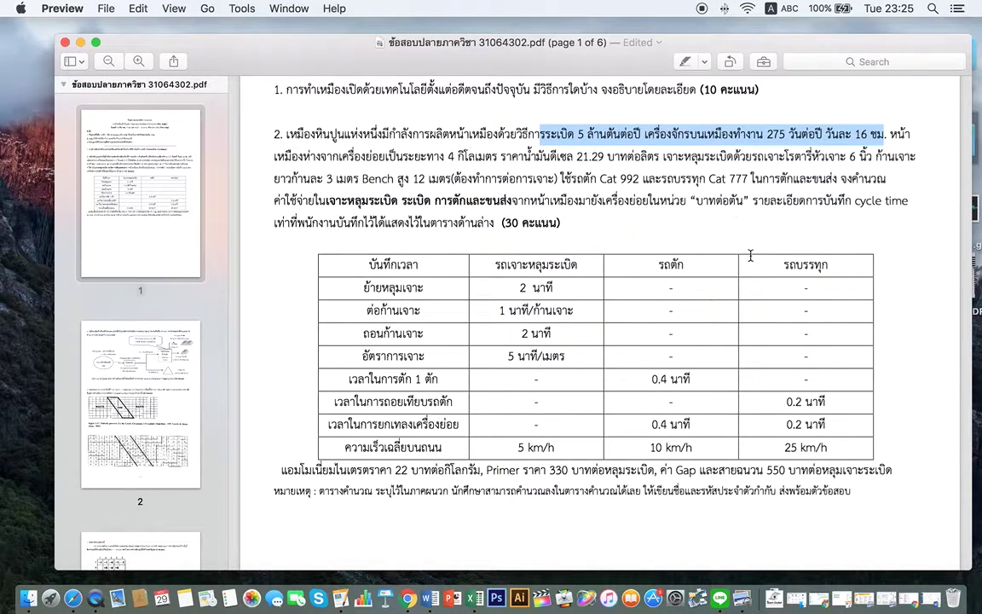
# - Minimise the exam PDF and the haul-cycle image, and open the answer workbook "เฉลยข้อสอบ Surface - 2558.xlsx" from the 2558 folder
pyautogui.click(80, 41)
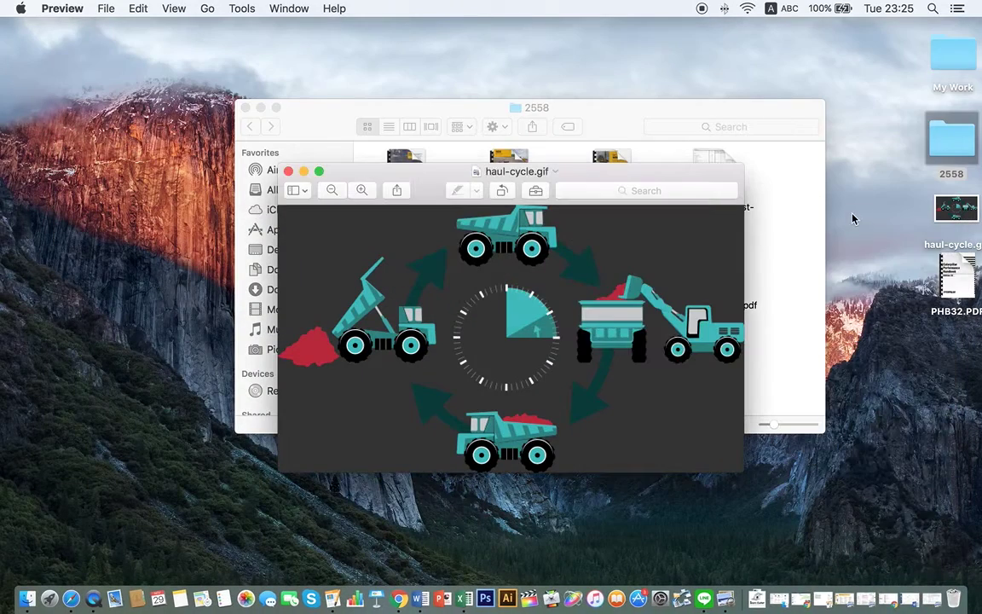
pyautogui.click(304, 172)
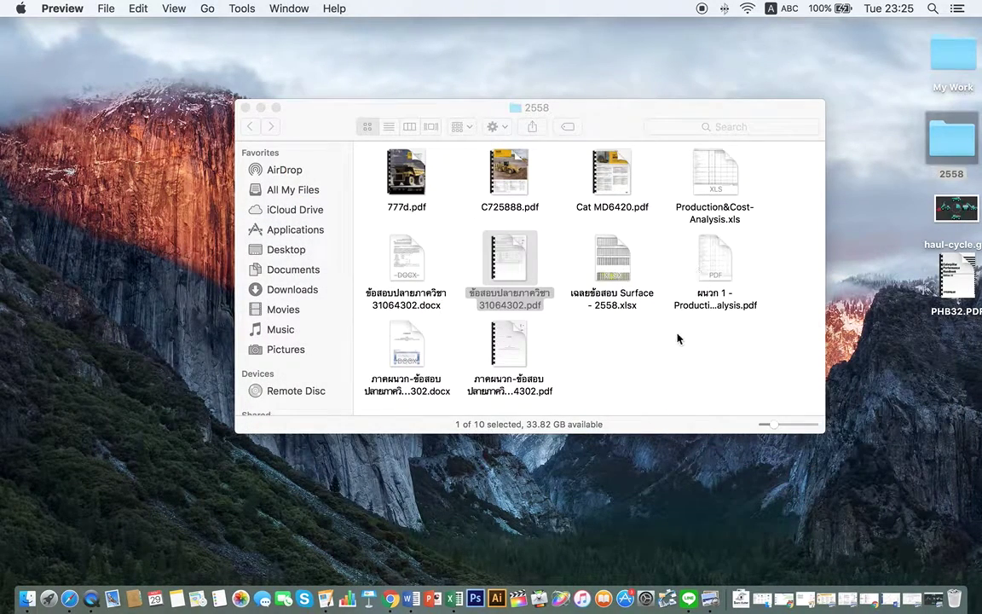
pyautogui.click(682, 333)
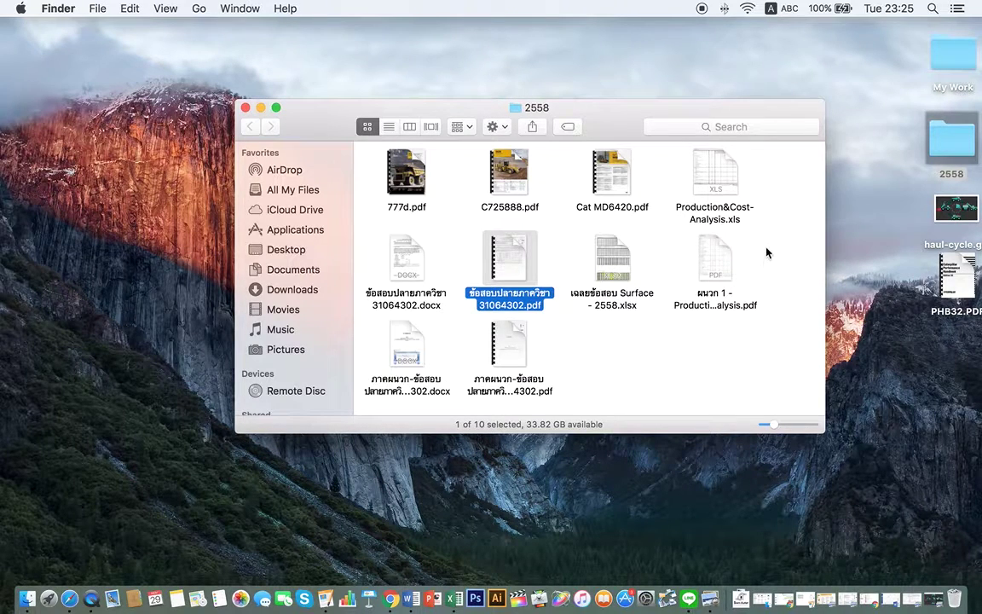
pyautogui.click(669, 356)
pyautogui.doubleClick(621, 260)
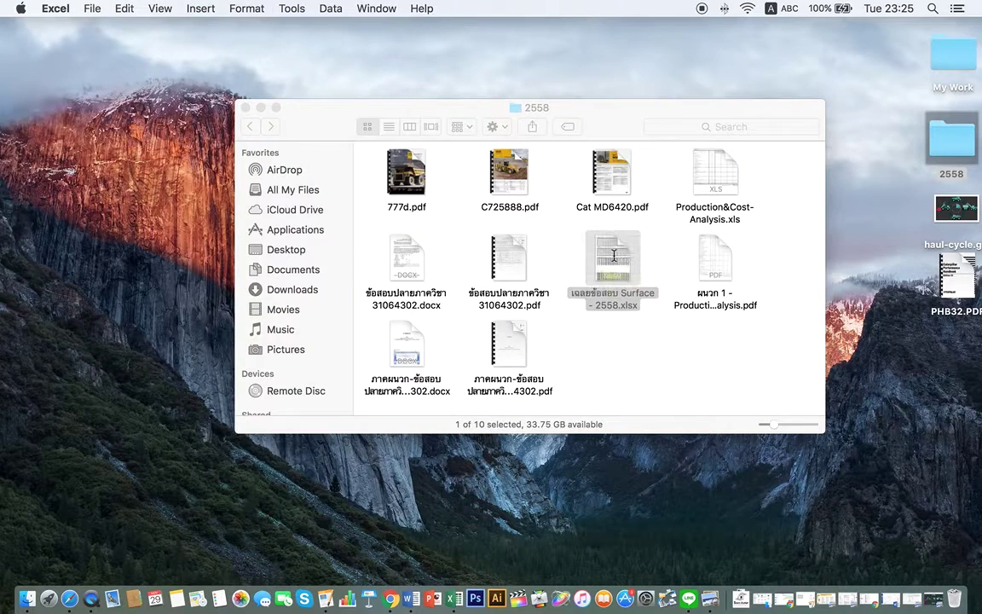
pyautogui.click(599, 282)
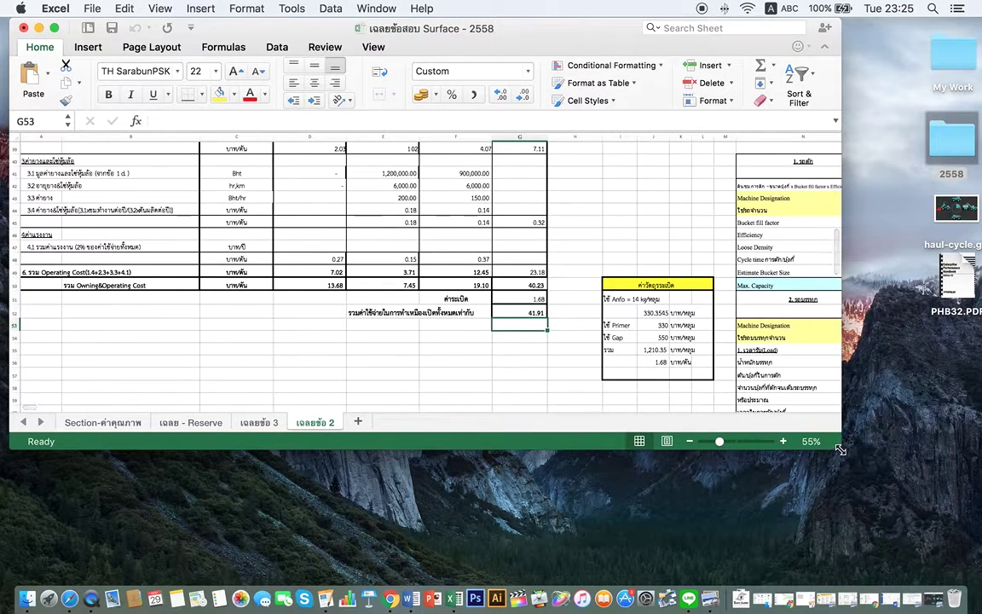
# - Enlarge the workbook window and bring the loader and truck fleet calculation on sheet เฉลยข้อ 2 into view
pyautogui.moveTo(841, 450); pyautogui.dragTo(941, 547)
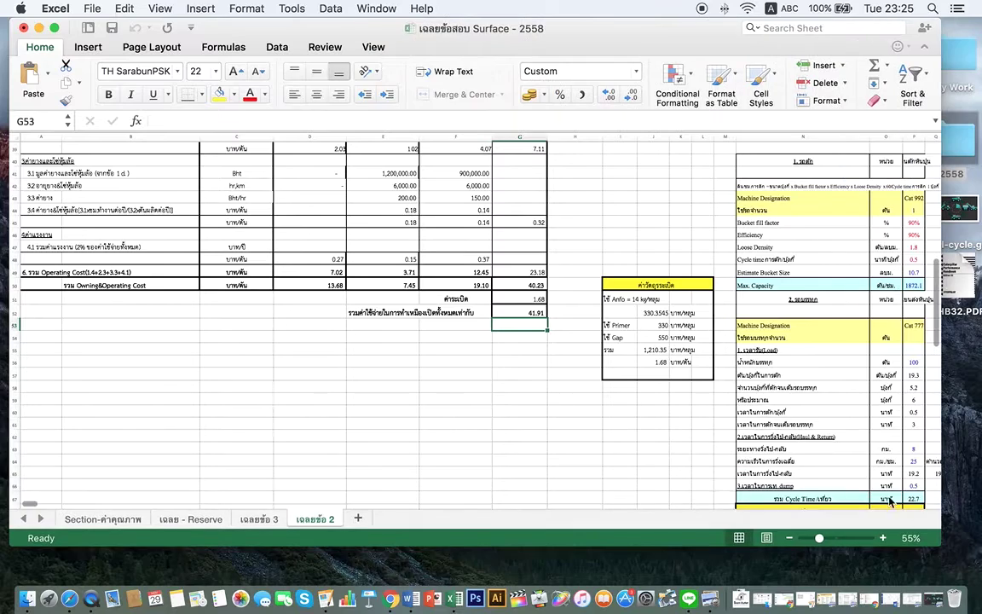
pyautogui.hscroll(5, 605, 422)
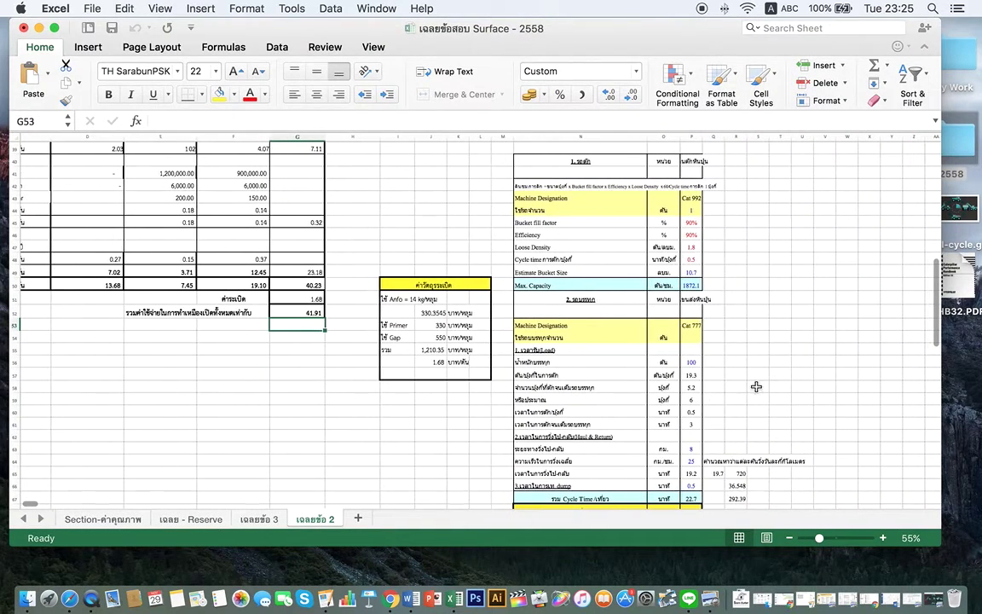
pyautogui.scroll(3, 754, 367)
pyautogui.scroll(2, 753, 341)
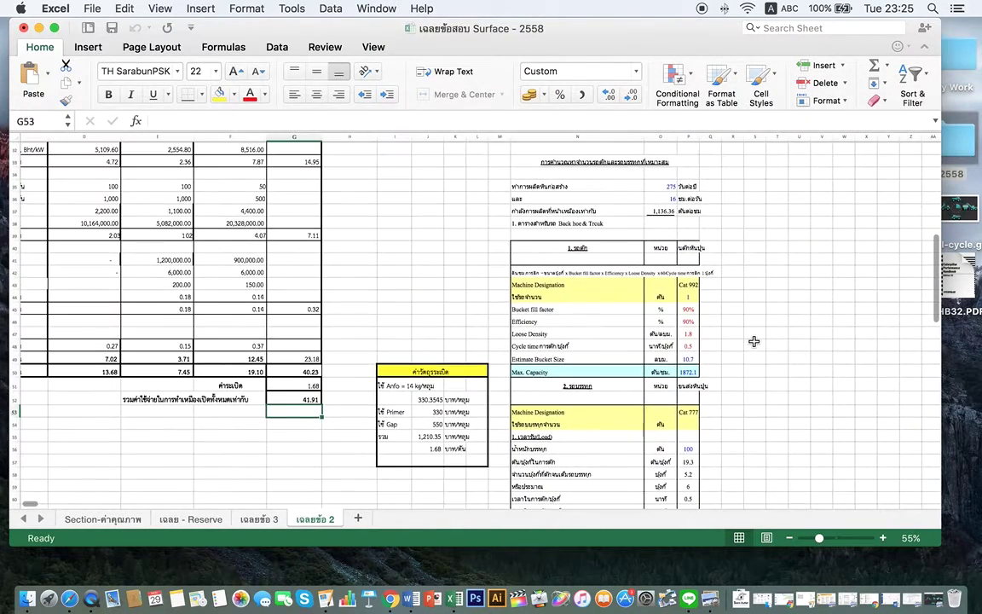
pyautogui.hscroll(2, 726, 314)
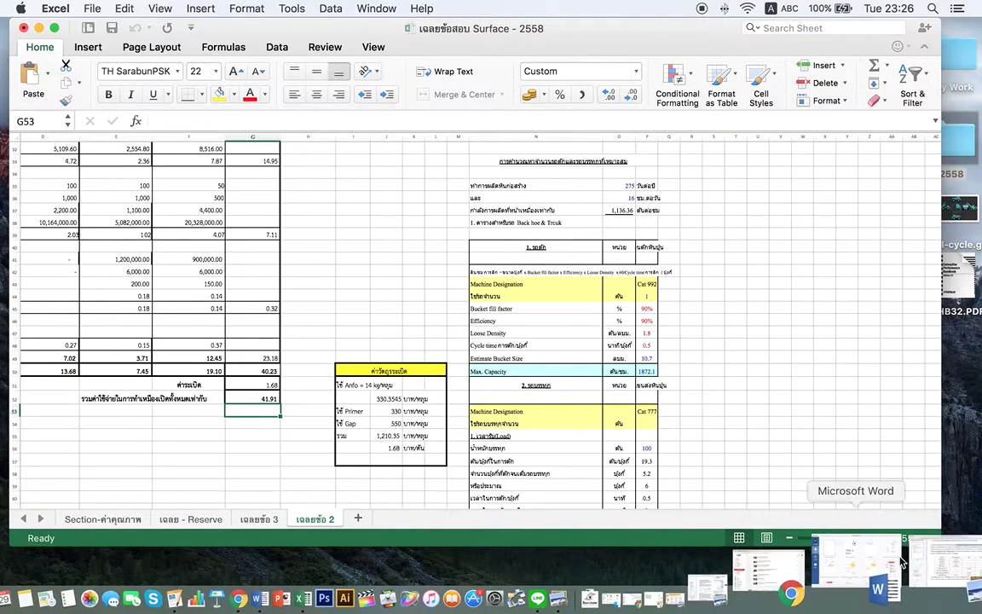
pyautogui.click(793, 466)
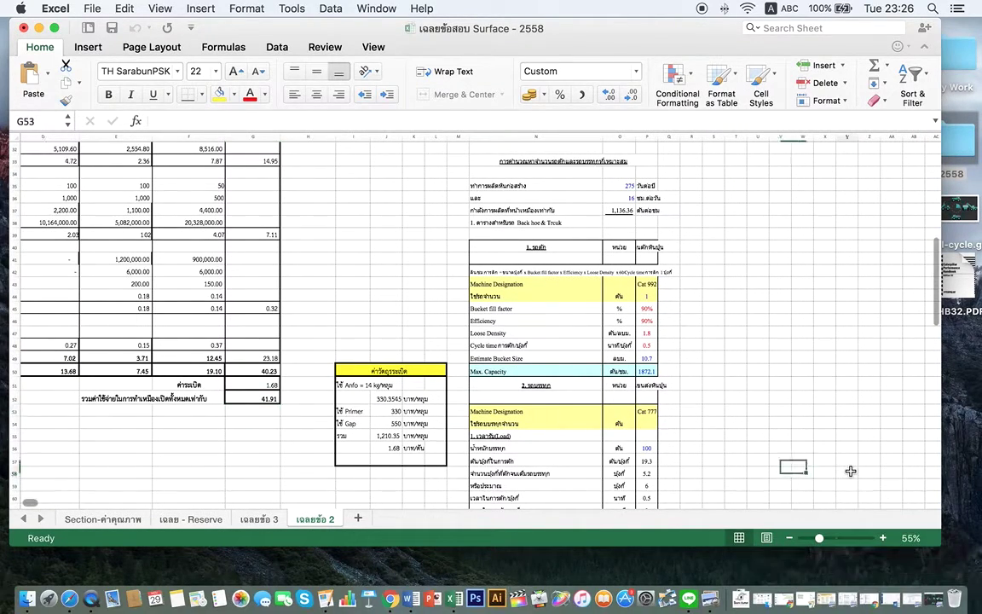
# - Magnify the sheet to 130% around the working days, daily hours and hourly production in rows 35 to 37
pyautogui.click(884, 538)
pyautogui.click(884, 538)
pyautogui.click(883, 539)
pyautogui.click(884, 538)
pyautogui.click(883, 538)
pyautogui.click(883, 538)
pyautogui.click(884, 538)
pyautogui.click(883, 538)
pyautogui.scroll(6, 505, 381)
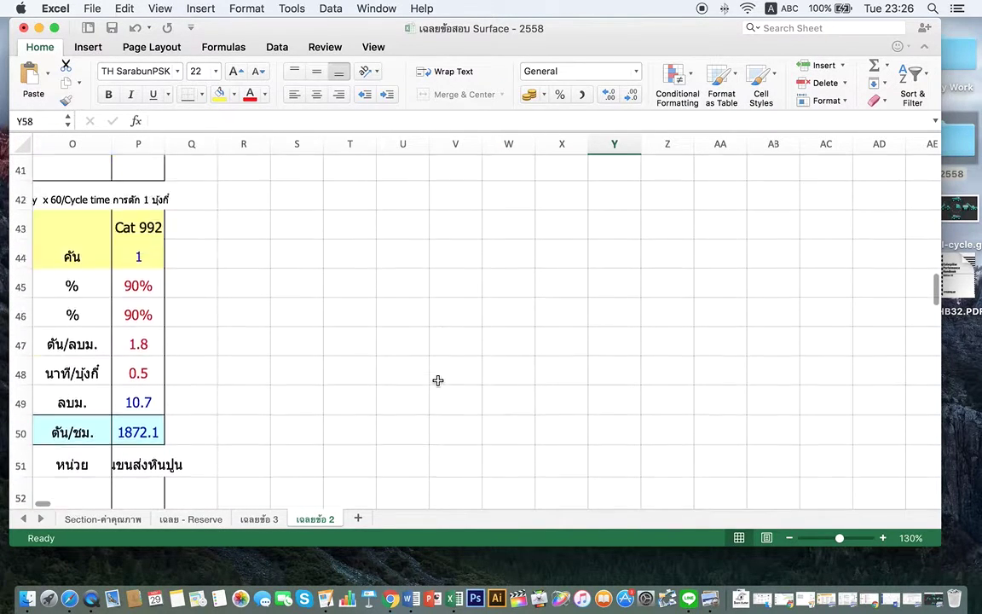
pyautogui.hscroll(-4, 447, 381)
pyautogui.hscroll(-3, 453, 384)
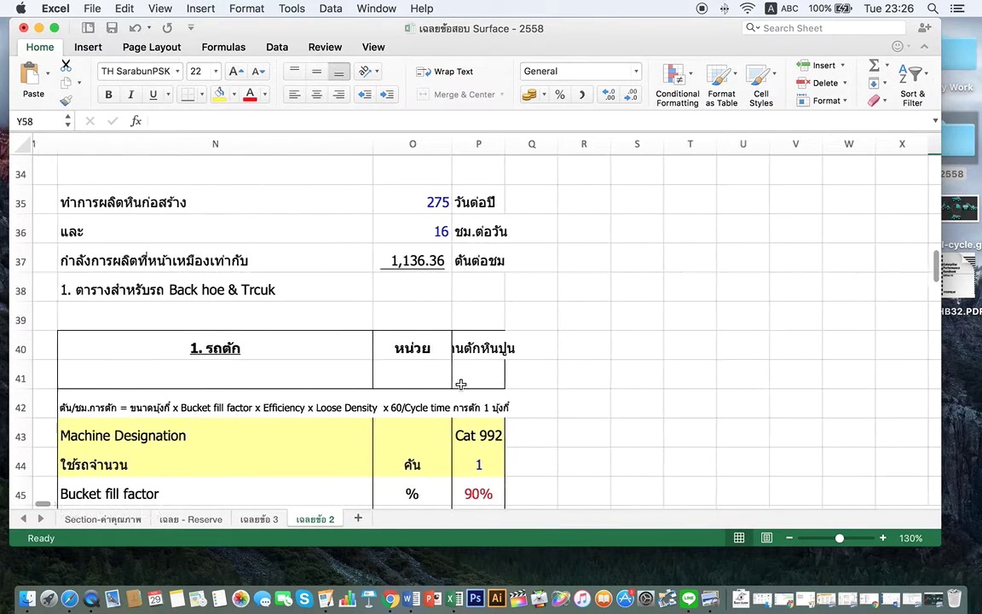
pyautogui.scroll(3, 459, 385)
pyautogui.scroll(-1, 461, 385)
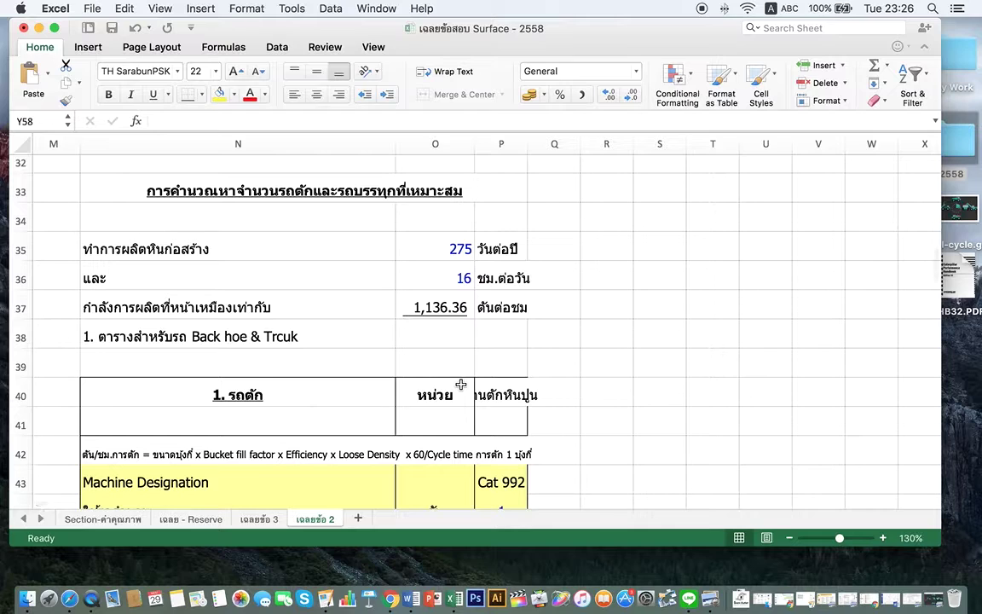
# - Inspect the working days, daily hours and hourly production formula in cells O35 to O37
pyautogui.click(437, 249)
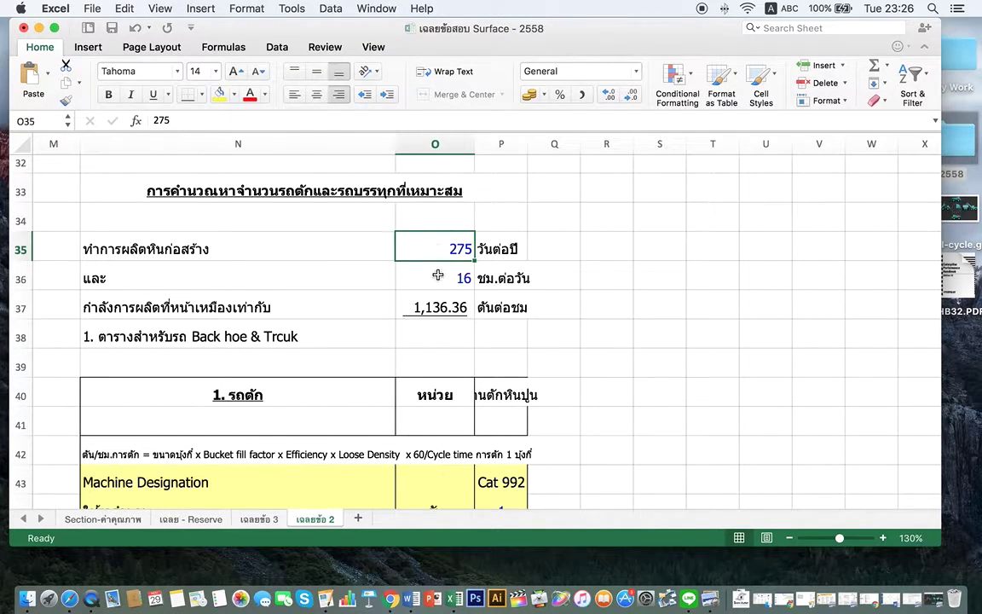
pyautogui.click(438, 275)
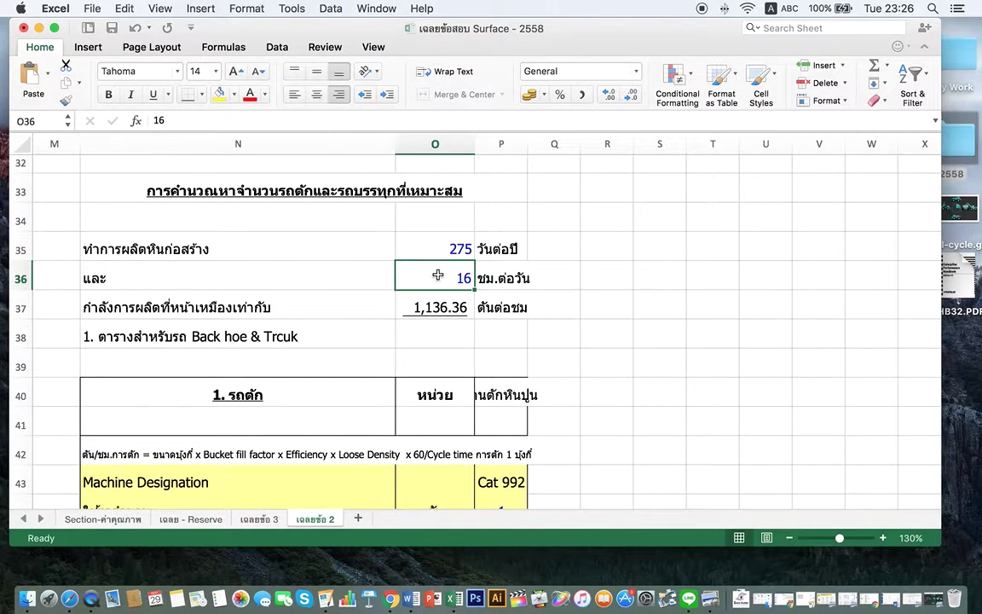
pyautogui.click(435, 300)
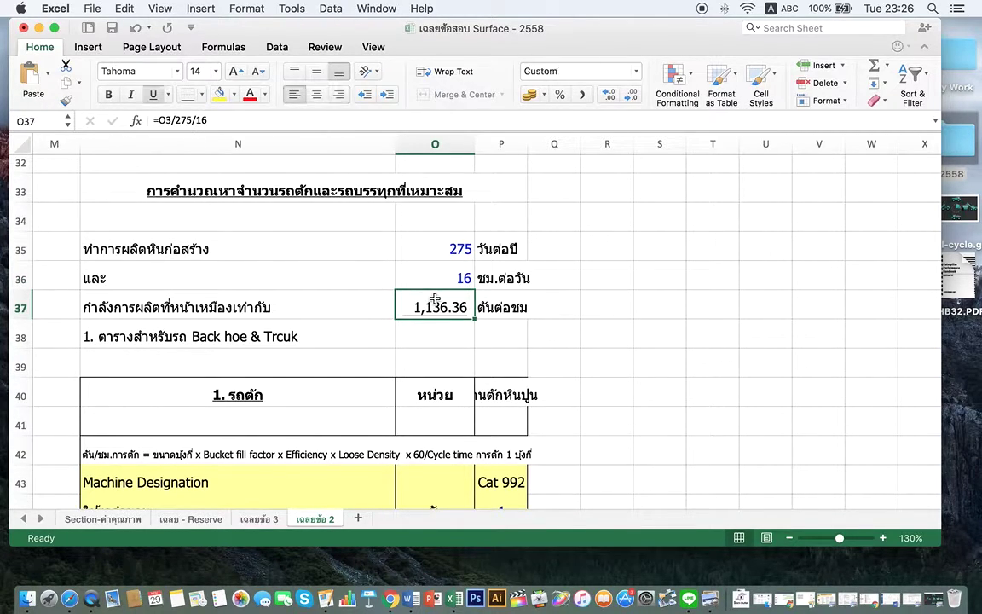
pyautogui.click(601, 296)
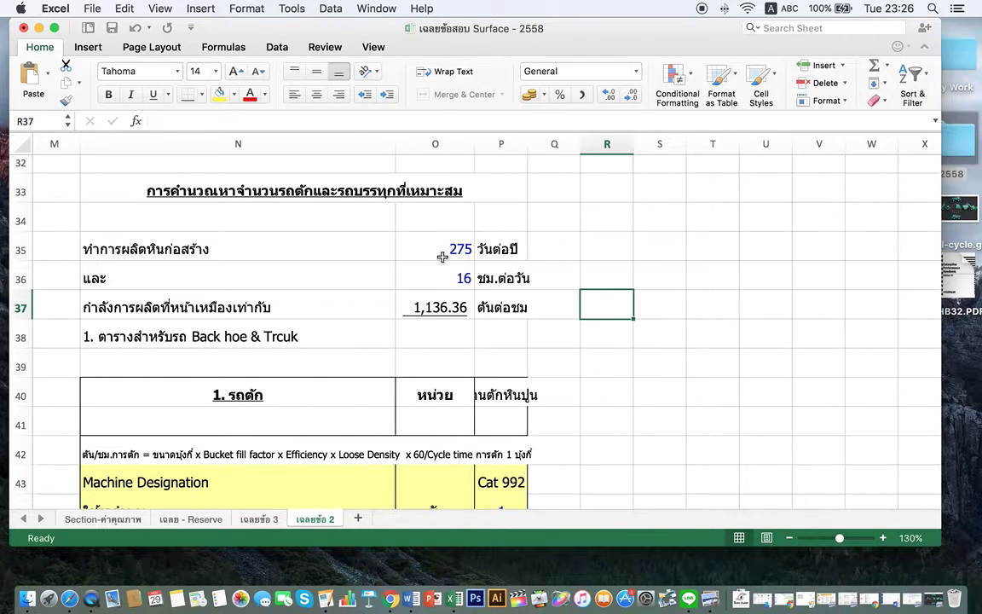
pyautogui.click(438, 303)
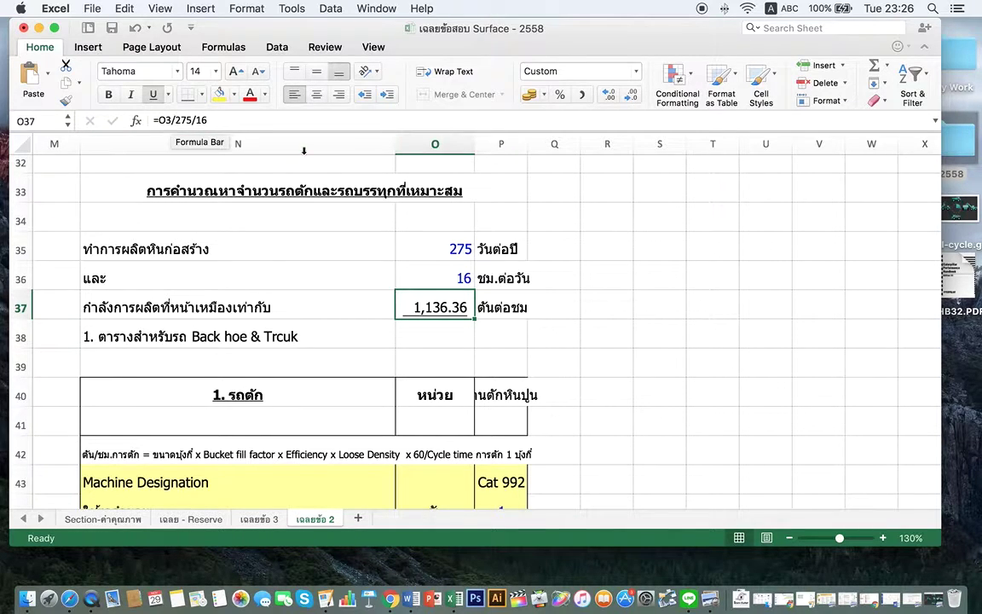
# - Check the hourly production in cell R37 with the formula =5000000/(275*16), and clear the cell
pyautogui.click(605, 283)
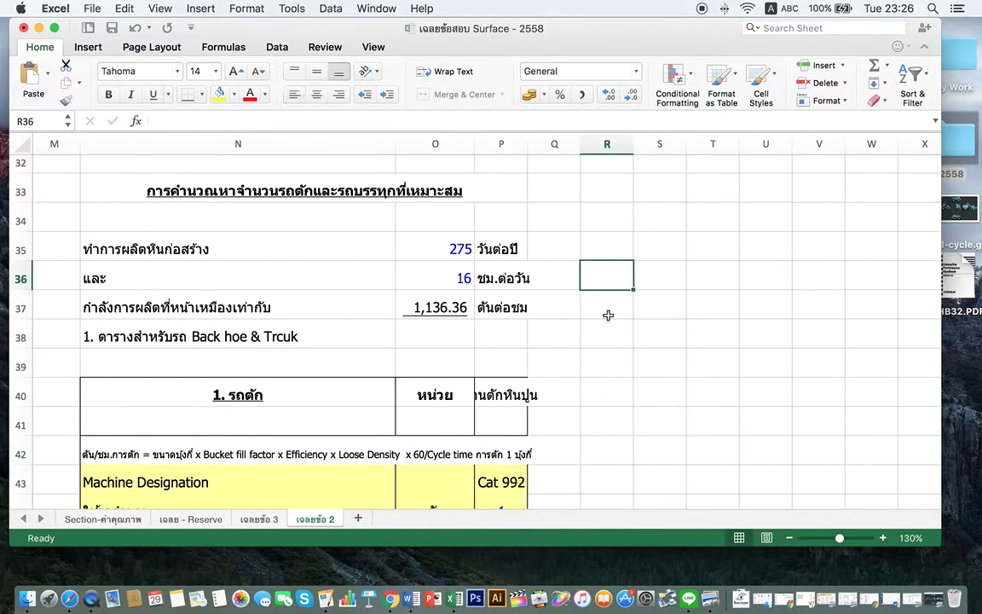
pyautogui.click(607, 307)
pyautogui.write('=')
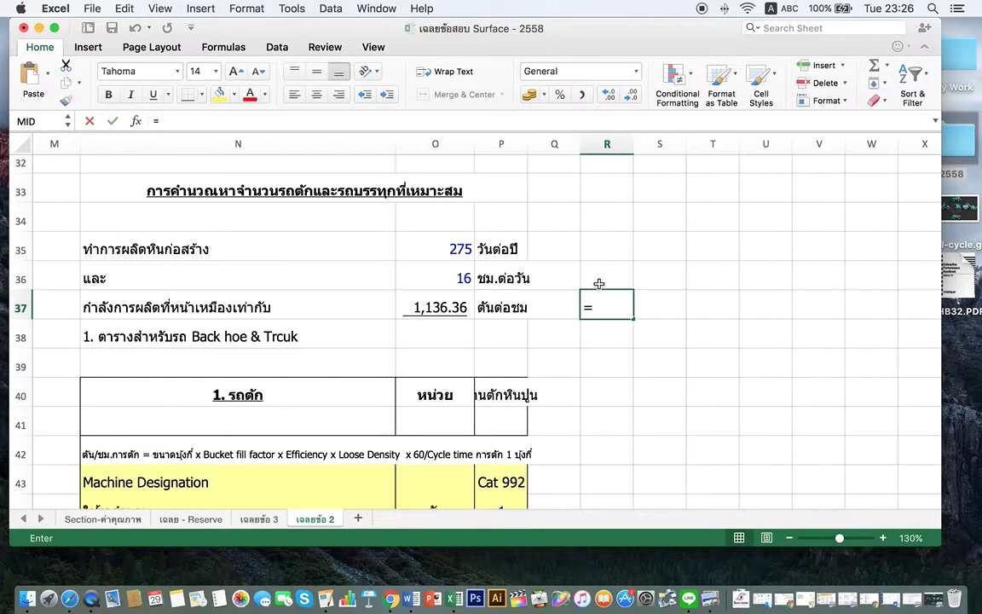
pyautogui.write('5000000.')
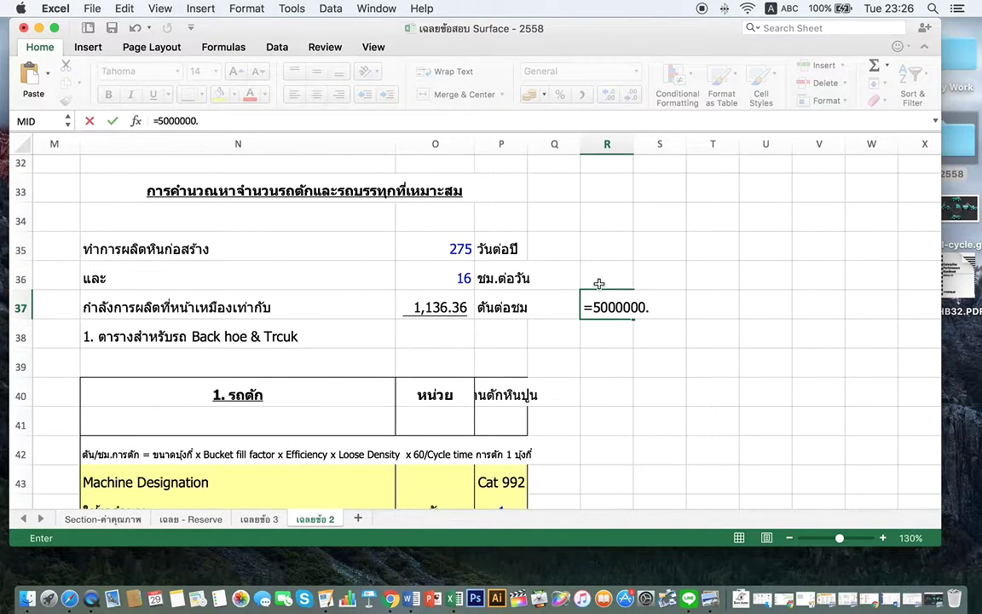
pyautogui.press('BackSpace')
pyautogui.write('/(275*16)')
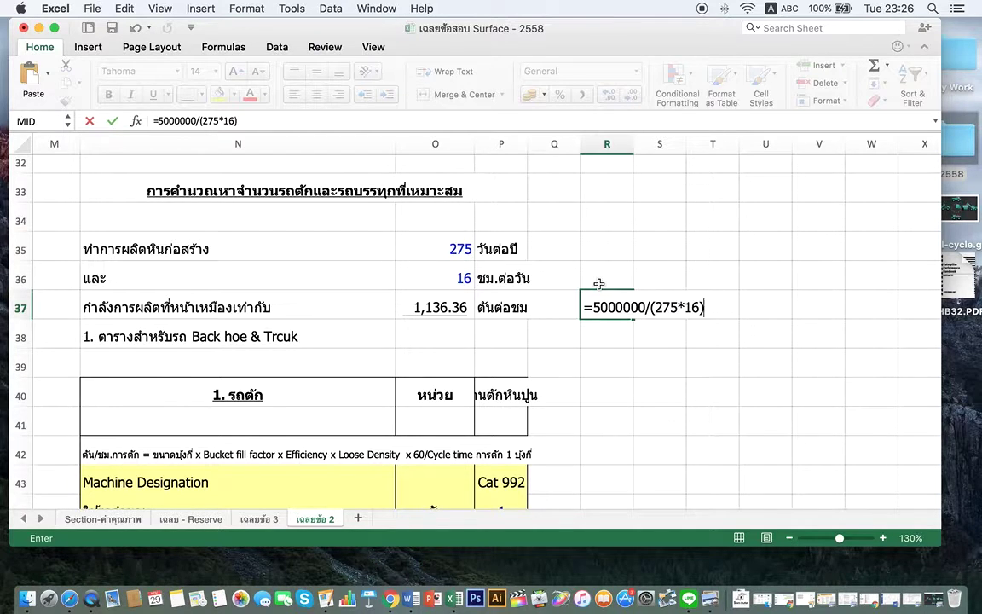
pyautogui.press('Return')
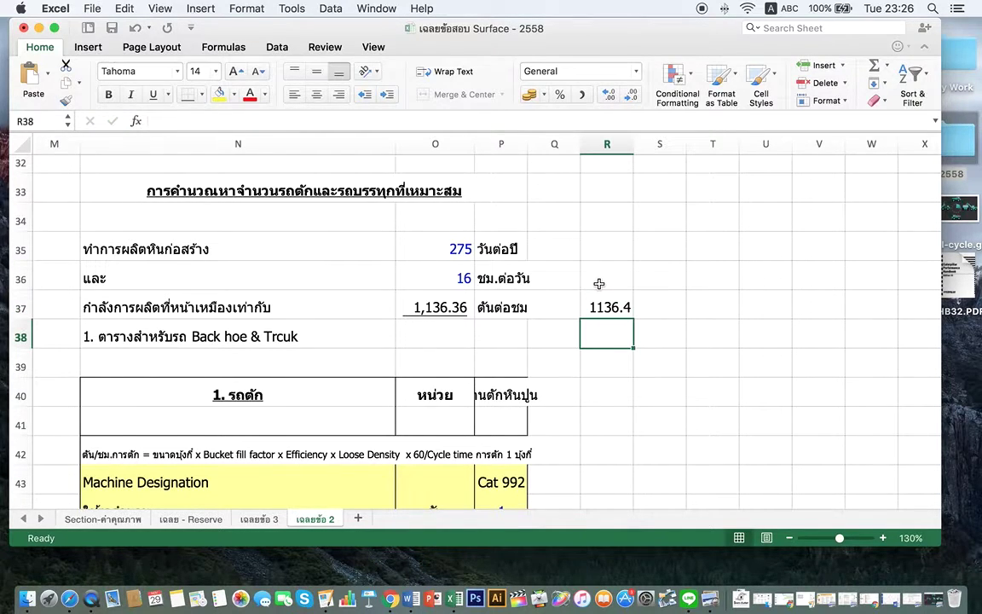
pyautogui.press('Up')
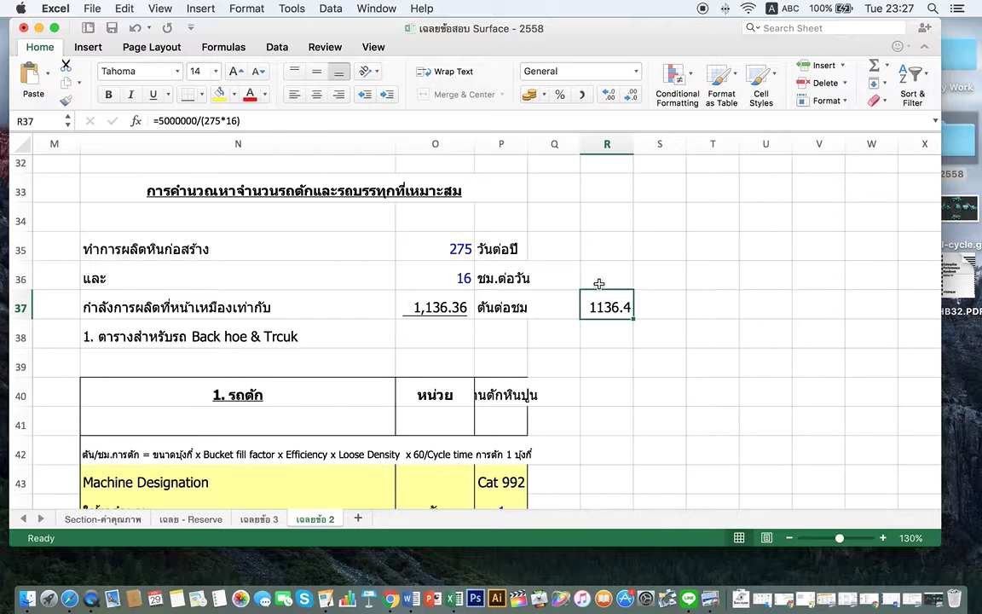
pyautogui.press('Delete')
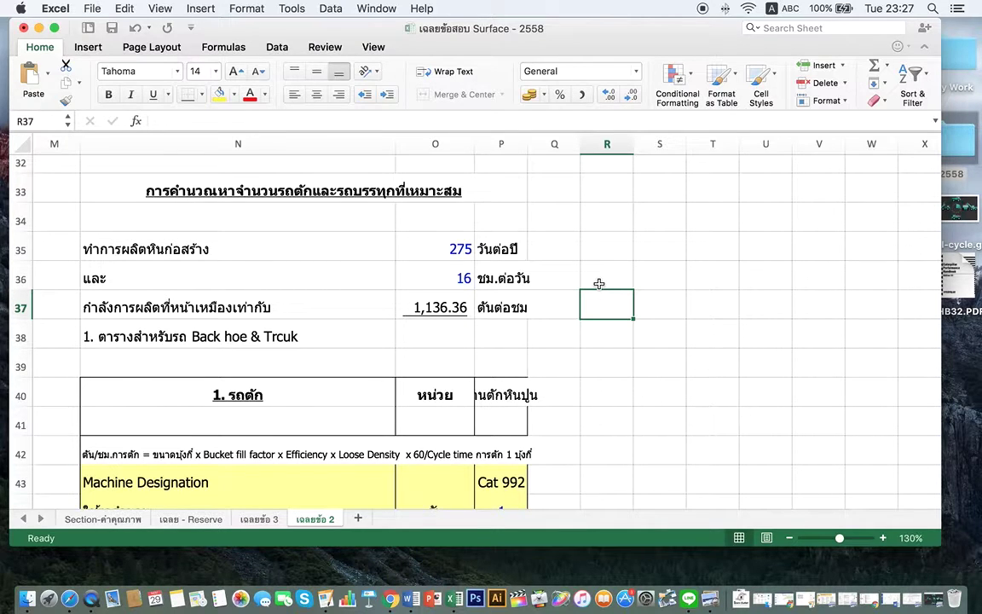
# - Highlight the required hourly production and its tonnes-per-hour unit in row 37
pyautogui.click(435, 306)
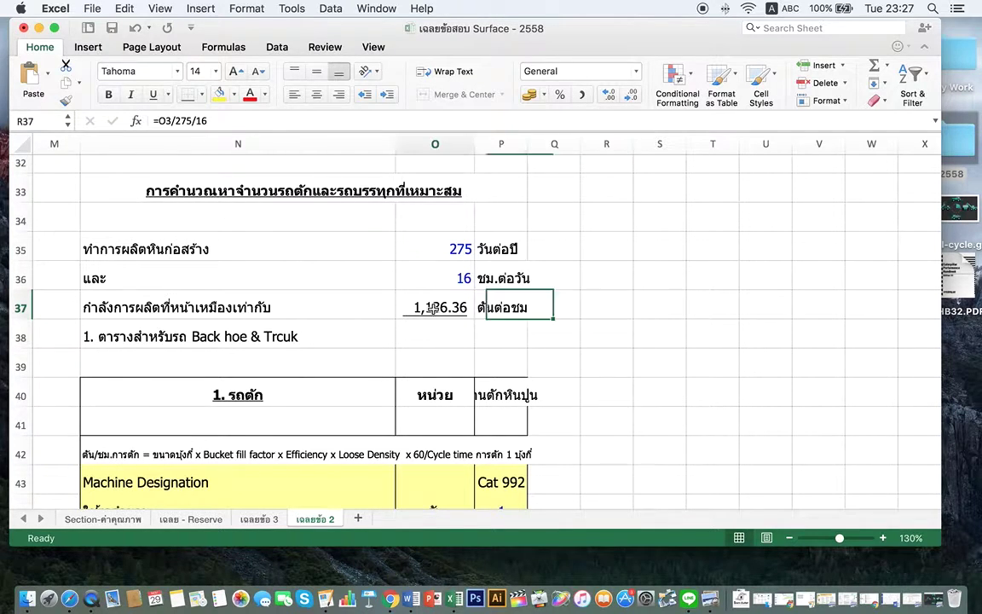
pyautogui.click(571, 308)
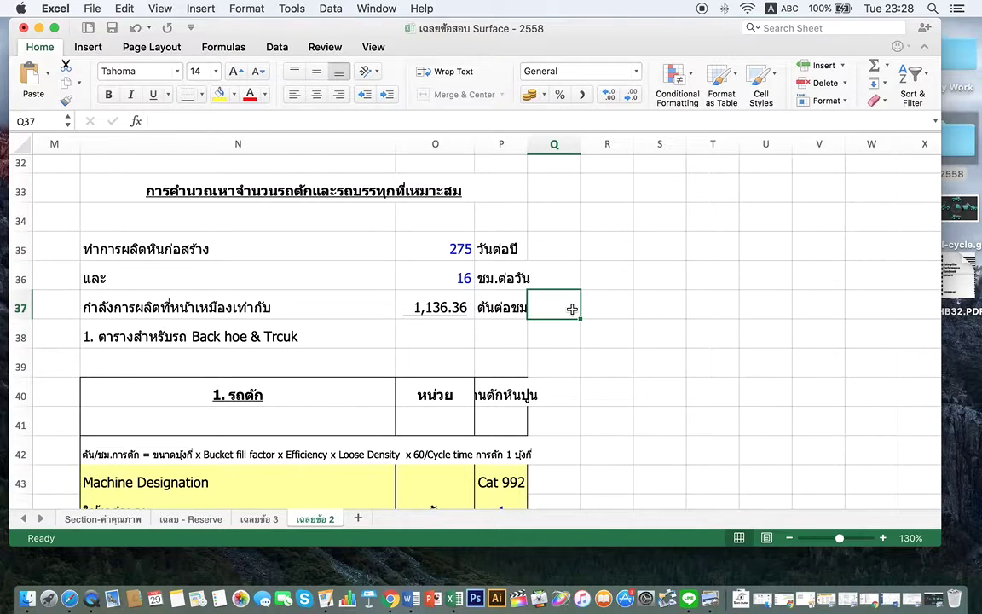
pyautogui.moveTo(418, 304); pyautogui.dragTo(566, 307)
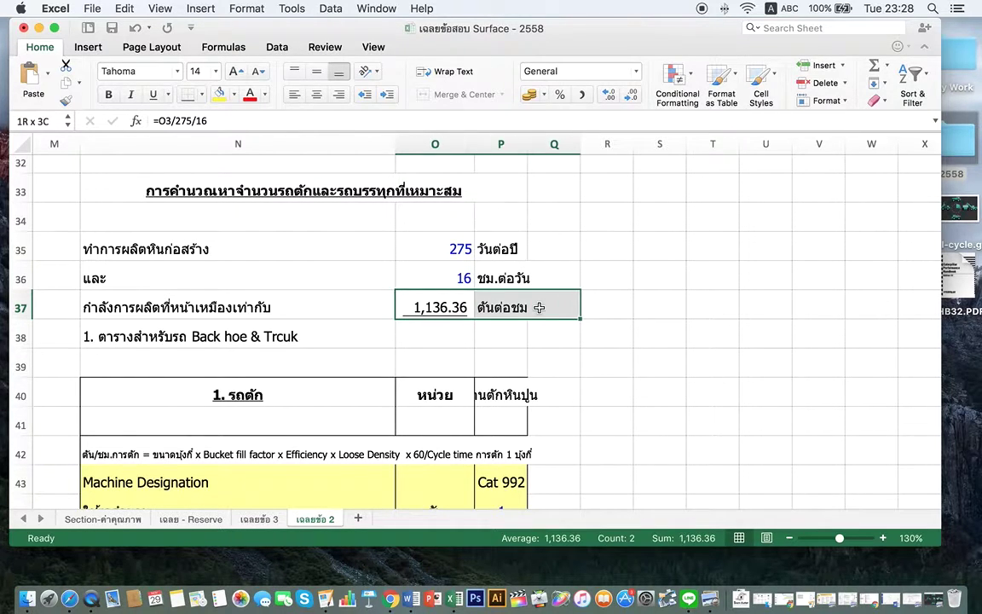
pyautogui.click(574, 311)
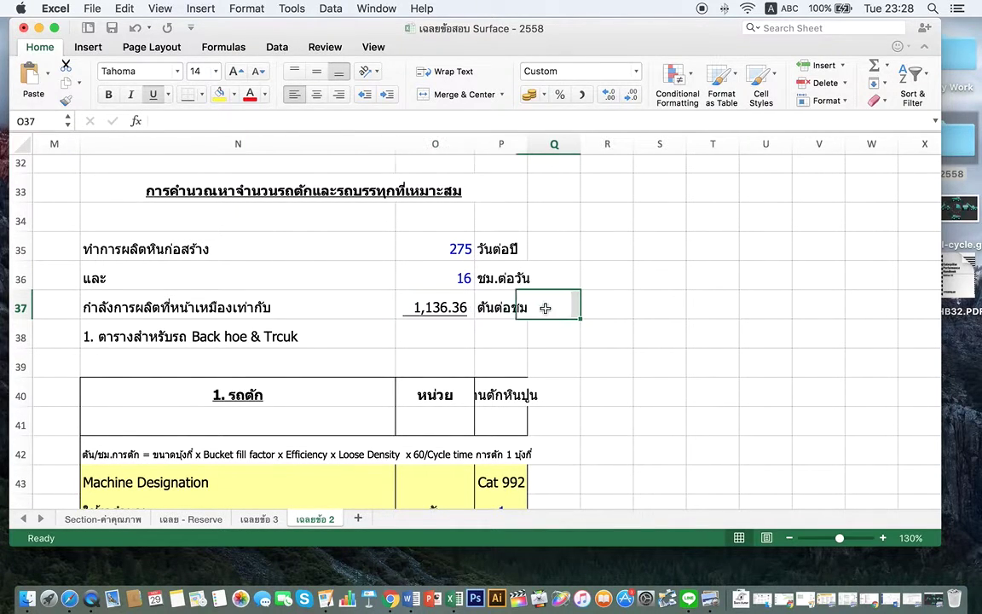
pyautogui.click(480, 307)
pyautogui.moveTo(482, 307); pyautogui.dragTo(546, 307)
pyautogui.click(545, 307)
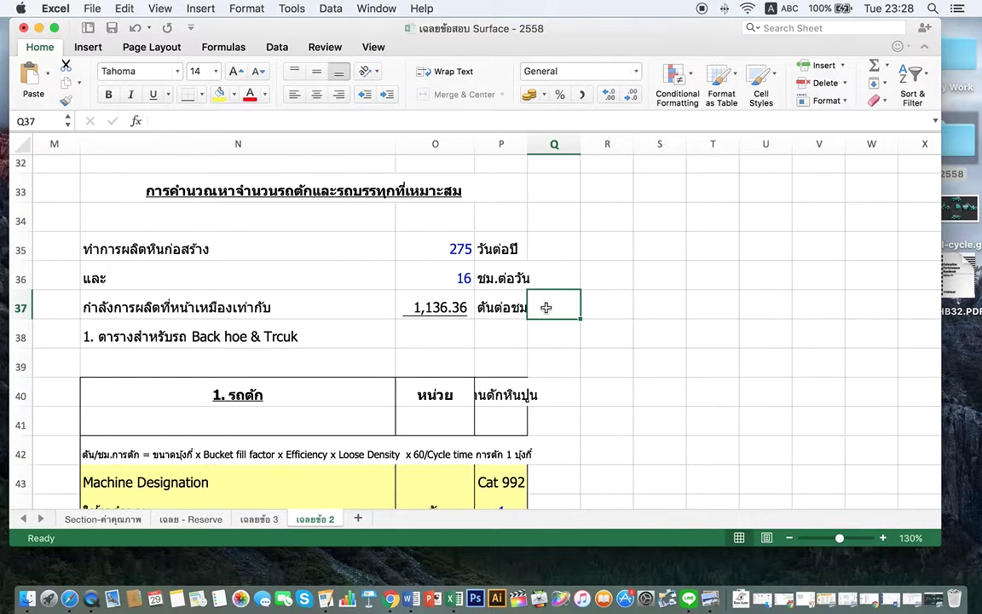
# - Inspect the hourly production figure in cell O37 and its unit in cell P37
pyautogui.click(459, 308)
pyautogui.click(503, 308)
pyautogui.click(555, 308)
pyautogui.click(462, 308)
pyautogui.click(496, 307)
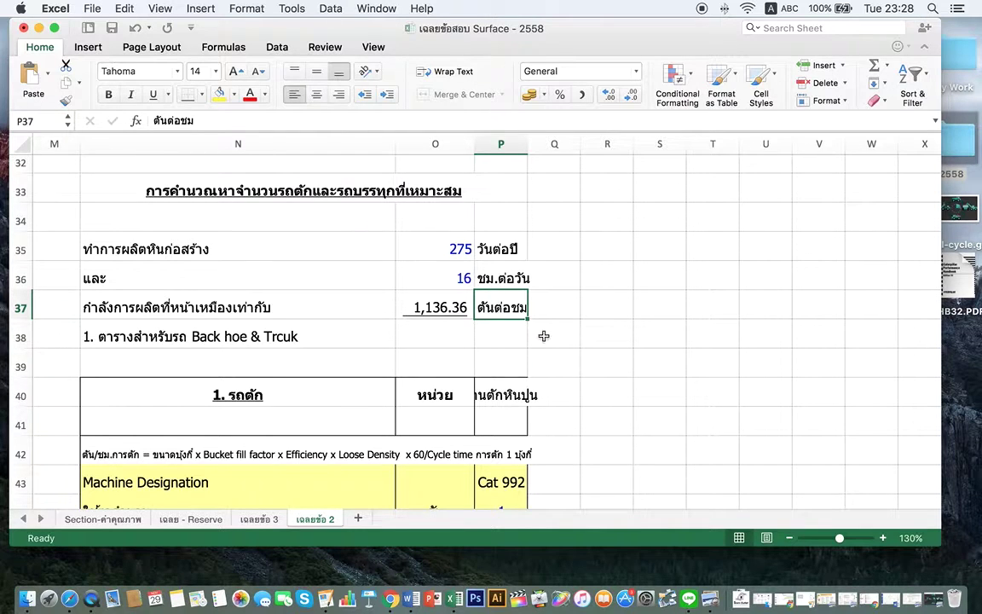
# - Examine the hourly production in row 37 together with the loader table heading and tonnes-per-hour formula in rows 40 to 42
pyautogui.scroll(-4, 552, 342)
pyautogui.scroll(4, 551, 342)
pyautogui.scroll(-3, 552, 343)
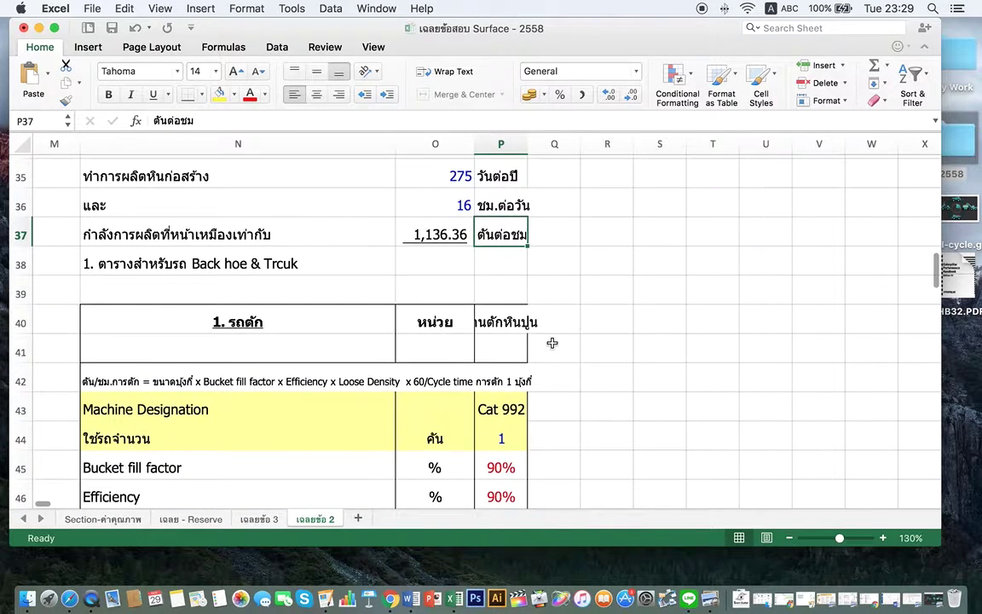
pyautogui.scroll(1, 552, 342)
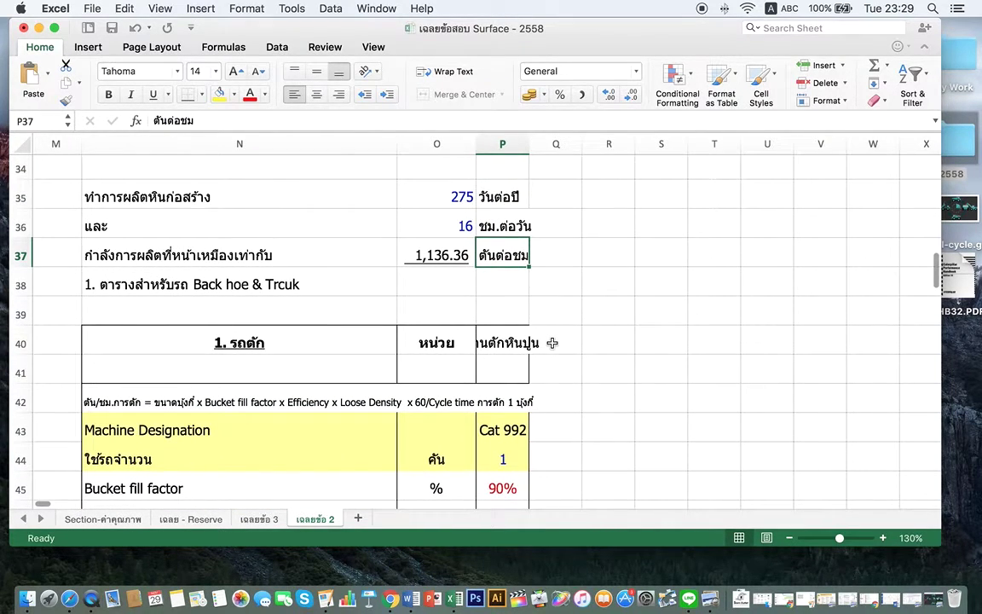
pyautogui.scroll(-4, 552, 342)
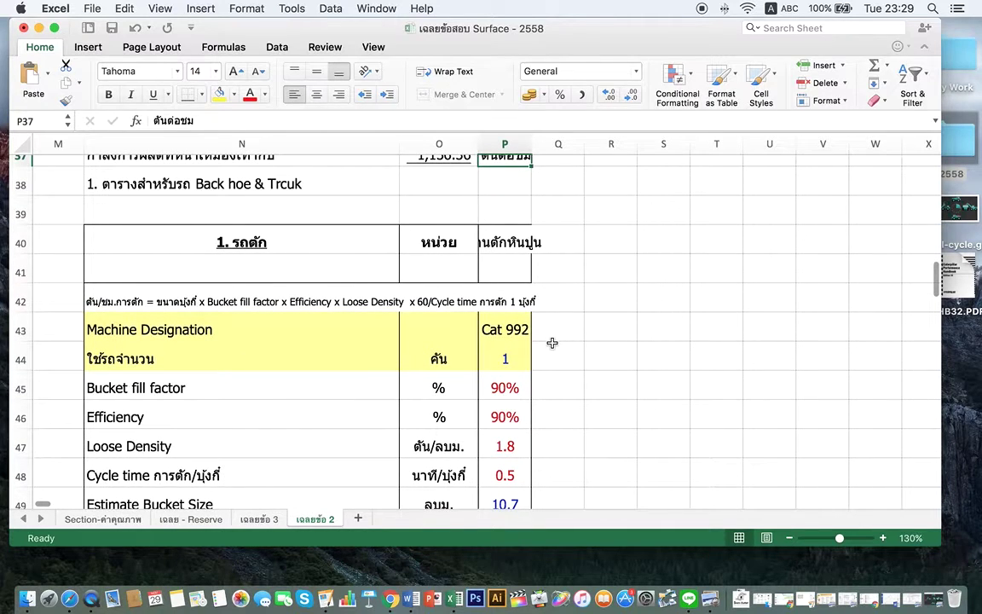
pyautogui.scroll(2, 552, 342)
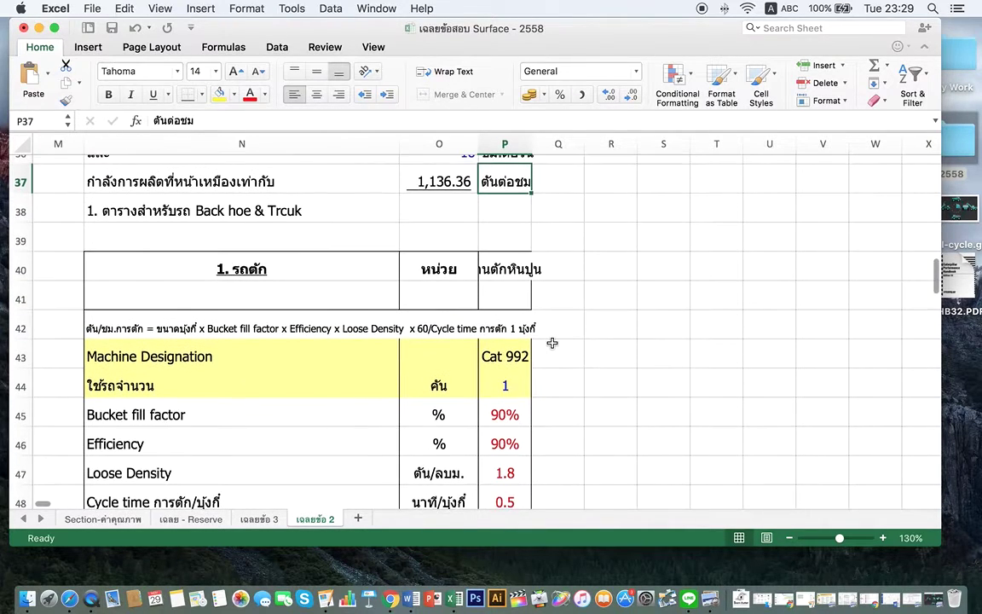
pyautogui.scroll(1, 552, 342)
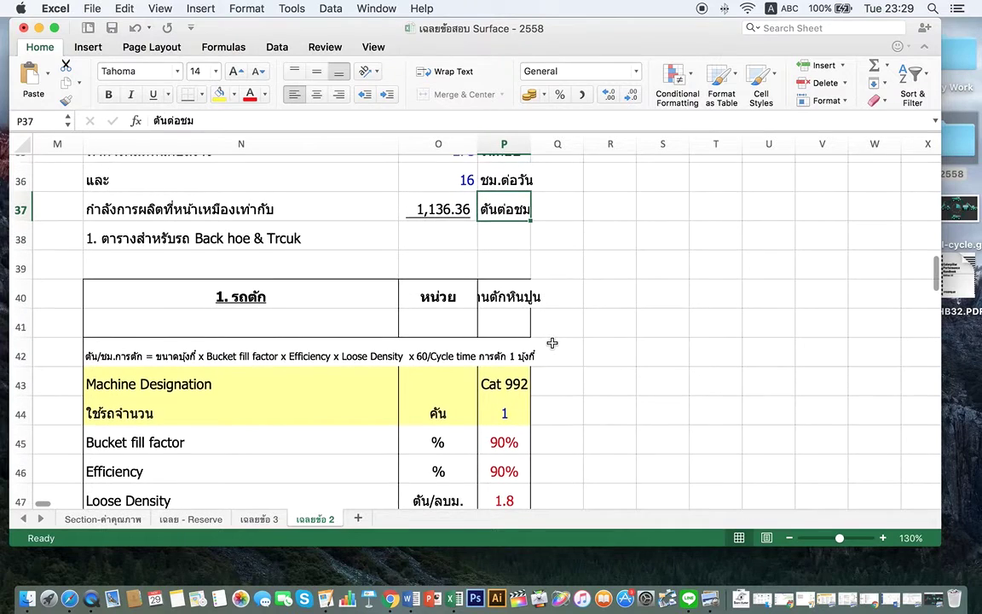
pyautogui.scroll(1, 552, 343)
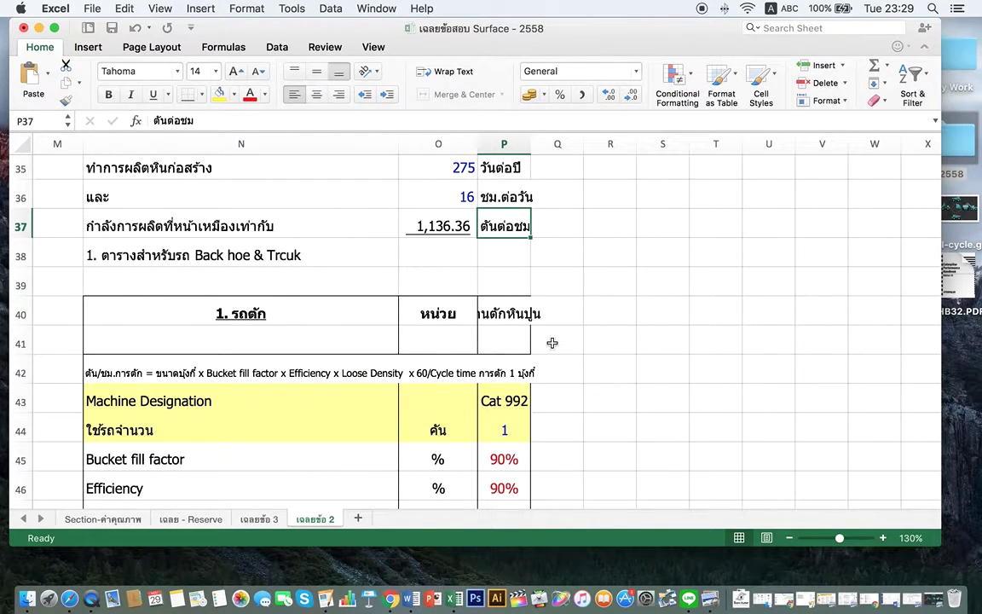
pyautogui.scroll(1, 552, 343)
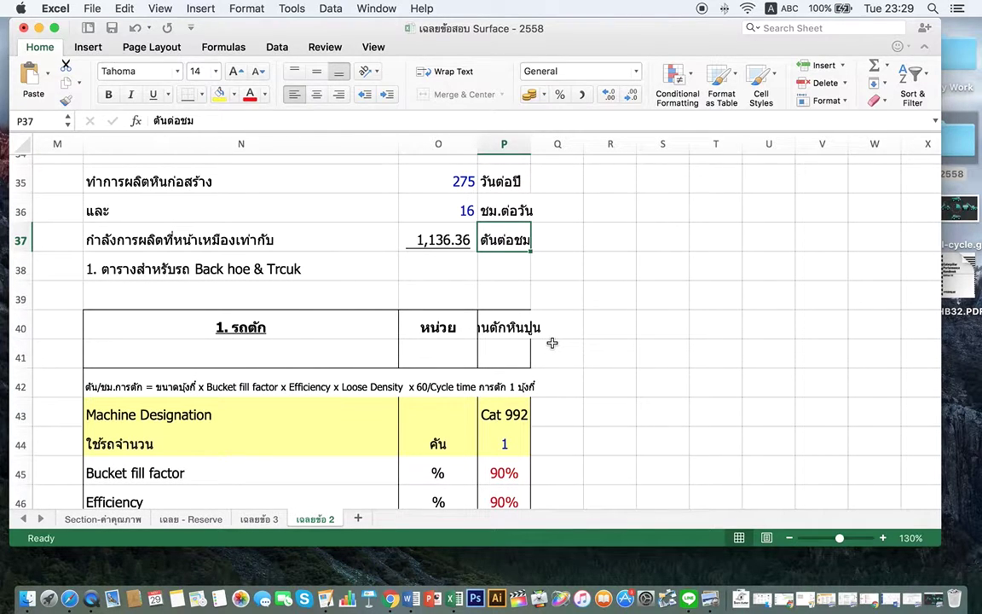
pyautogui.scroll(-1, 552, 343)
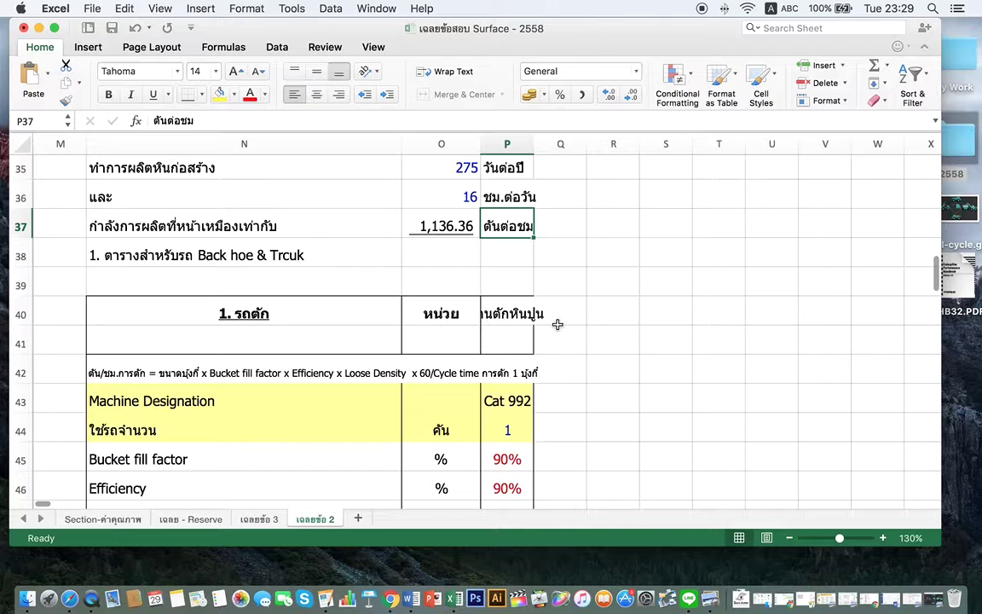
pyautogui.scroll(3, 552, 324)
pyautogui.hscroll(-3, 553, 324)
pyautogui.click(611, 320)
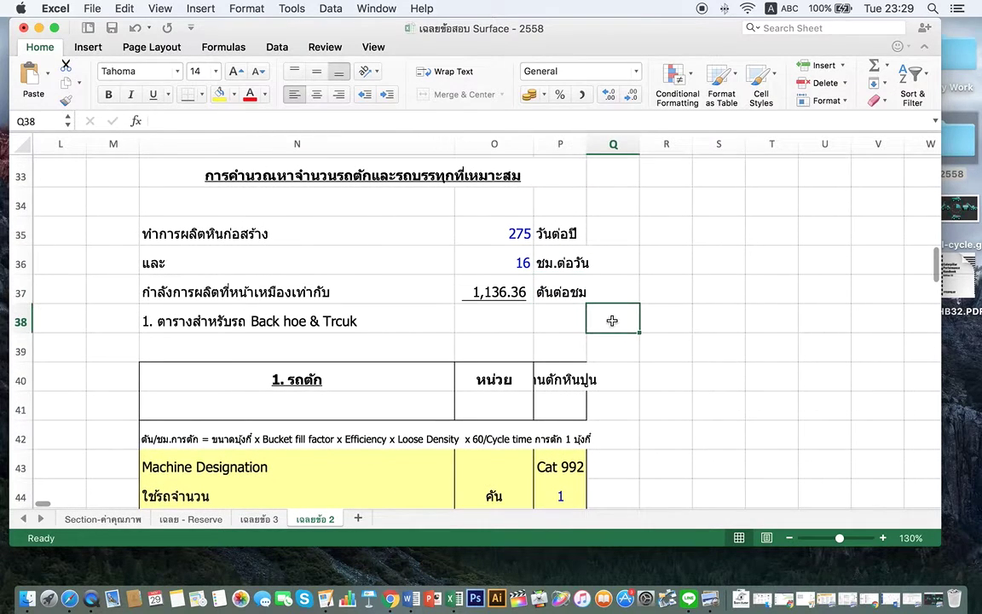
pyautogui.press('Left')
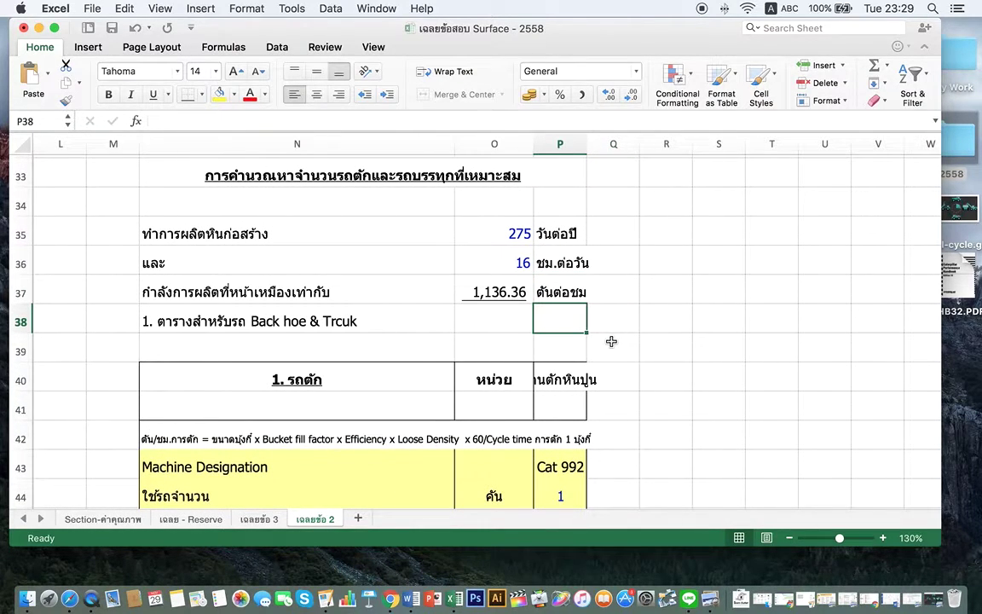
# - Look over the loader table in rows 40 to 50, from the machine designation to the maximum capacity
pyautogui.scroll(-1, 624, 362)
pyautogui.scroll(-1, 624, 362)
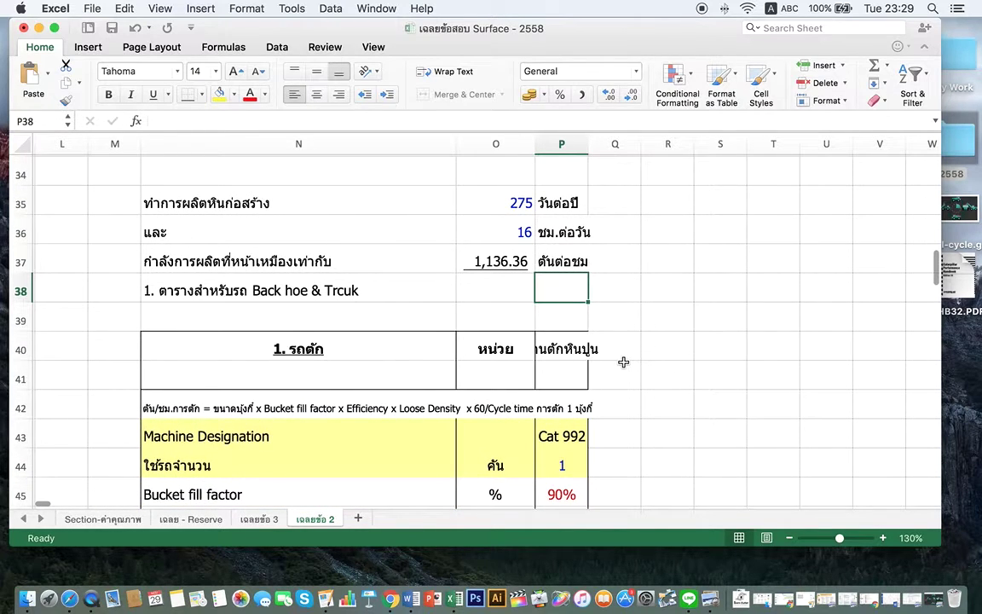
pyautogui.scroll(2, 624, 362)
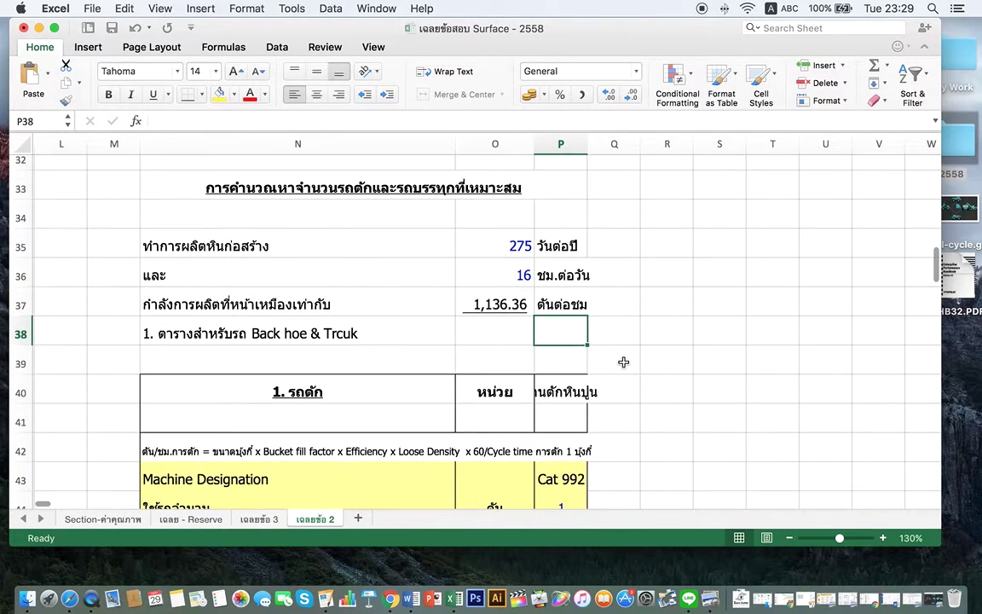
pyautogui.scroll(-1, 624, 362)
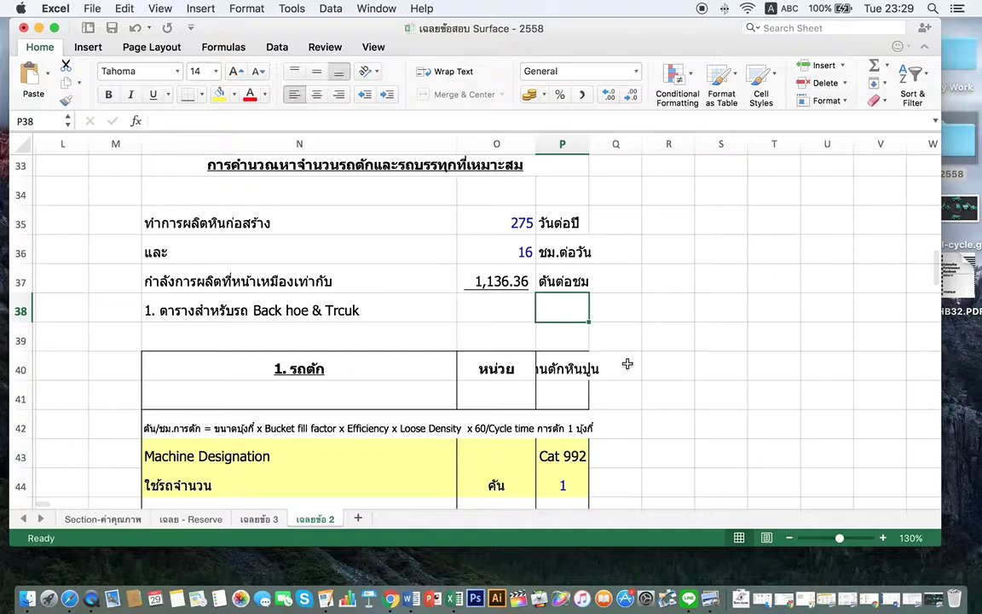
pyautogui.scroll(-4, 623, 362)
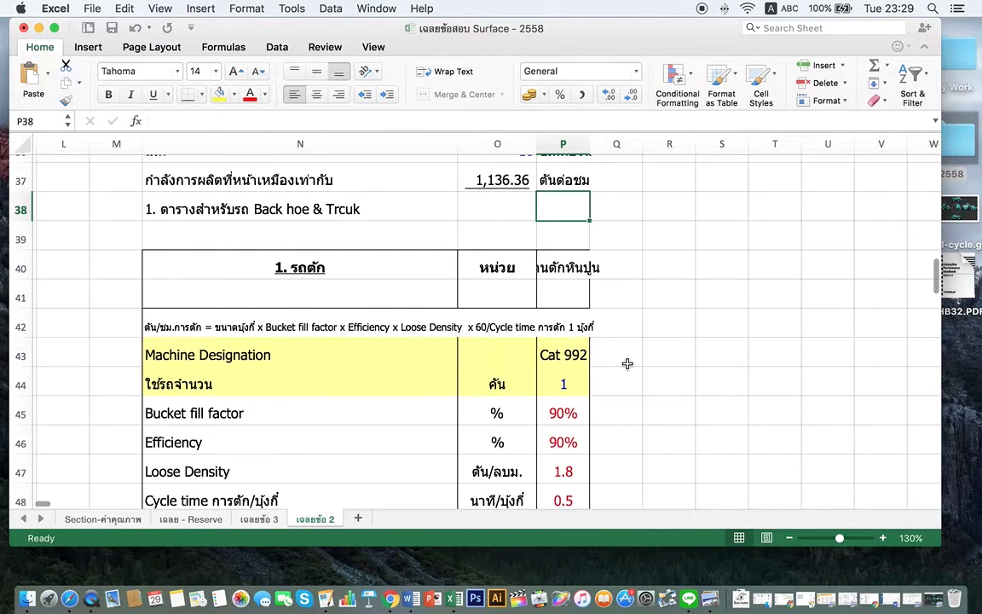
pyautogui.scroll(-1, 628, 364)
pyautogui.scroll(-1, 627, 364)
pyautogui.scroll(-1, 628, 364)
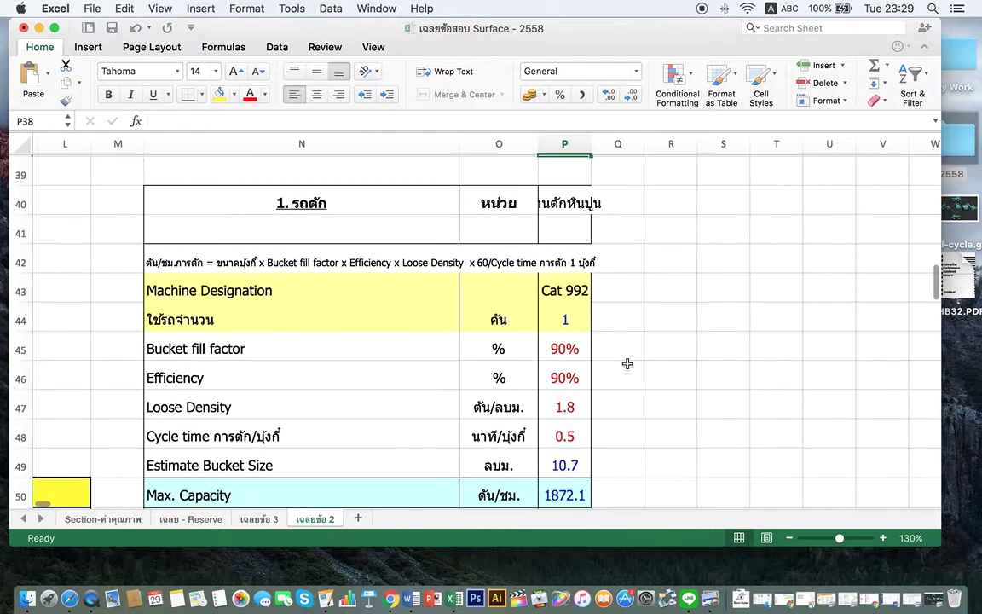
pyautogui.scroll(-1, 628, 364)
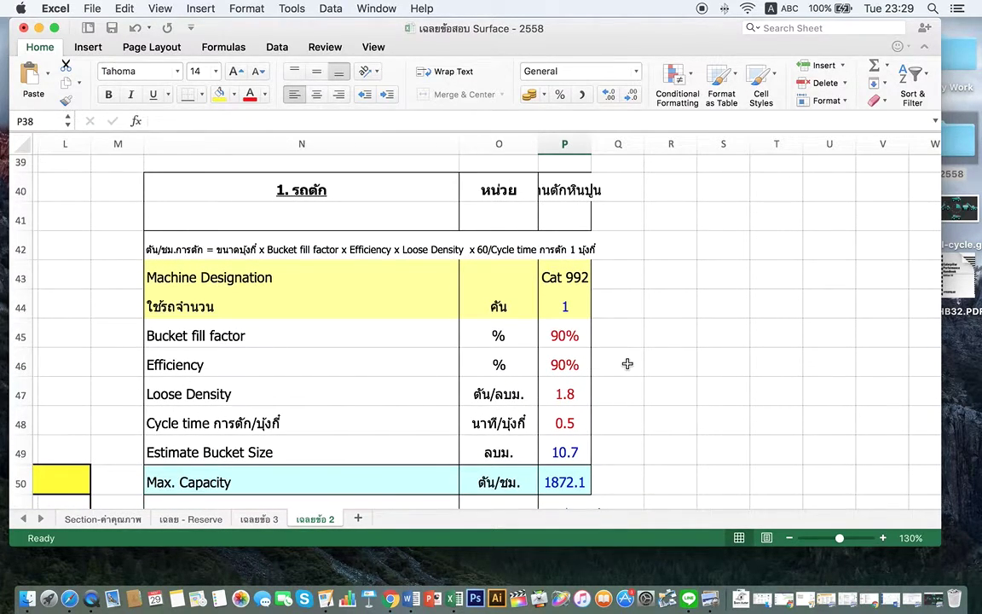
# - Inspect the loader's bucket fill factor, efficiency, loose density and cycle time in cells P45 to P48
pyautogui.click(619, 335)
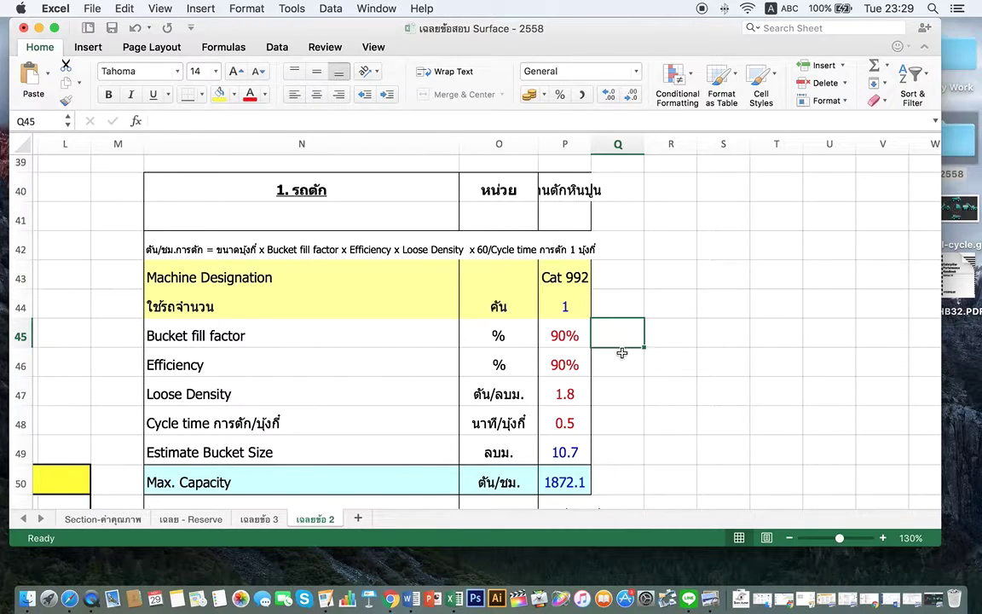
pyautogui.click(620, 367)
pyautogui.click(621, 342)
pyautogui.click(624, 362)
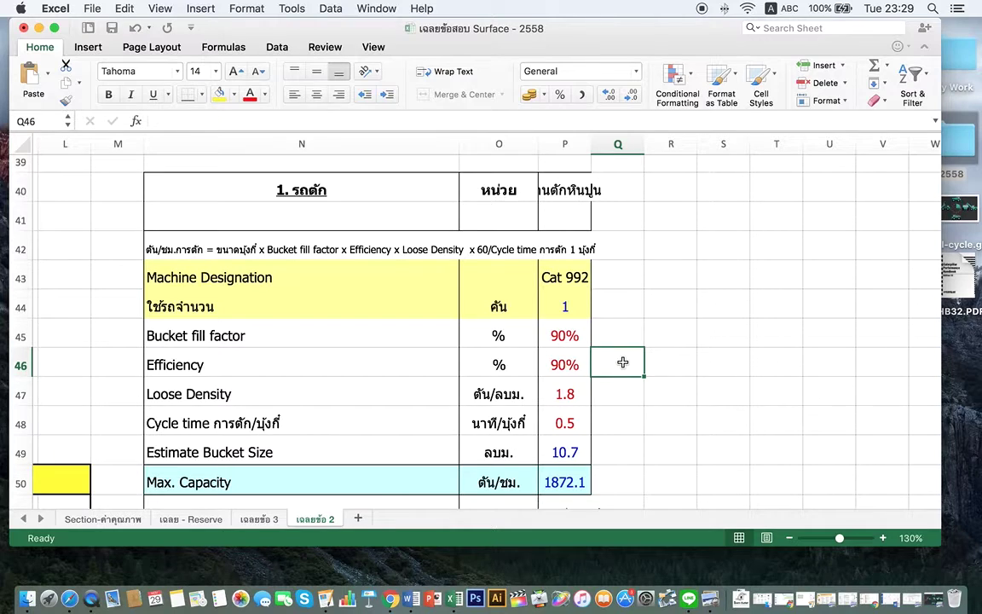
pyautogui.click(567, 340)
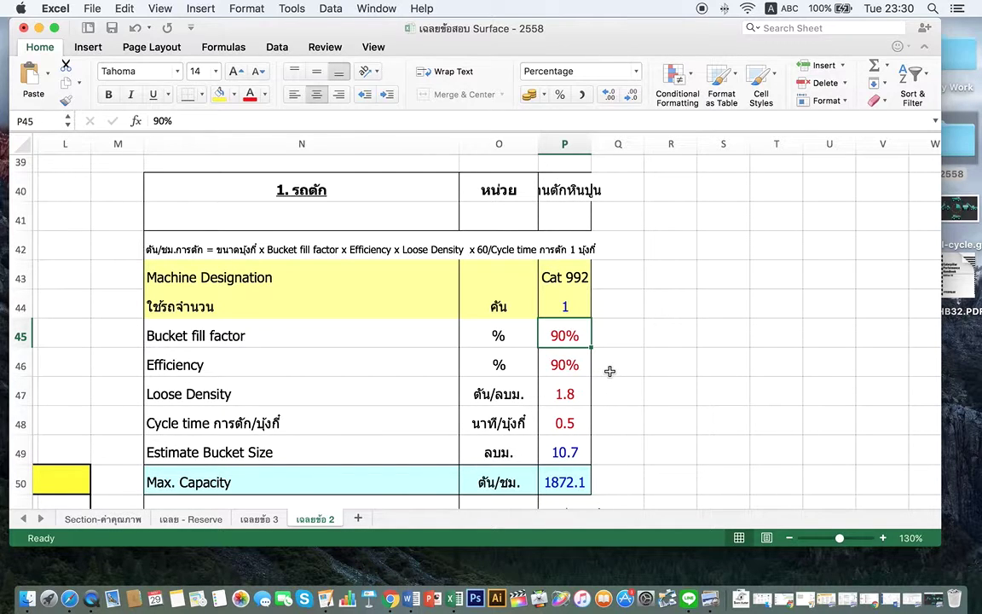
pyautogui.press('Down')
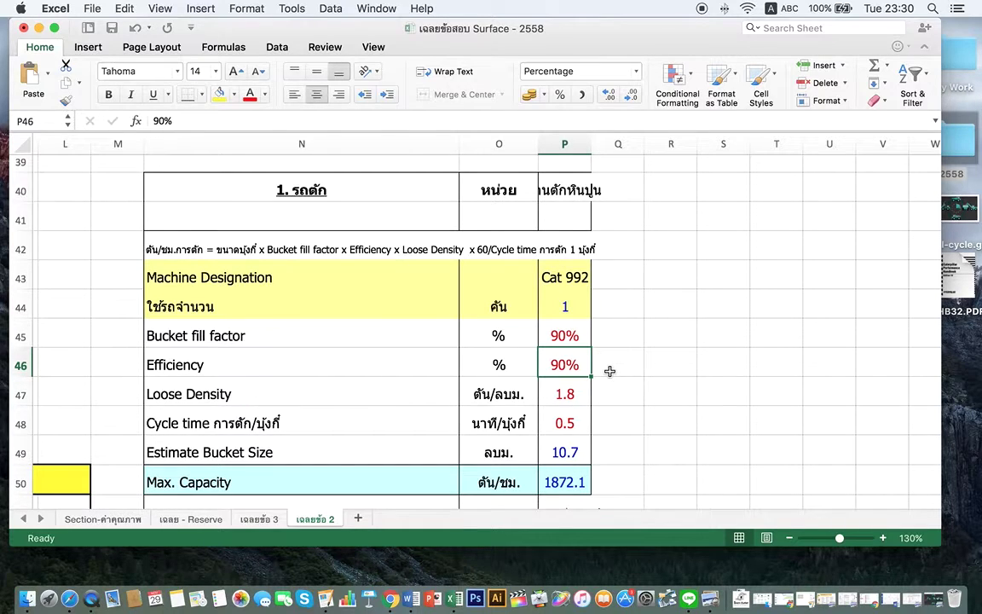
pyautogui.press('Down')
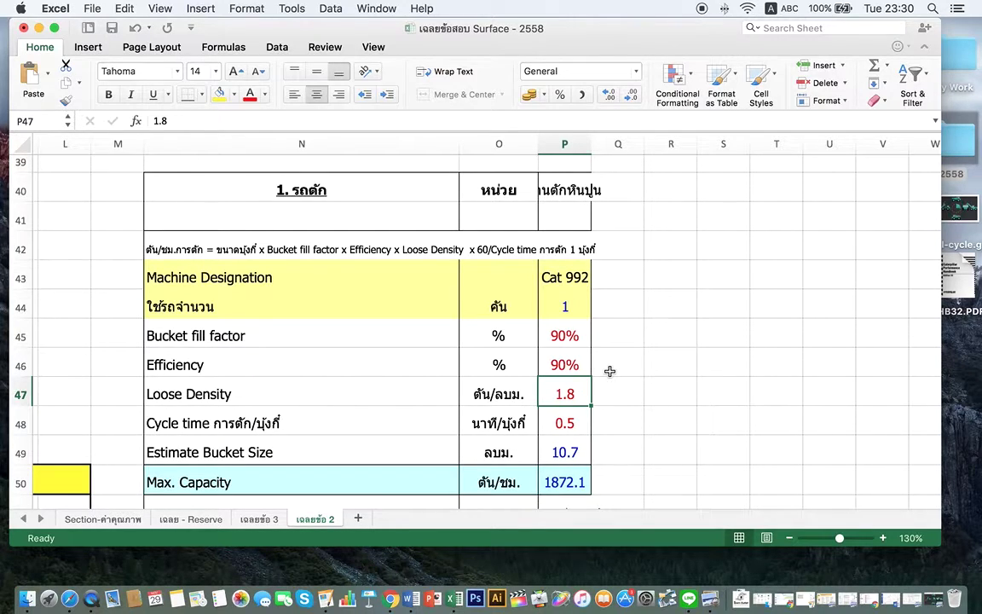
pyautogui.press('Down')
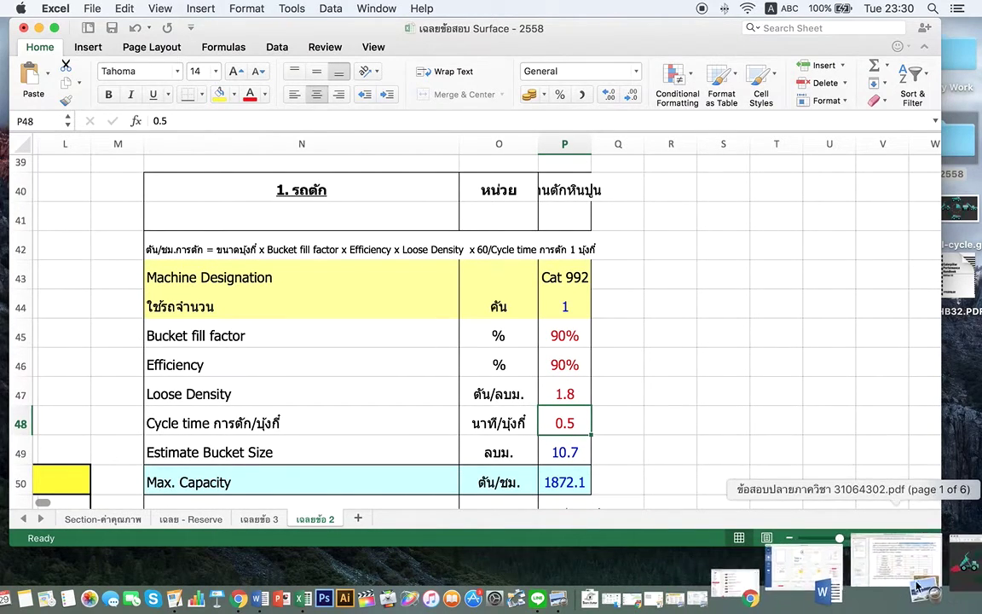
# - Switch to the exam PDF in Preview and highlight the loader's 0.4-minute time for dumping into the crusher
pyautogui.click(840, 550)
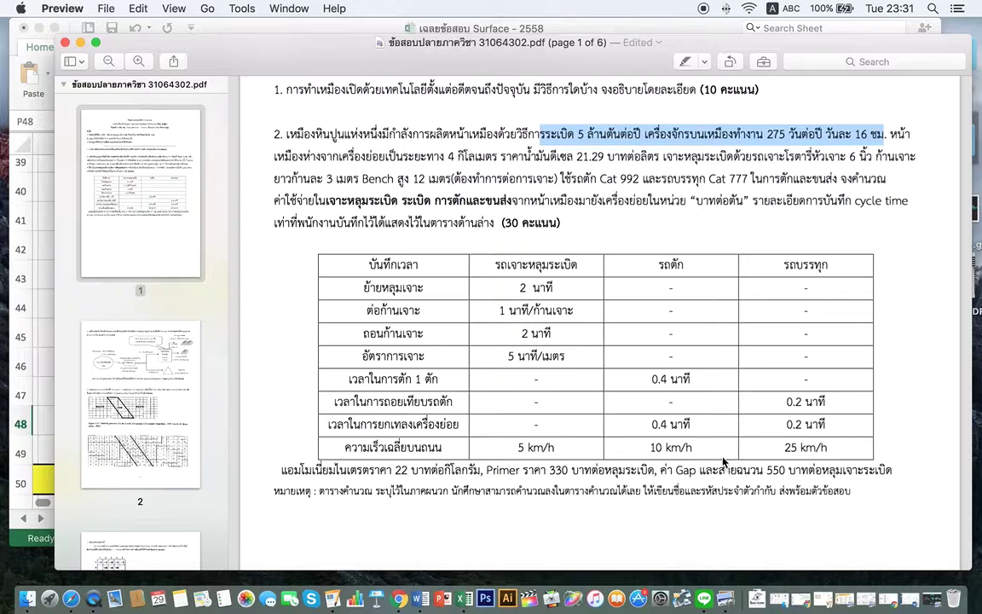
pyautogui.click(653, 427)
pyautogui.moveTo(652, 426); pyautogui.dragTo(695, 427)
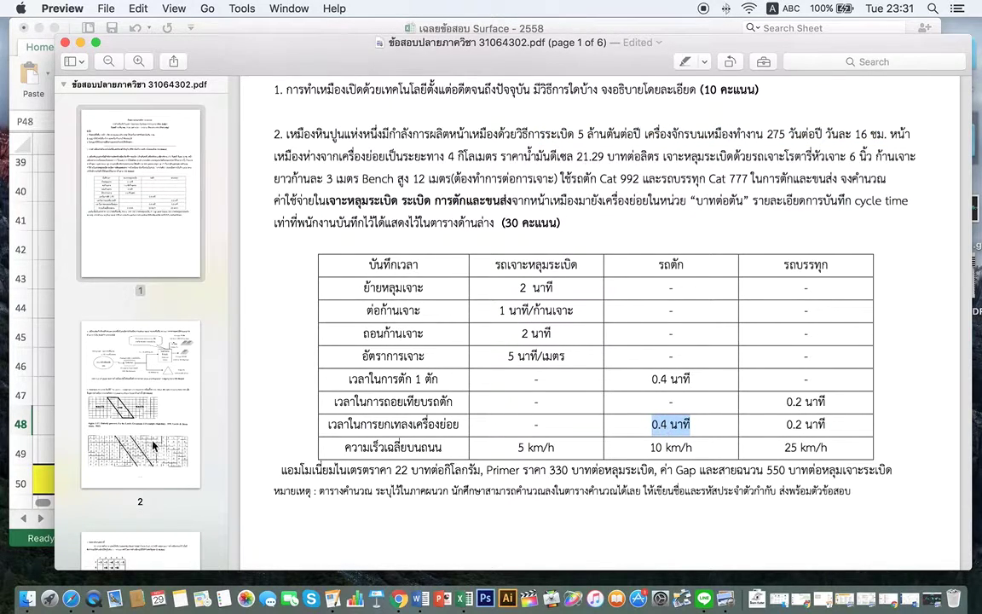
# - Return to the Excel workbook and set the loader's cycle time per bucket in cell P48 to 0.4 minutes
pyautogui.click(38, 561)
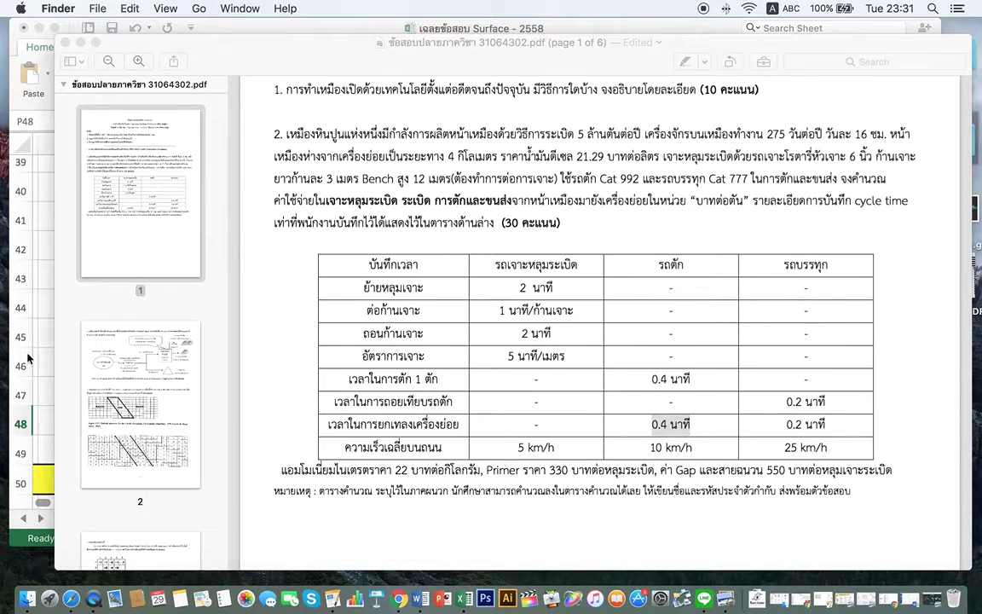
pyautogui.click(18, 99)
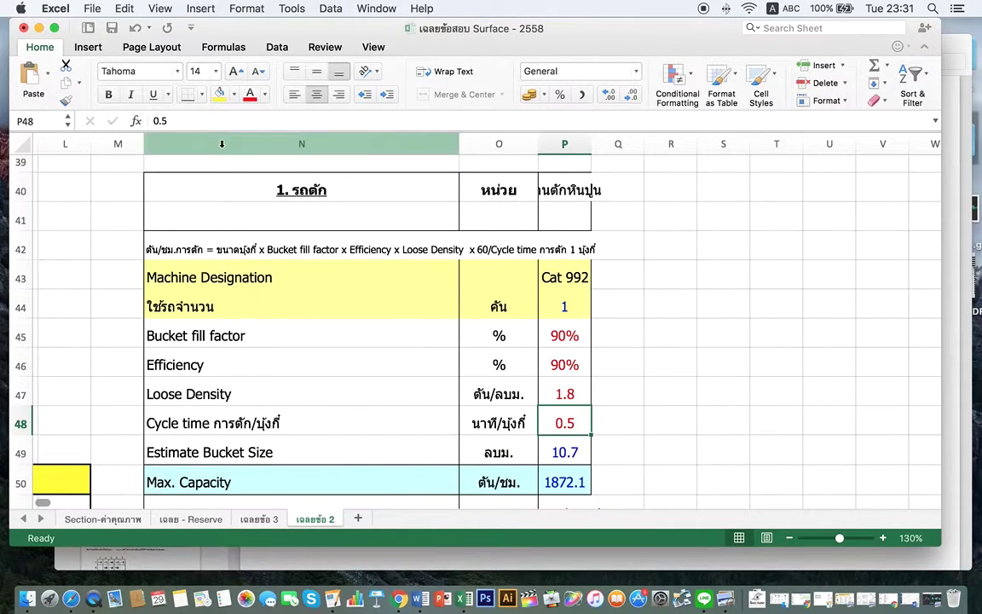
pyautogui.click(160, 120)
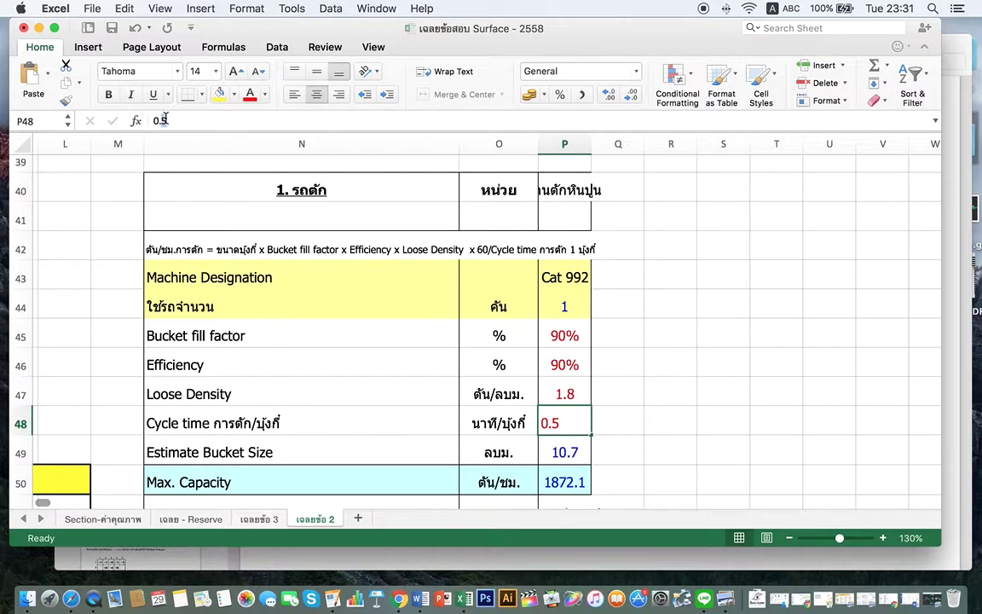
pyautogui.click(164, 121)
pyautogui.write('4')
pyautogui.press('Return')
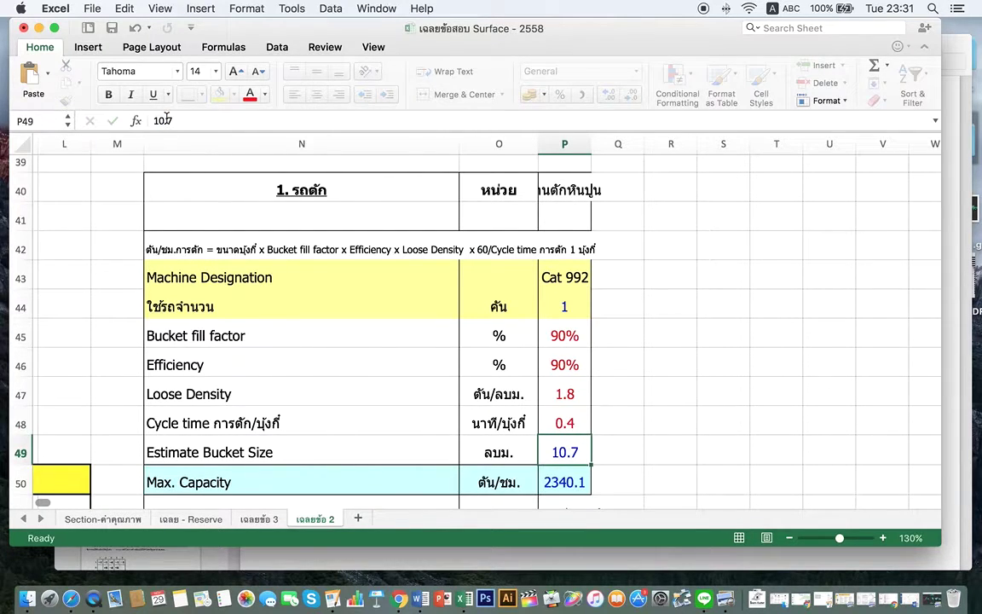
# - Inspect the Estimate Bucket Size row 49, covering its label, unit and value
pyautogui.press('Return')
pyautogui.press('Up')
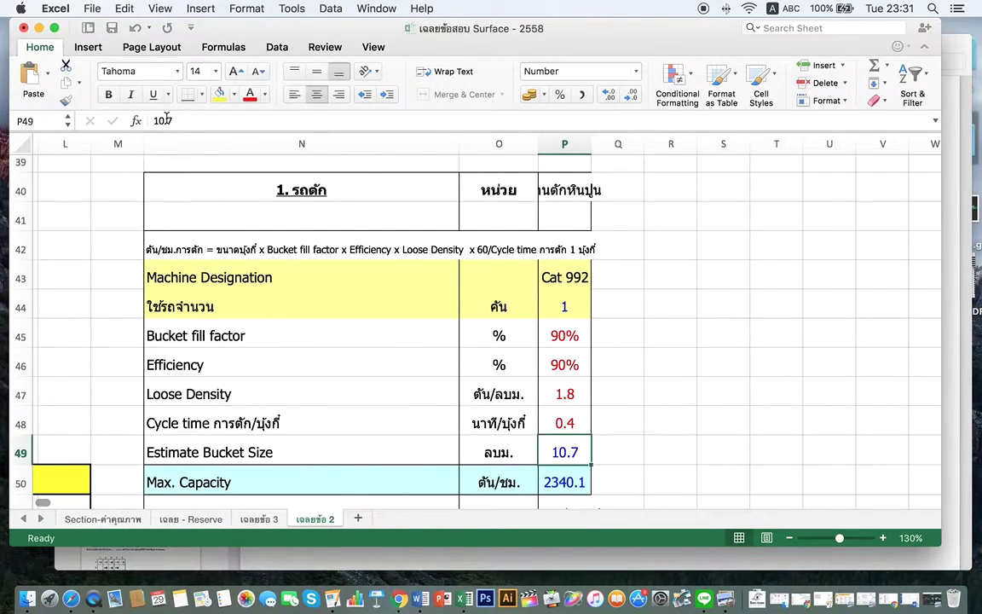
pyautogui.press('Left')
pyautogui.press('Left')
pyautogui.press('Left')
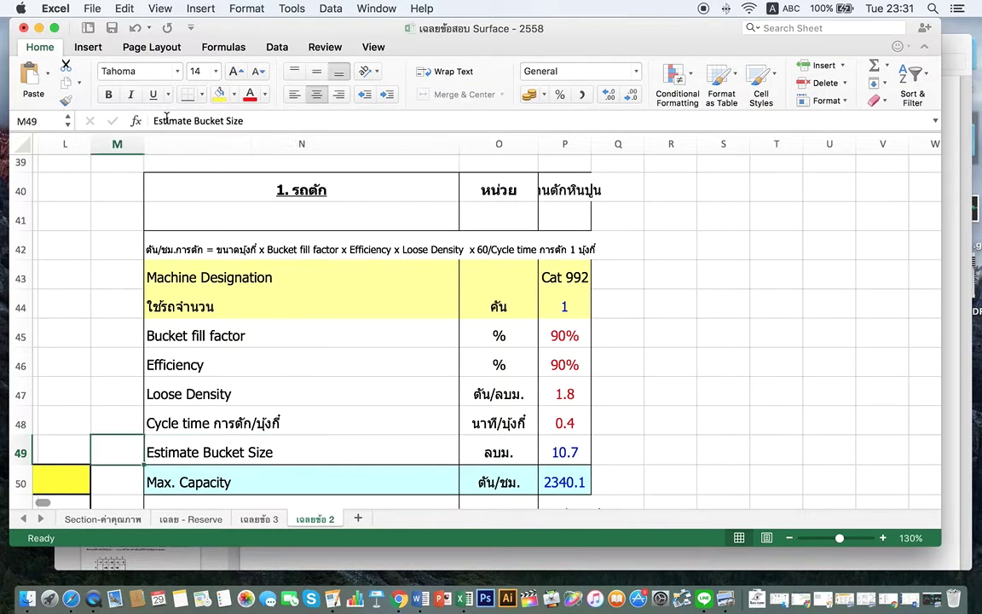
pyautogui.press('Right')
pyautogui.press('Left')
pyautogui.press('Right')
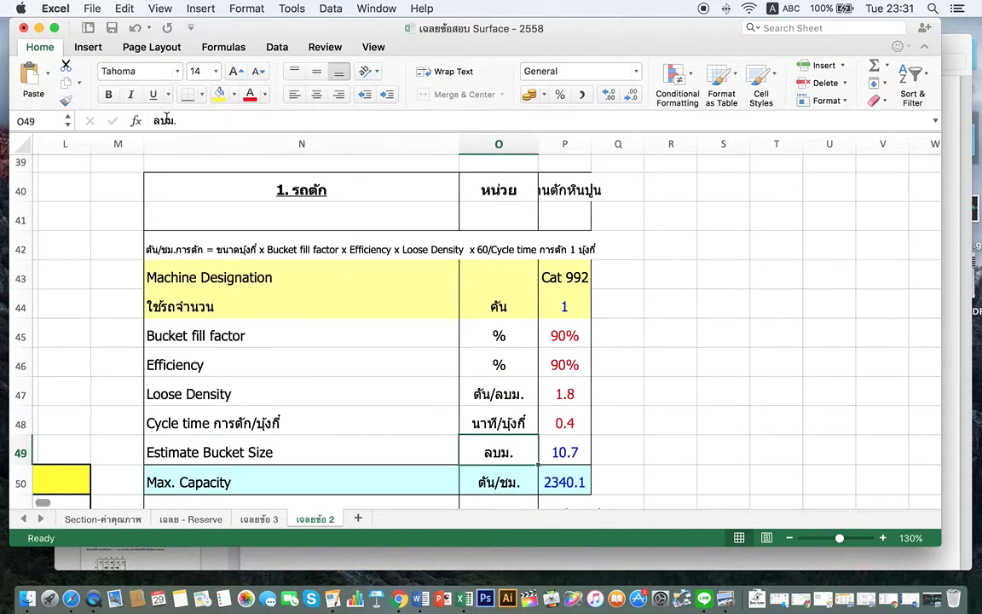
pyautogui.press('Right')
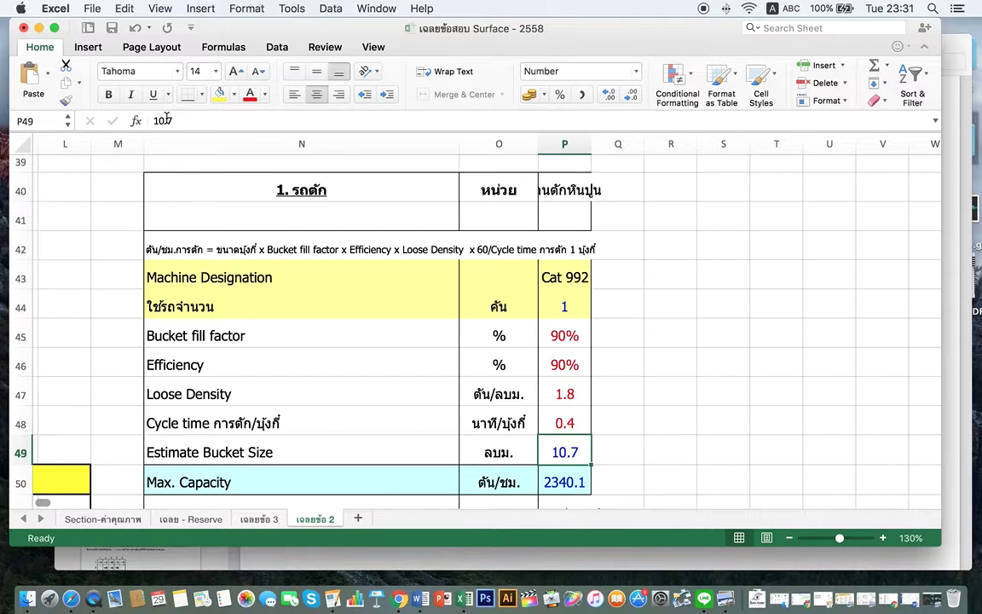
# - Inspect the Max. Capacity formula in cell P50 and the loader input cells it references
pyautogui.press('Down')
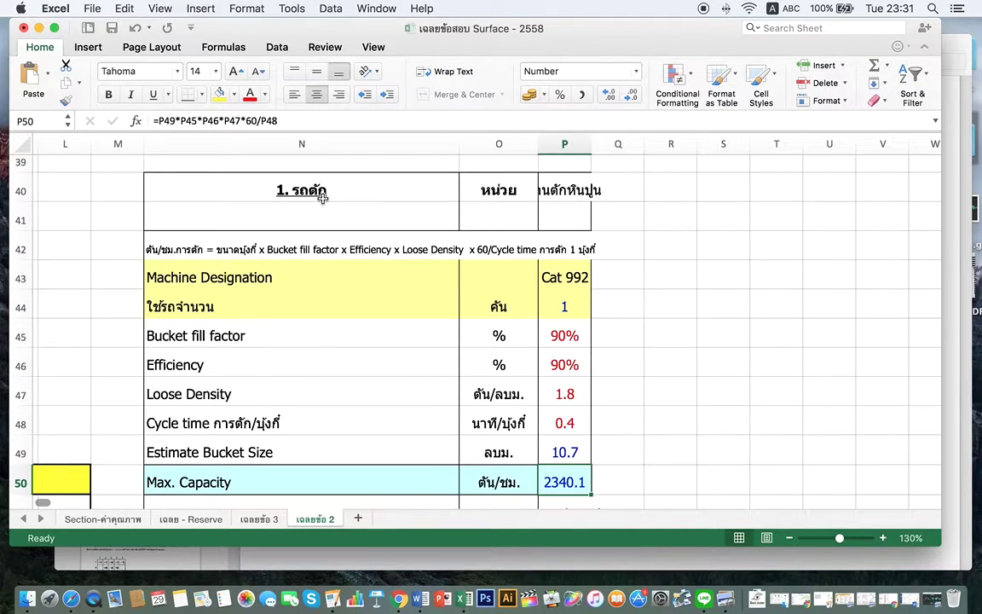
pyautogui.click(371, 116)
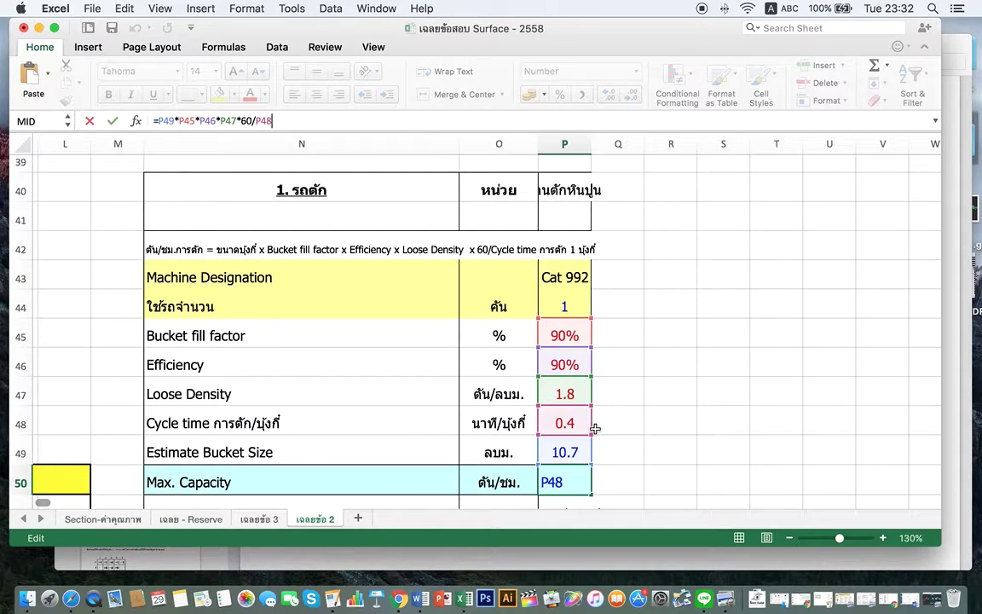
pyautogui.hotkey('ctrl', 'Return')
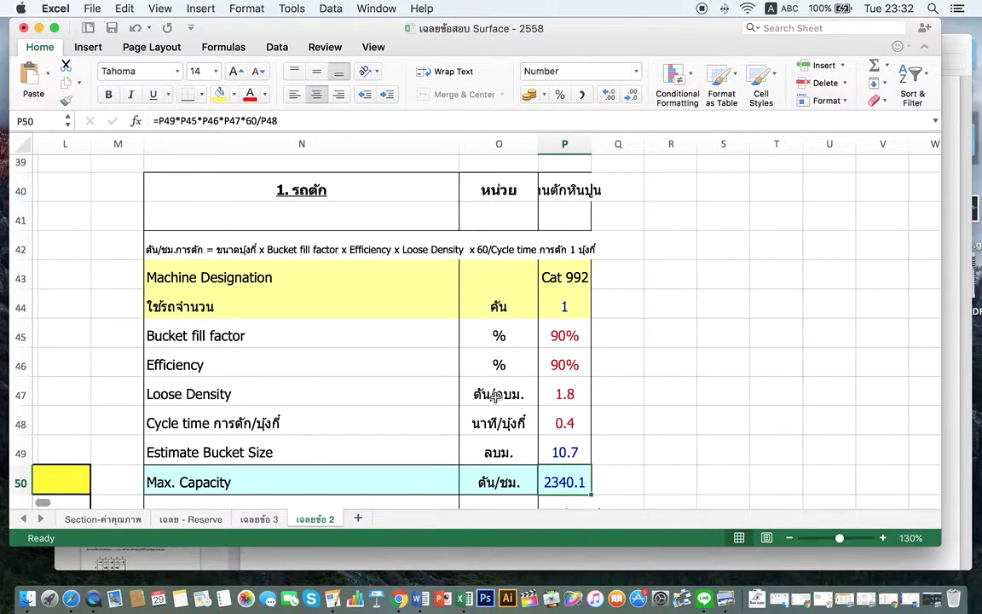
pyautogui.click(331, 121)
pyautogui.scroll(4, 670, 237)
pyautogui.scroll(5, 669, 237)
pyautogui.scroll(-7, 670, 237)
pyautogui.scroll(-5, 669, 238)
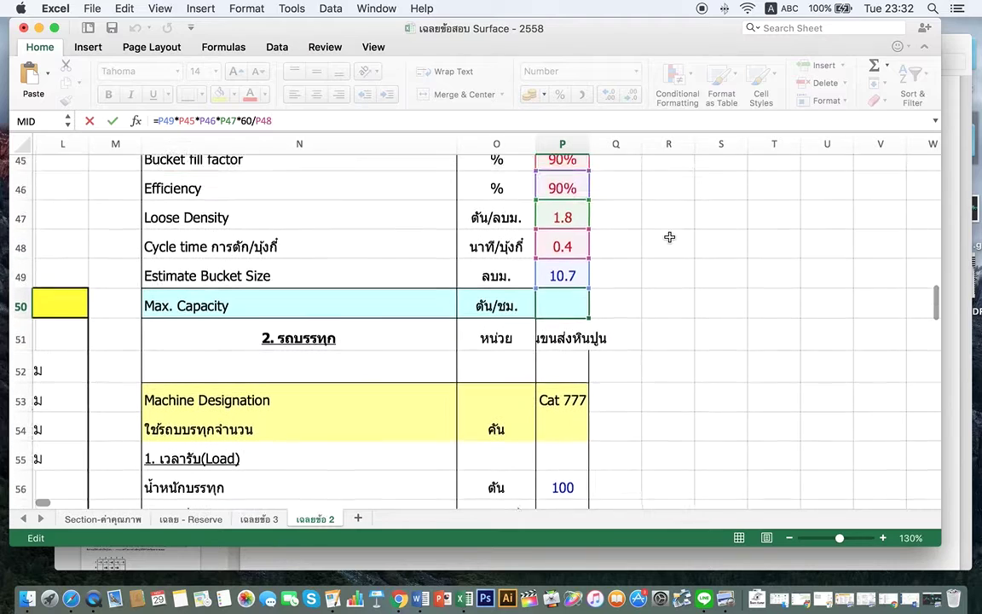
pyautogui.scroll(1, 670, 237)
pyautogui.press('Return')
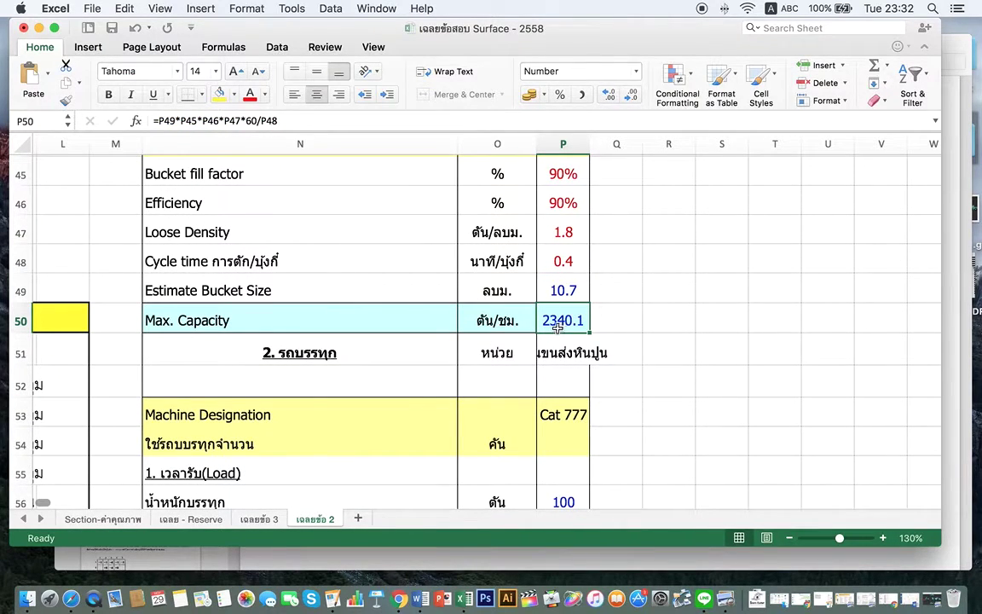
# - Set the loader's cycle time per bucket in cell P48 to 0.5 minutes
pyautogui.scroll(2, 604, 328)
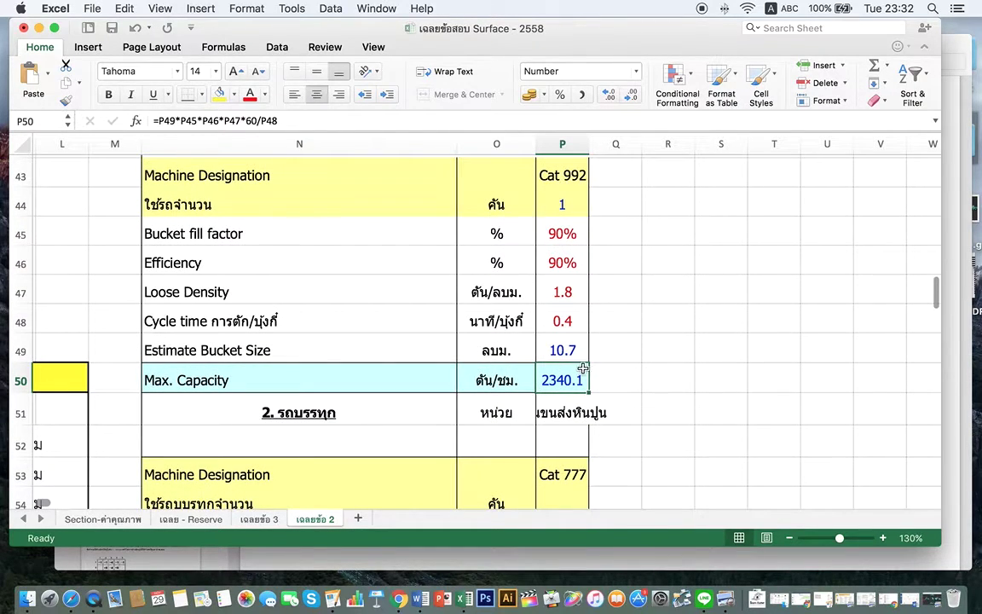
pyautogui.click(581, 323)
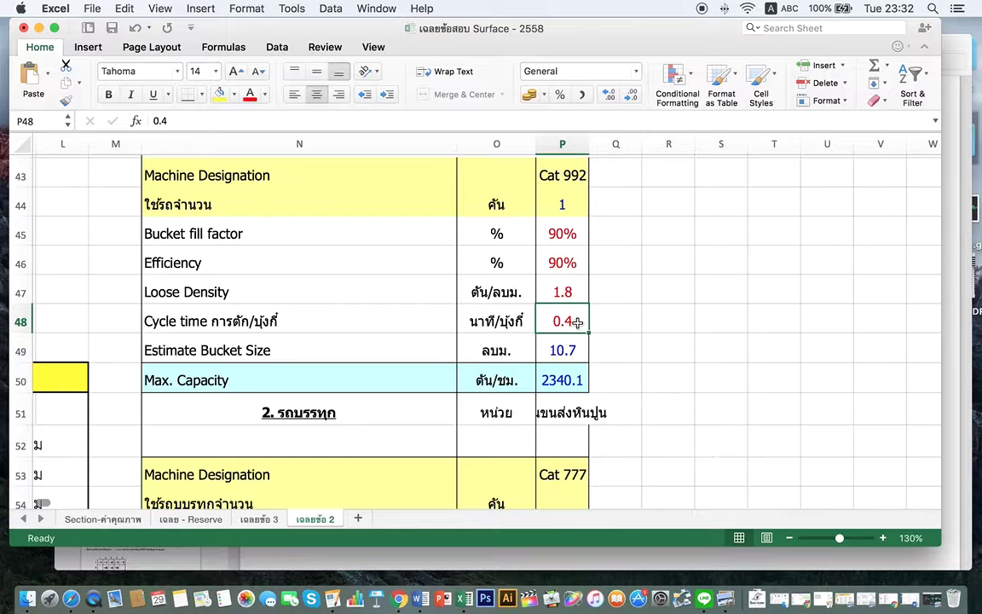
pyautogui.moveTo(162, 120); pyautogui.dragTo(171, 120)
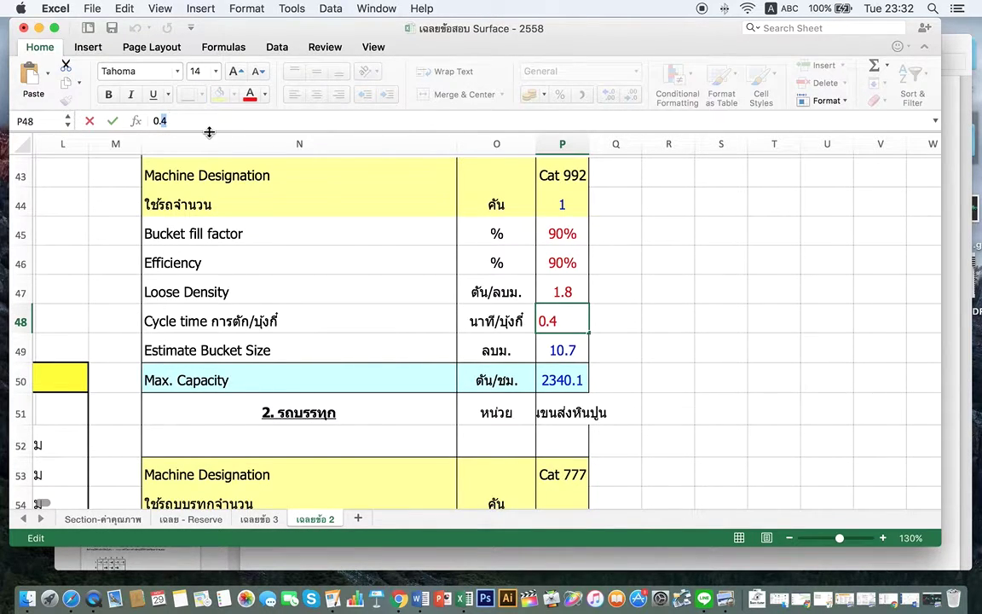
pyautogui.press('Return')
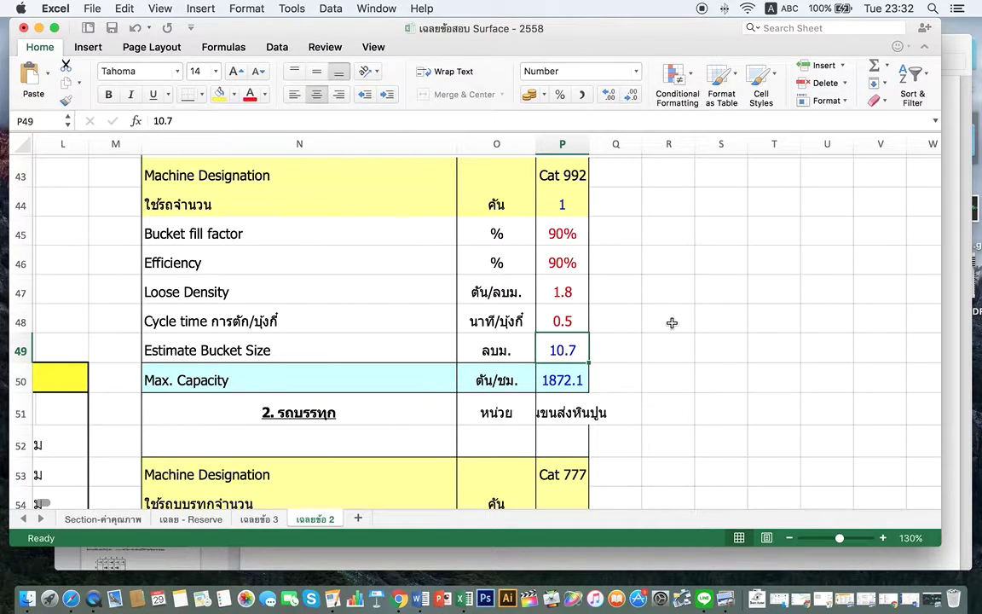
# - Examine the recalculated Max. Capacity in cell P50 and the 60 divided by cycle time part of its formula
pyautogui.click(574, 379)
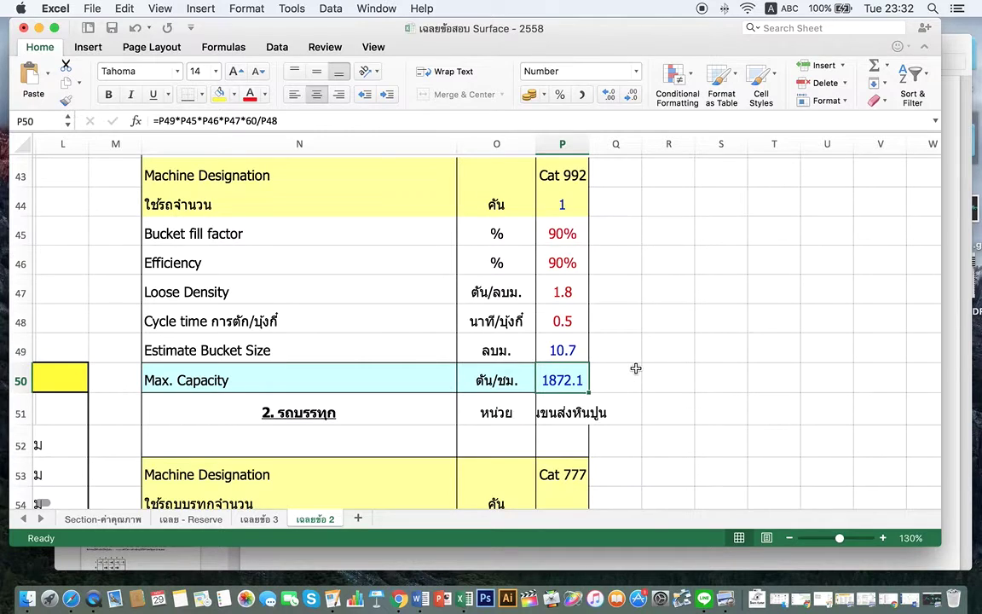
pyautogui.scroll(1, 635, 368)
pyautogui.scroll(-1, 636, 368)
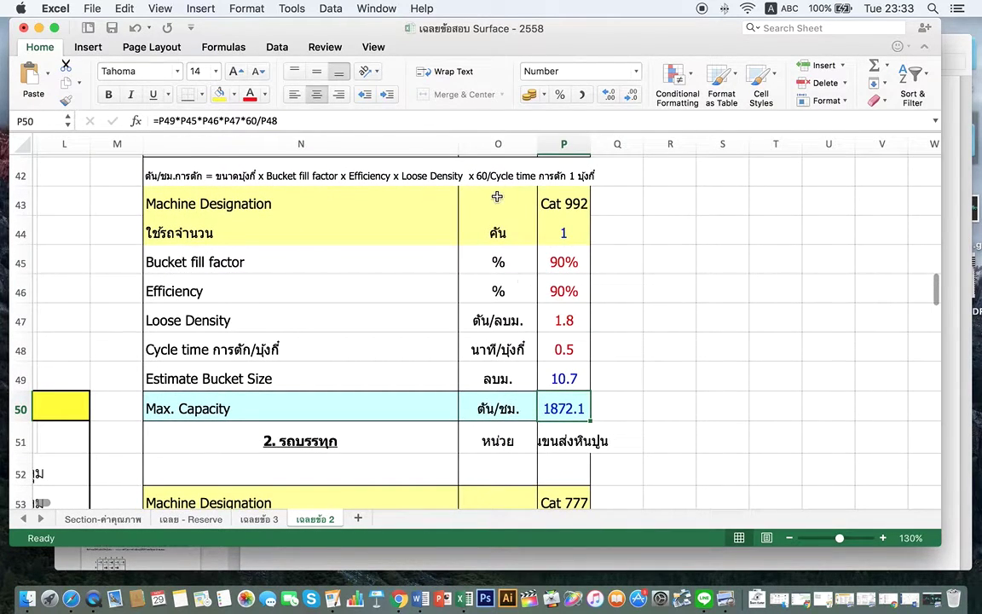
pyautogui.click(395, 117)
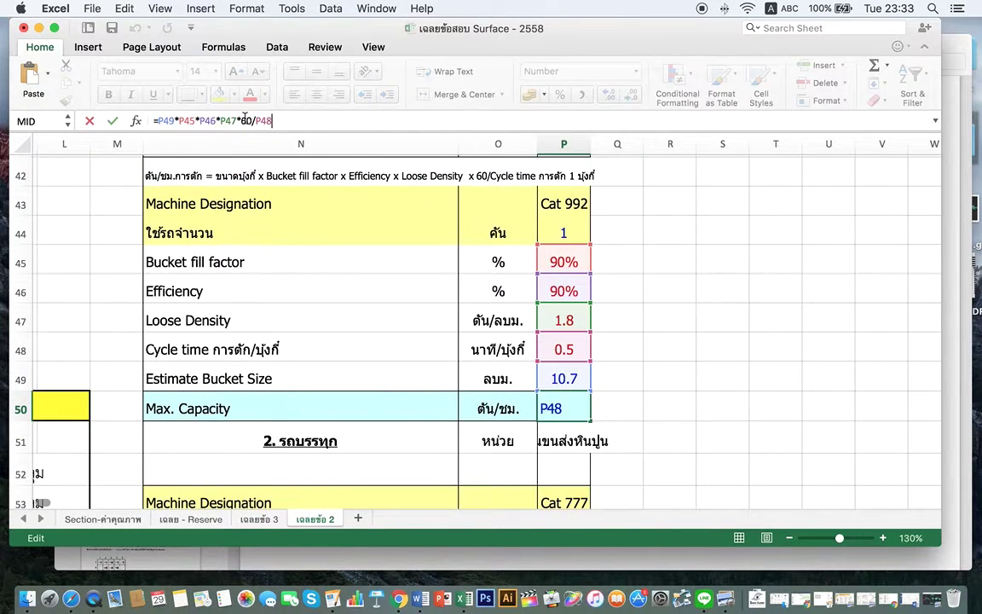
pyautogui.moveTo(251, 120); pyautogui.dragTo(253, 120)
pyautogui.press('Return')
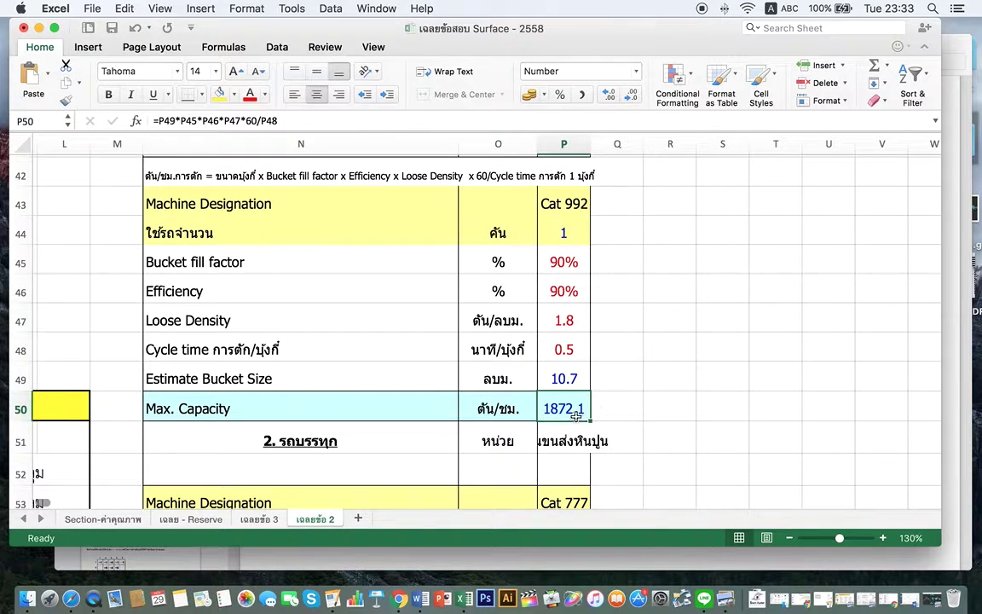
# - Compare the required hourly production at the mine face in cell O37 with the loader's Max. Capacity in cell P50
pyautogui.scroll(3, 650, 341)
pyautogui.scroll(5, 650, 341)
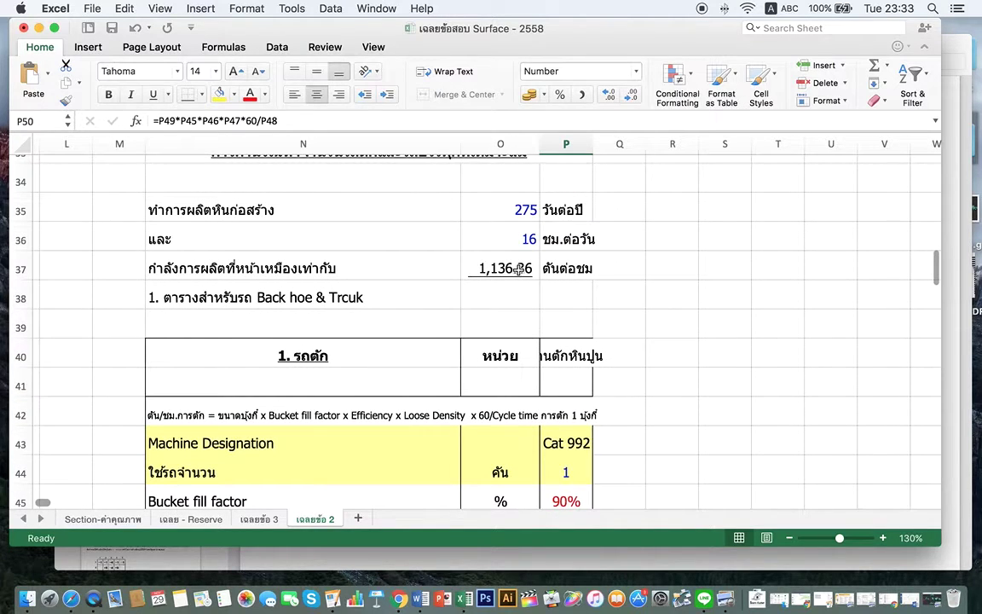
pyautogui.click(518, 269)
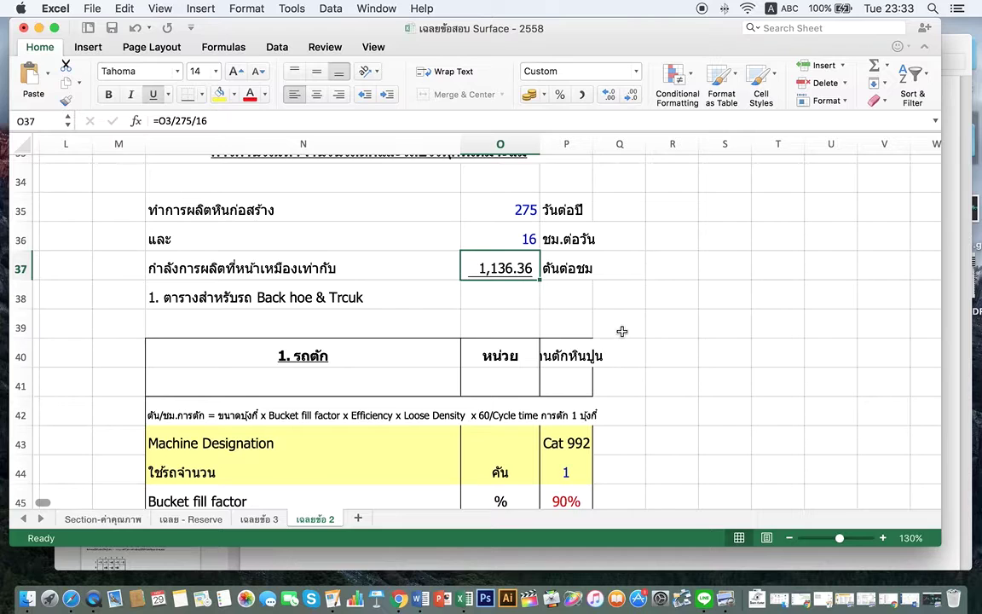
pyautogui.scroll(-5, 620, 331)
pyautogui.scroll(2, 599, 312)
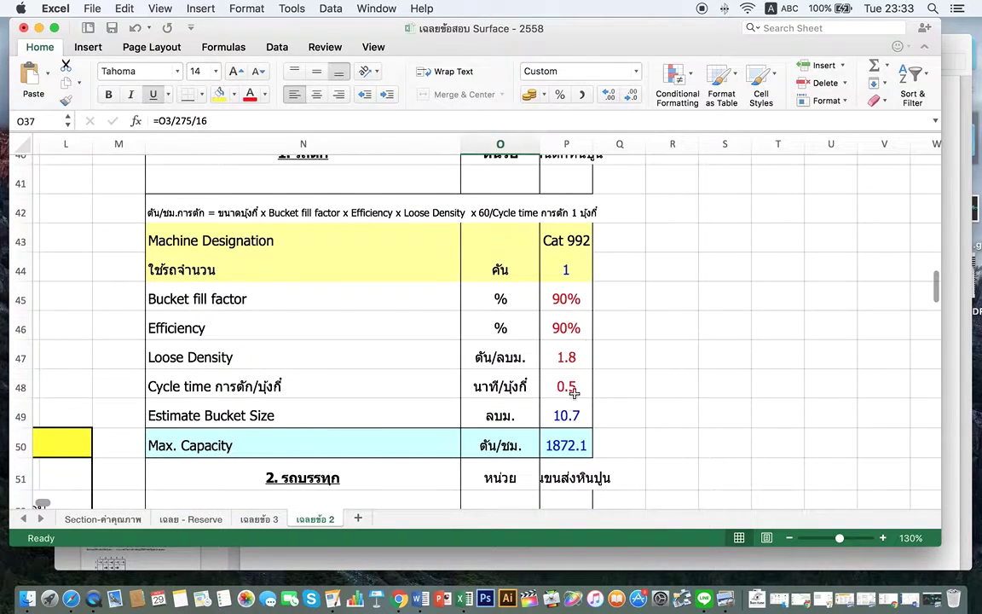
pyautogui.click(577, 446)
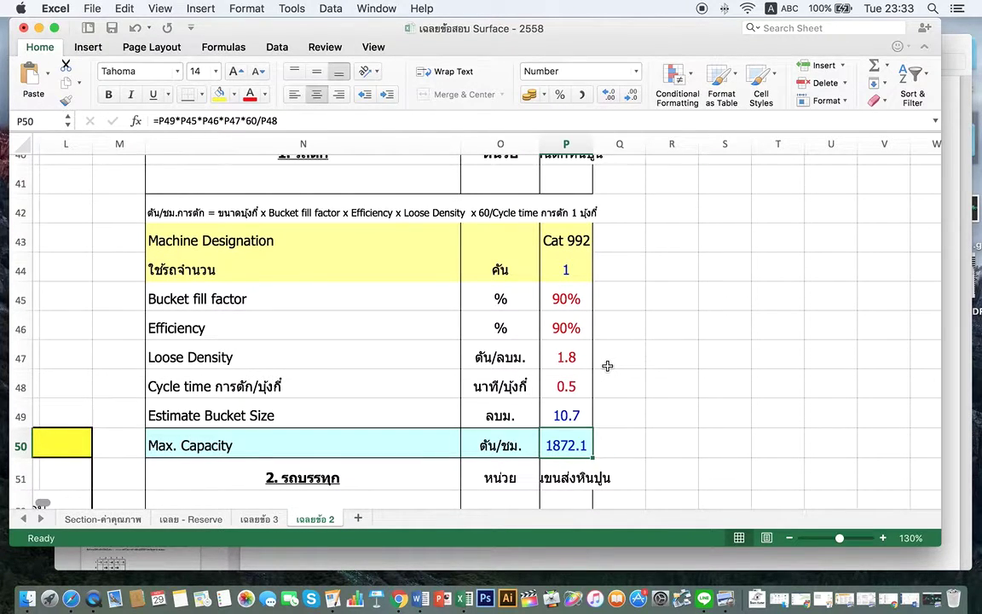
pyautogui.scroll(5, 611, 360)
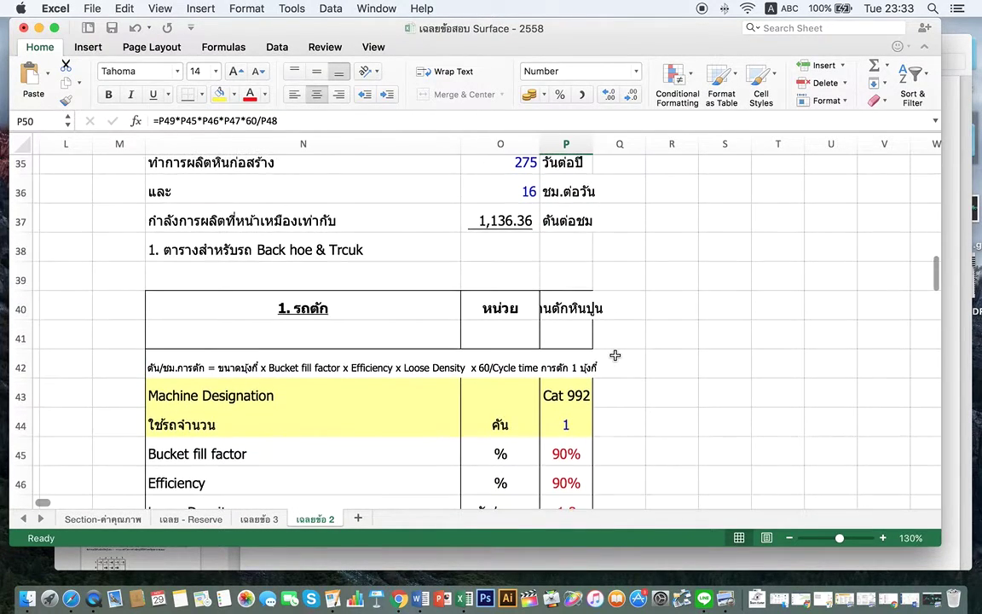
pyautogui.scroll(-5, 664, 417)
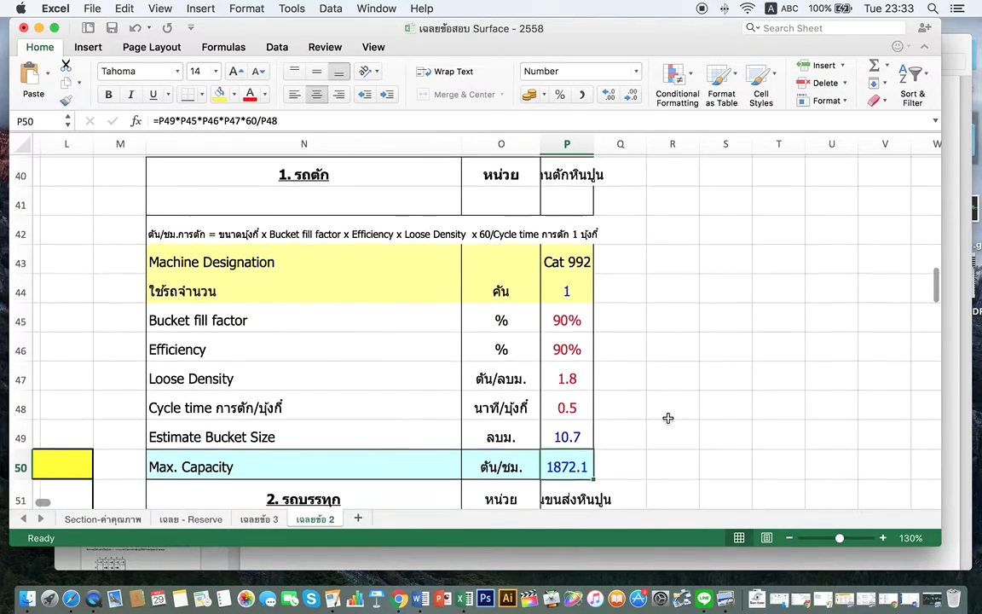
pyautogui.scroll(-1, 668, 418)
# - Review the cycle time in cell P48 and the Cat 992 designation in P43 against the hourly production requirement in O37
pyautogui.click(566, 397)
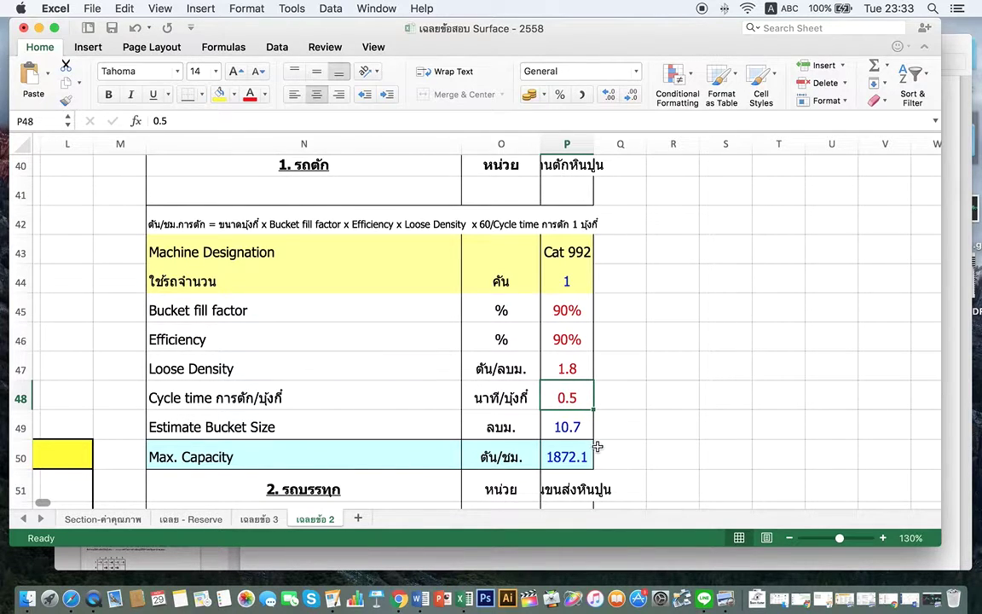
pyautogui.scroll(5, 611, 413)
pyautogui.scroll(-5, 616, 379)
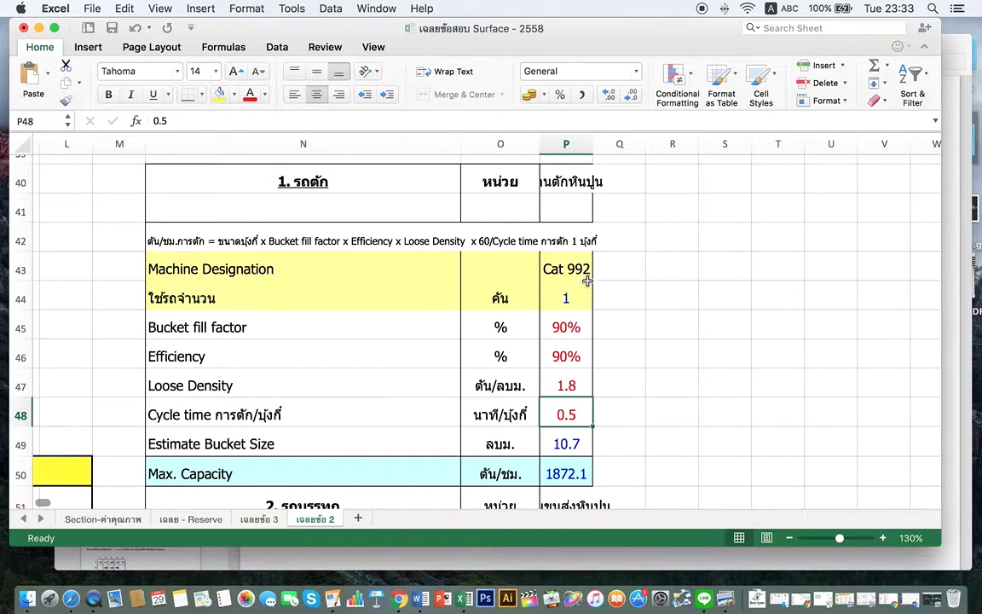
pyautogui.click(587, 278)
pyautogui.scroll(4, 631, 280)
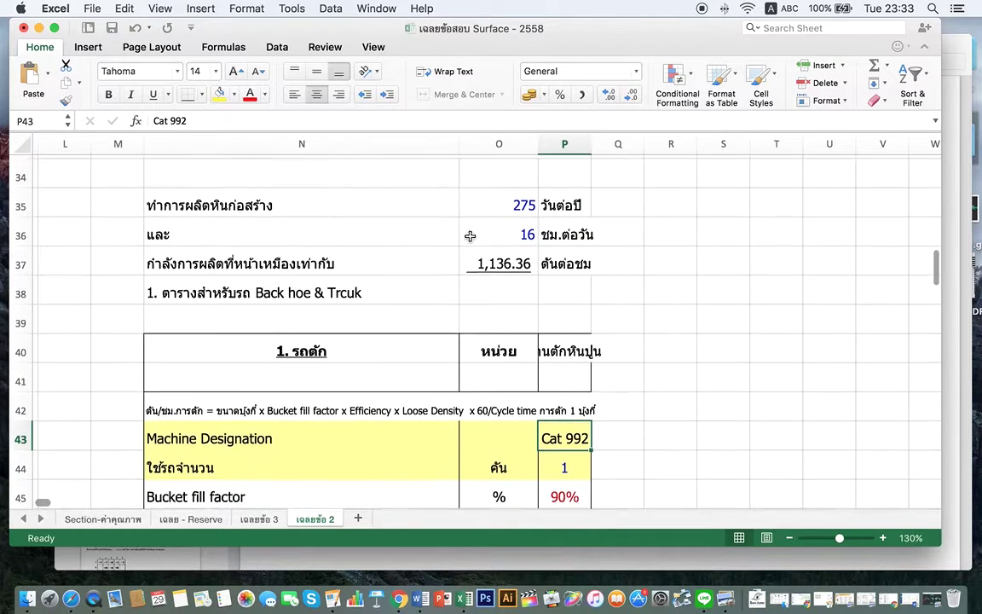
pyautogui.click(493, 249)
pyautogui.scroll(-4, 607, 389)
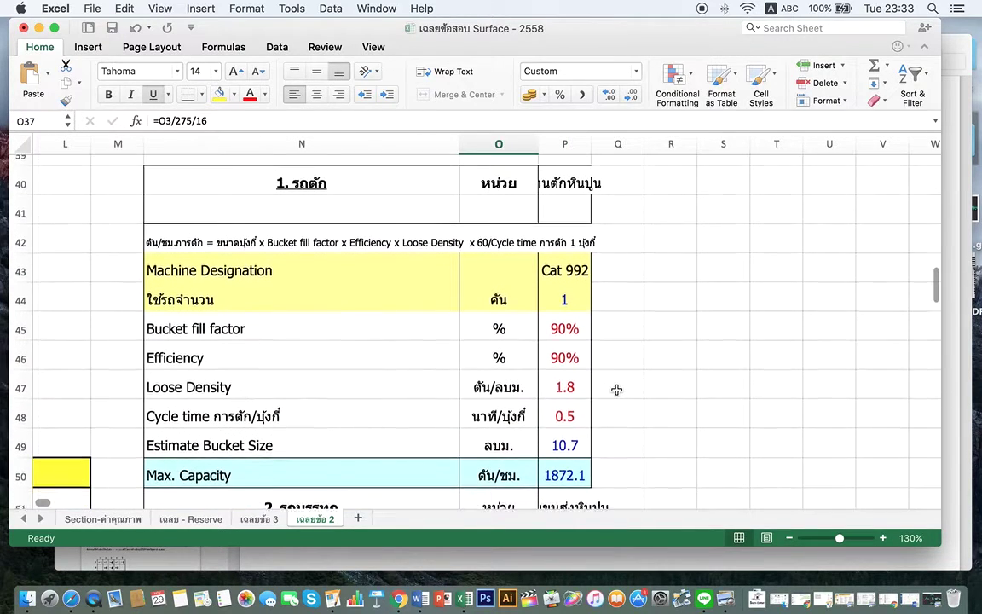
# - Check the loader's Max. Capacity in cell P50 and the number of loaders used in cell P44
pyautogui.click(625, 396)
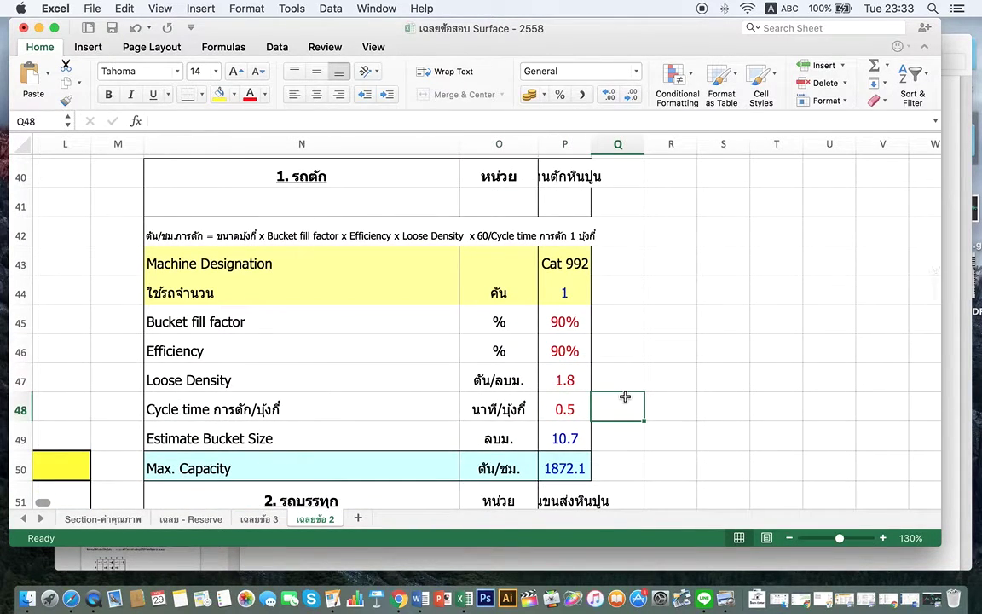
pyautogui.click(584, 469)
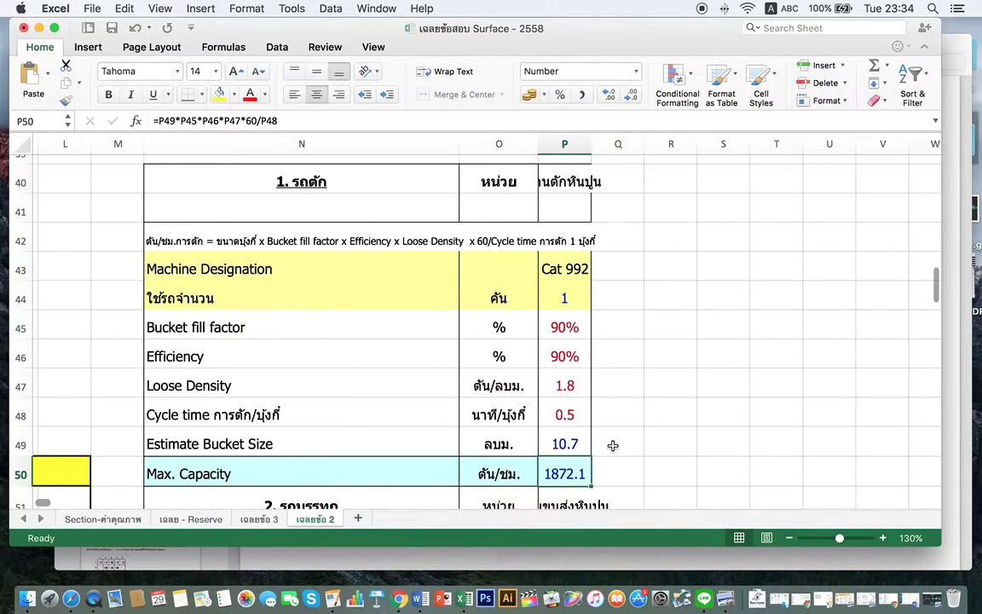
pyautogui.click(613, 446)
pyautogui.scroll(-1, 613, 446)
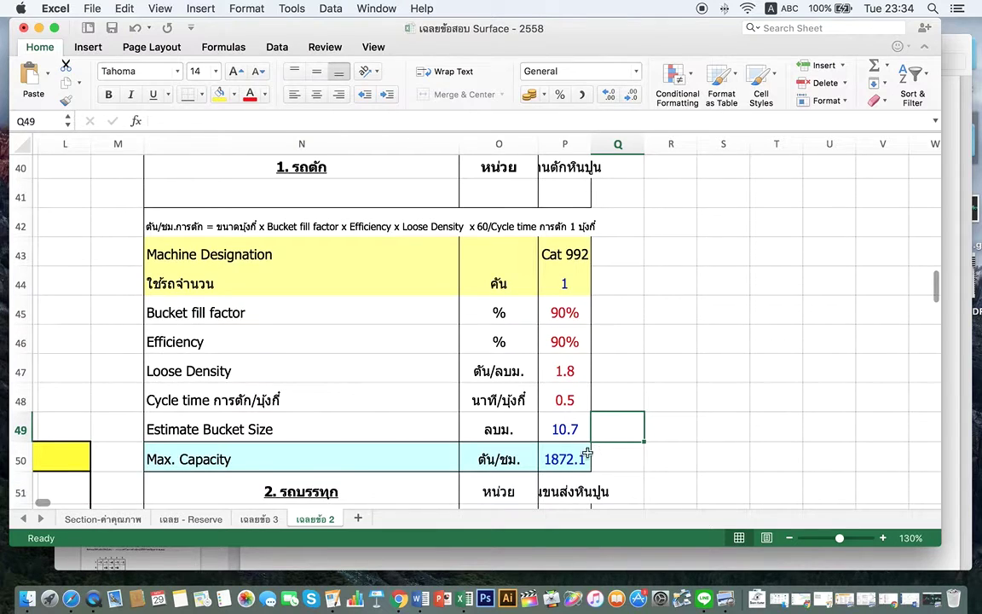
pyautogui.click(611, 462)
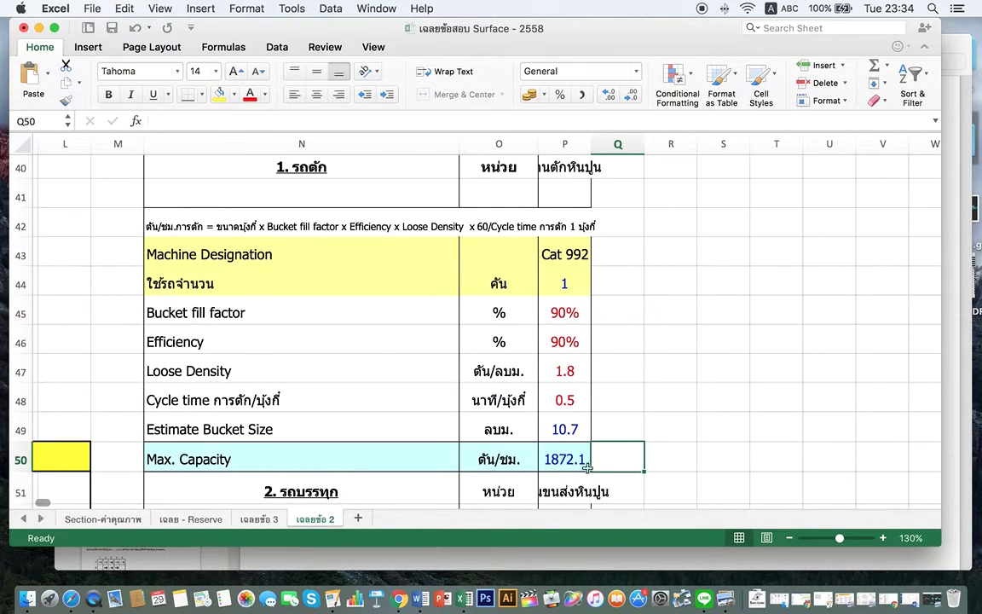
pyautogui.click(569, 283)
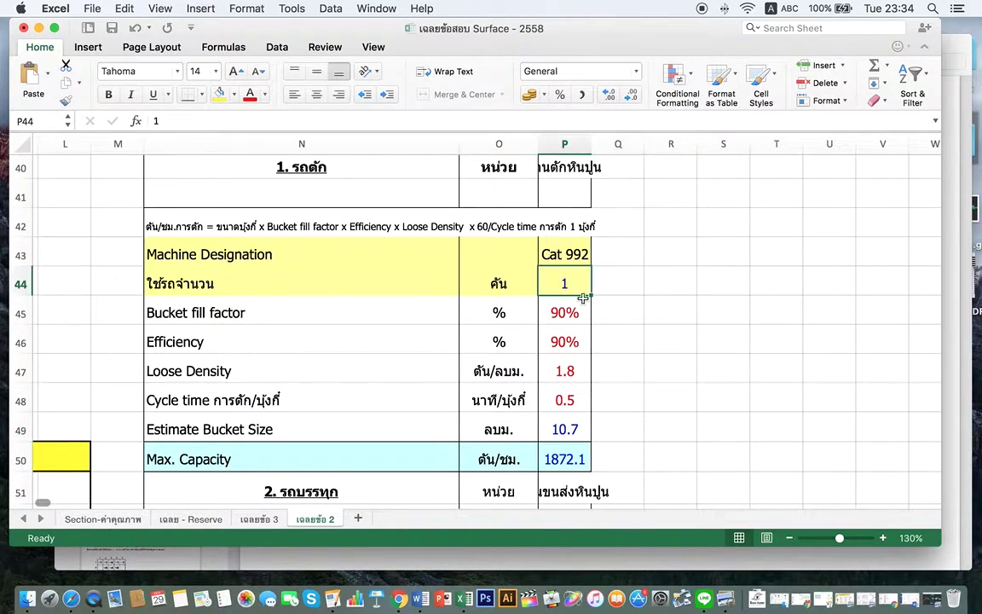
pyautogui.click(613, 406)
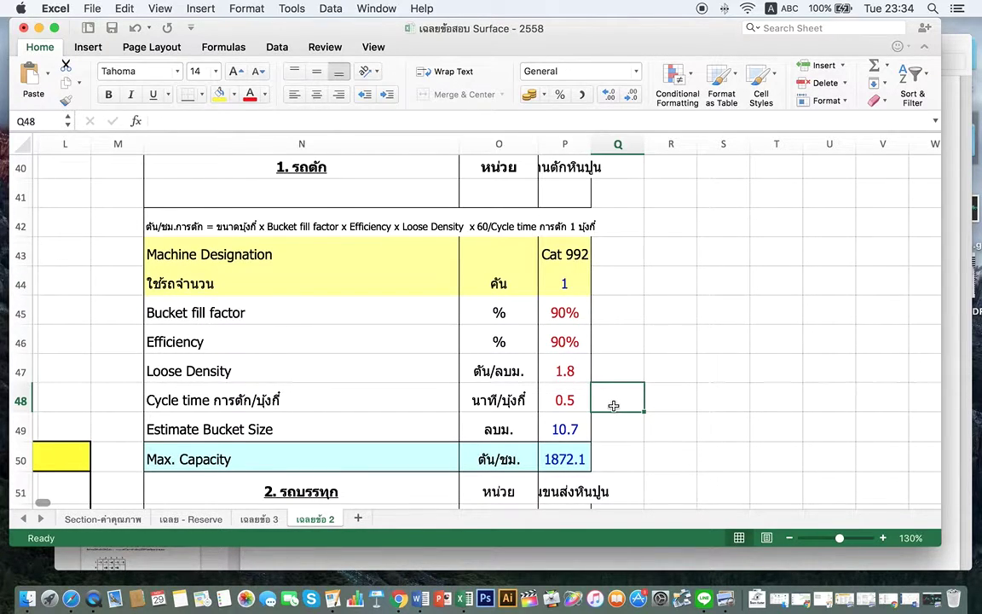
# - Set the Estimate Bucket Size in cell P49 to 5.5 cubic metres for the loader
pyautogui.click(568, 257)
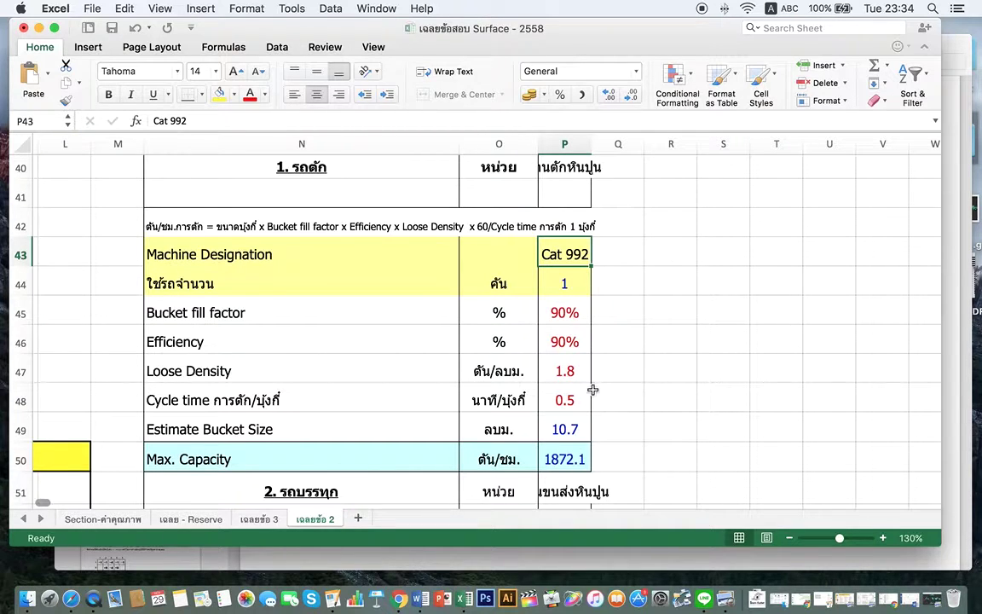
pyautogui.click(567, 431)
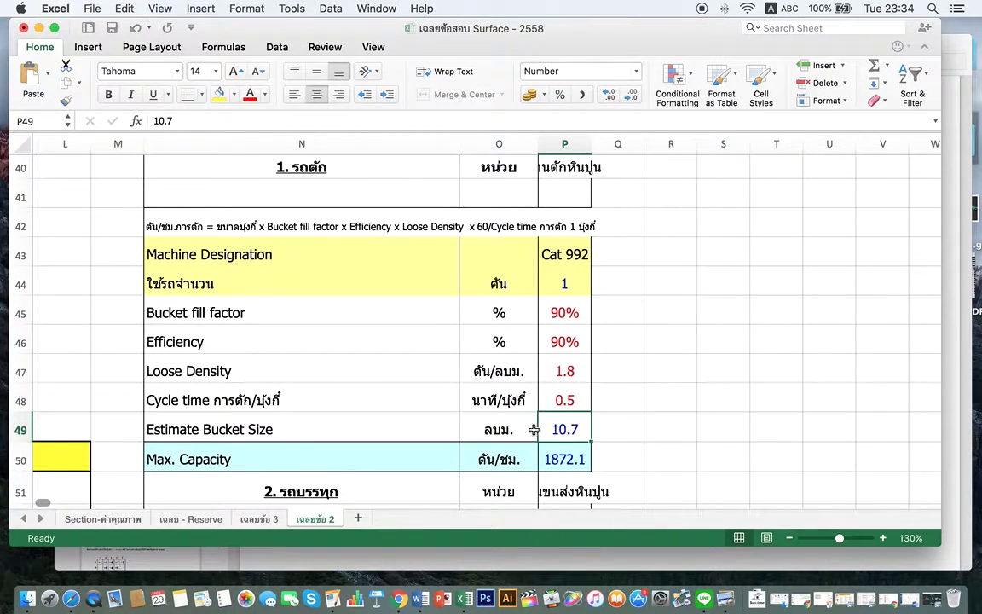
pyautogui.moveTo(183, 121); pyautogui.dragTo(141, 120)
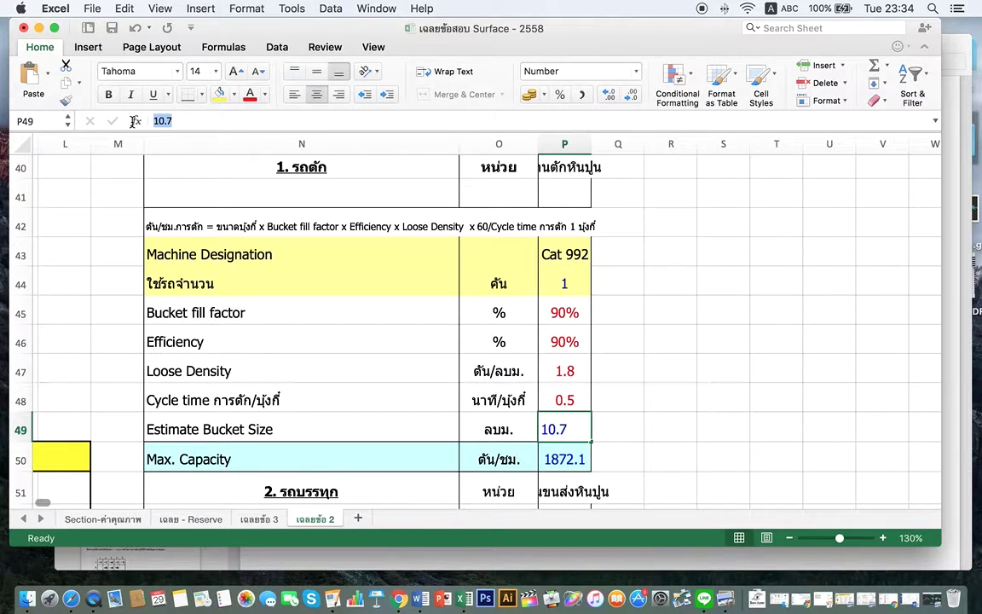
pyautogui.write('6')
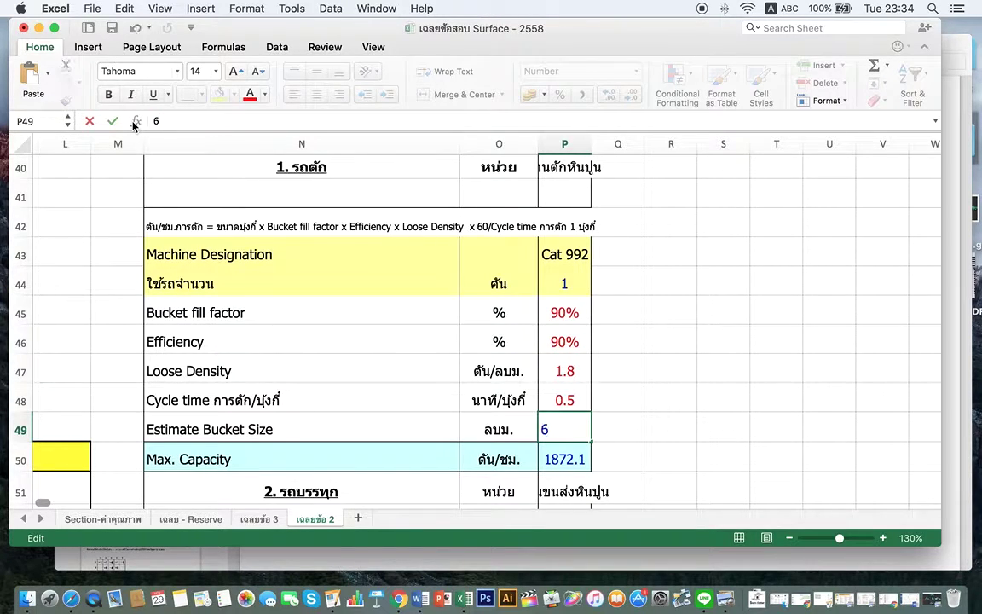
pyautogui.write('5.')
pyautogui.press('Return')
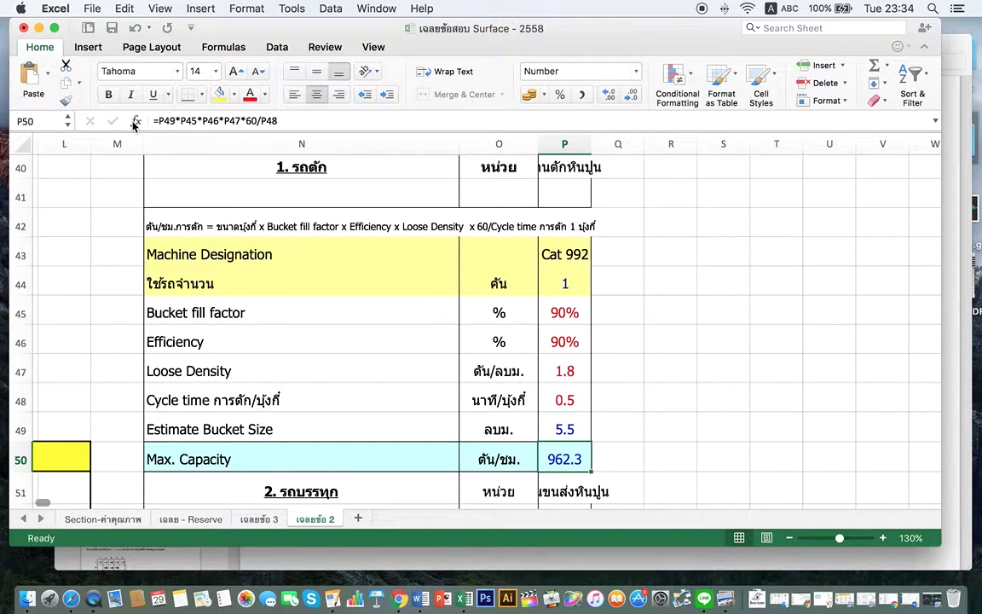
# - Set the loader's Cycle time in cell P48 to 0.4 minutes per bucket
pyautogui.click(573, 401)
pyautogui.click(166, 120)
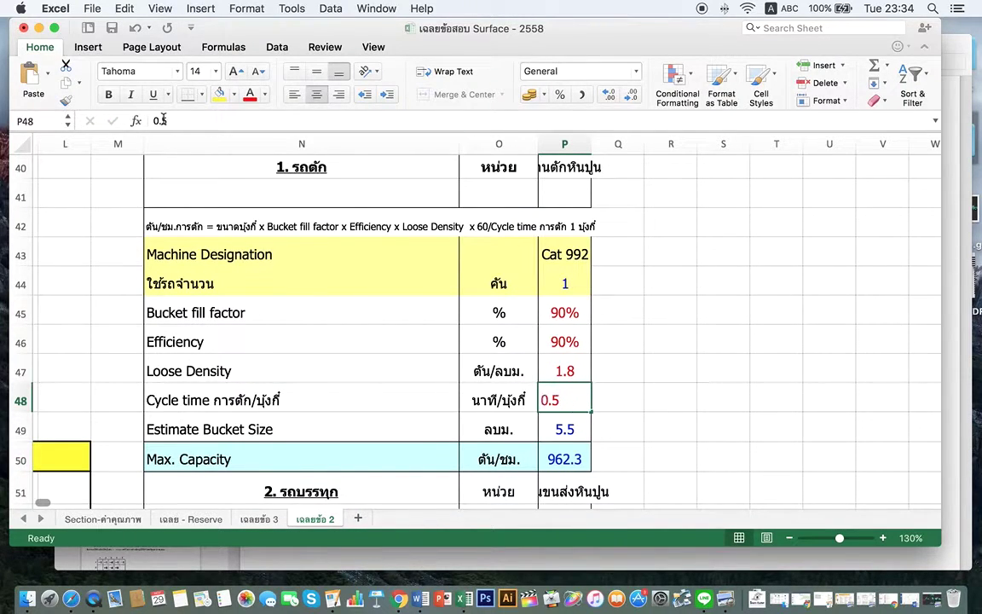
pyautogui.press('BackSpace')
pyautogui.write('4')
pyautogui.press('Return')
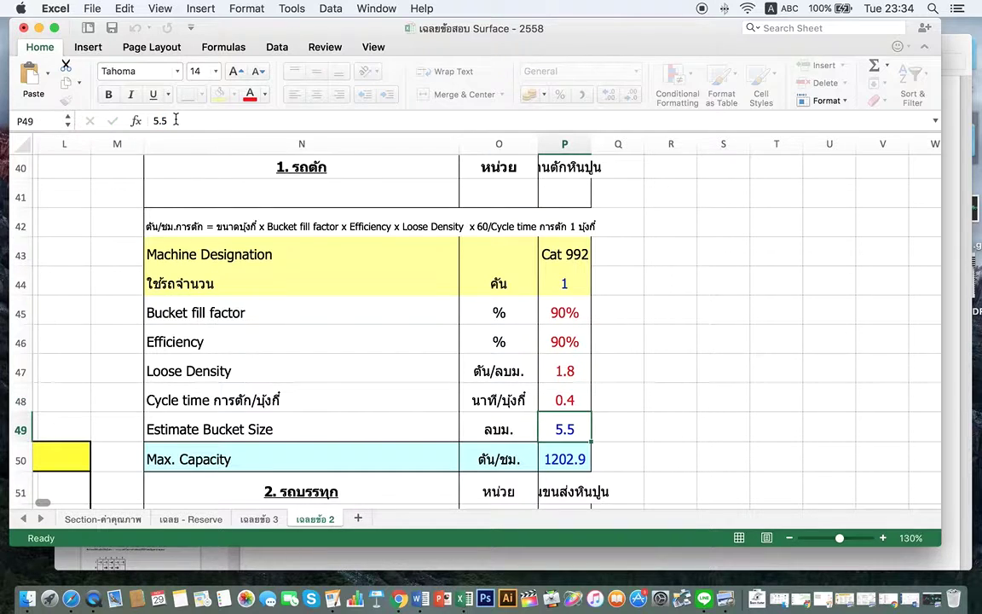
# - Check the cycle time, bucket size and Max. Capacity in P48:P50 against the required hourly production in O37
pyautogui.click(566, 399)
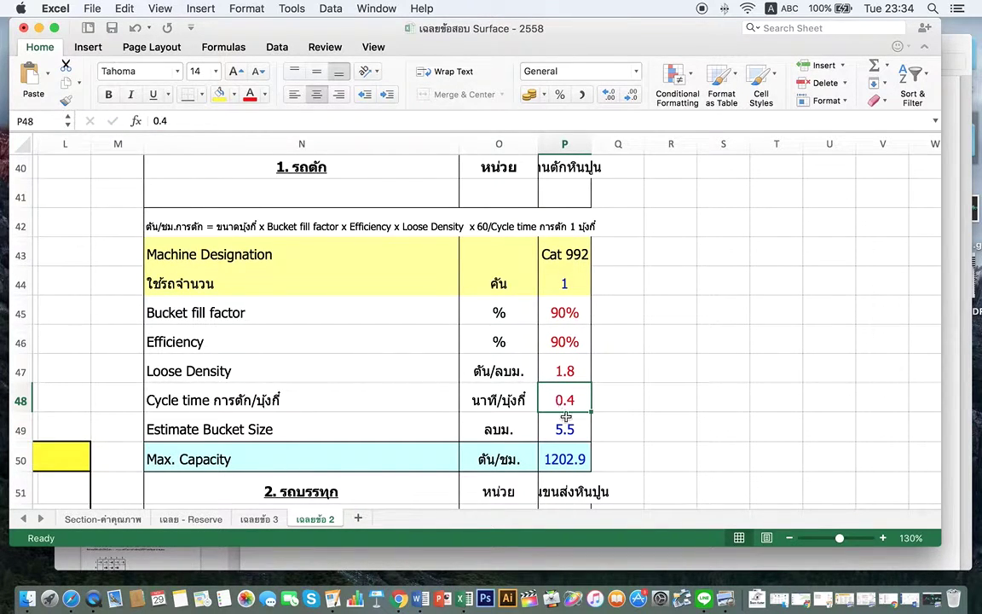
pyautogui.click(565, 433)
pyautogui.click(574, 461)
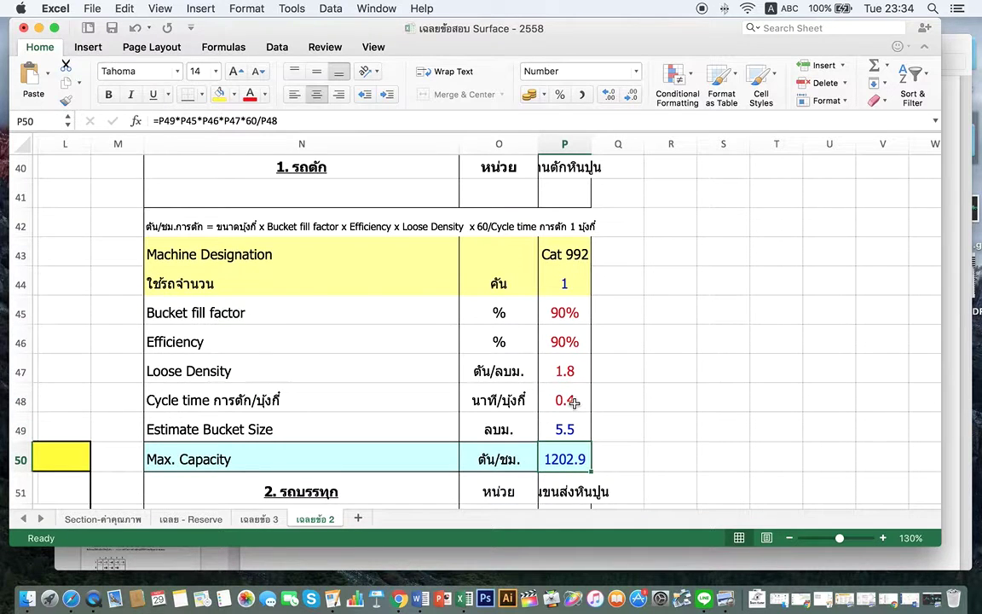
pyautogui.scroll(6, 571, 401)
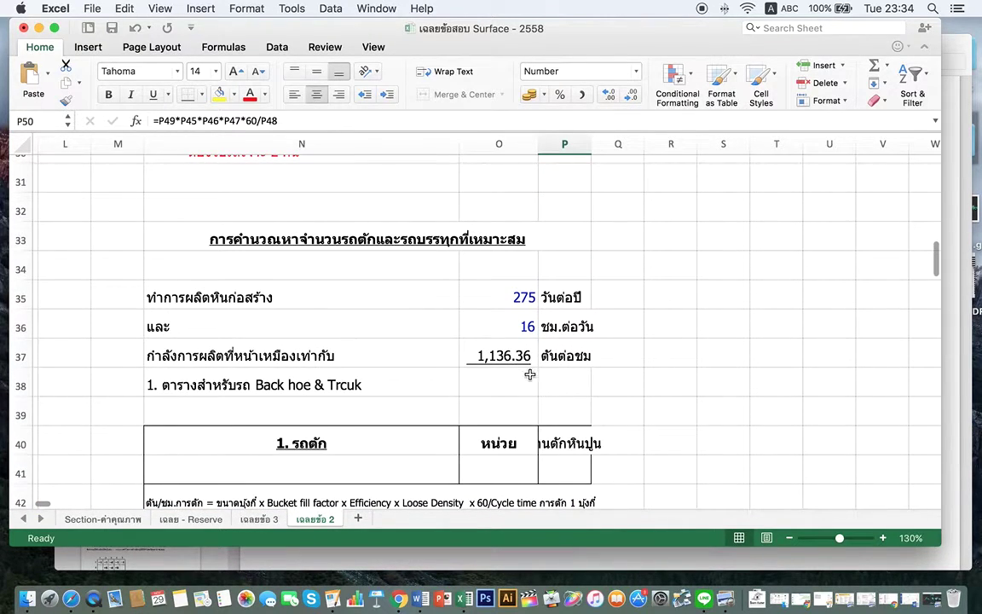
pyautogui.scroll(-5, 606, 449)
pyautogui.scroll(-5, 606, 449)
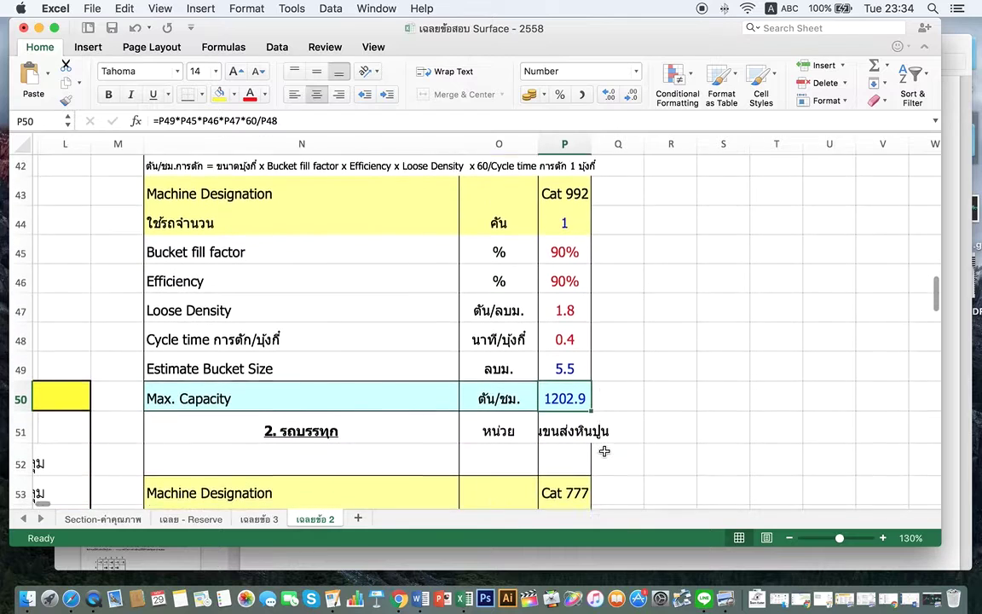
pyautogui.scroll(2, 605, 435)
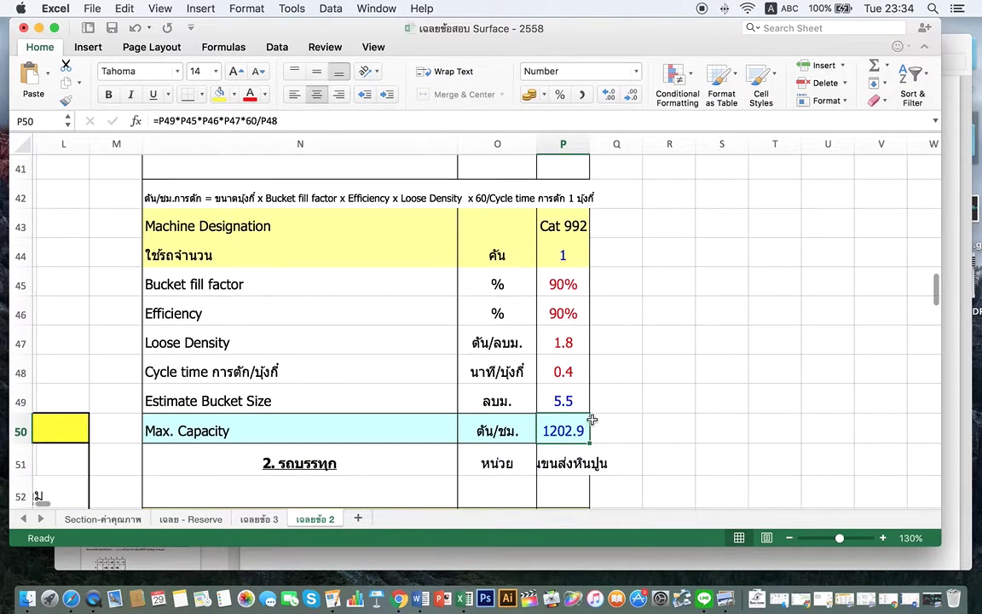
# - Undo the last three changes to the loader's cycle time in P48 and bucket size in P49
pyautogui.click(593, 418)
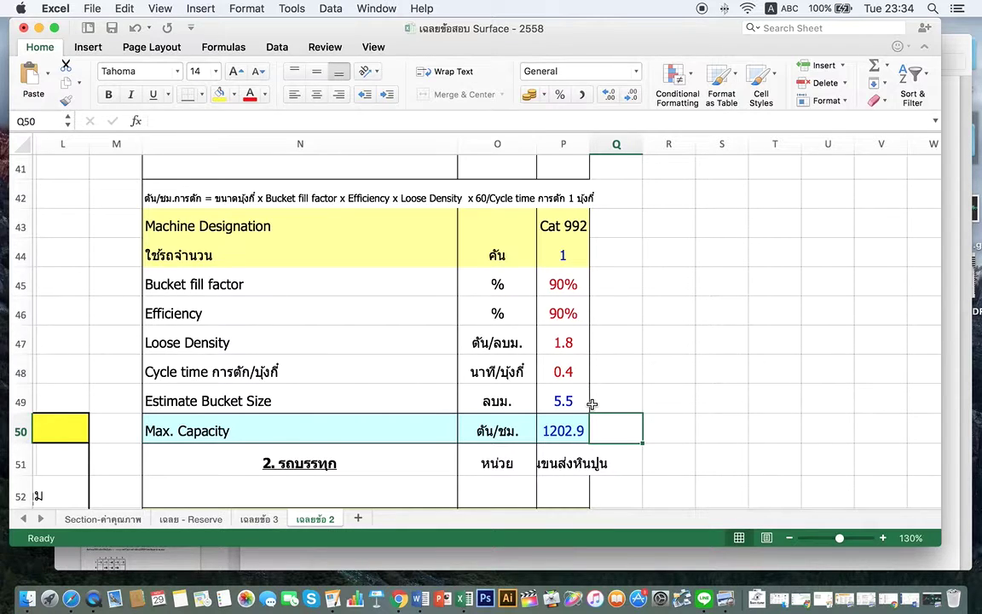
pyautogui.press('super+z')
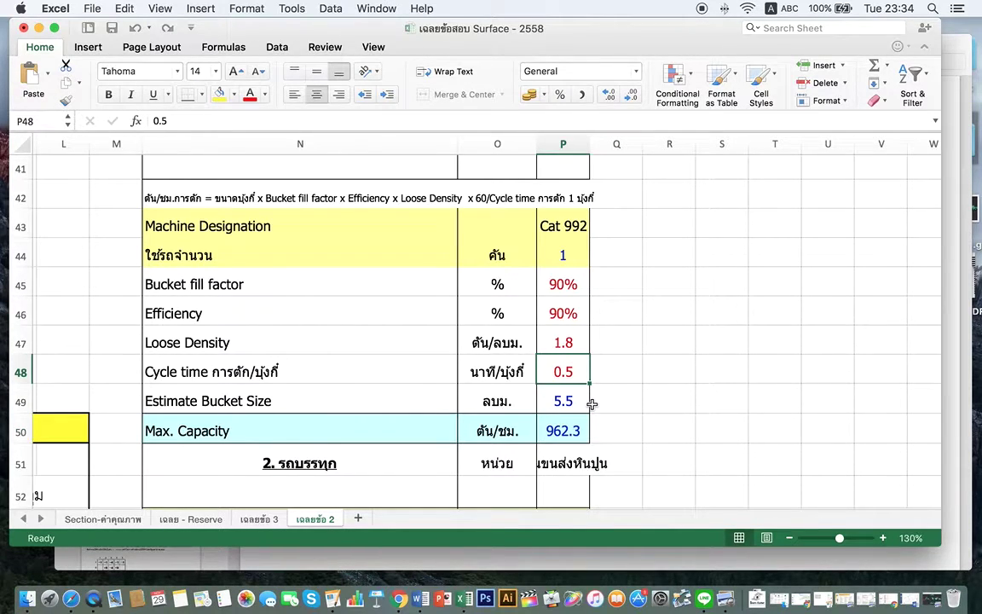
pyautogui.press('super+z')
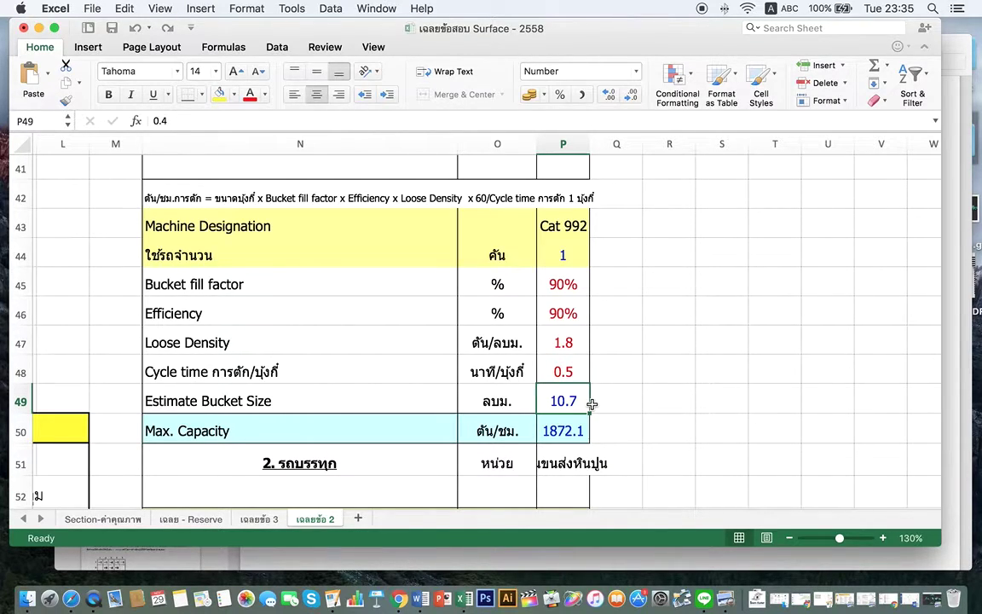
pyautogui.press('super+z')
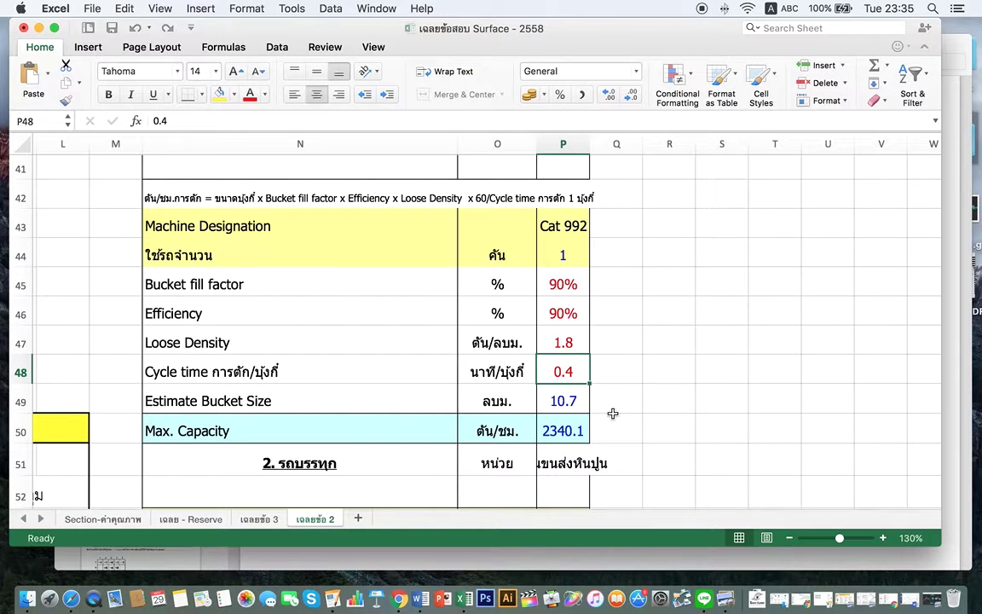
# - Review the loader's Machine Designation in cell P43 and the truck's Machine Designation in cell P53
pyautogui.scroll(-1, 613, 446)
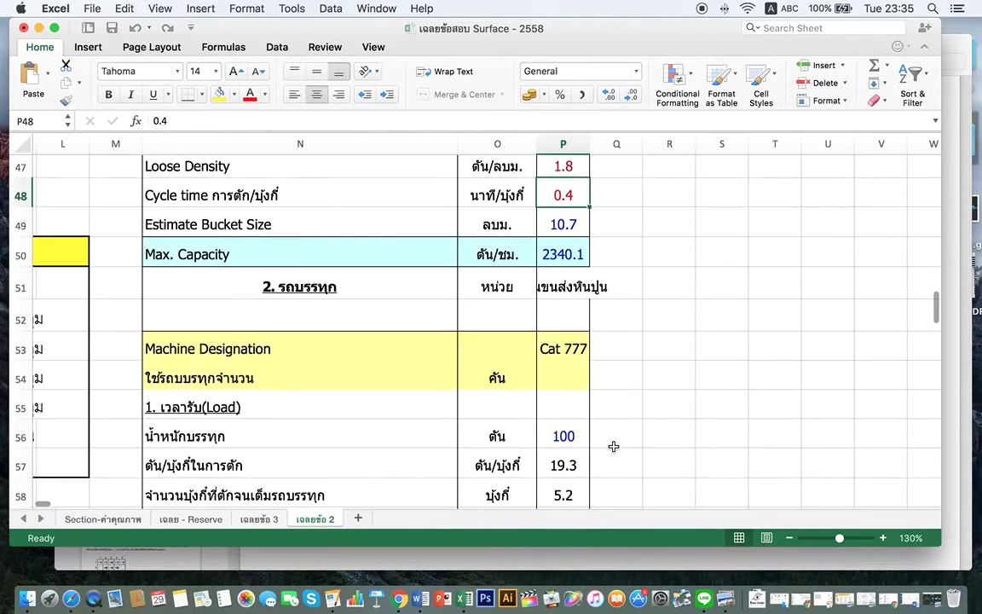
pyautogui.scroll(-2, 613, 447)
pyautogui.hscroll(-1, 613, 446)
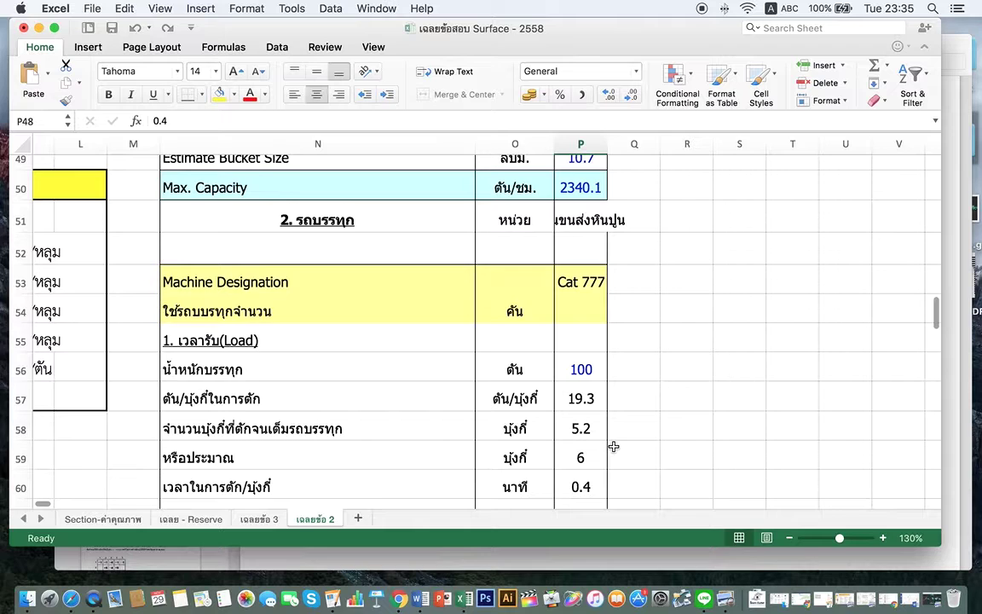
pyautogui.scroll(2, 613, 446)
pyautogui.scroll(6, 613, 446)
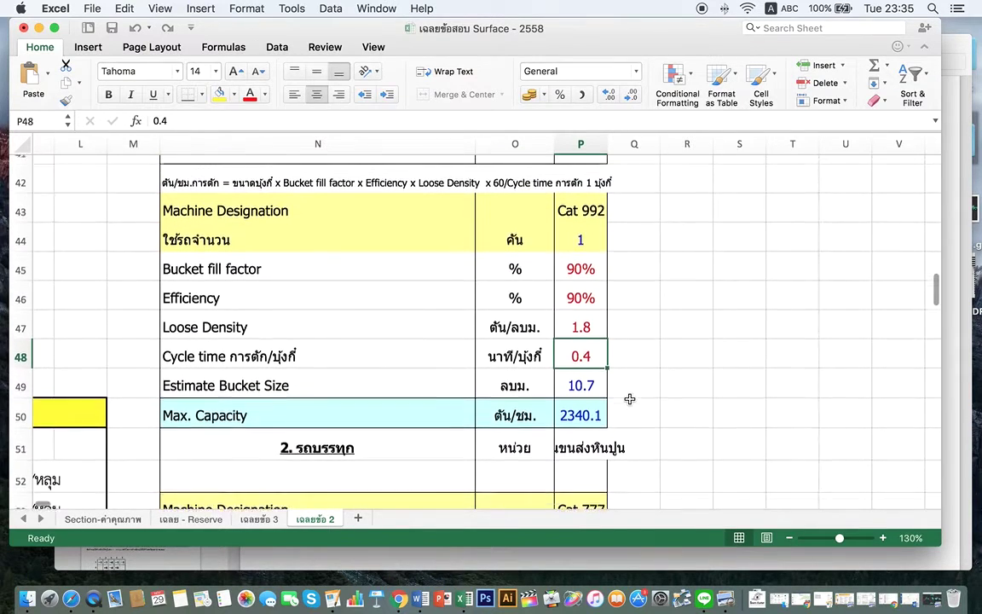
pyautogui.click(567, 222)
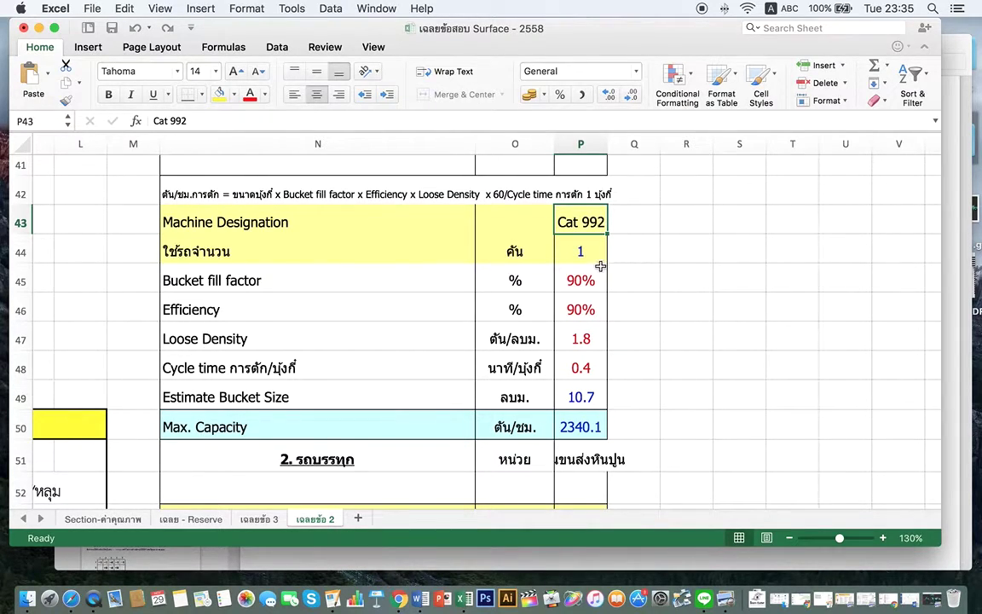
pyautogui.scroll(-2, 644, 312)
pyautogui.scroll(-5, 645, 321)
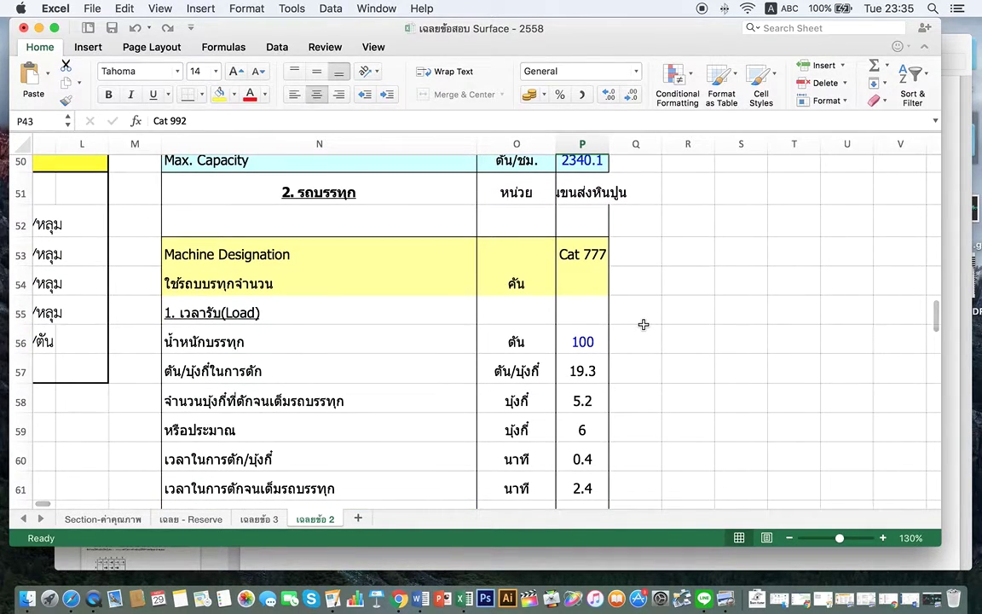
pyautogui.click(586, 260)
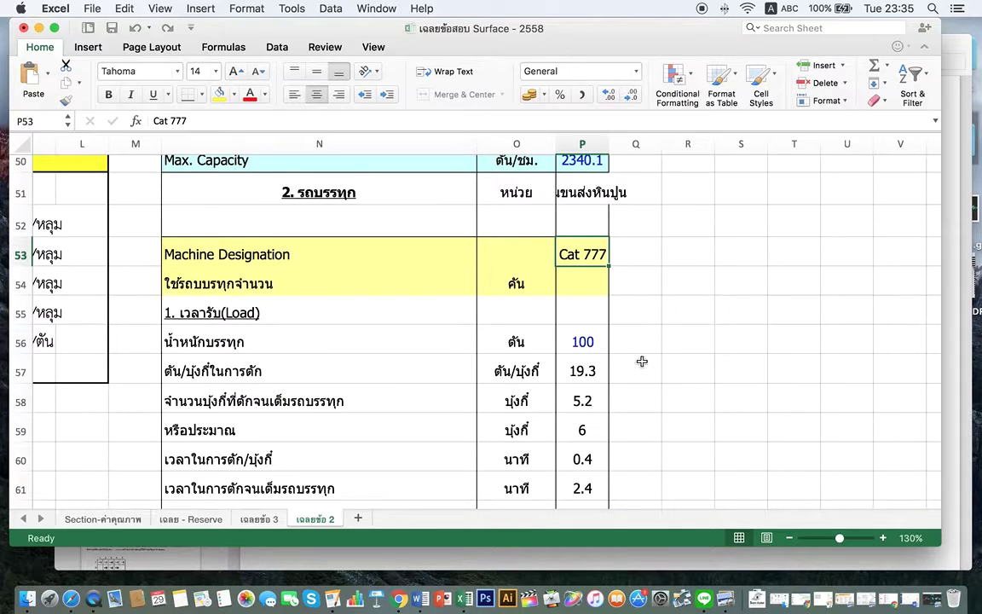
pyautogui.scroll(-1, 640, 370)
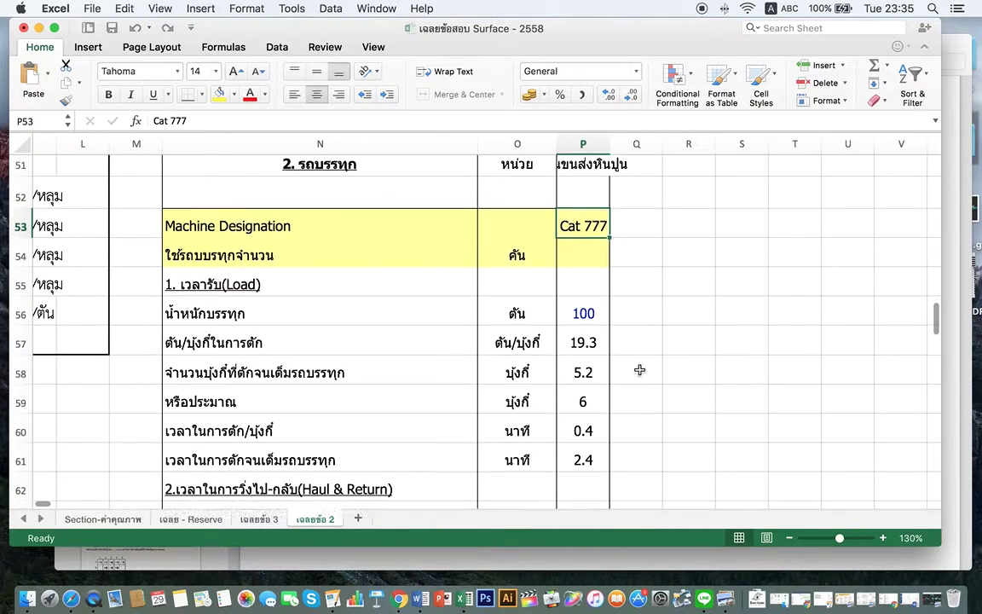
pyautogui.scroll(-1, 640, 371)
pyautogui.scroll(-1, 640, 370)
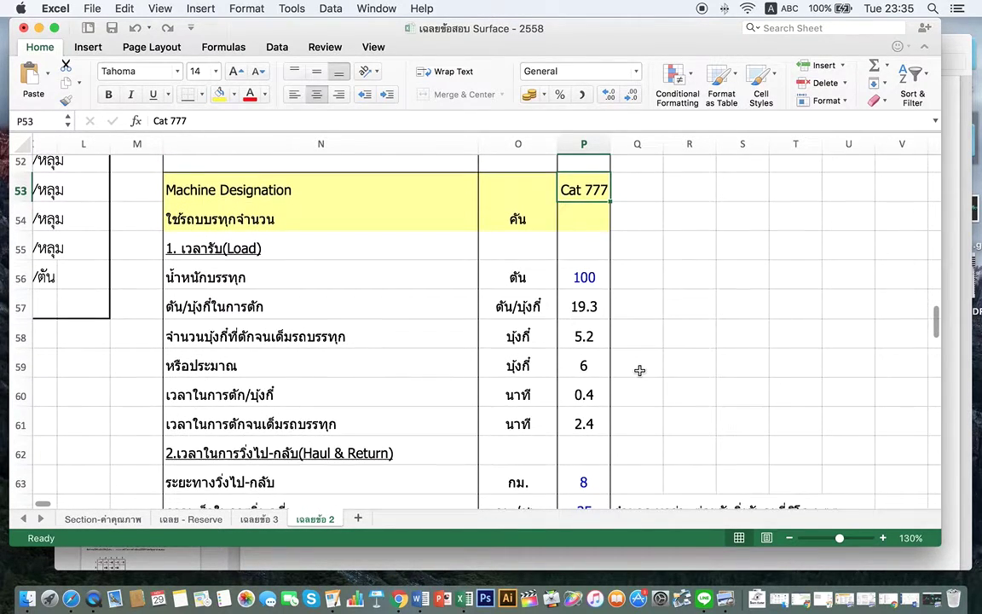
# - Examine the truck payload in P56 and trace the tonnes-per-bucket formula in P57 to the loader's loose density and bucket size
pyautogui.click(583, 277)
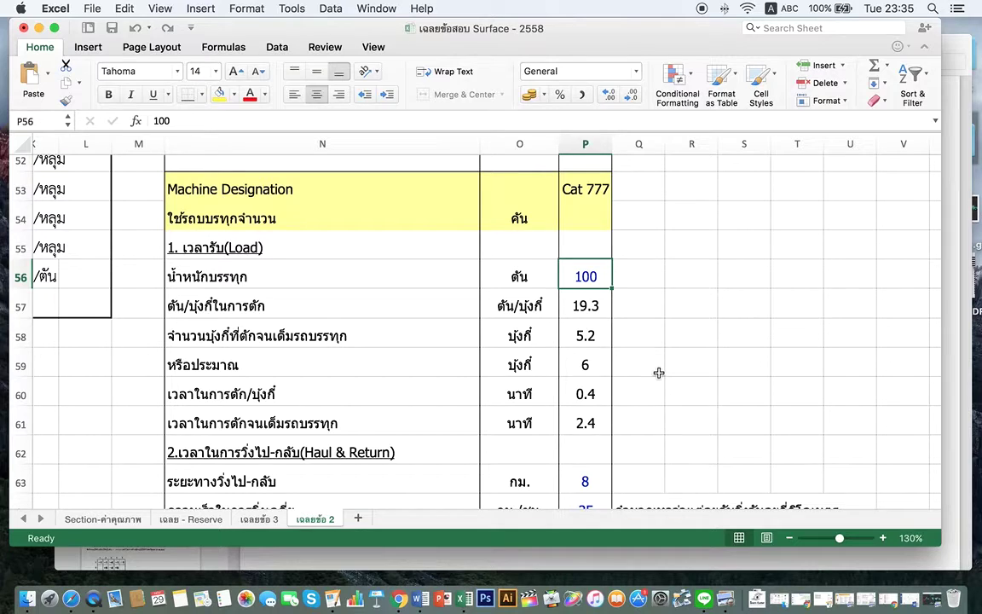
pyautogui.click(547, 304)
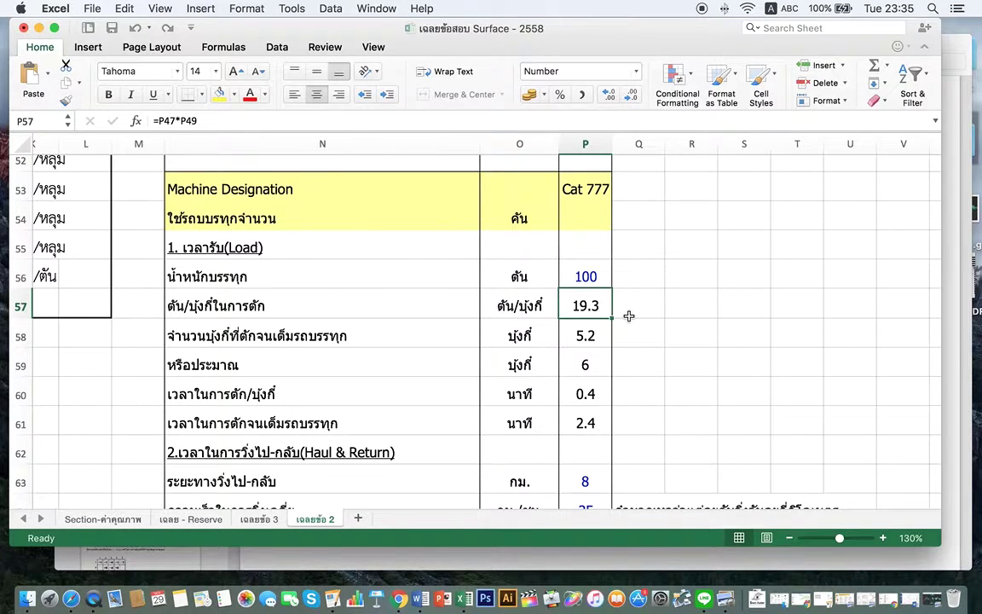
pyautogui.scroll(7, 629, 318)
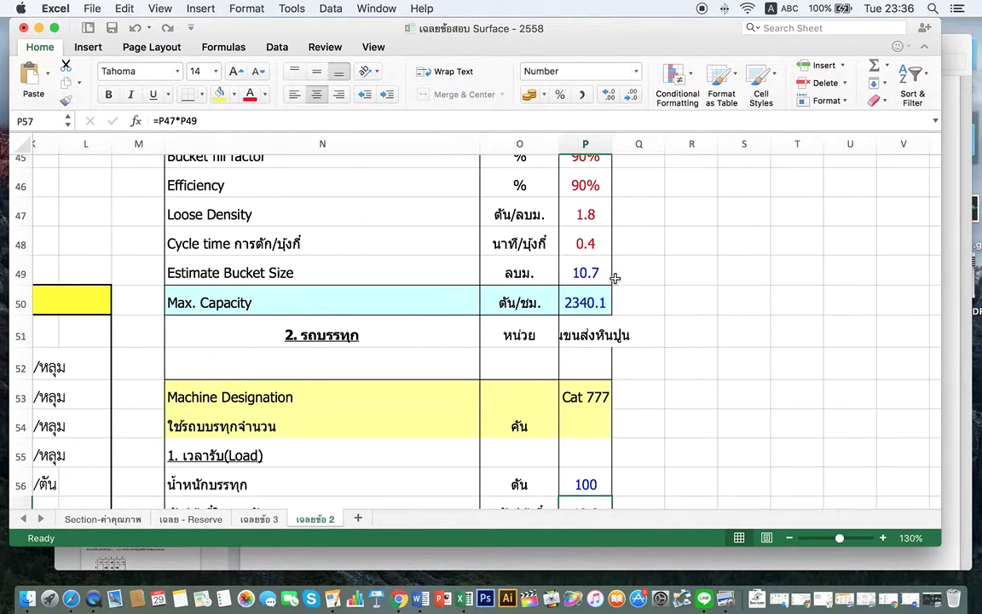
pyautogui.scroll(-7, 658, 391)
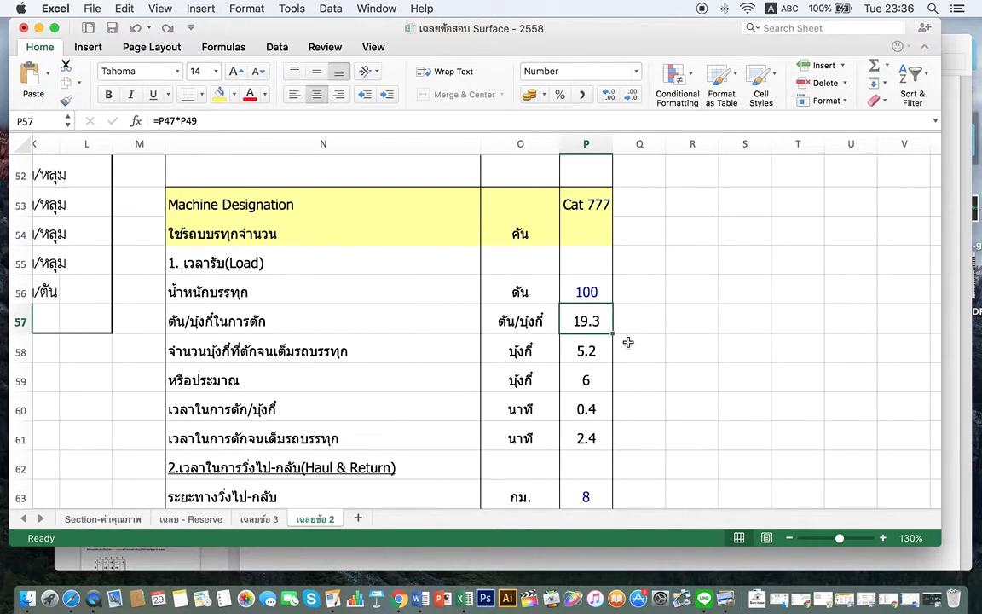
pyautogui.scroll(-1, 628, 342)
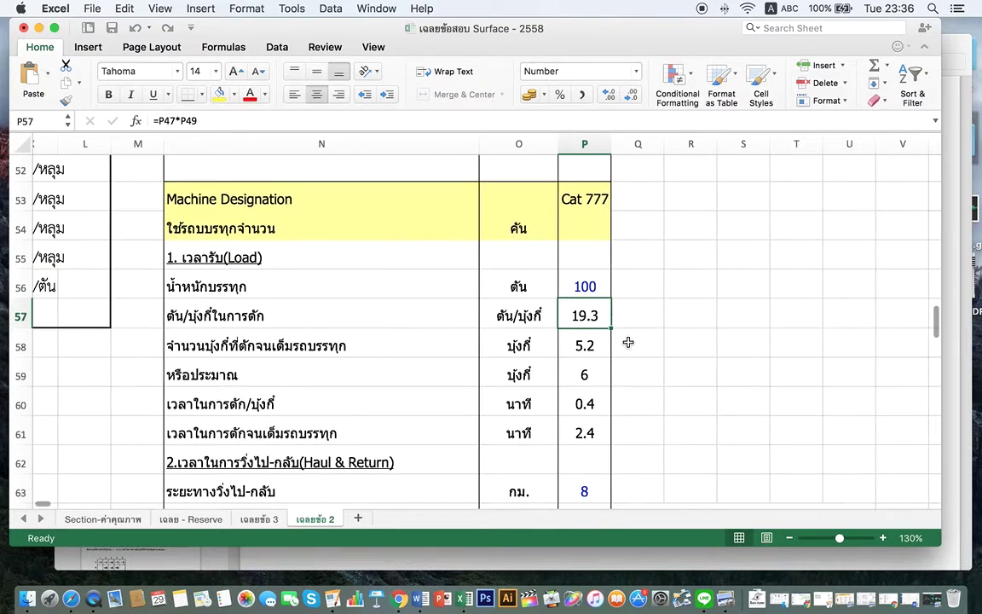
# - Inspect the formula in P58 that divides the truck payload by the tonnes per bucket, leaving it as it is
pyautogui.click(576, 286)
pyautogui.click(593, 317)
pyautogui.click(583, 344)
pyautogui.click(595, 121)
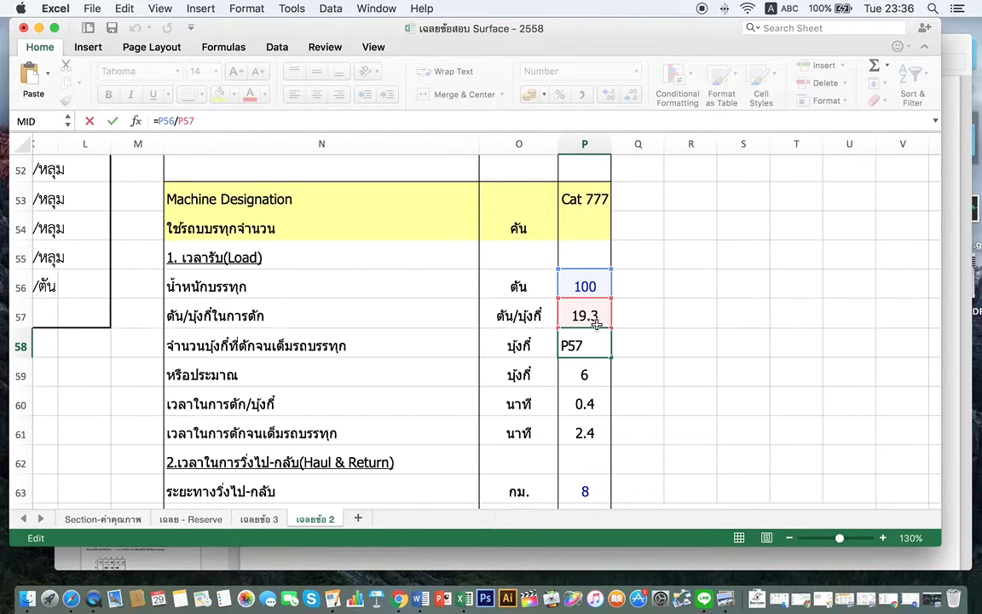
pyautogui.press('Return')
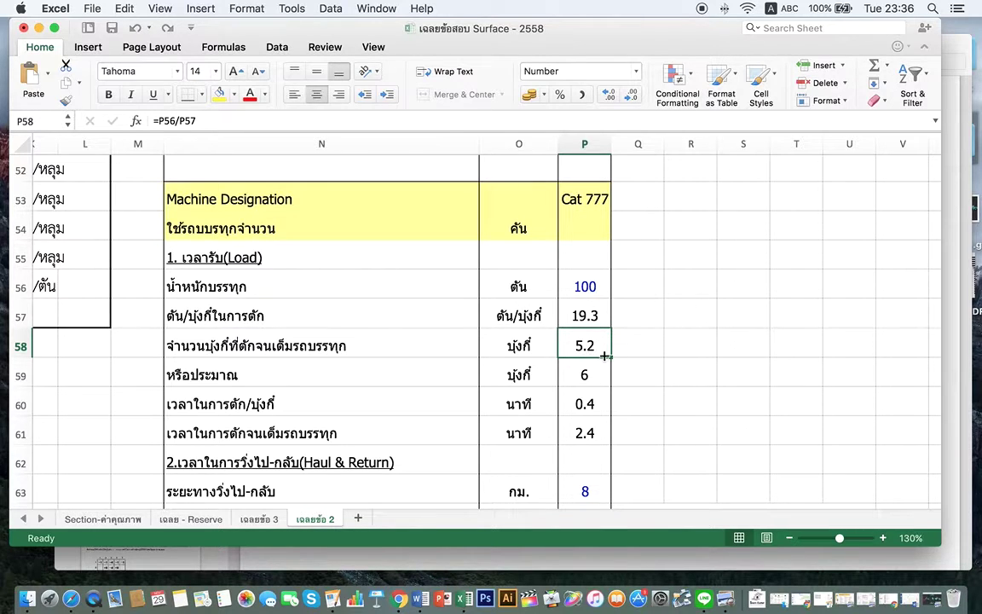
# - Inspect the formulas for the rounded bucket count in P59, the time per bucket in P60 and the truck loading time in P61
pyautogui.scroll(-1, 660, 390)
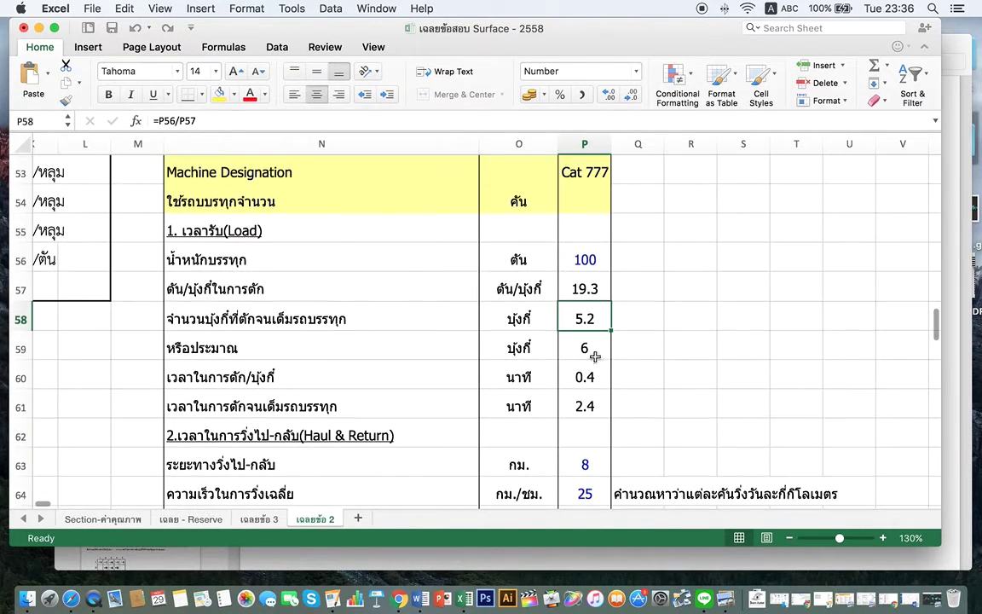
pyautogui.click(590, 347)
pyautogui.scroll(-1, 627, 351)
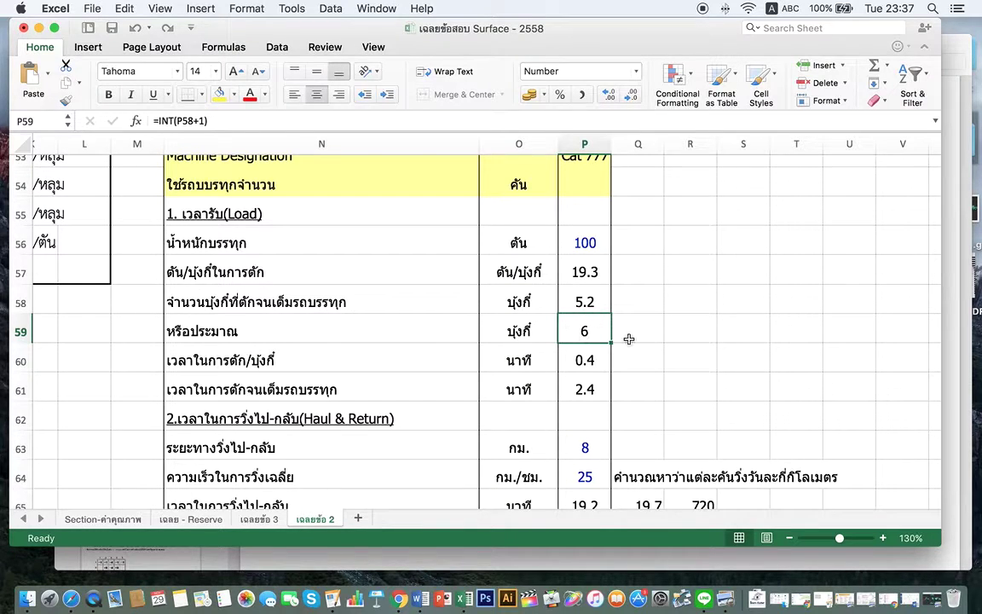
pyautogui.click(583, 358)
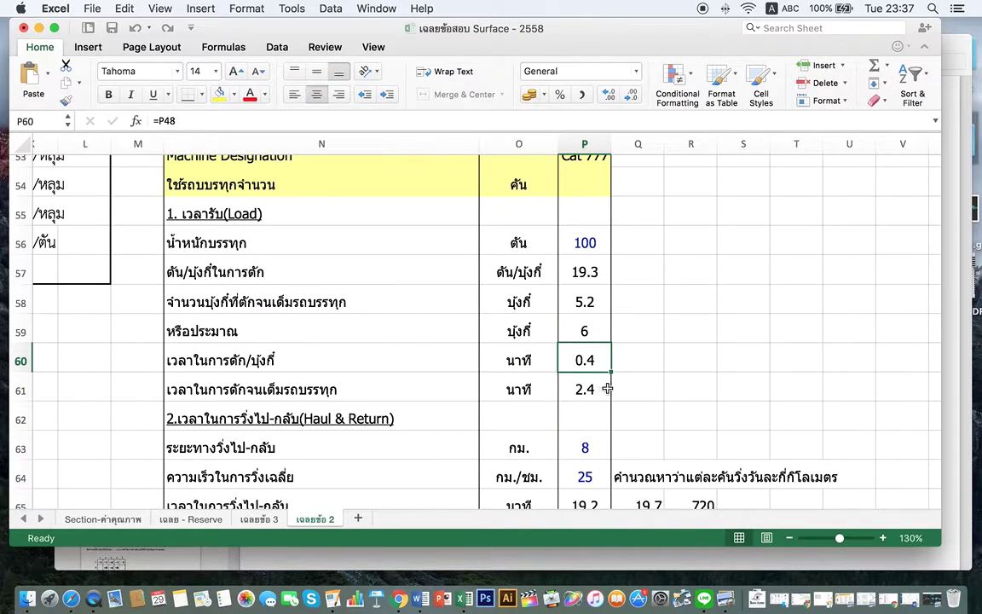
pyautogui.click(578, 389)
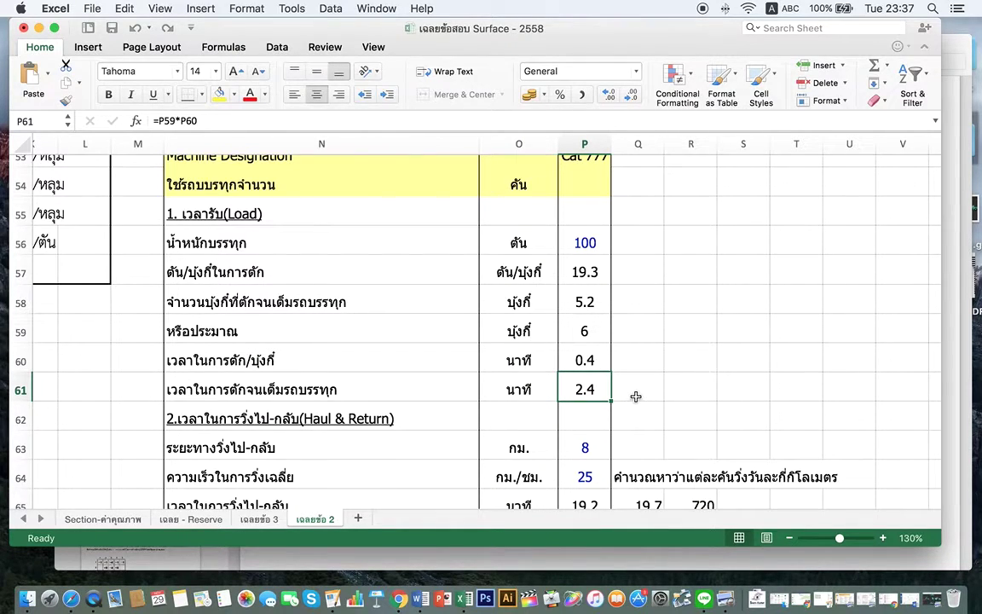
pyautogui.scroll(-1, 641, 394)
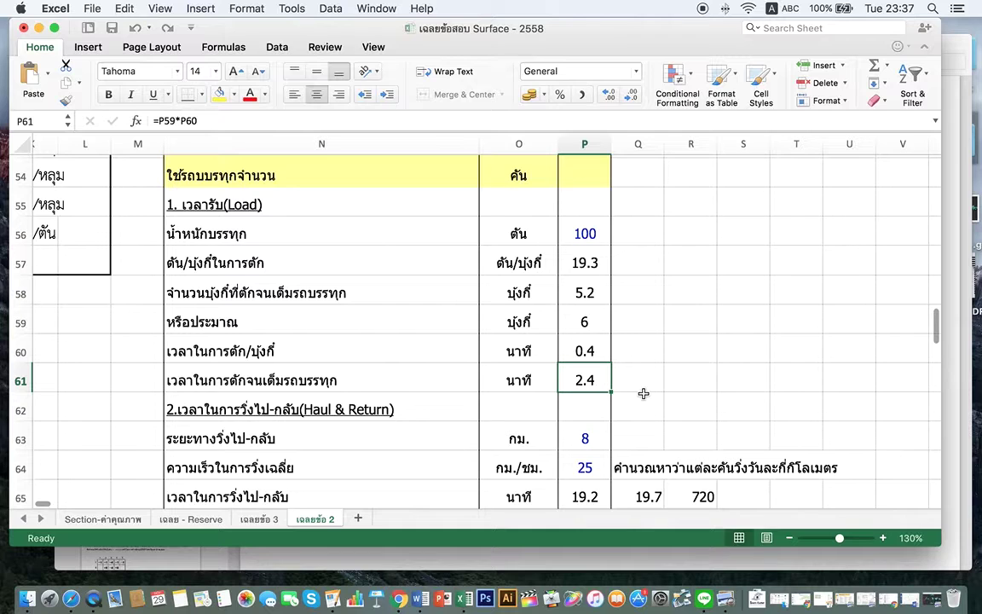
# - View the haul-cycle.gif diagram in Preview, and return to the Excel worksheet
pyautogui.click(919, 586)
pyautogui.click(938, 389)
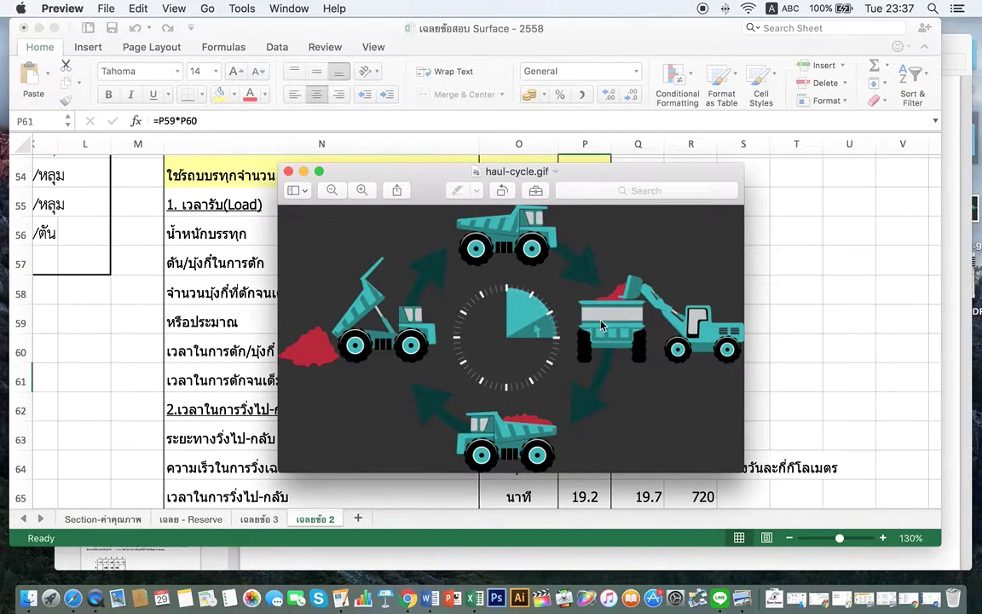
pyautogui.click(761, 388)
# - Check the round-trip haul distance in cell P63 and the average truck speed in cell P64
pyautogui.scroll(-1, 649, 435)
pyautogui.scroll(-3, 646, 436)
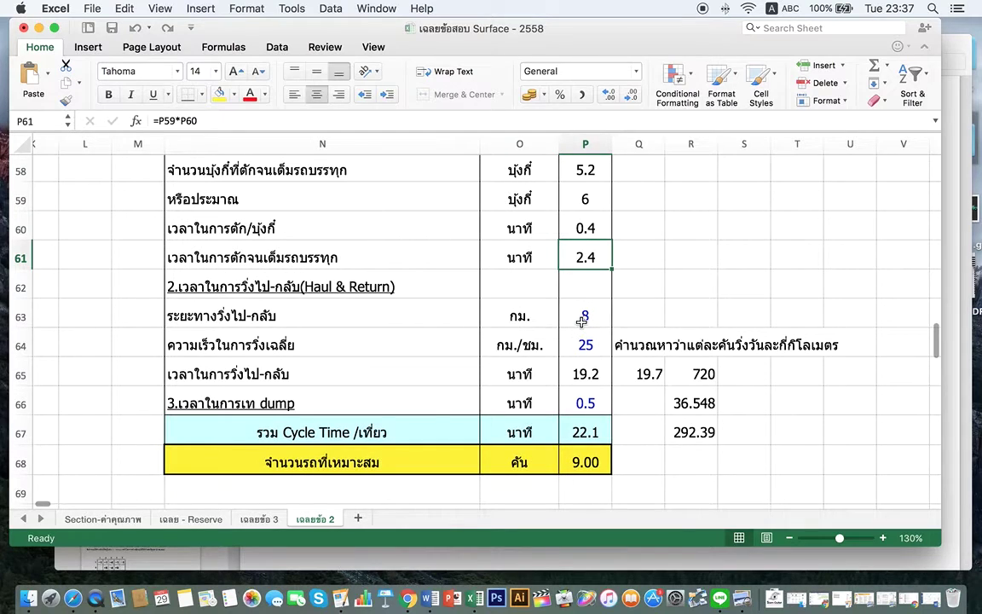
pyautogui.click(583, 317)
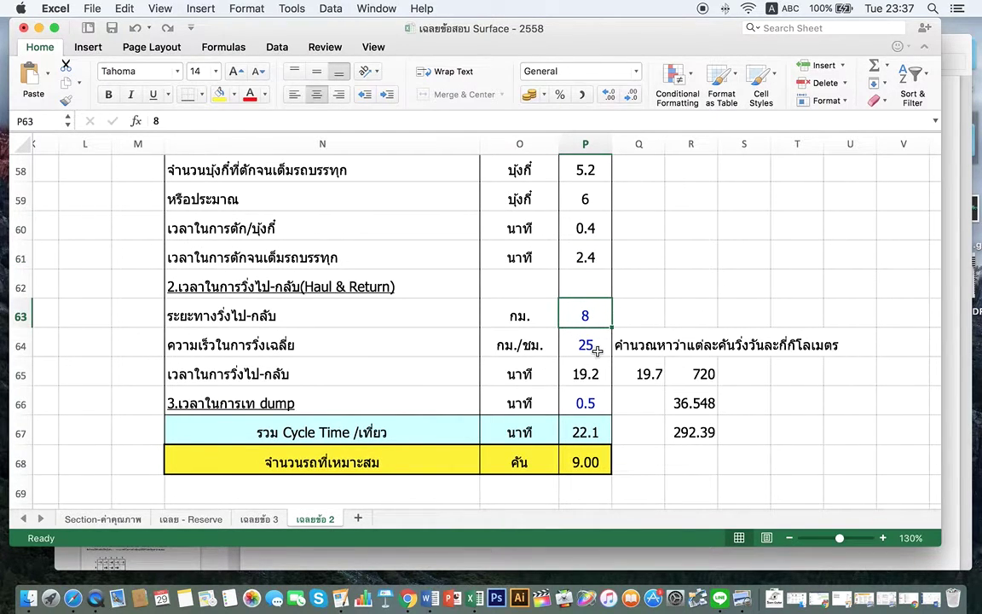
pyautogui.click(597, 350)
pyautogui.scroll(-1, 653, 409)
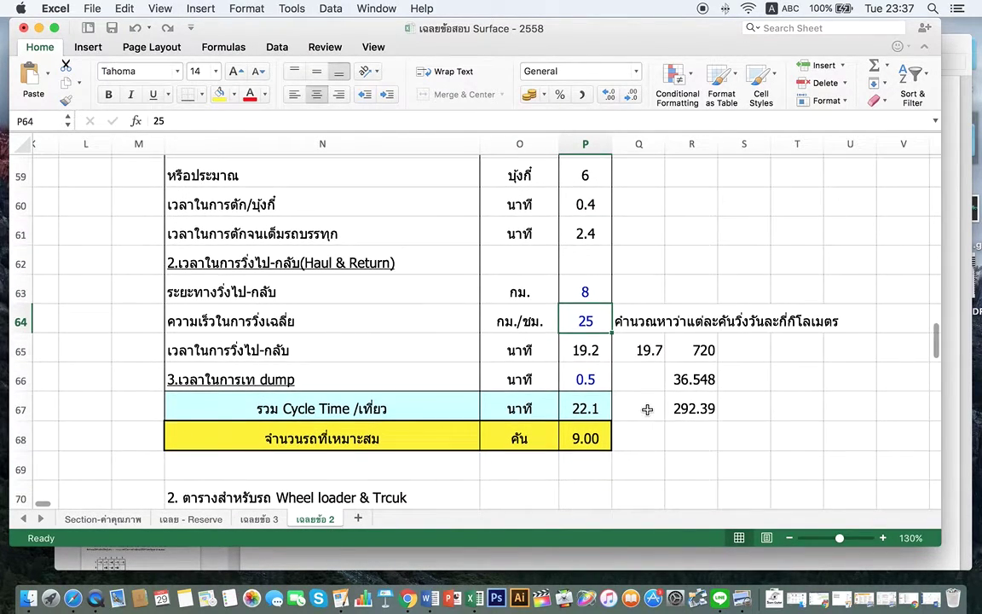
# - Inspect the formula for the haul-and-return time in P65 and the dump time entered in P66
pyautogui.click(588, 350)
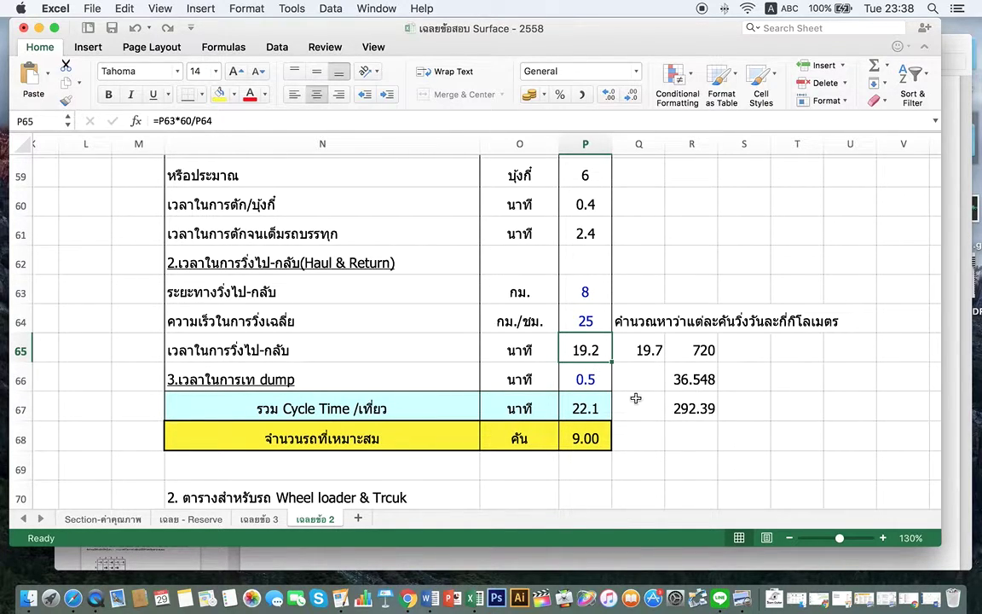
pyautogui.press('Down')
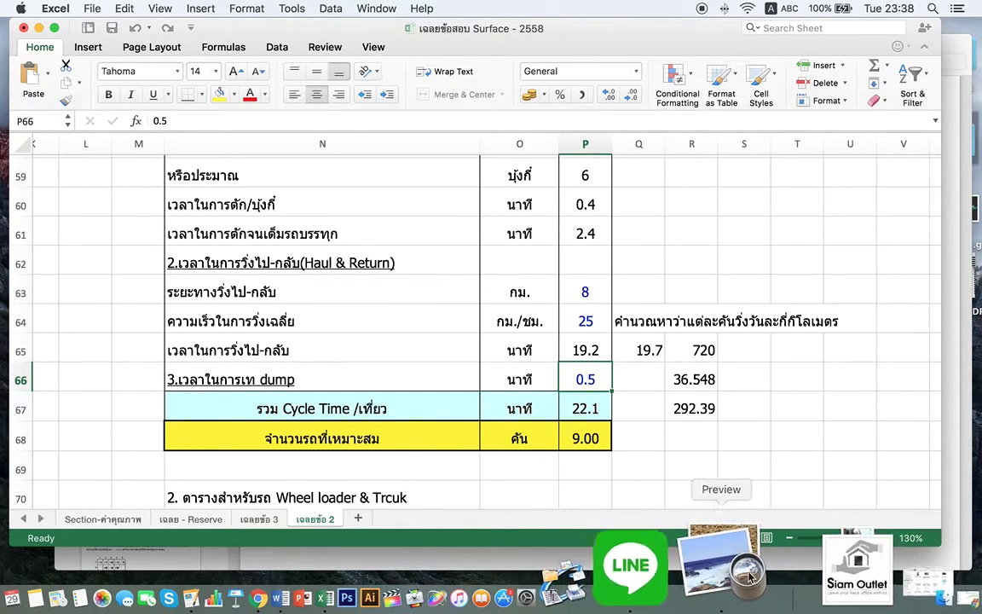
pyautogui.click(631, 445)
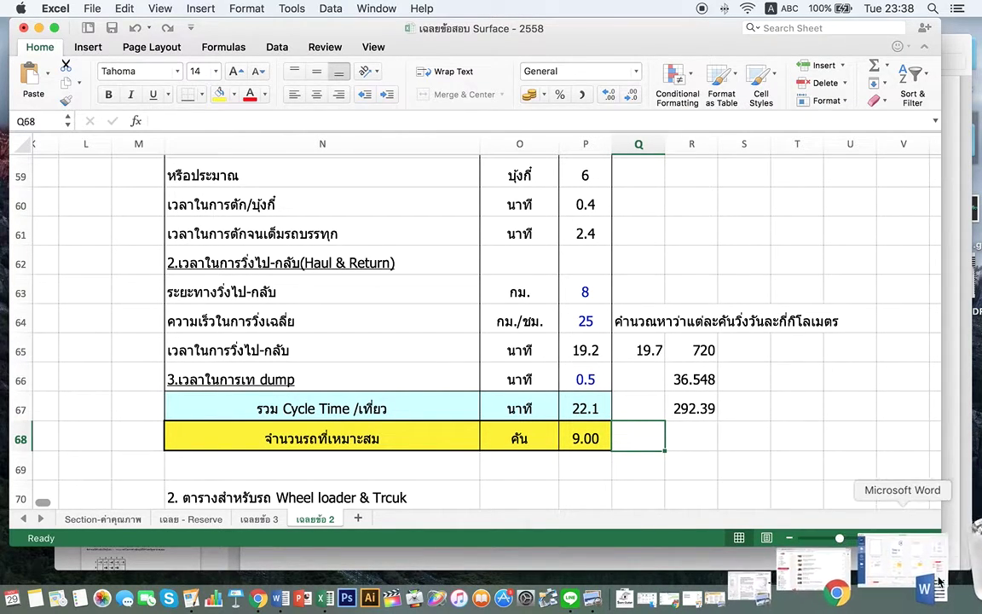
pyautogui.scroll(-1, 463, 436)
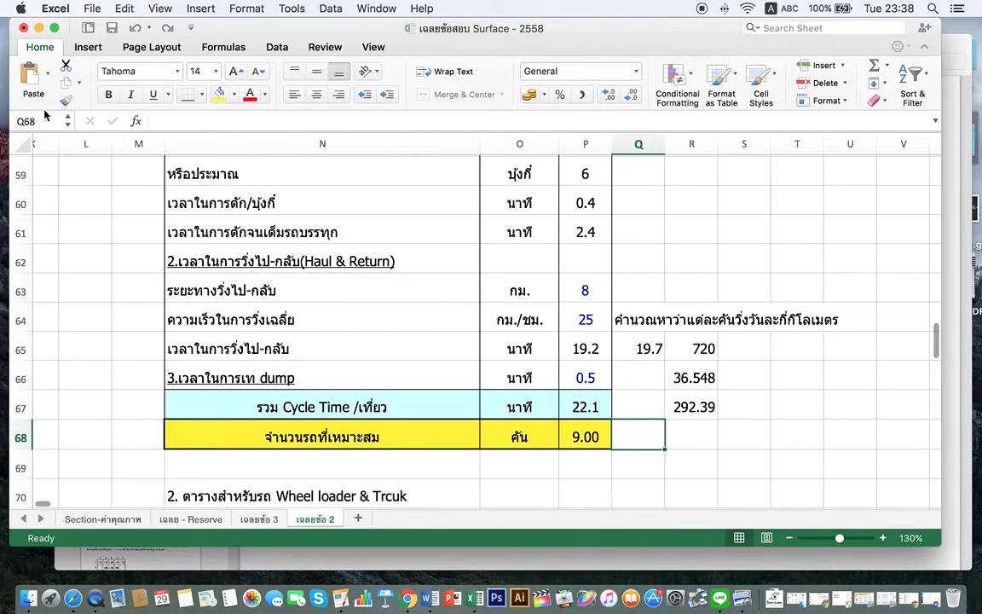
# - Minimize the workbook and haul-cycle.gif windows, and highlight the truck's dumping time in the exam PDF's cycle-time table
pyautogui.click(39, 29)
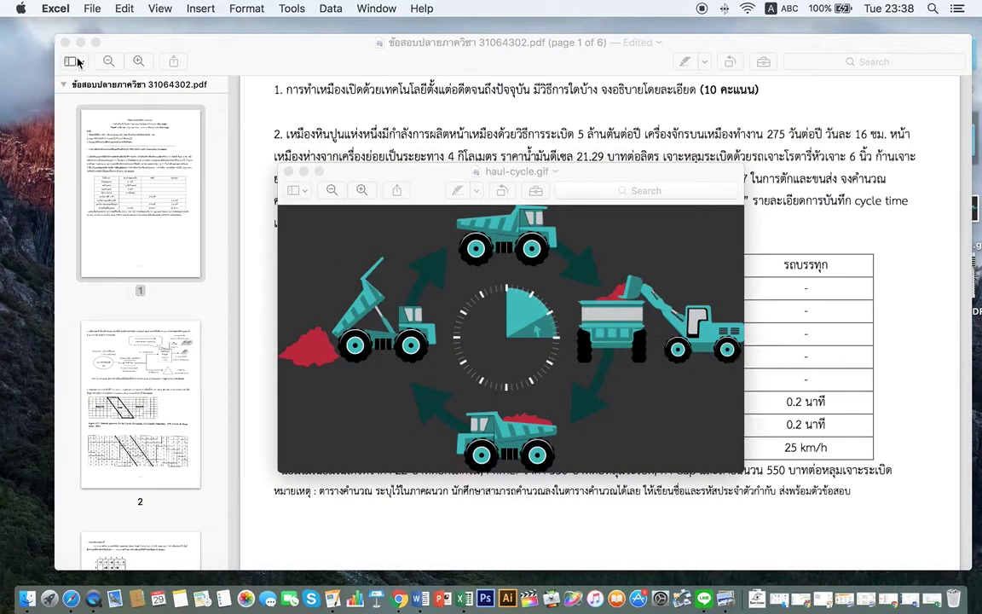
pyautogui.click(304, 172)
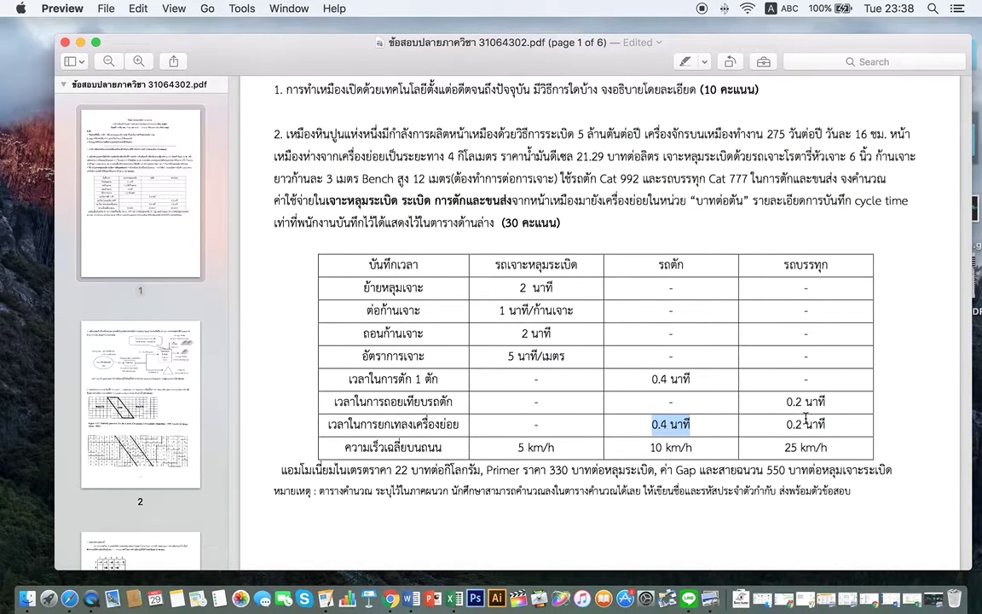
pyautogui.click(795, 423)
pyautogui.tripleClick(797, 424)
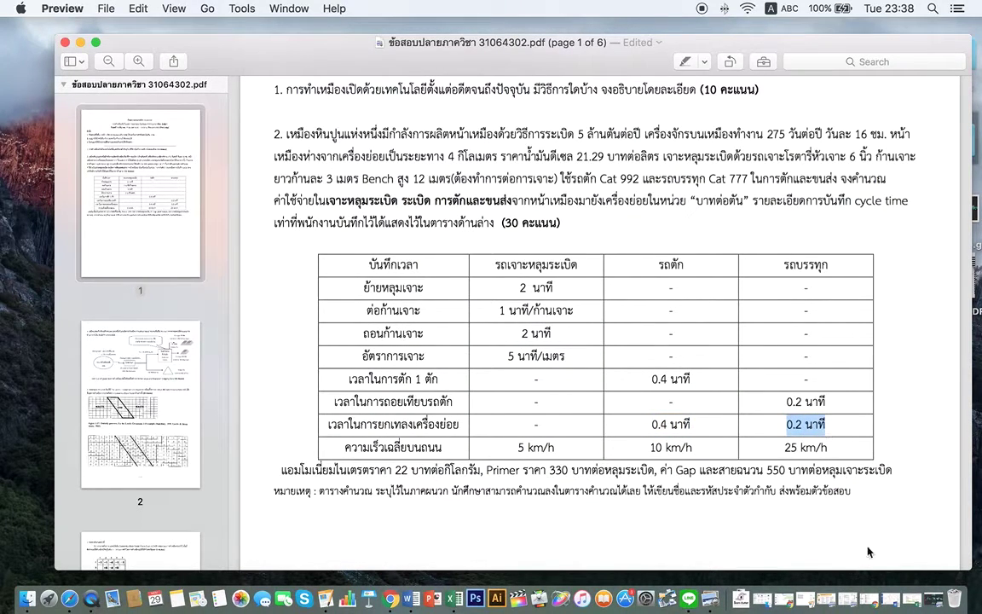
# - Return to the Excel workbook and set the truck dump time in P66 to 0.2 minutes
pyautogui.click(868, 599)
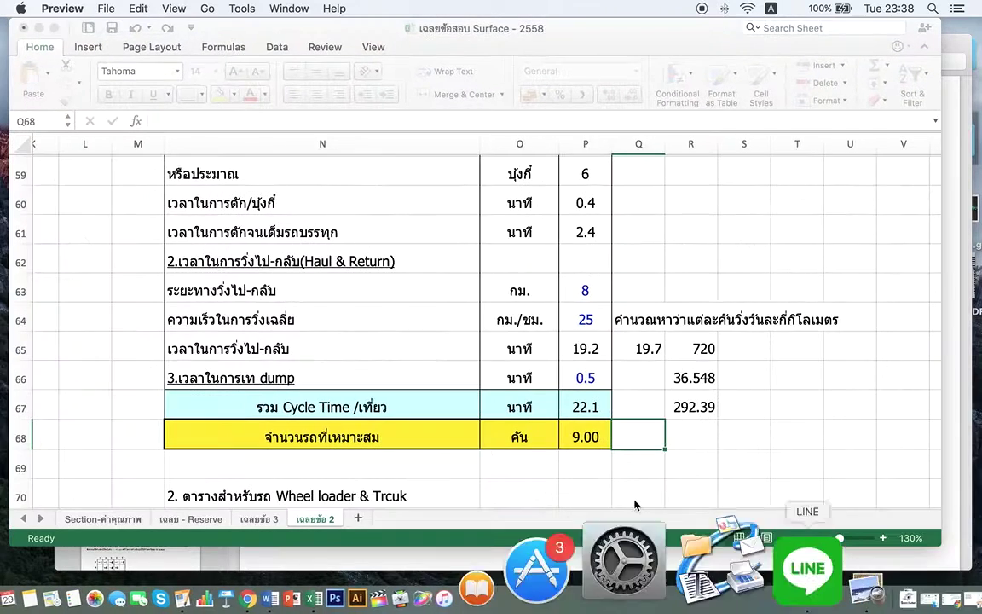
pyautogui.click(597, 378)
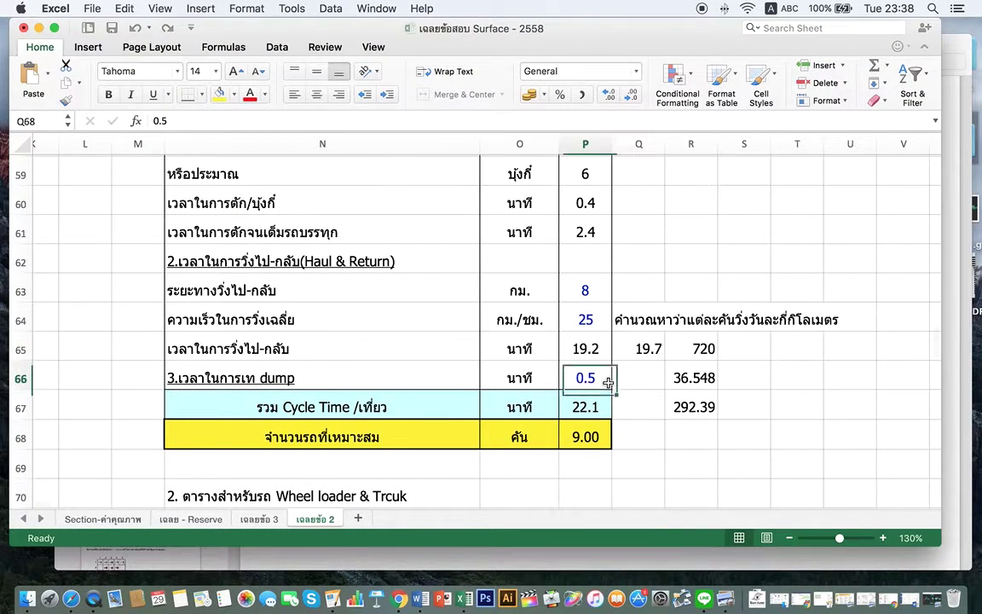
pyautogui.write('.2')
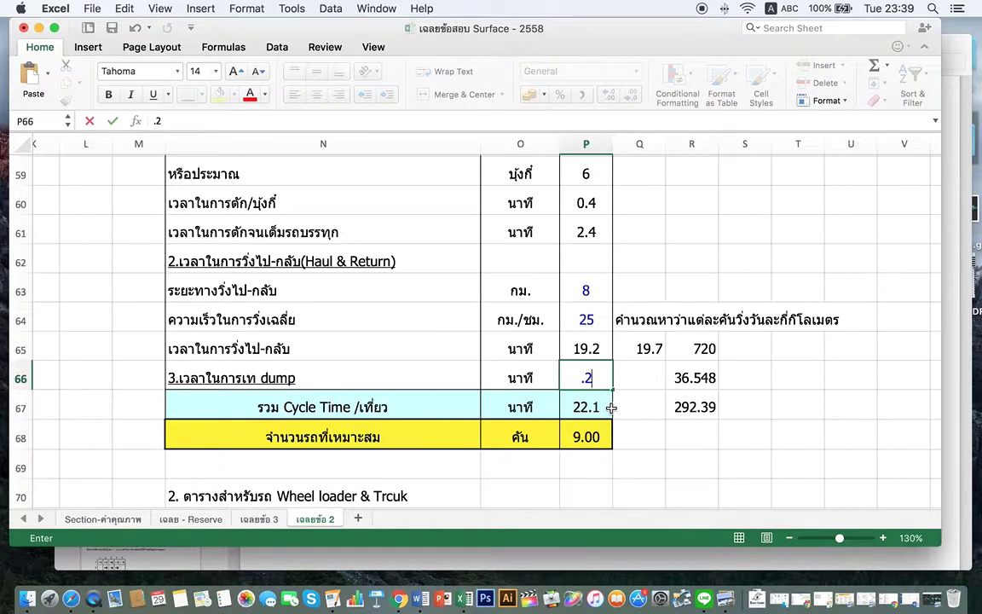
pyautogui.press('Return')
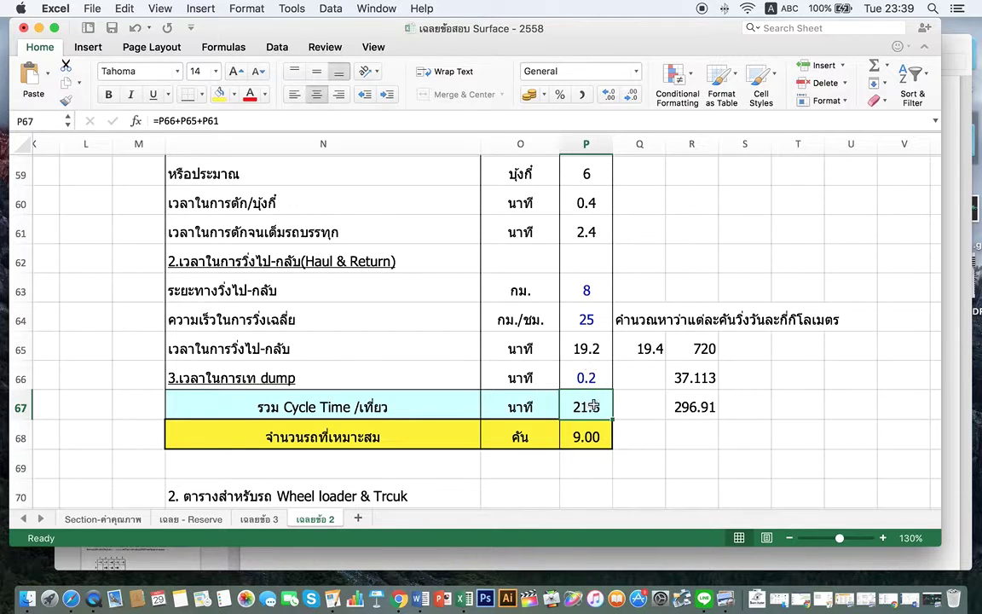
# - Inspect the total cycle time formula in P67 that adds the loading, travel and dump times
pyautogui.click(633, 407)
pyautogui.click(588, 407)
pyautogui.scroll(1, 796, 514)
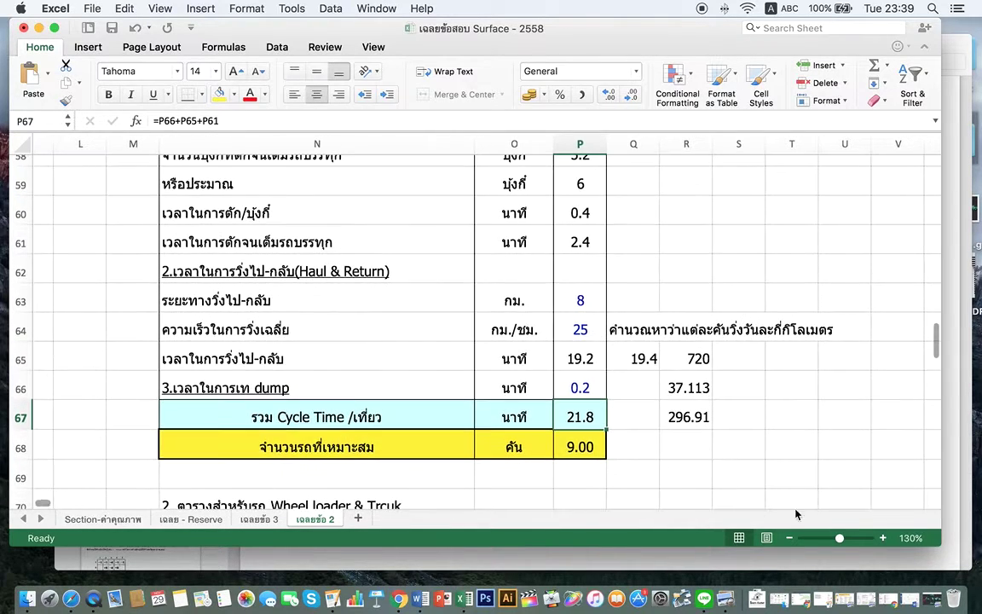
# - Bring up the haul-cycle.gif diagram in Preview, move its window clear of the cycle-time values, and return to Excel
pyautogui.click(915, 580)
pyautogui.click(904, 433)
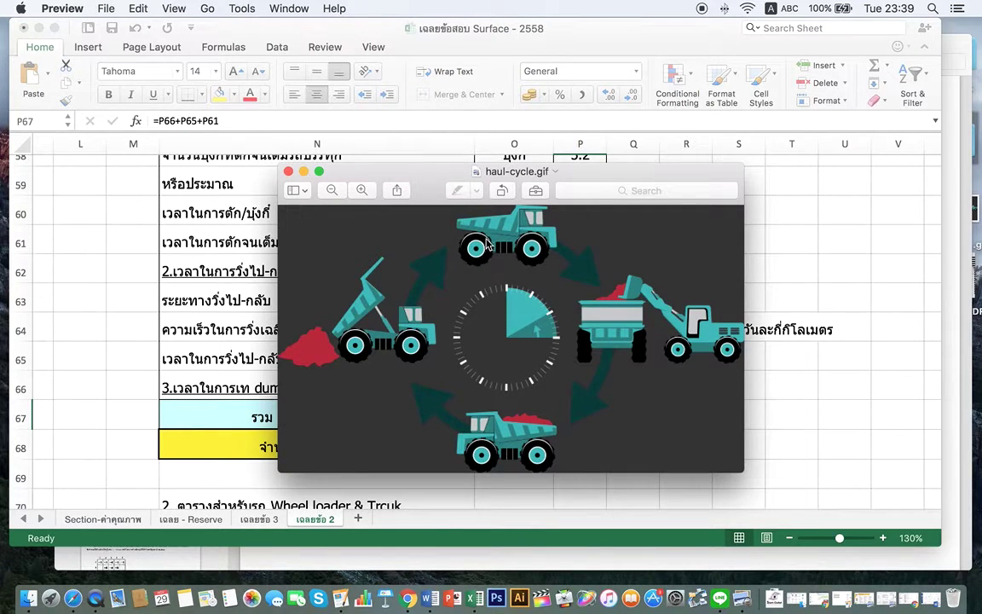
pyautogui.moveTo(408, 180); pyautogui.dragTo(167, 100)
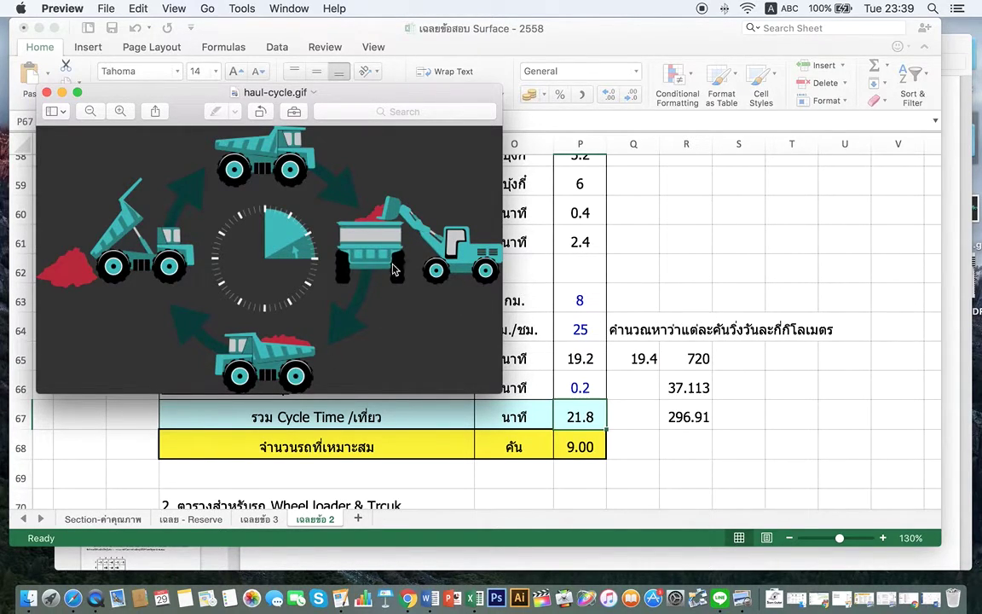
pyautogui.press('super+Tab')
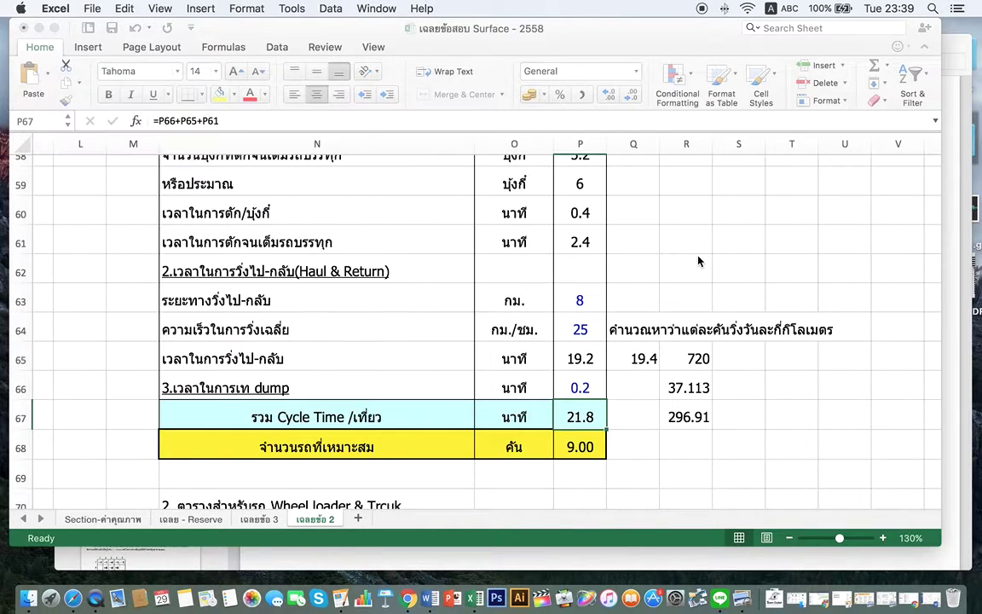
# - Open the suitable truck count formula in P68 to examine its referenced cells, leaving it as it is
pyautogui.click(587, 454)
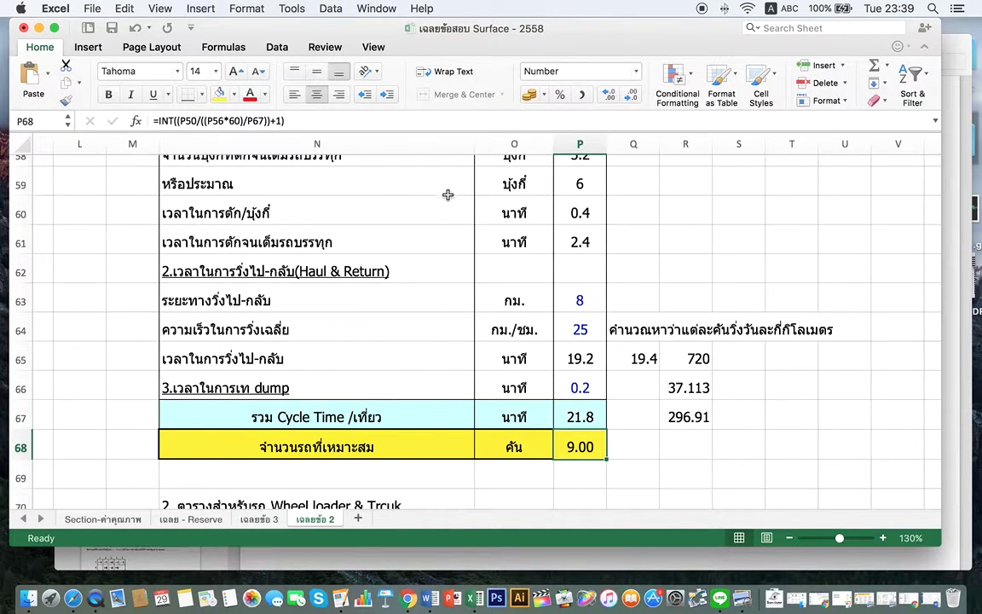
pyautogui.click(424, 120)
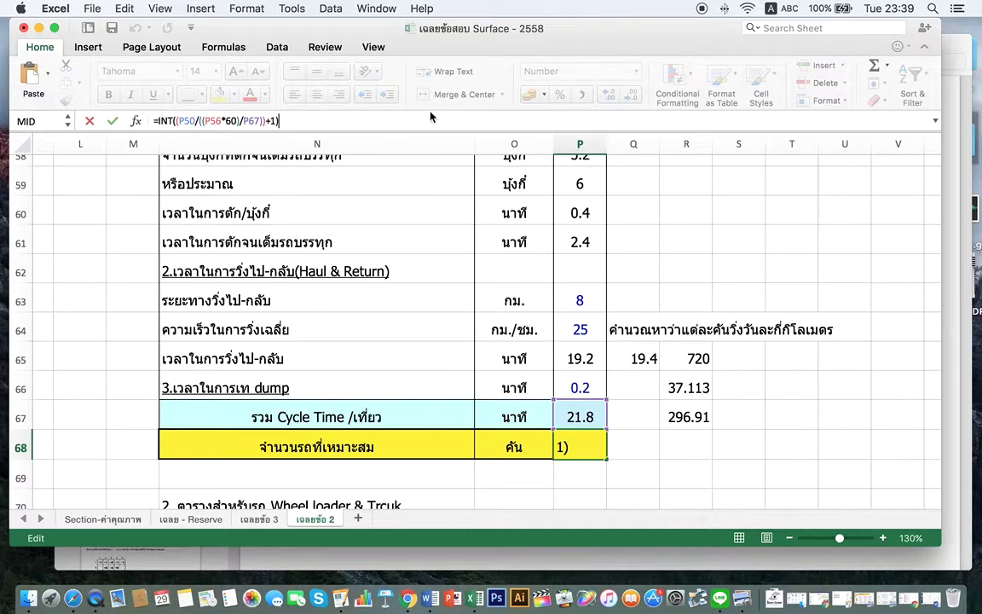
pyautogui.scroll(3, 758, 294)
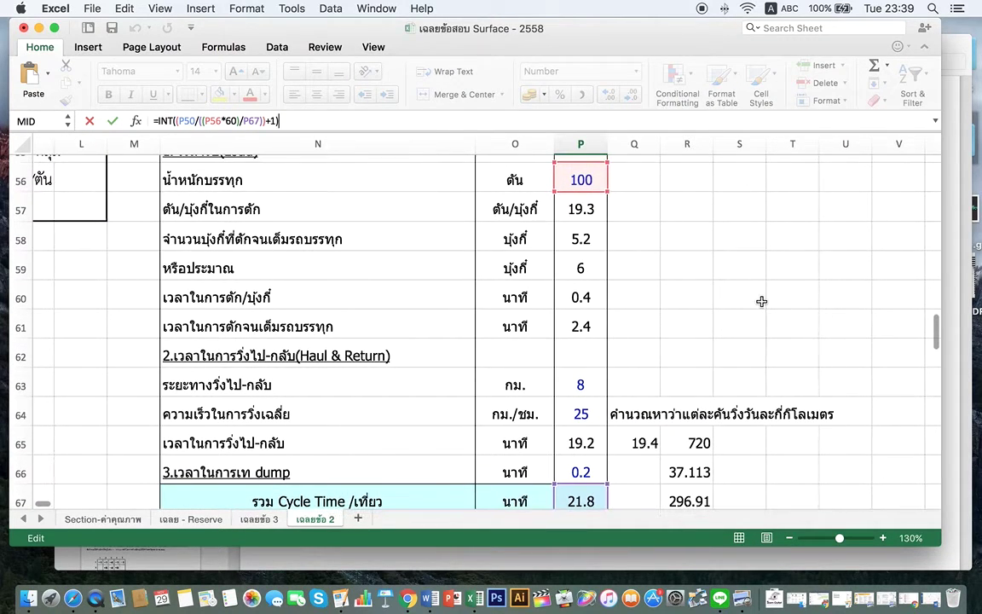
pyautogui.scroll(-5, 762, 301)
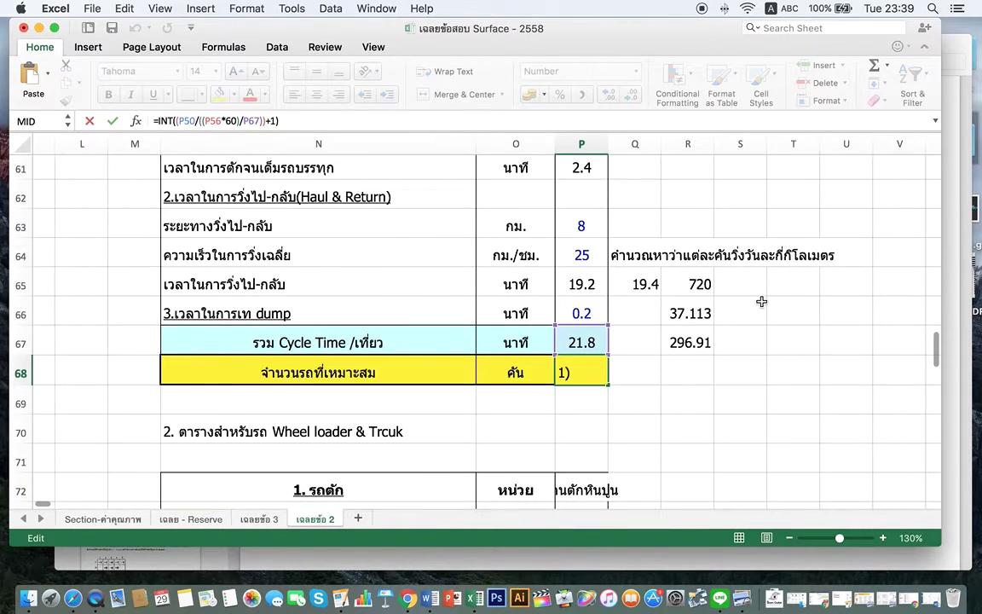
pyautogui.scroll(2, 762, 301)
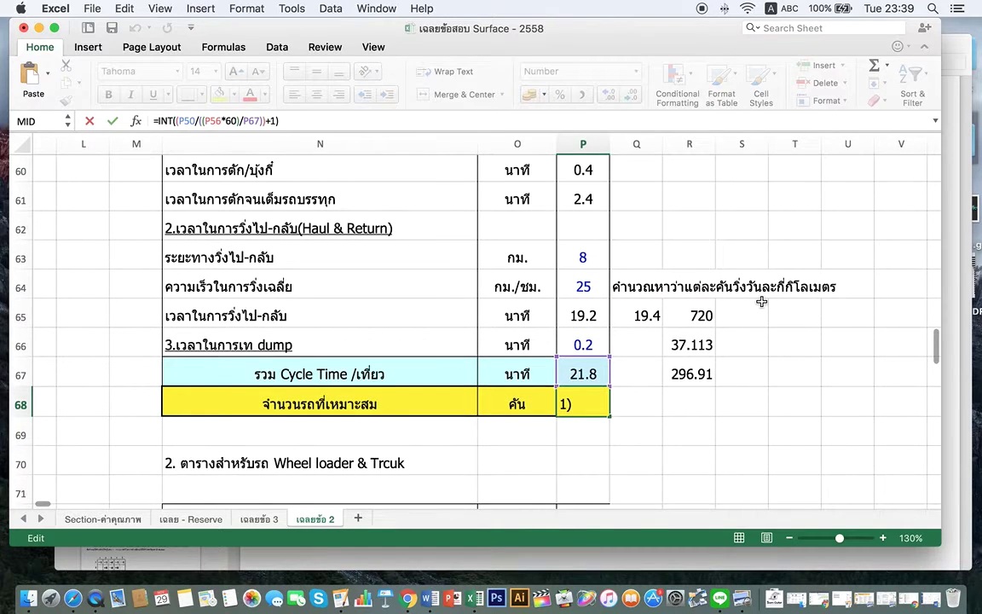
pyautogui.scroll(2, 762, 301)
pyautogui.press('Return')
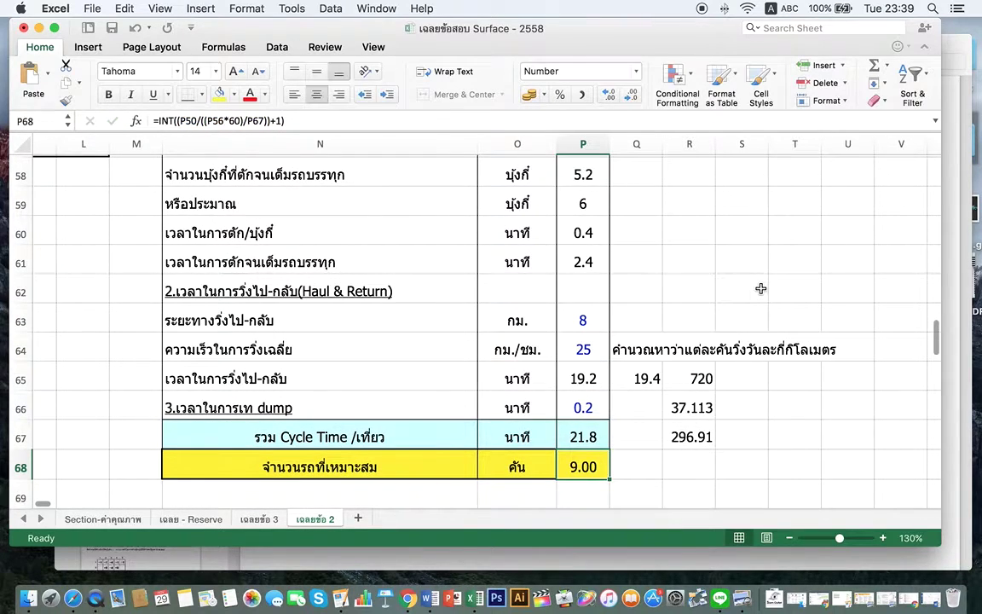
# - Check the total cycle time formula in P67 against the loading, travel and dump rows above it
pyautogui.click(593, 437)
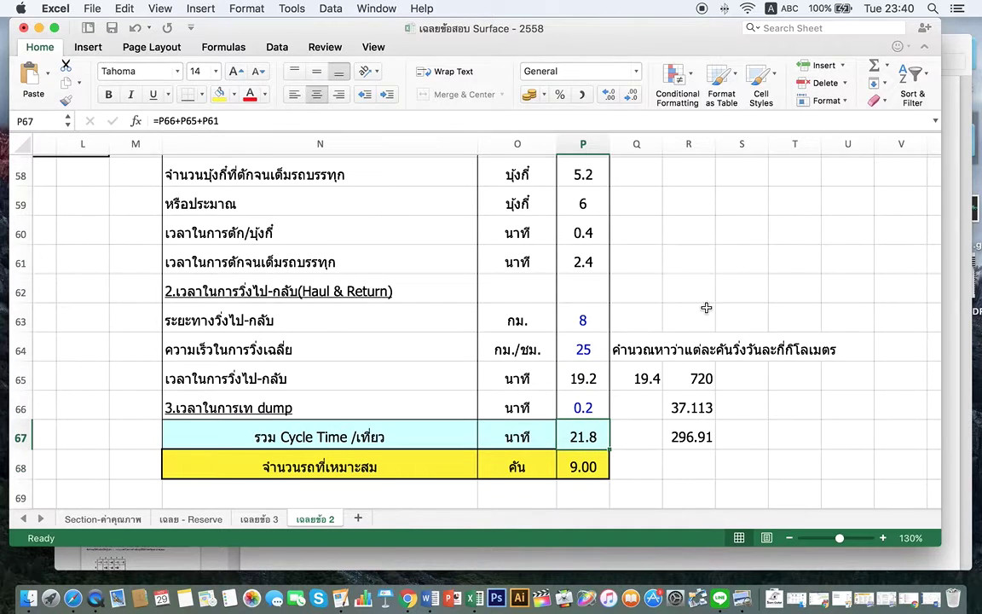
pyautogui.scroll(2, 723, 255)
pyautogui.scroll(1, 722, 255)
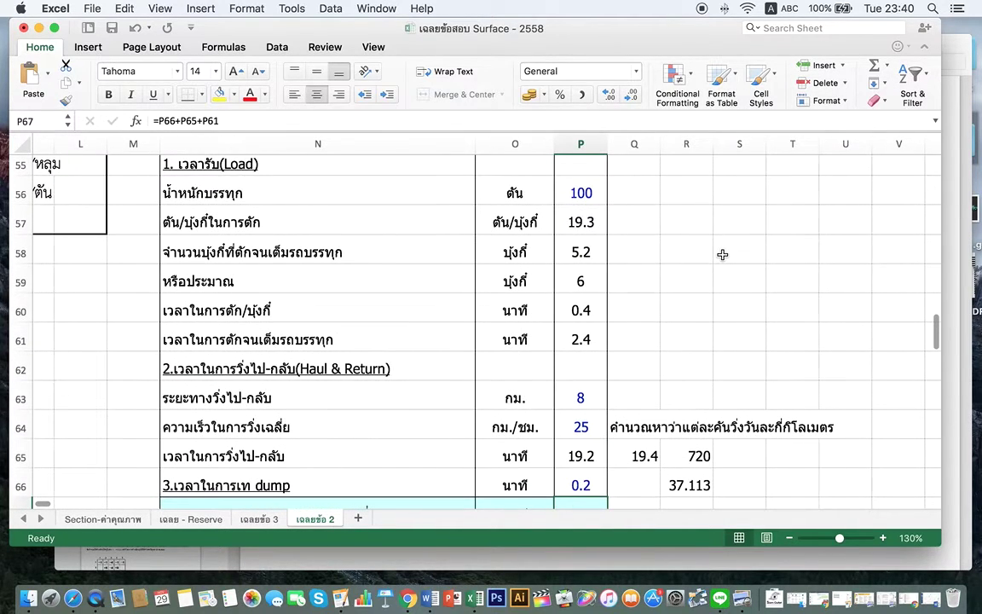
pyautogui.scroll(-4, 723, 255)
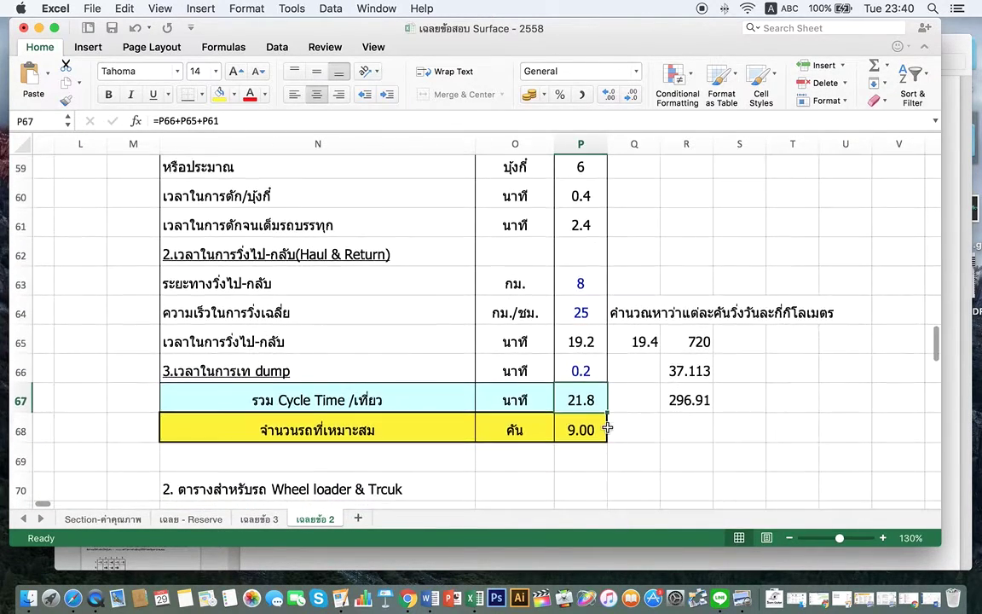
# - Trace the P68 truck count formula back to the loader capacity in P50, payload in P56 and cycle time in P67
pyautogui.click(605, 427)
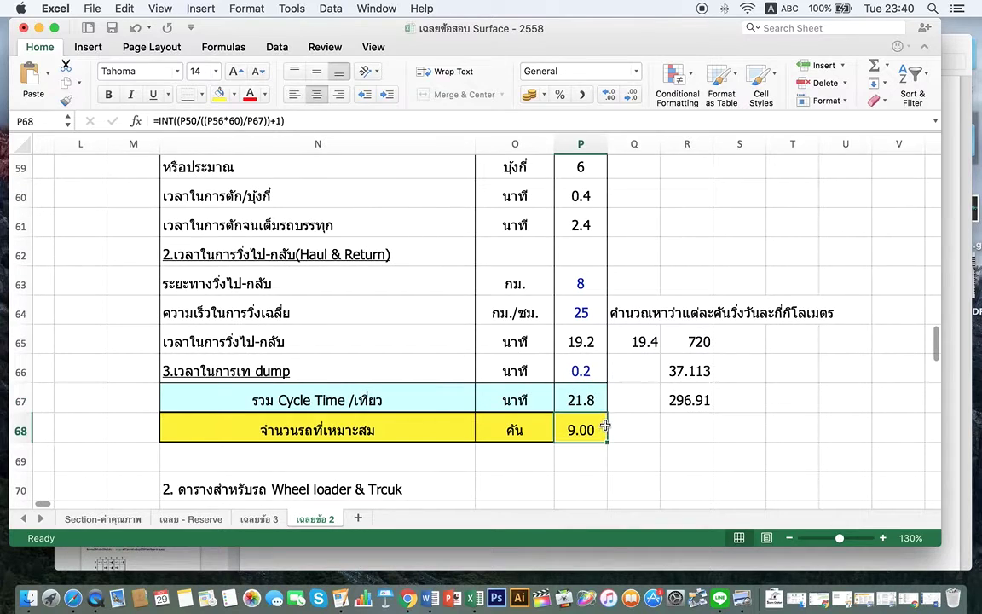
pyautogui.click(457, 121)
pyautogui.scroll(5, 772, 229)
pyautogui.scroll(6, 783, 231)
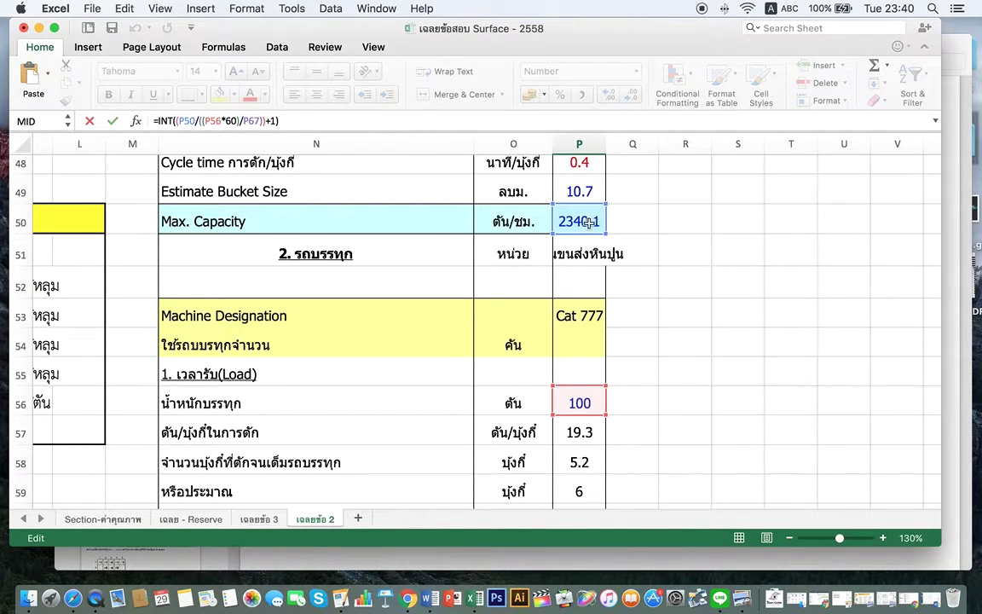
pyautogui.scroll(-10, 731, 332)
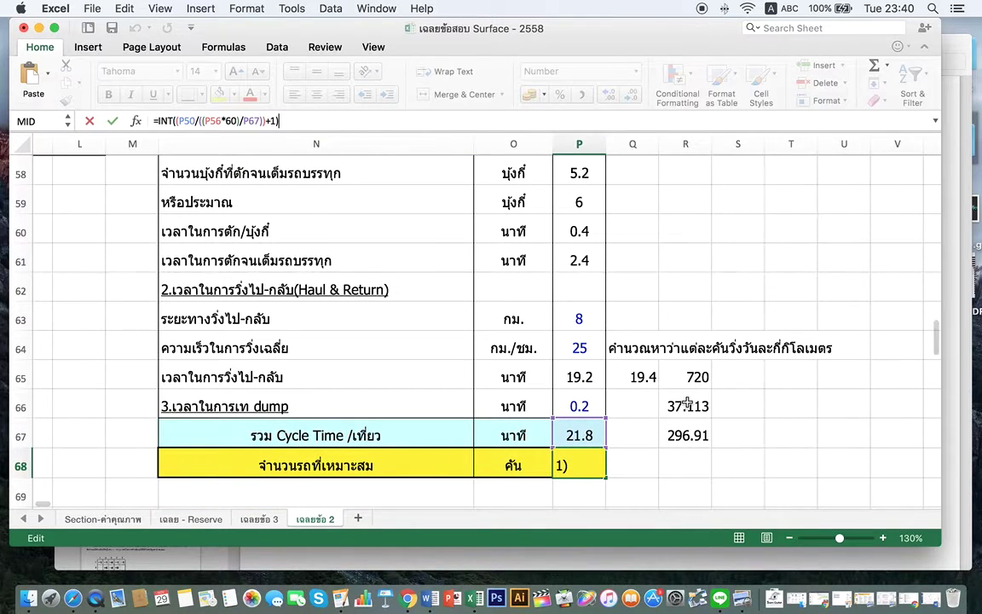
pyautogui.press('Return')
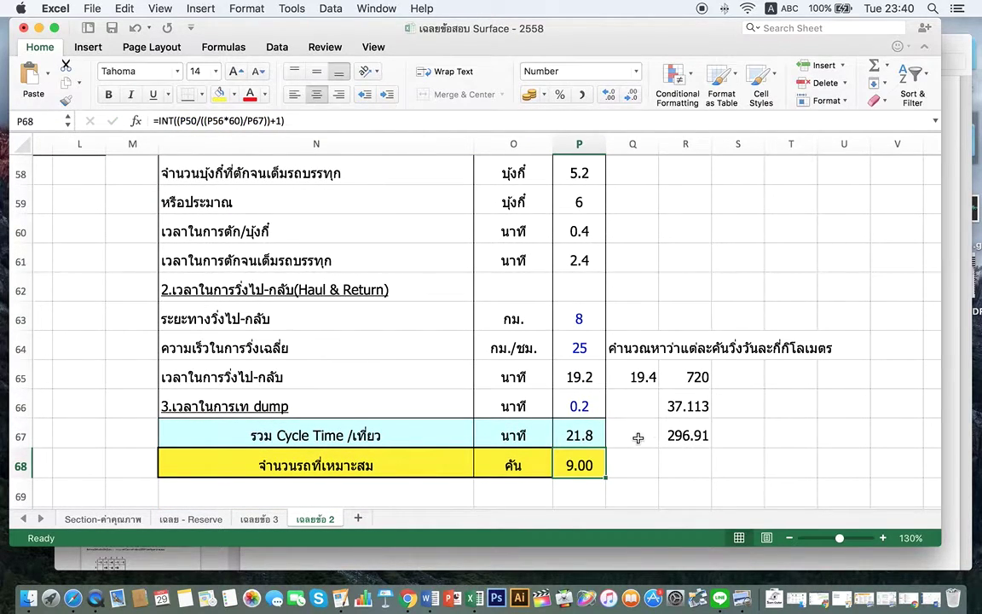
# - Select the total cycle time in P67 and review the loader's maximum capacity in P50 and the truck payload in P56
pyautogui.click(580, 435)
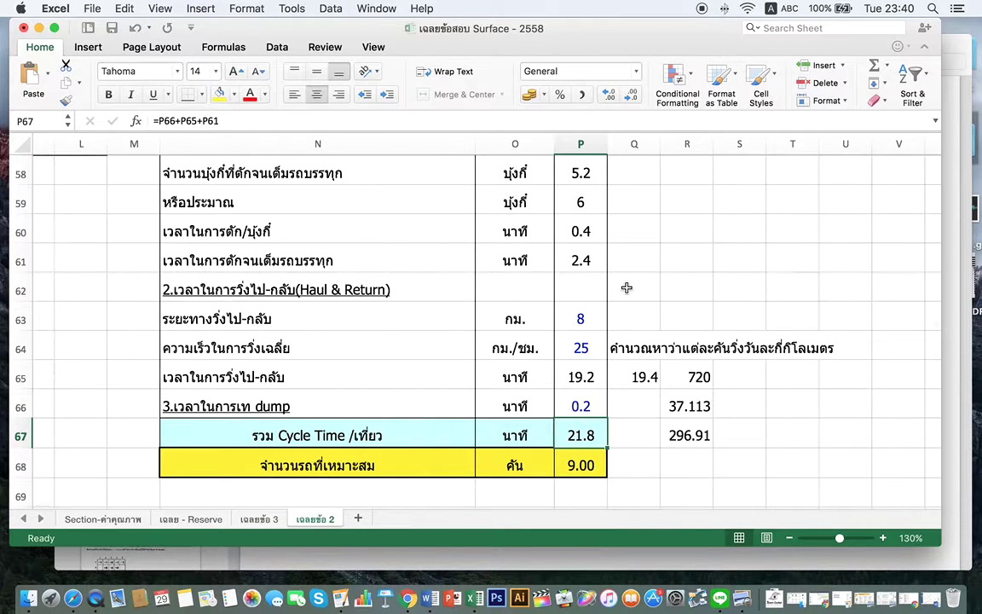
pyautogui.scroll(5, 627, 285)
pyautogui.scroll(4, 631, 287)
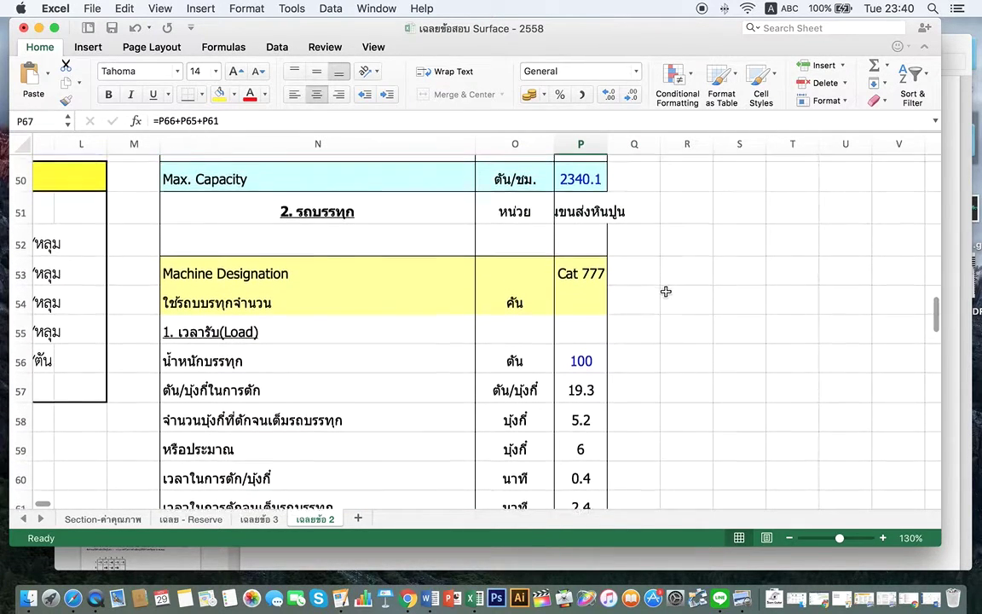
pyautogui.scroll(3, 616, 313)
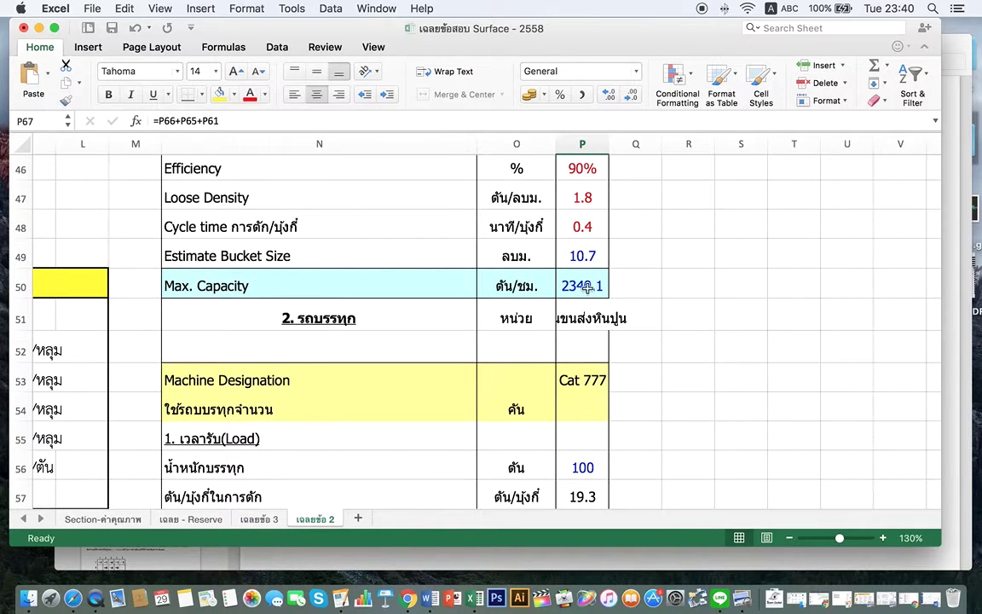
pyautogui.scroll(-2, 571, 324)
pyautogui.scroll(-1, 579, 316)
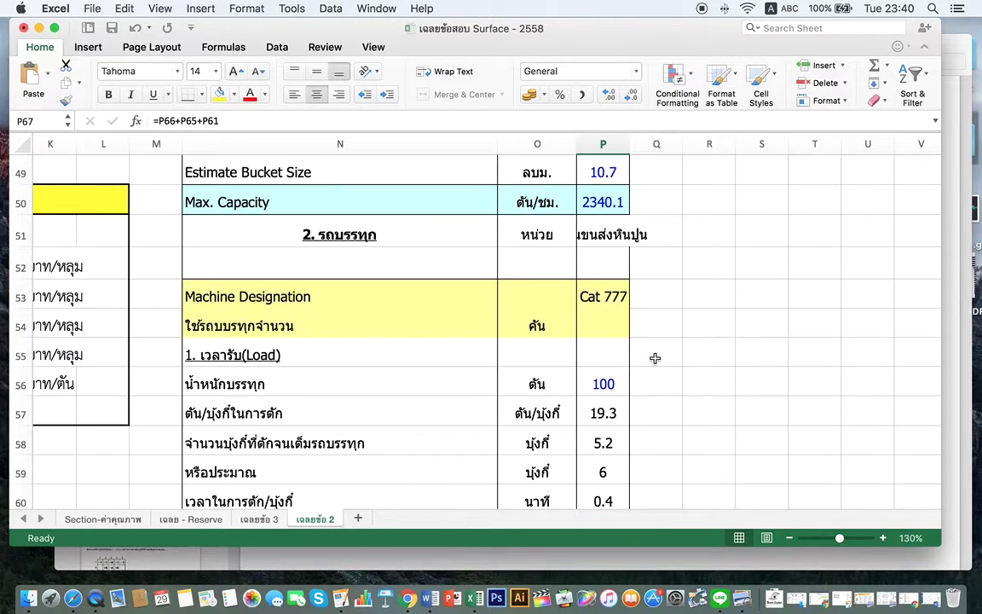
# - Review the total cycle time in P67 and truck count in P68 together with the truck loading and haul rows
pyautogui.scroll(-10, 680, 379)
pyautogui.scroll(-1, 680, 379)
pyautogui.click(591, 413)
pyautogui.click(596, 379)
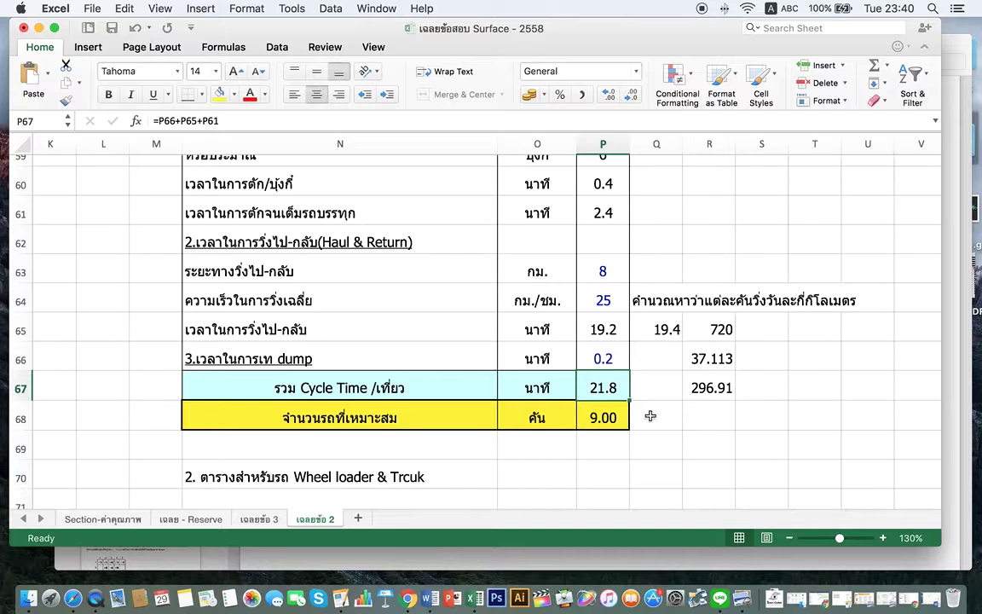
pyautogui.scroll(2, 656, 416)
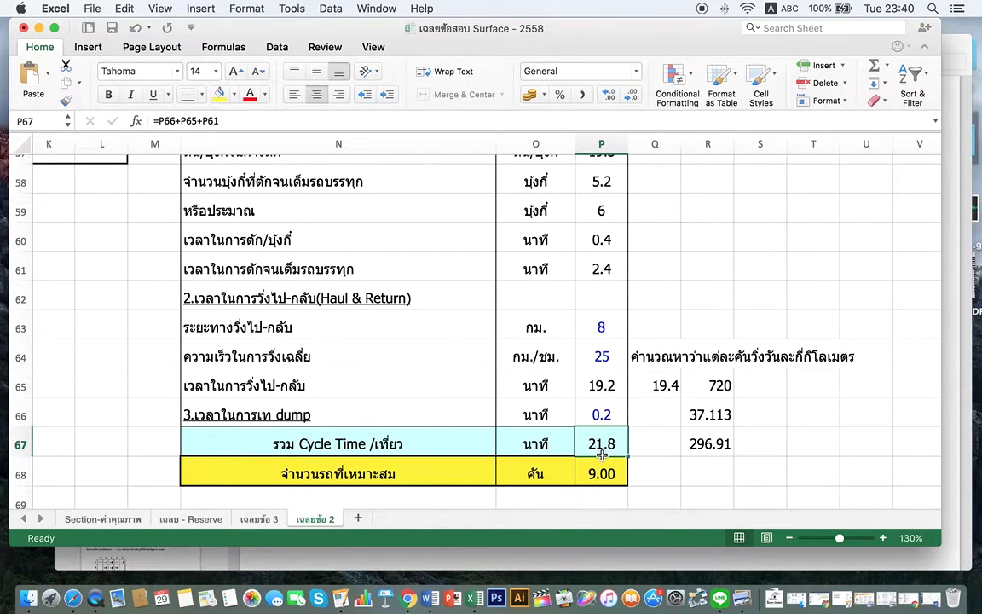
pyautogui.scroll(3, 606, 456)
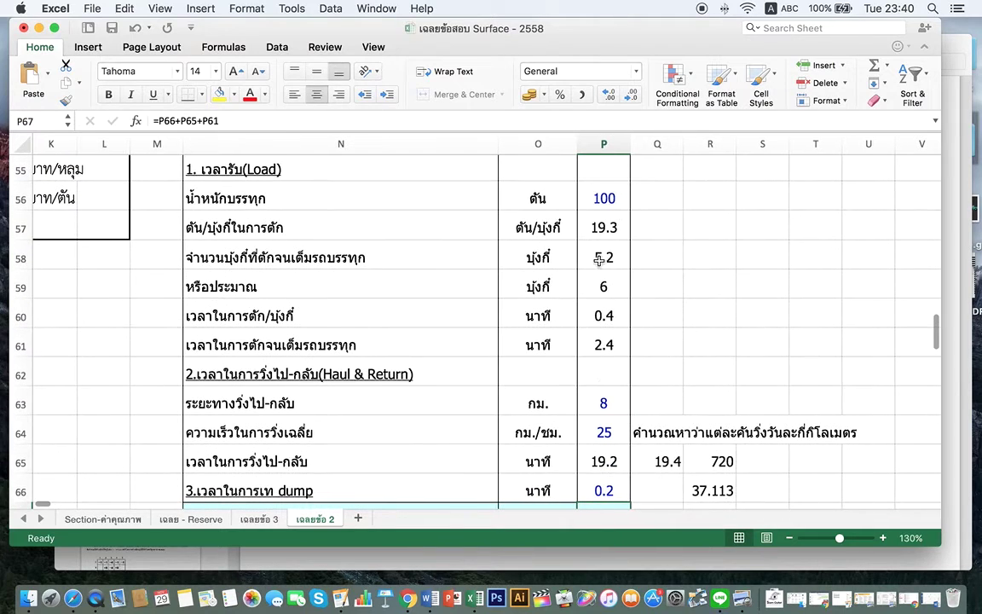
# - Review the truck payload in P56 against the total cycle time formula in P67 at 120% zoom
pyautogui.click(596, 208)
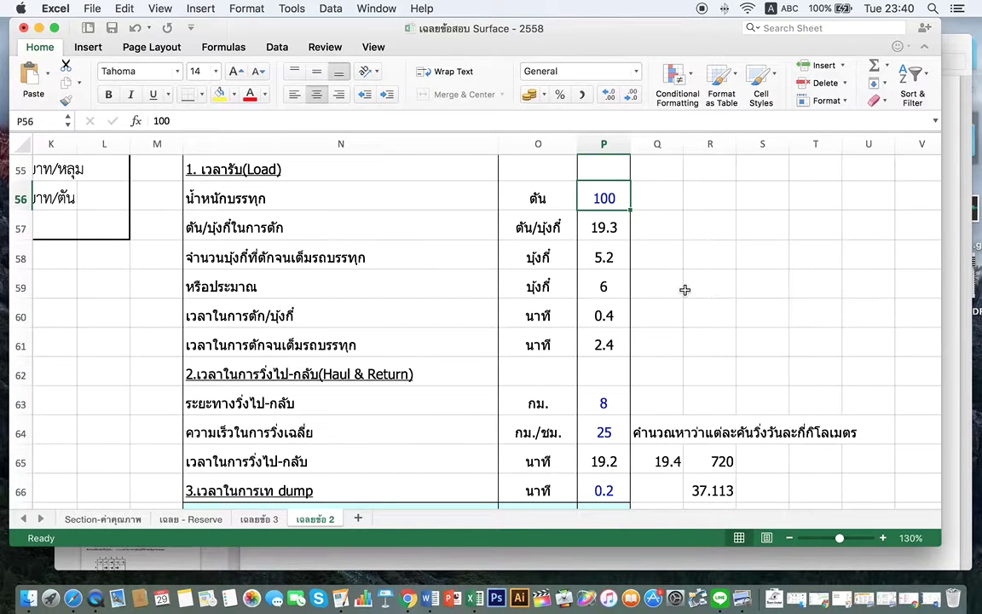
pyautogui.scroll(-3, 685, 290)
pyautogui.scroll(2, 685, 290)
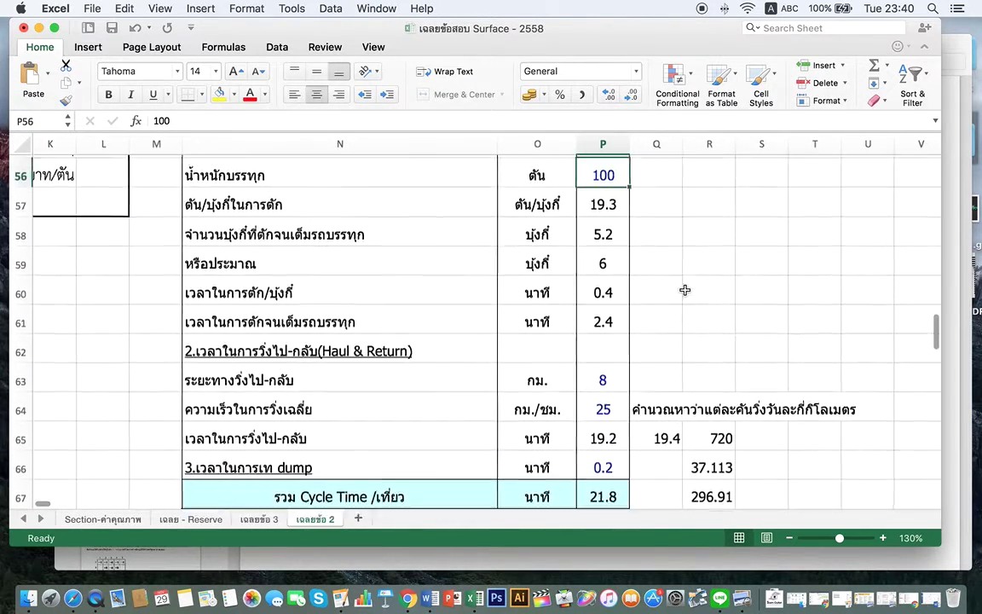
pyautogui.click(789, 538)
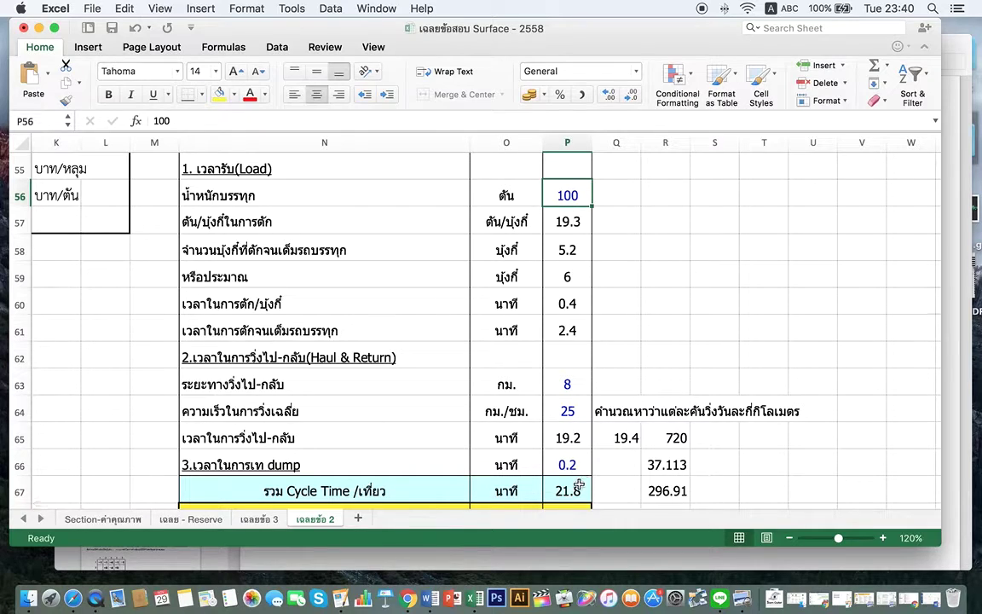
pyautogui.click(580, 488)
pyautogui.click(567, 196)
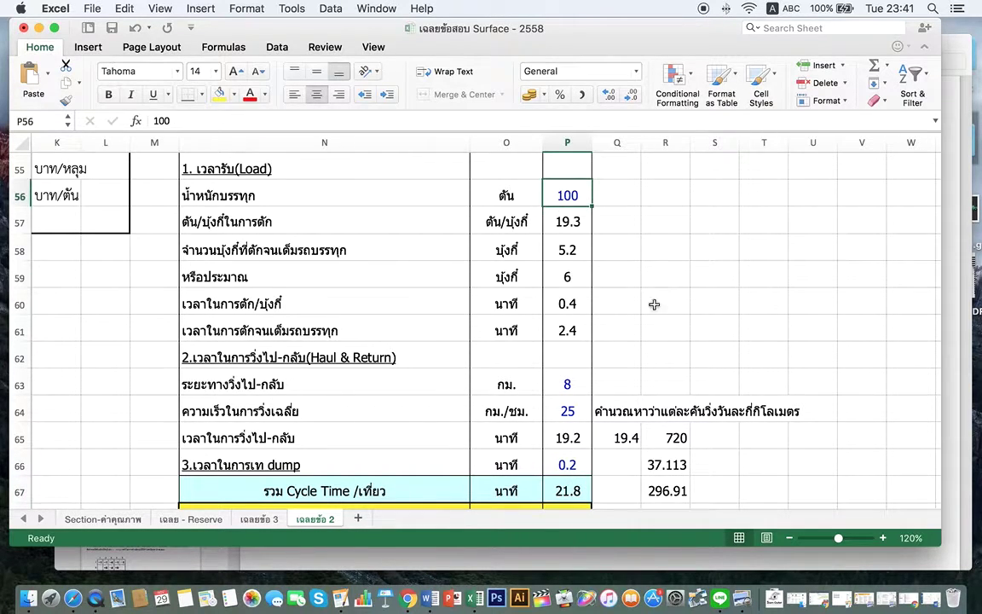
pyautogui.click(580, 491)
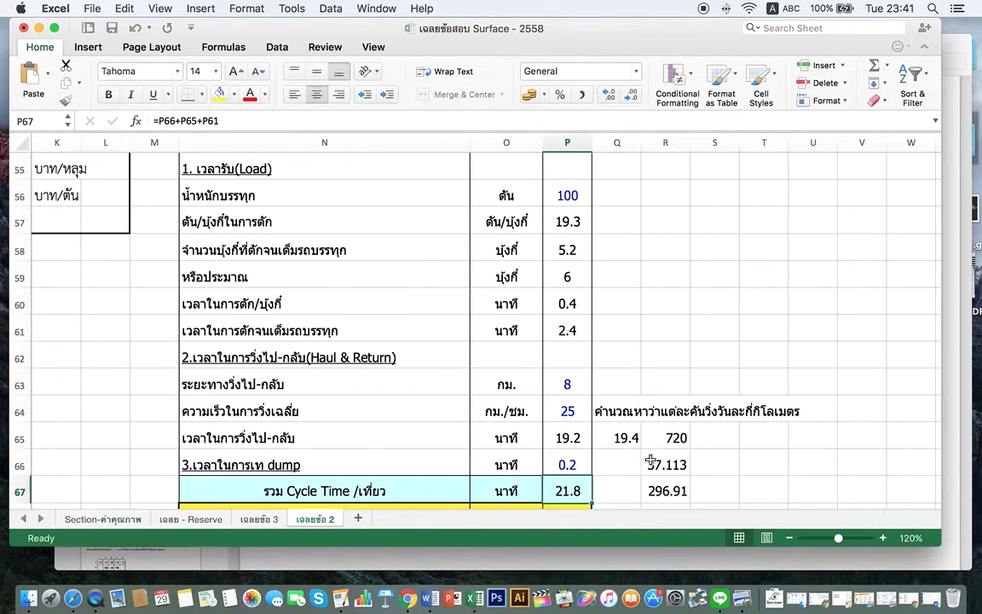
# - Calculate one truck's hourly haulage in S56 with the formula =100/(21.8/60)
pyautogui.click(710, 193)
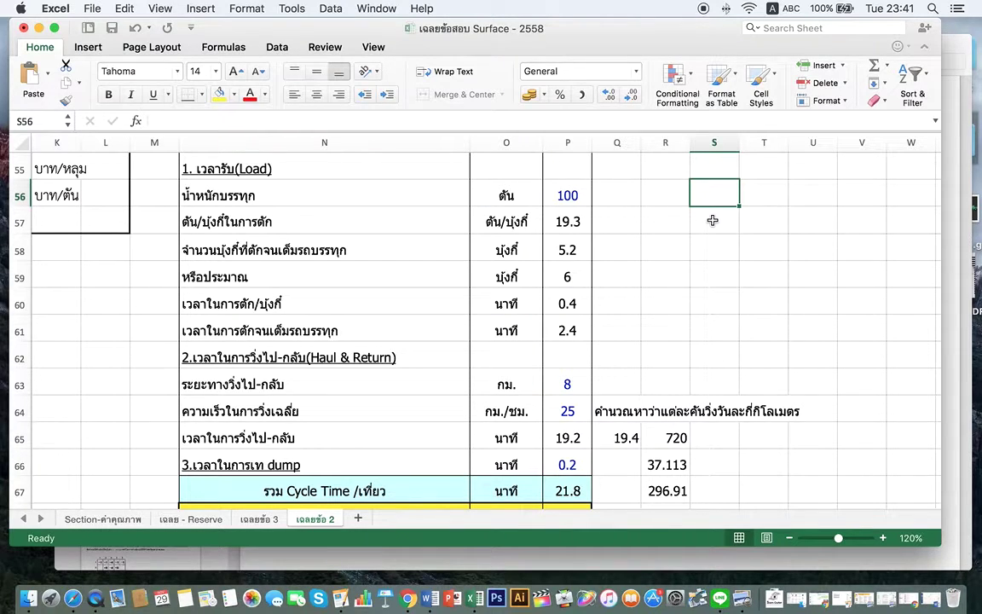
pyautogui.write('=')
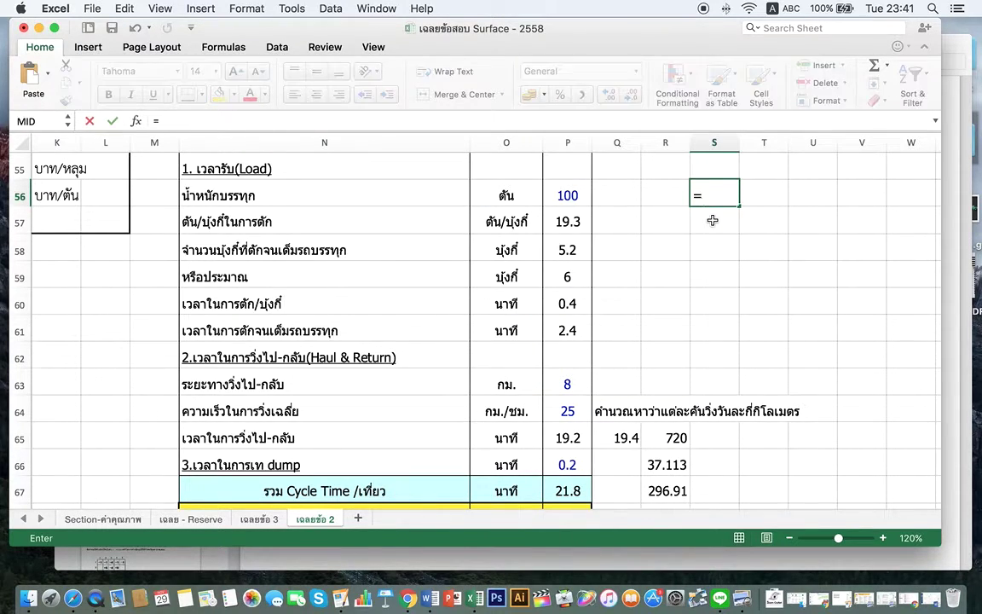
pyautogui.click(570, 195)
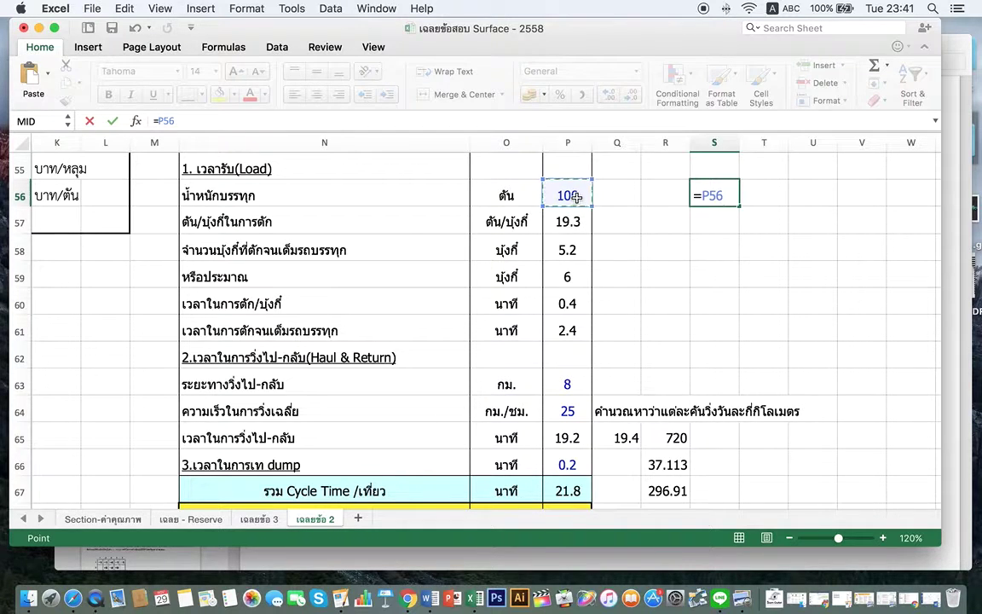
pyautogui.press('BackSpace')
pyautogui.press('BackSpace')
pyautogui.press('BackSpace')
pyautogui.write('100/(')
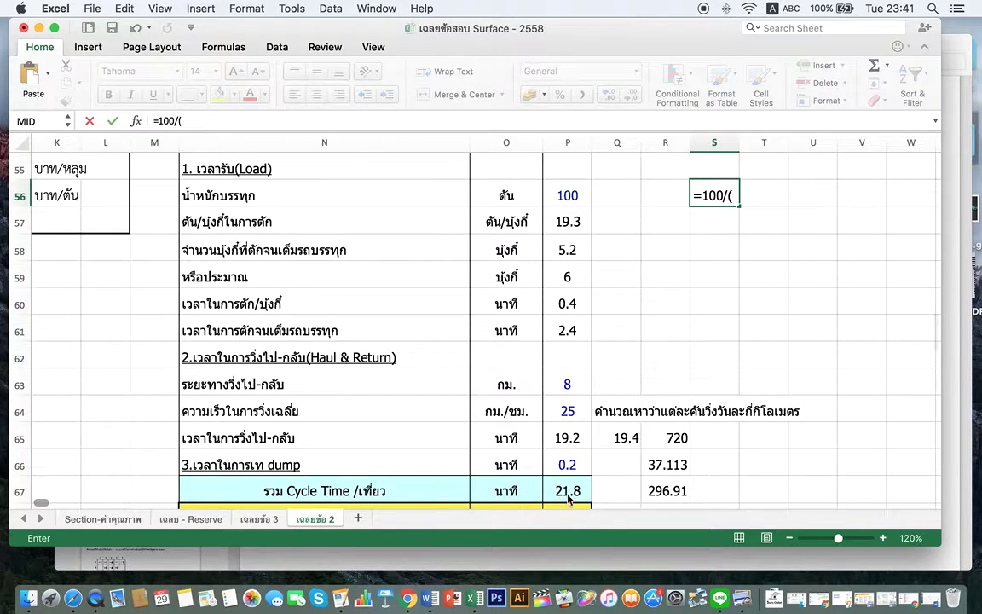
pyautogui.write('21.8/60')
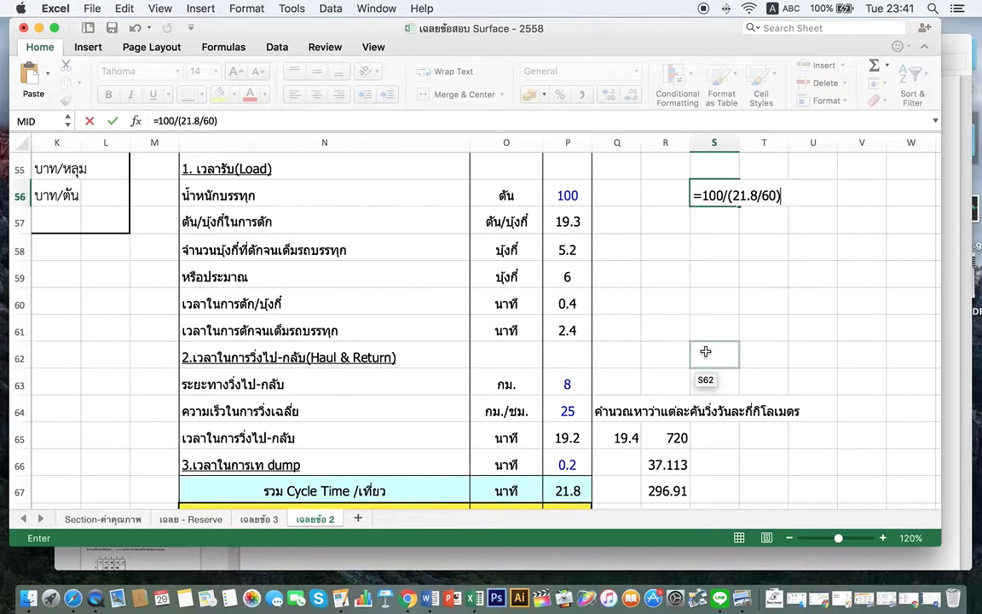
pyautogui.press('Return')
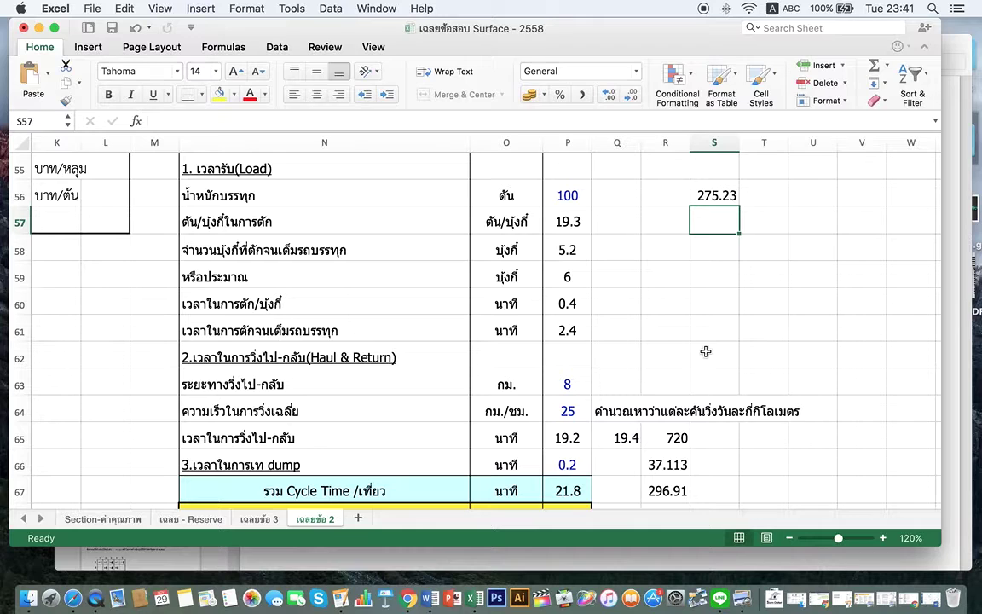
pyautogui.press('Up')
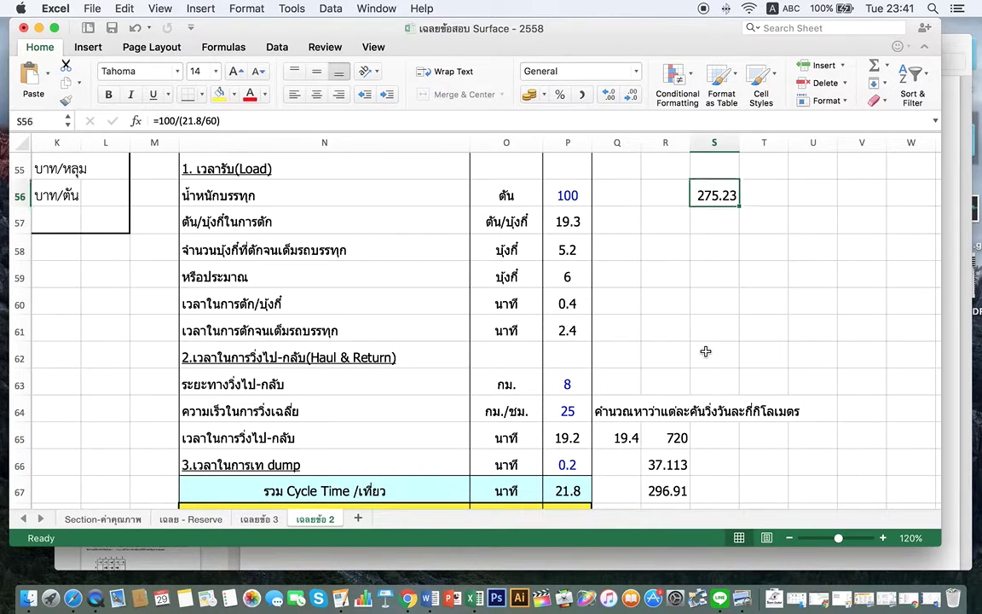
# - Label the hourly haulage result by entering "ตัน/ชม ของ truck" in T56
pyautogui.press('Right')
pyautogui.write('9yo')
pyautogui.press('BackSpace')
pyautogui.press('BackSpace')
pyautogui.press('BackSpace')
pyautogui.hotkey('ctrl', 'space')
pyautogui.write('จดันฝ')
pyautogui.hotkey('ctrl', 'space')
pyautogui.write('/')
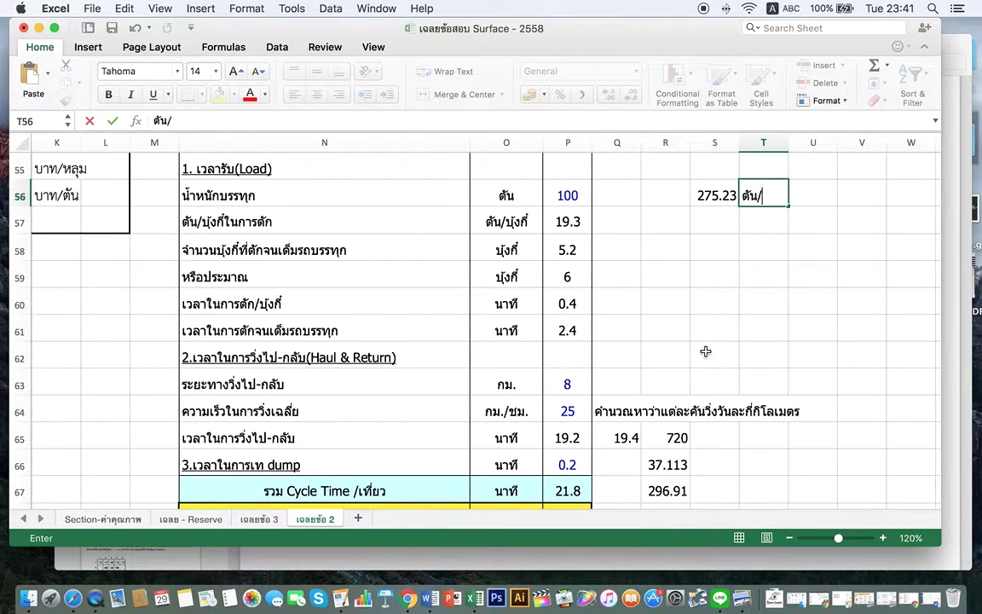
pyautogui.hotkey('ctrl', 'space')
pyautogui.write('ชใ')
pyautogui.press('BackSpace')
pyautogui.hotkey('ctrl', 'space')
pyautogui.write('ม')
pyautogui.write(' -v')
pyautogui.write('ของ')
pyautogui.hotkey('ctrl', 'space')
pyautogui.write('truck')
pyautogui.press('Return')
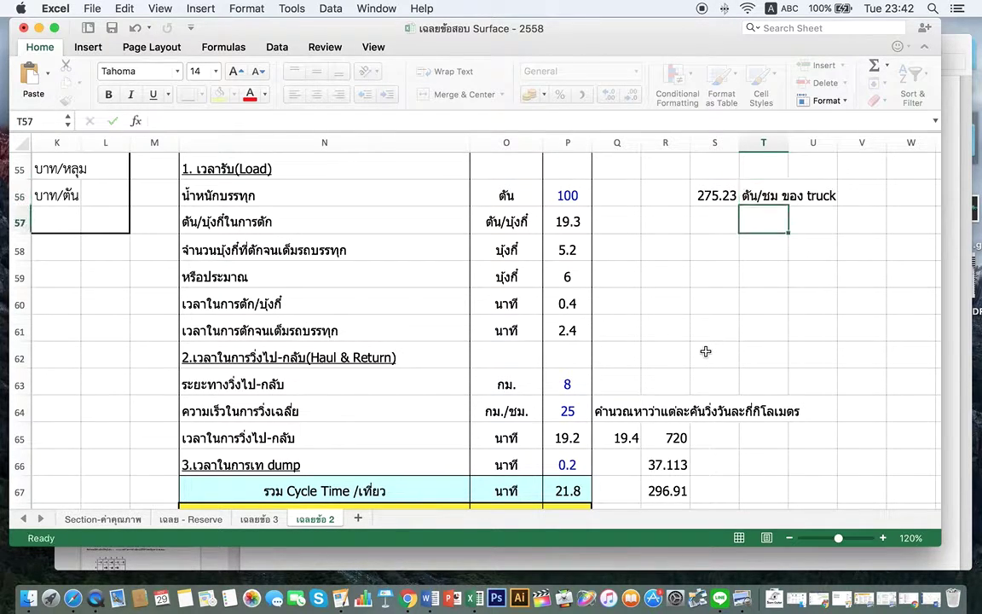
# - Compare the loader's maximum capacity in P50 with the truck's hourly haulage in S56
pyautogui.press('Left')
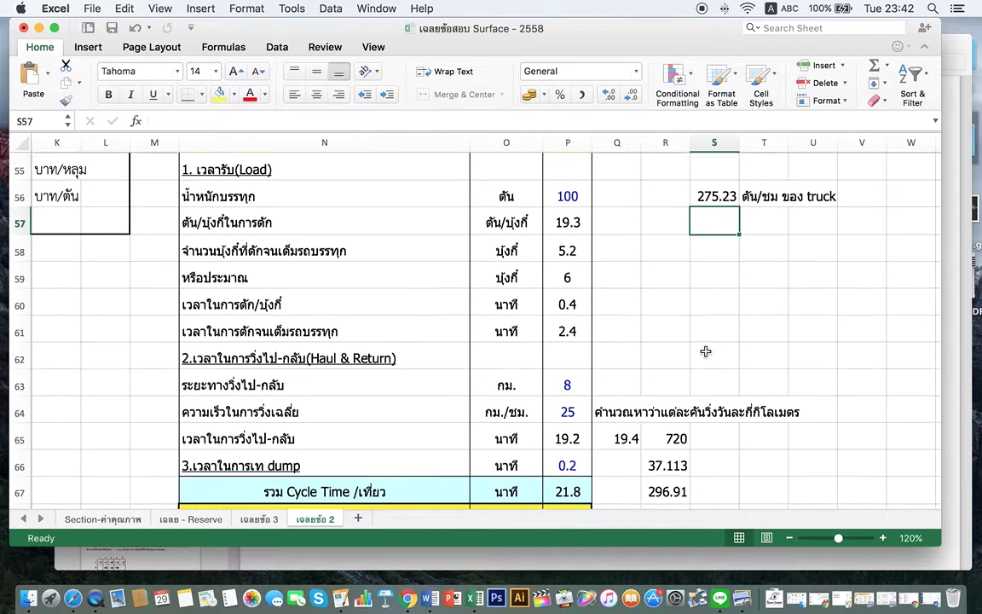
pyautogui.scroll(5, 706, 352)
pyautogui.scroll(1, 706, 351)
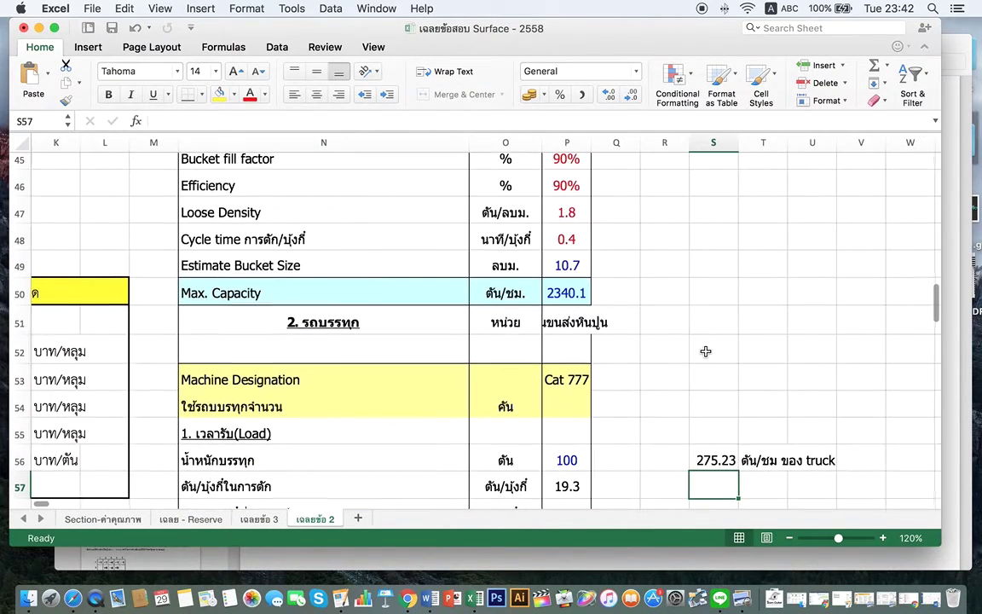
pyautogui.click(565, 293)
pyautogui.scroll(3, 617, 260)
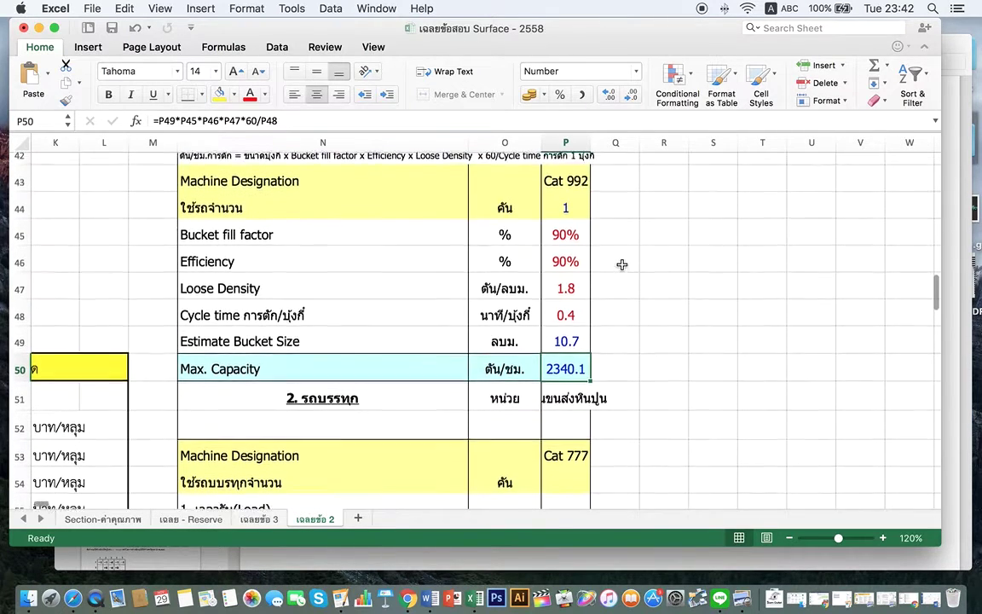
pyautogui.scroll(-2, 623, 264)
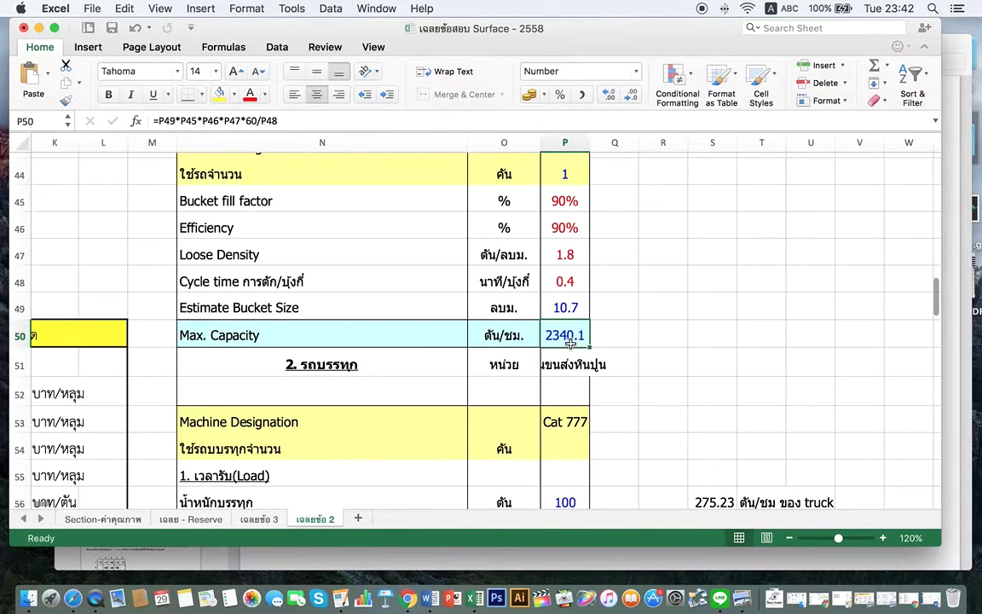
pyautogui.scroll(-3, 696, 392)
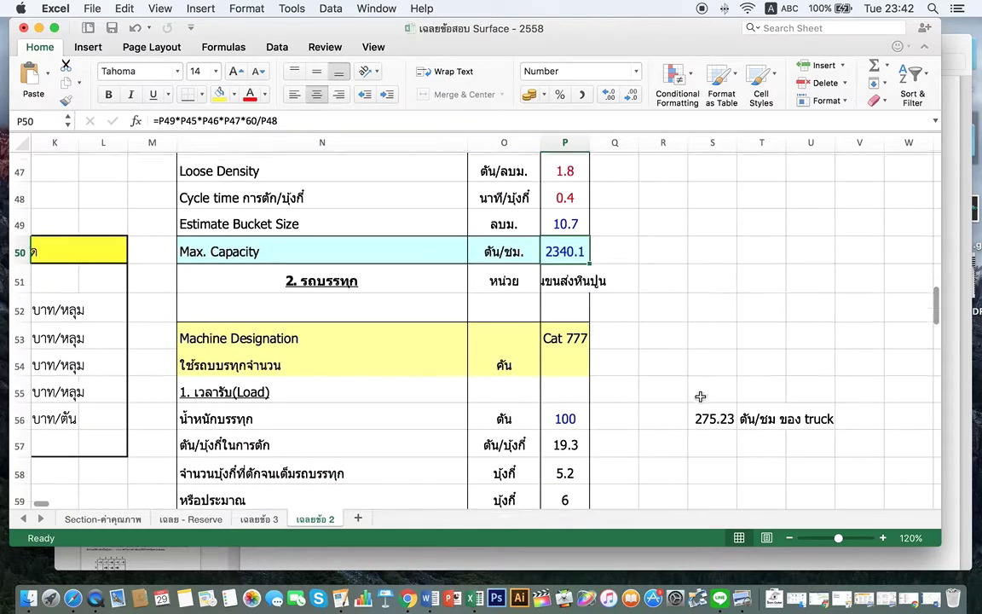
pyautogui.click(715, 435)
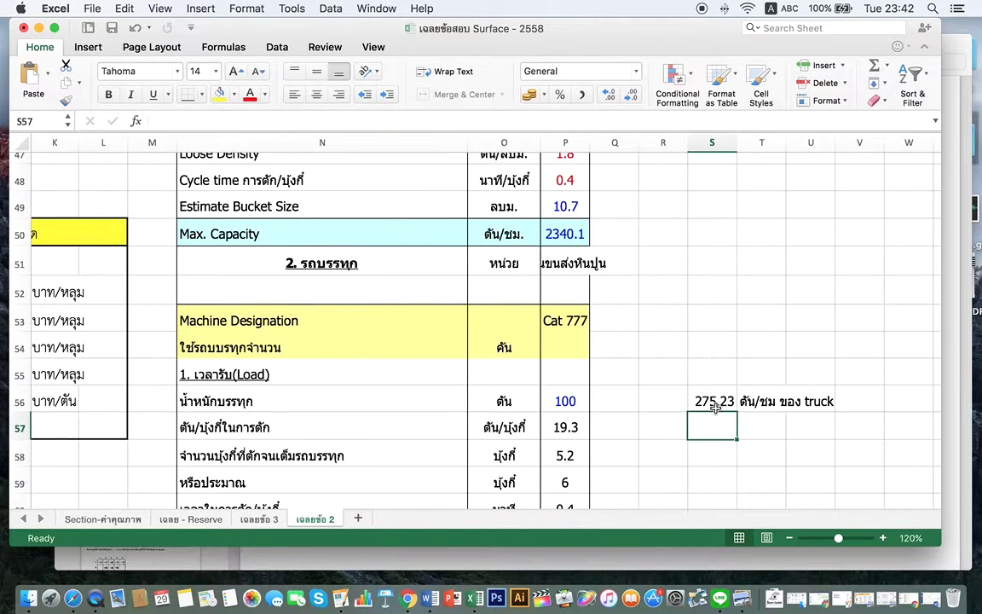
pyautogui.click(710, 401)
pyautogui.click(554, 232)
pyautogui.click(712, 400)
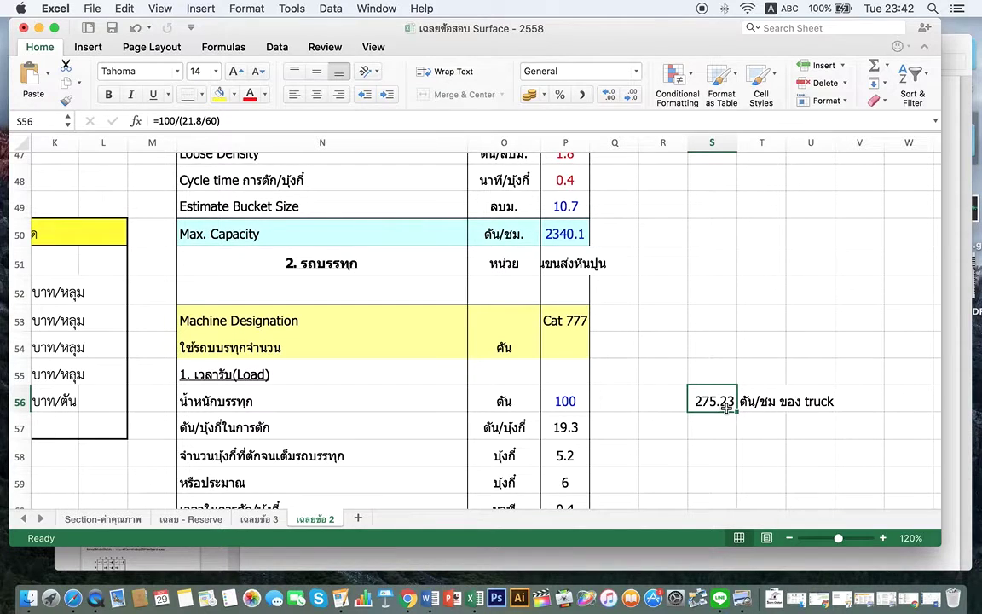
# - Extend the T56 label to read "ตัน/ชม ของ truck 1 คัน"
pyautogui.press('Right')
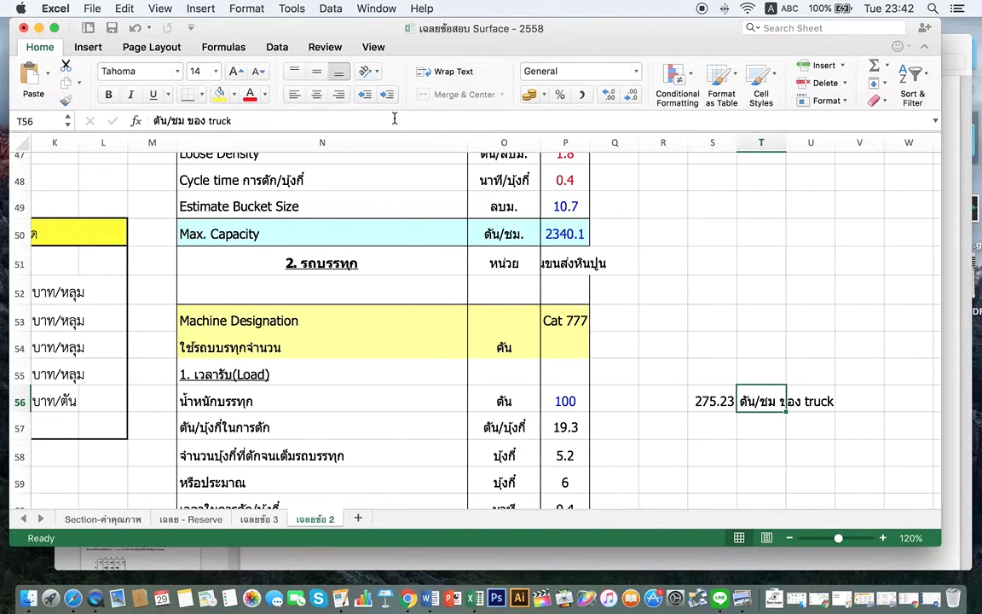
pyautogui.press('F2')
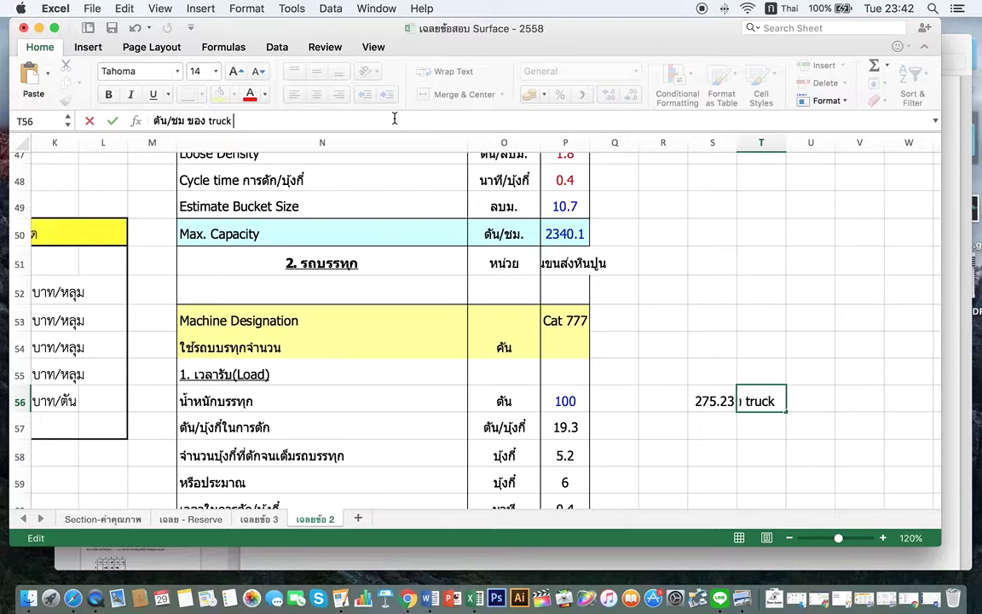
pyautogui.hotkey('ctrl', 'space')
pyautogui.write('1')
pyautogui.write(' 8yo')
pyautogui.press('BackSpace')
pyautogui.press('BackSpace')
pyautogui.press('BackSpace')
pyautogui.hotkey('ctrl', 'space')
pyautogui.write('คัน')
pyautogui.press('Return')
# - Calculate the number of trucks needed in S57 with the formula =2340.1/275.23
pyautogui.press('Down')
pyautogui.press('Left')
pyautogui.press('Up')
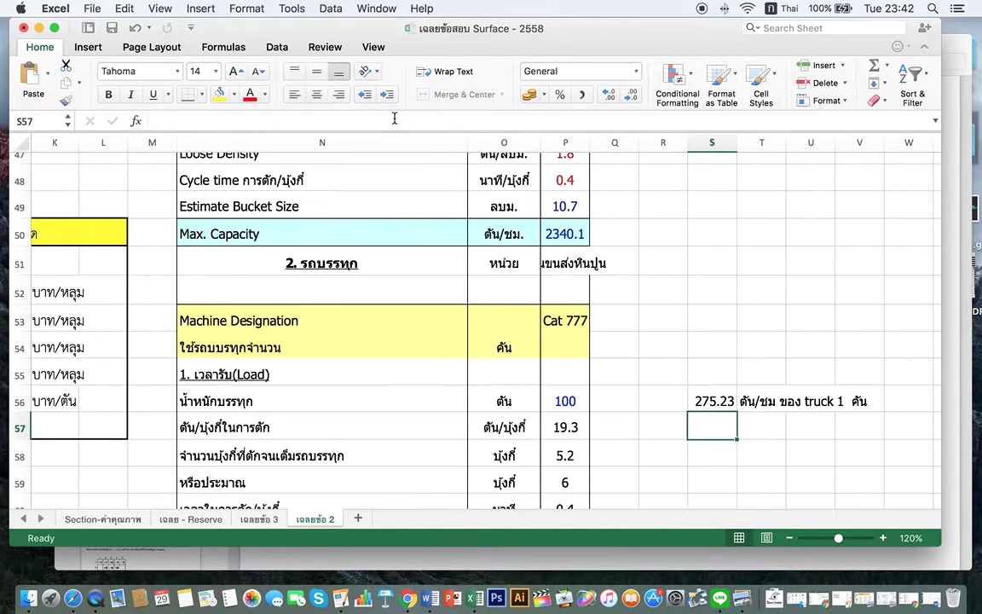
pyautogui.write('ช')
pyautogui.press('BackSpace')
pyautogui.hotkey('ctrl', 'space')
pyautogui.write('=')
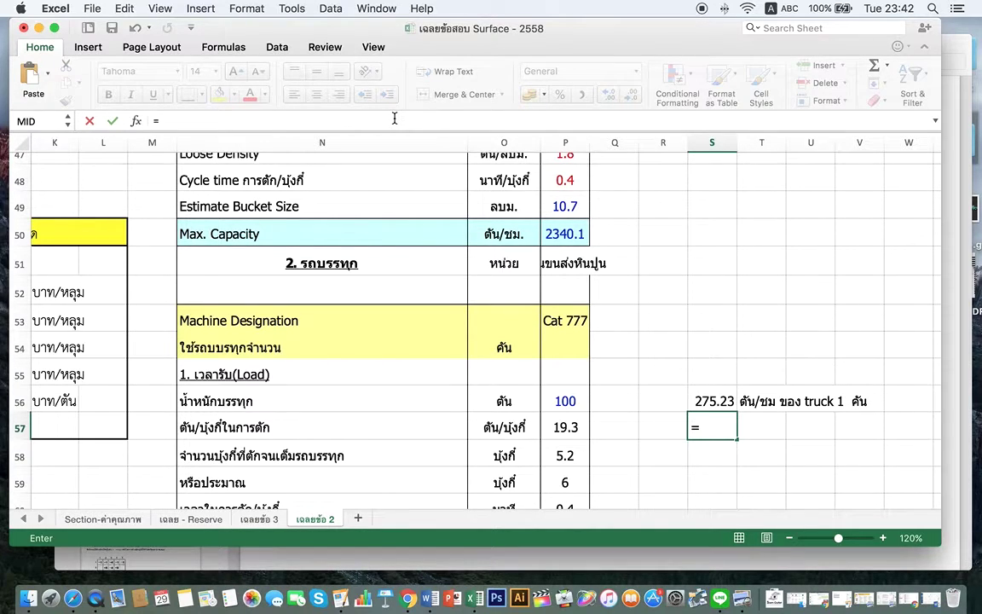
pyautogui.write('2340.1')
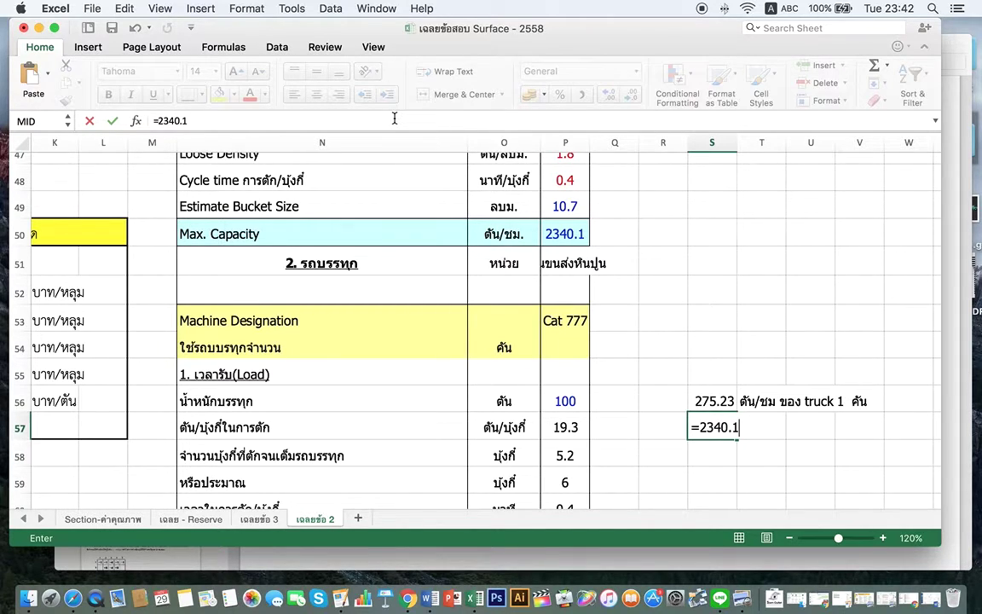
pyautogui.write('/275.23')
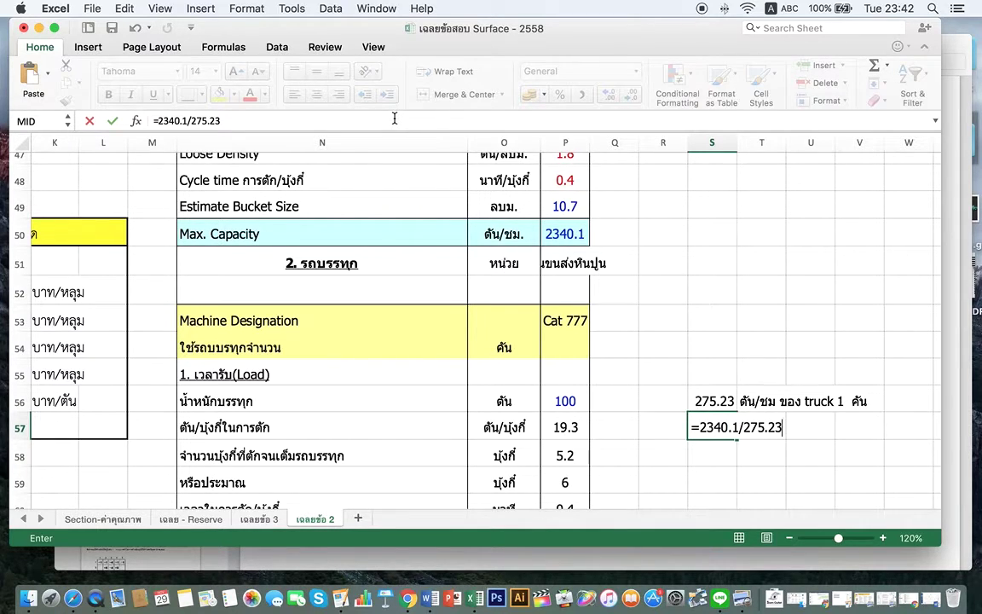
pyautogui.press('Return')
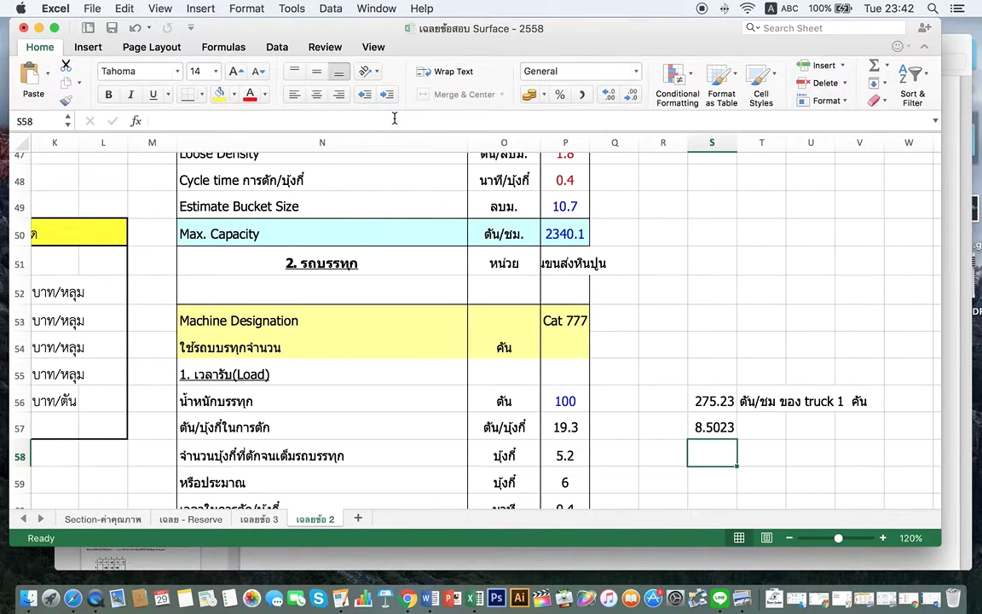
# - Check the truck count in S57 against the truck haulage in S56 and loader capacity in P50
pyautogui.click(729, 429)
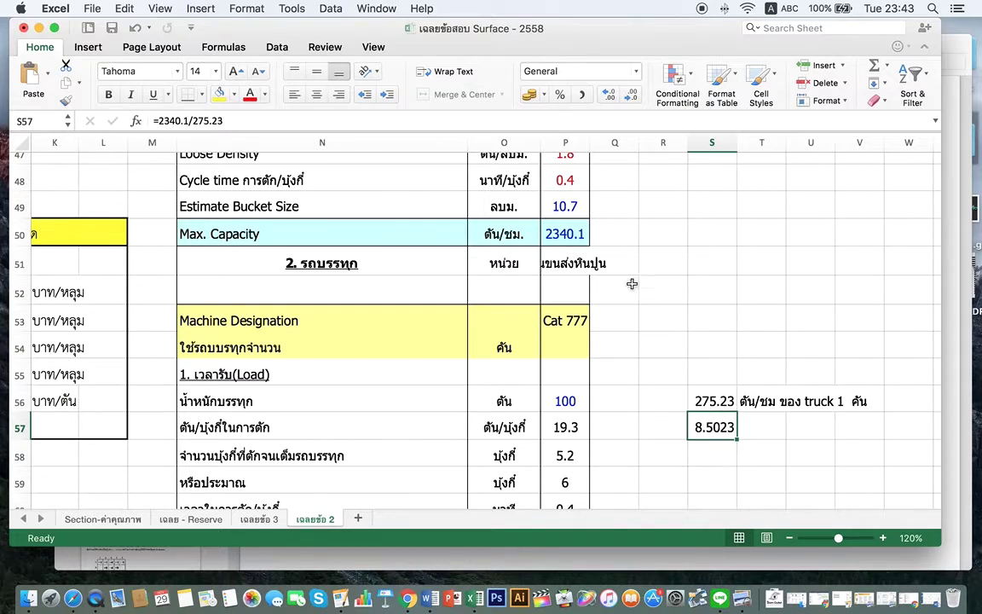
pyautogui.click(713, 401)
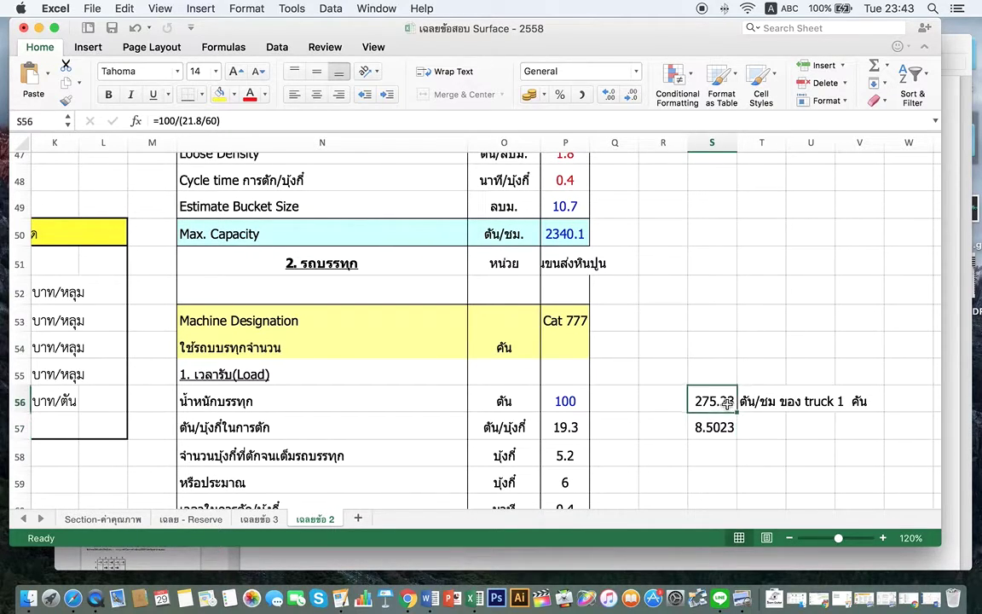
pyautogui.click(578, 235)
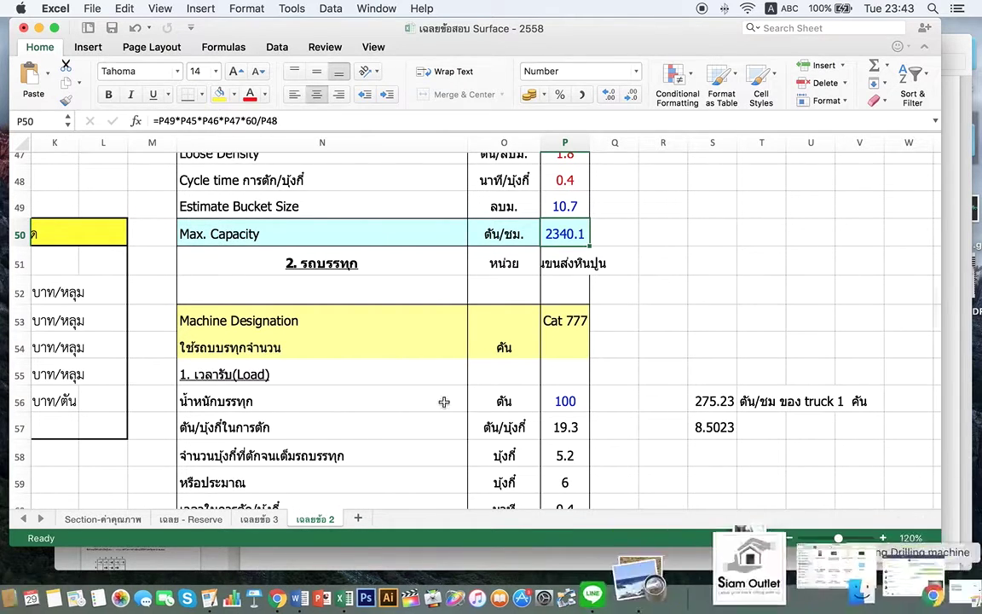
# - Minimize the workbook to view the haul-cycle.gif truck diagram, put the image away, and return to the เฉลยข้อ 2 sheet in Excel
pyautogui.click(38, 28)
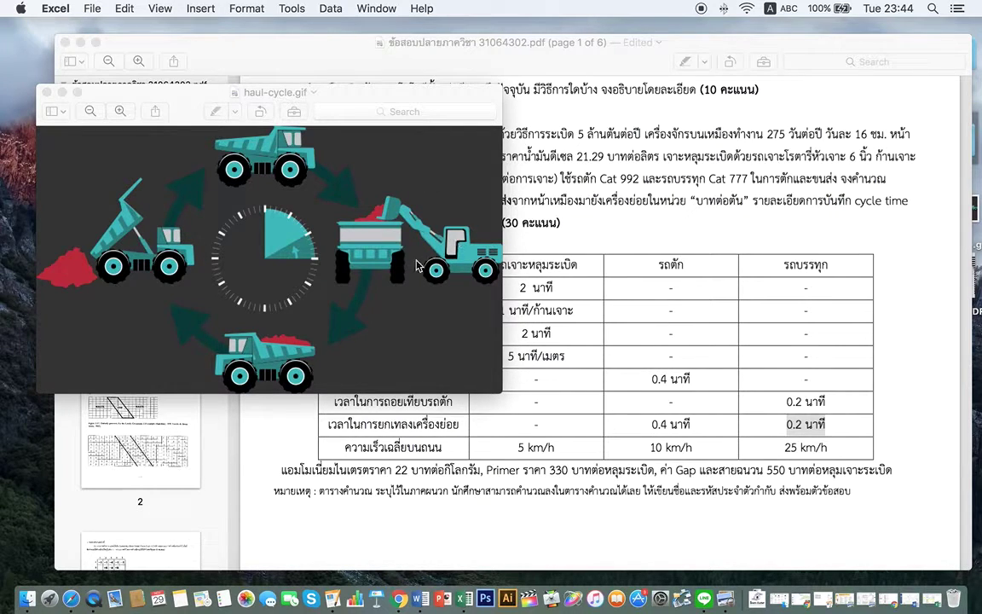
pyautogui.click(149, 92)
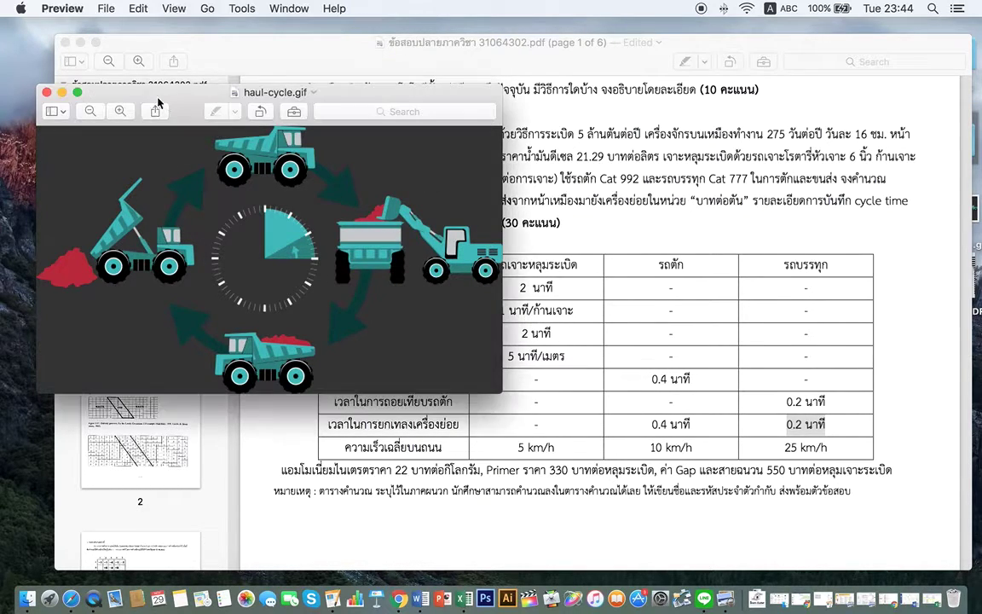
pyautogui.click(61, 92)
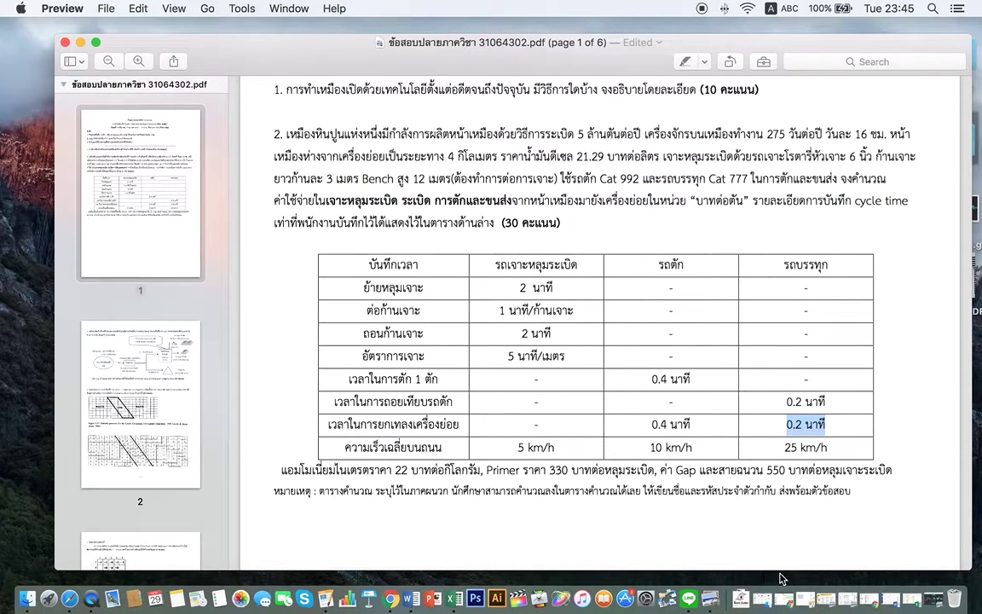
pyautogui.moveTo(897, 588)
pyautogui.click(945, 565)
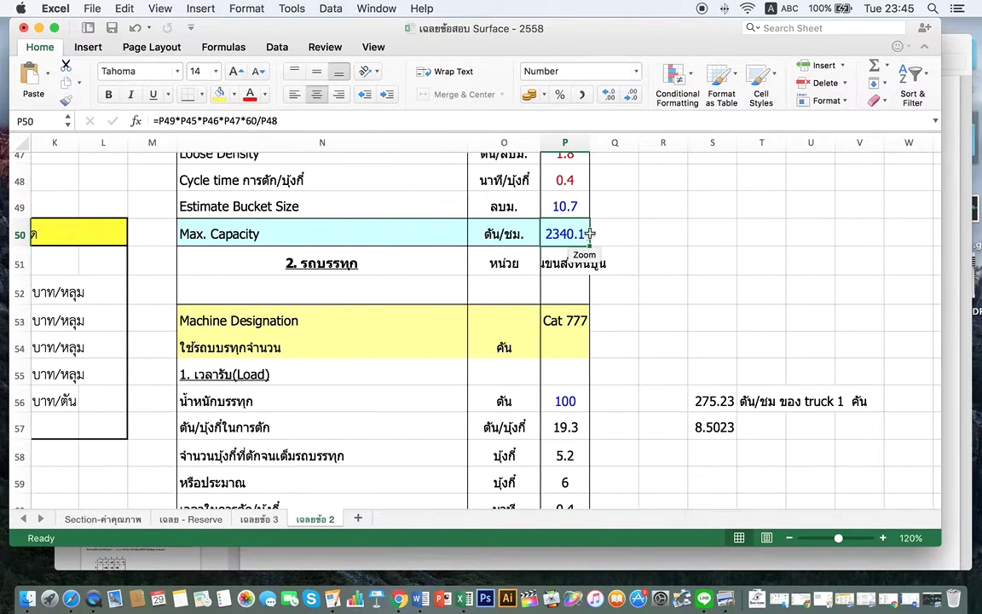
# - Review the loader capacity in P50, the haulage per truck in S56 and the truck count formula in S57
pyautogui.click(609, 233)
pyautogui.click(587, 235)
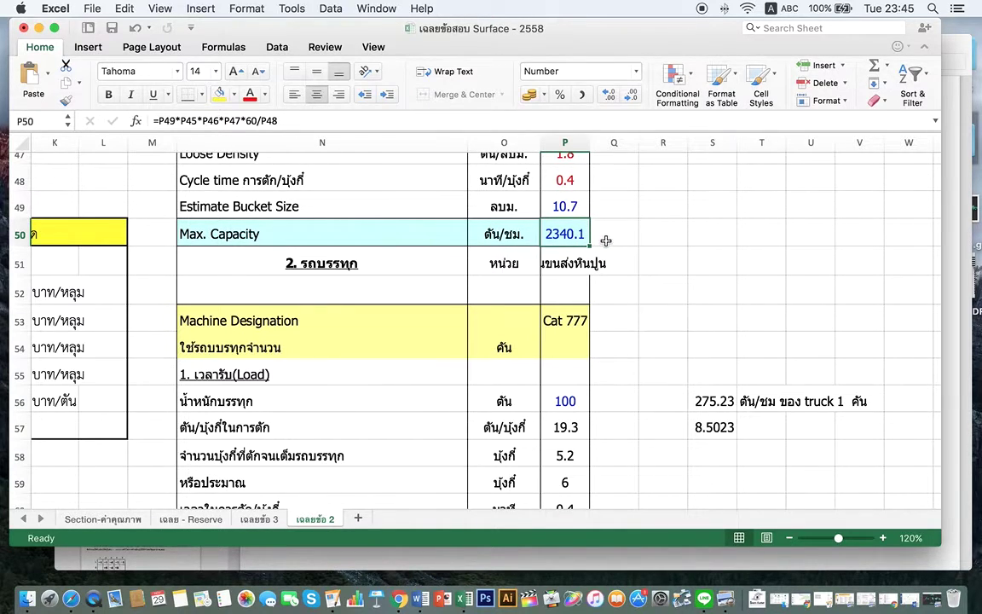
pyautogui.click(705, 402)
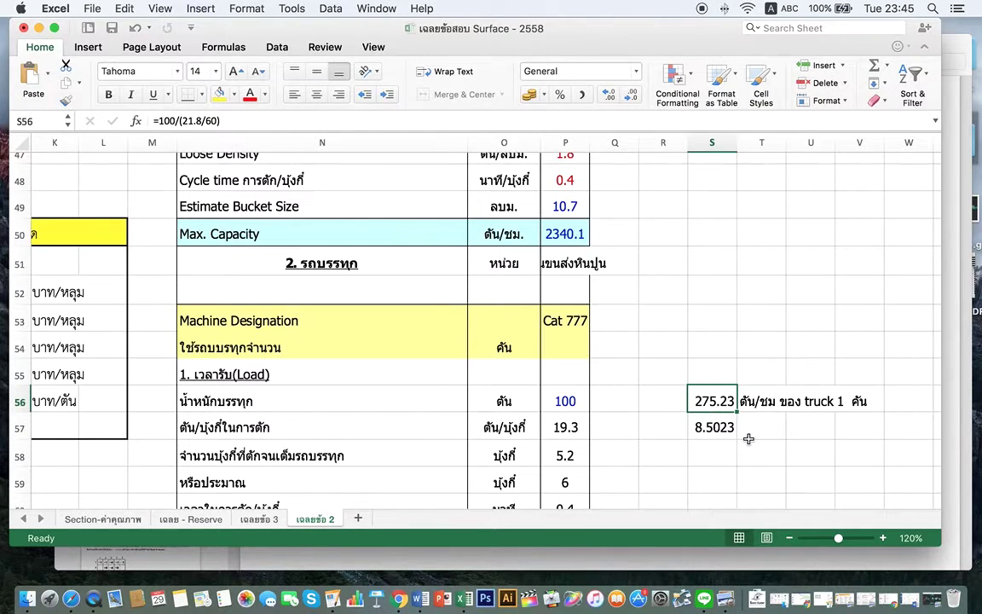
pyautogui.press('Down')
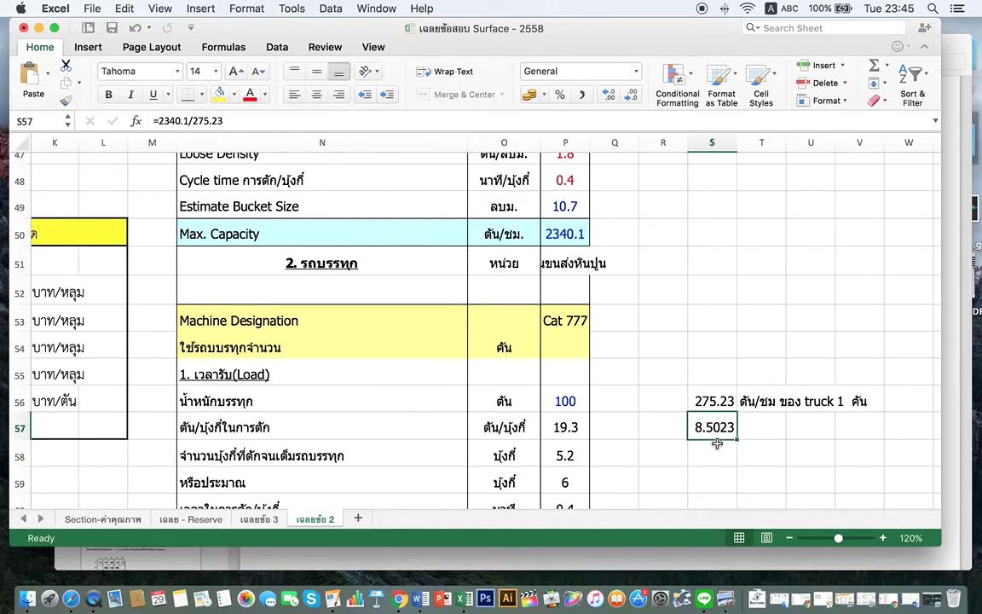
pyautogui.scroll(-10, 713, 456)
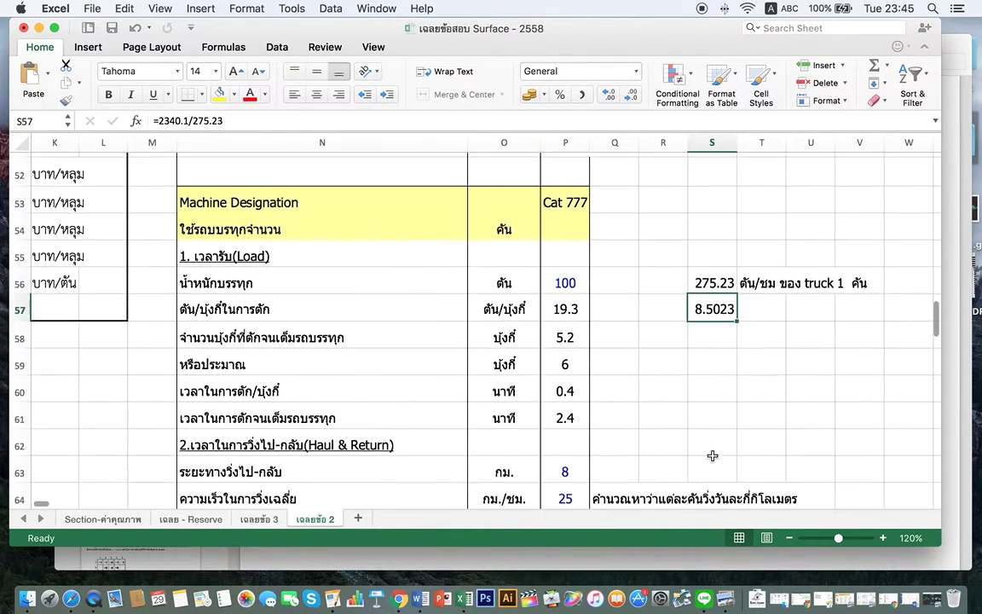
pyautogui.scroll(-2, 713, 457)
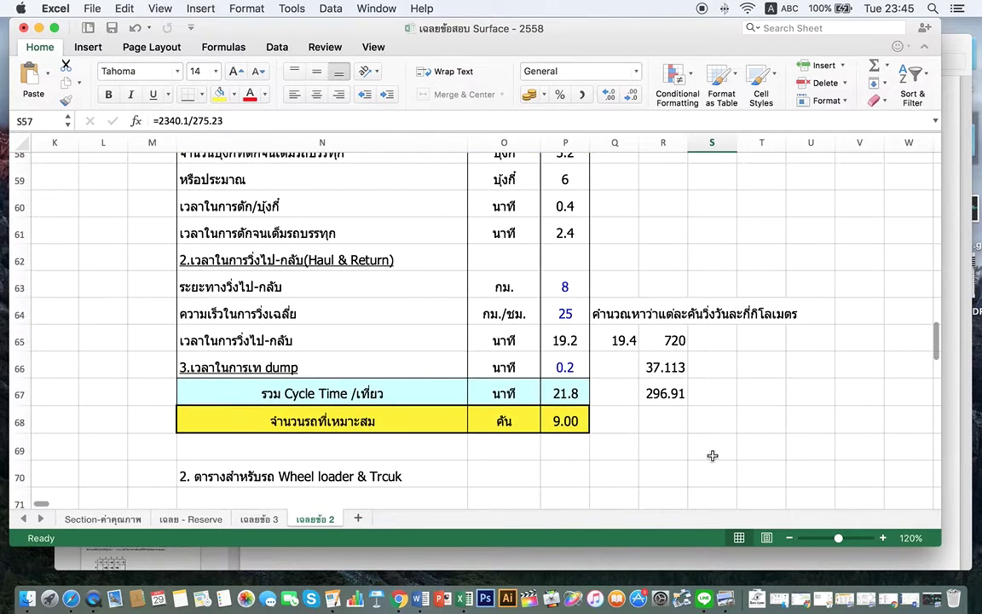
pyautogui.scroll(2, 713, 456)
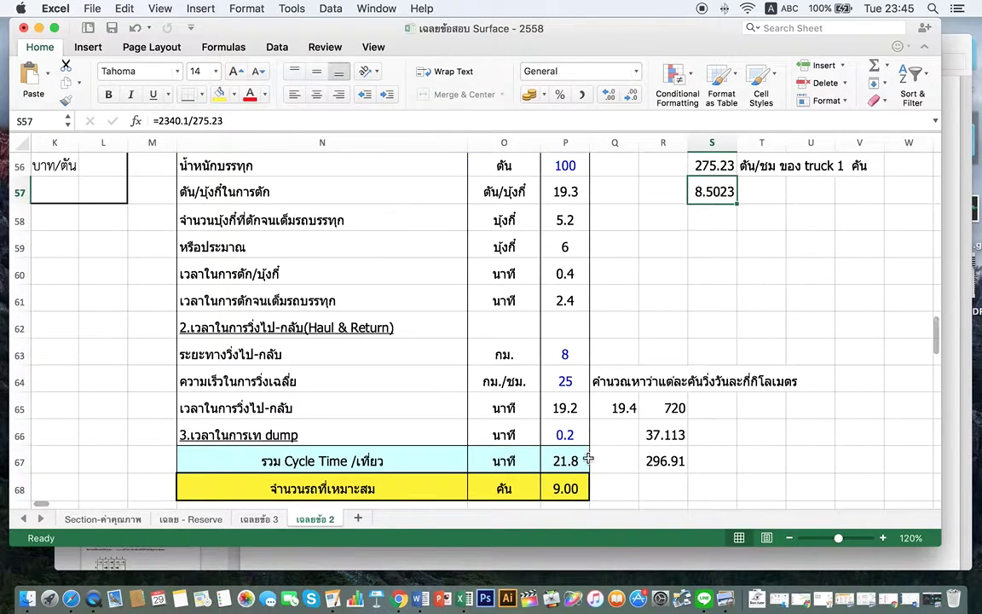
# - Inspect the suitable truck count formula in P68 and the start of the Wheel loader table beneath it
pyautogui.click(566, 488)
pyautogui.scroll(-3, 577, 480)
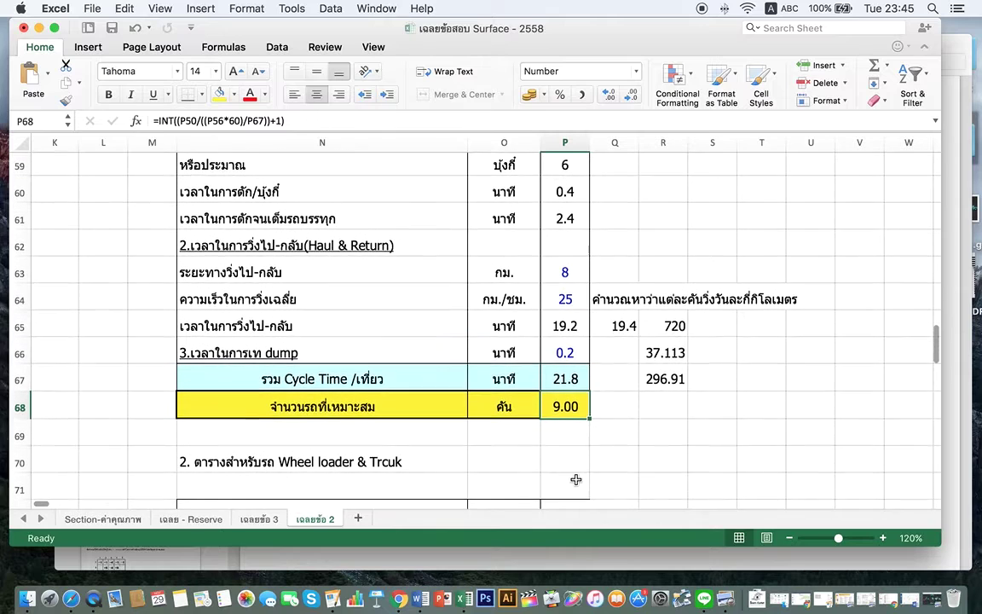
pyautogui.scroll(-1, 563, 418)
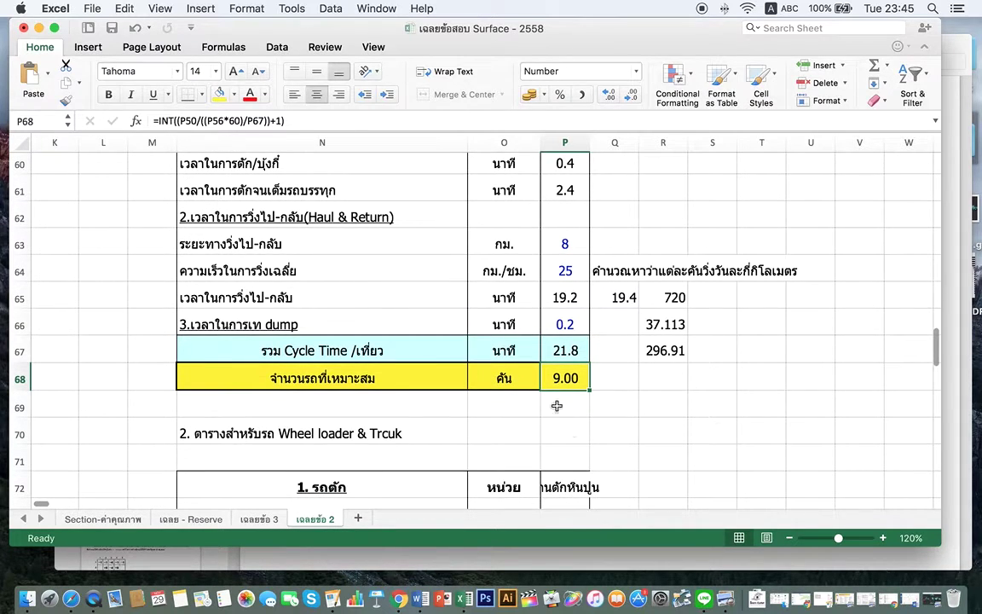
pyautogui.scroll(-3, 557, 408)
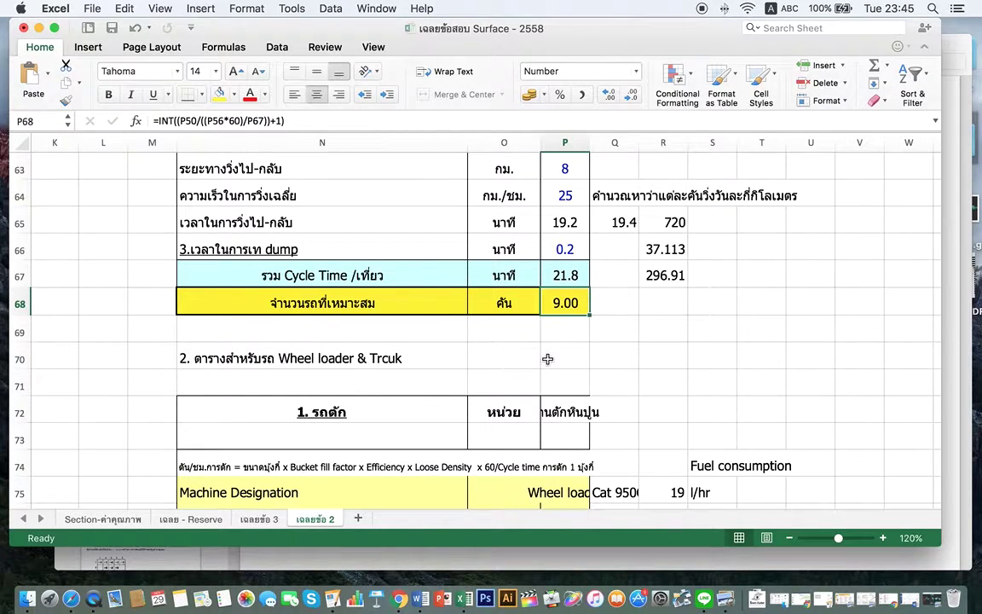
pyautogui.scroll(-1, 554, 371)
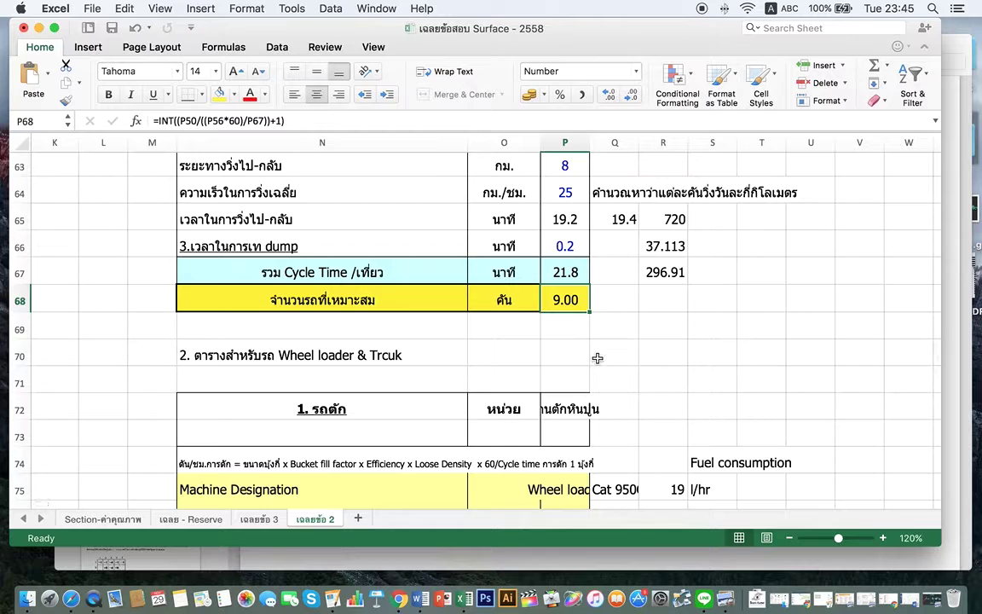
pyautogui.scroll(-2, 591, 348)
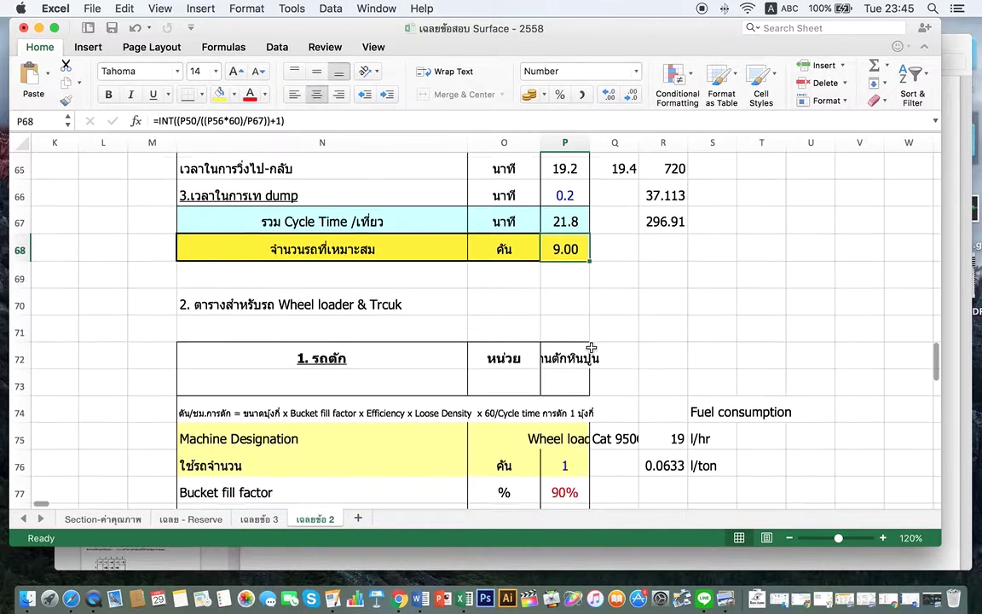
# - Look back over the Cat 992 loader and Cat 777 truck calculation tables that lead to the suitable truck count
pyautogui.scroll(5, 591, 348)
pyautogui.scroll(-1, 591, 350)
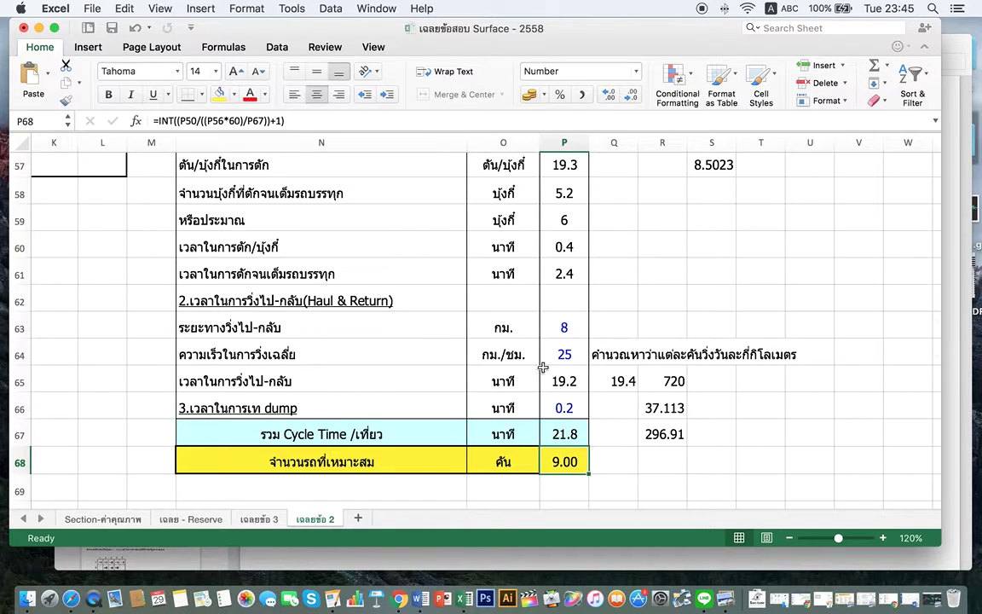
pyautogui.scroll(10, 483, 345)
pyautogui.hscroll(1, 483, 344)
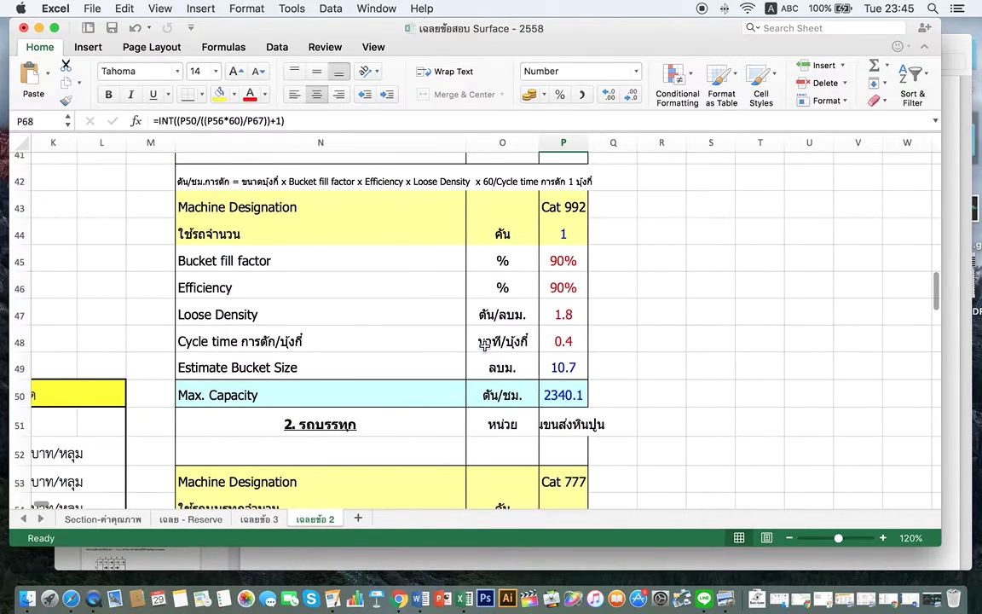
pyautogui.scroll(-8, 511, 350)
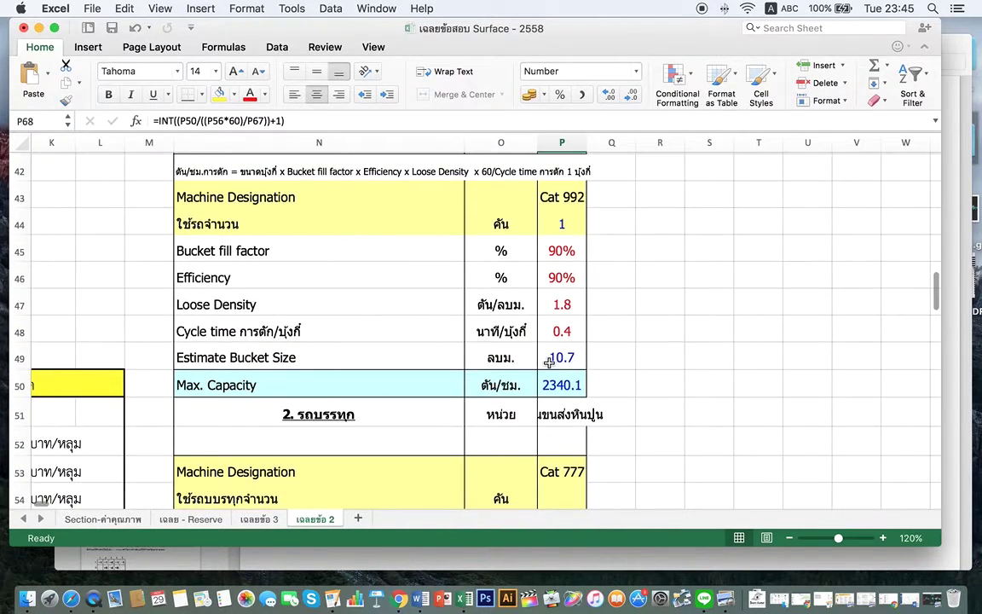
pyautogui.scroll(-10, 550, 365)
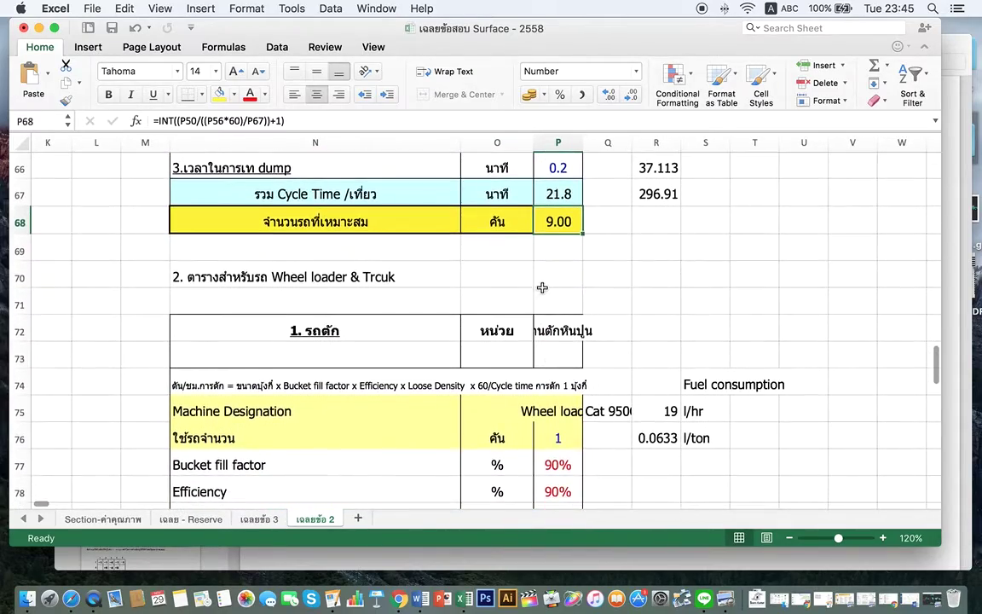
pyautogui.scroll(2, 542, 292)
pyautogui.scroll(20, 543, 292)
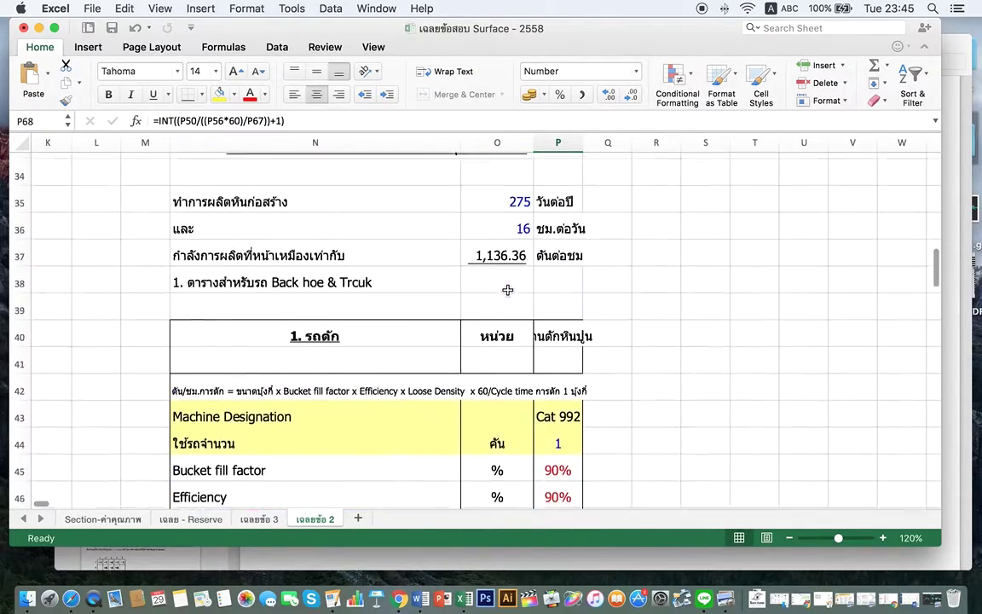
# - Show the Owning&Operating Cost table at the start of the sheet and reduce the zoom to 80%
pyautogui.scroll(10, 507, 290)
pyautogui.hscroll(-10, 508, 290)
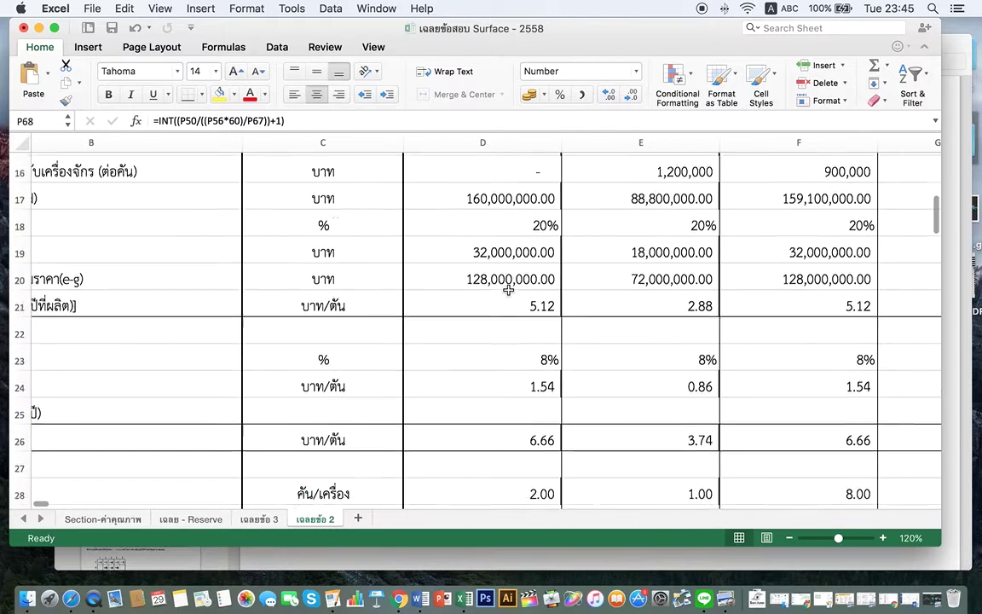
pyautogui.scroll(3, 508, 290)
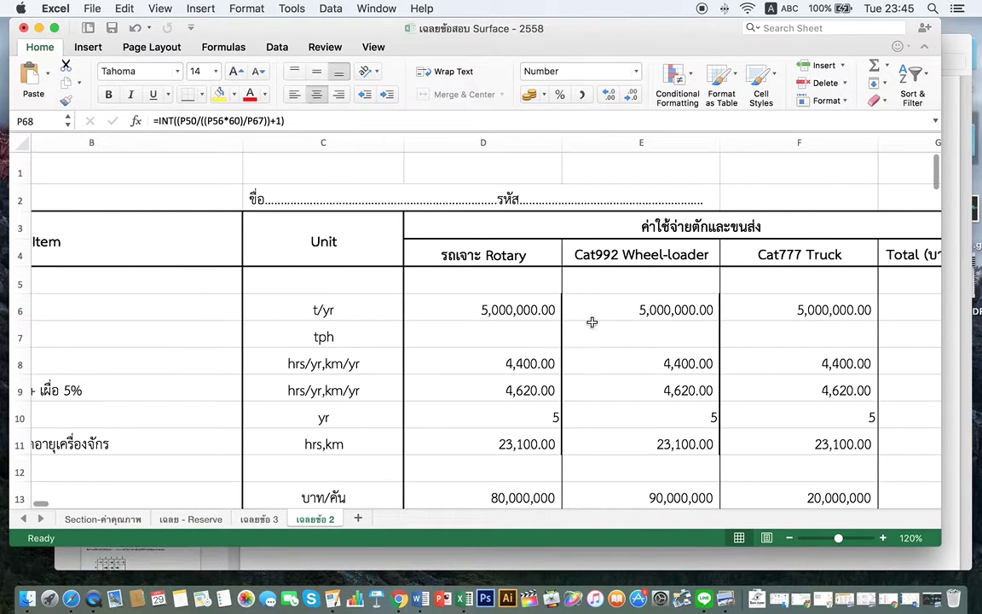
pyautogui.click(790, 539)
pyautogui.click(790, 540)
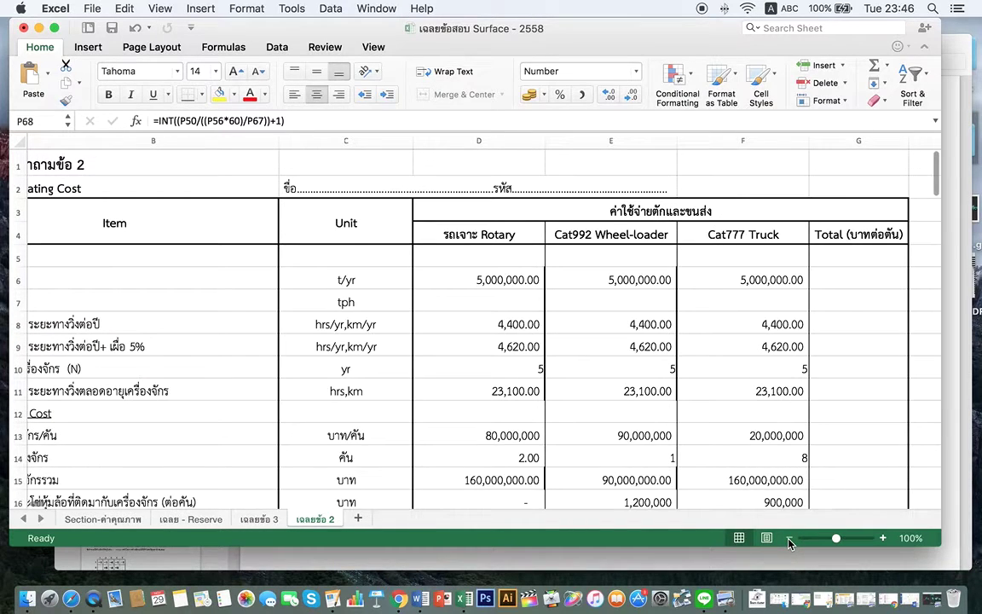
pyautogui.click(790, 540)
pyautogui.hscroll(-3, 641, 411)
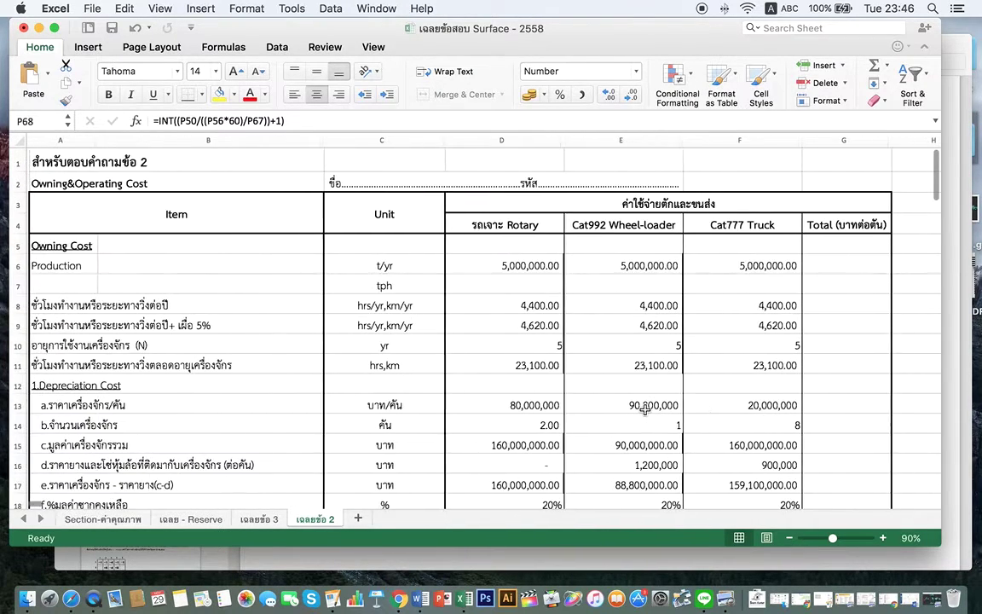
pyautogui.scroll(-2, 614, 414)
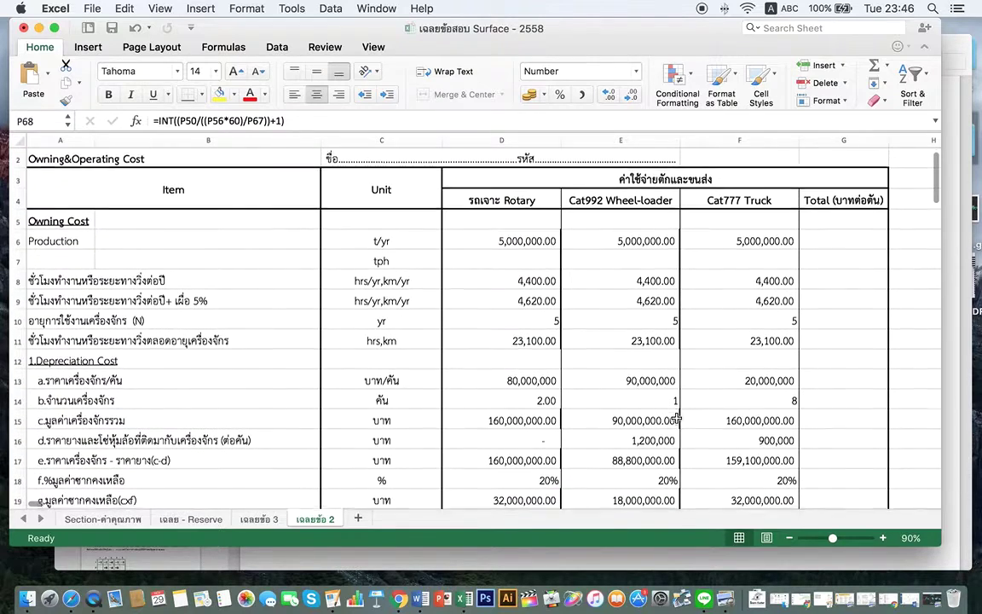
pyautogui.scroll(1, 631, 414)
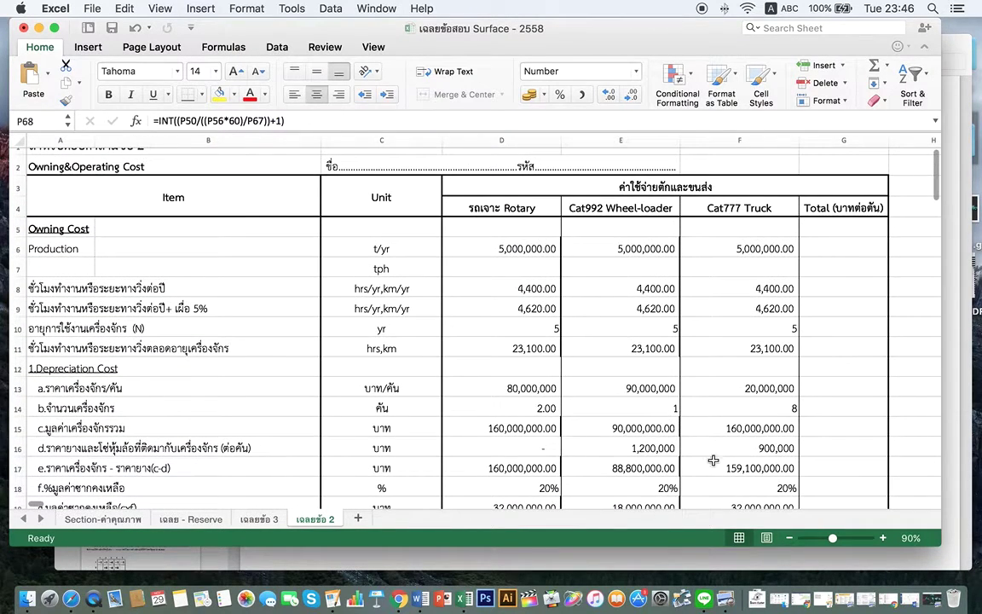
pyautogui.click(790, 539)
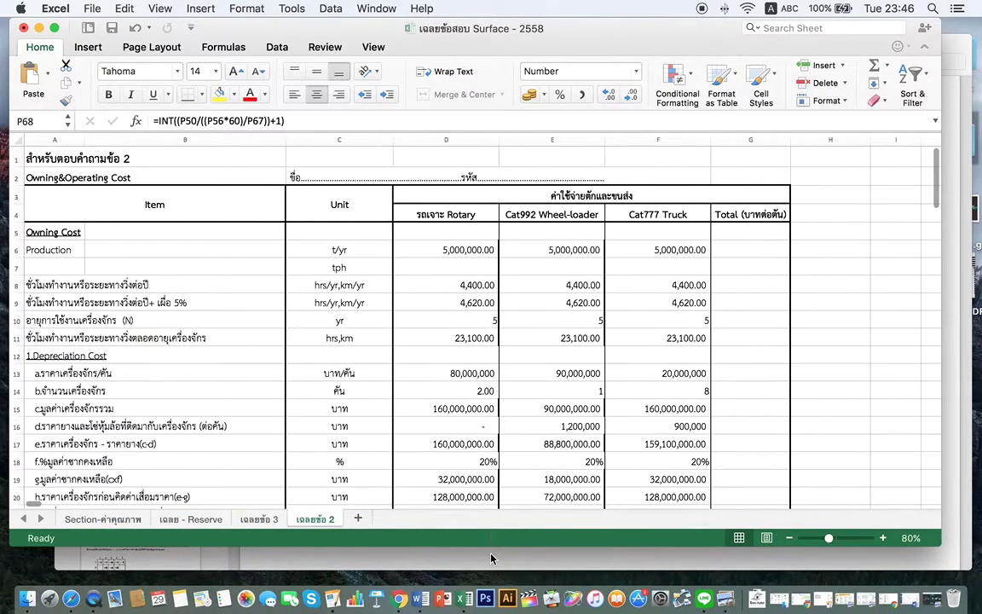
# - Switch to the exam PDF in Preview, highlight the unit บาทต่อตัน in question 2, and return to the Excel workbook
pyautogui.press('super+Tab')
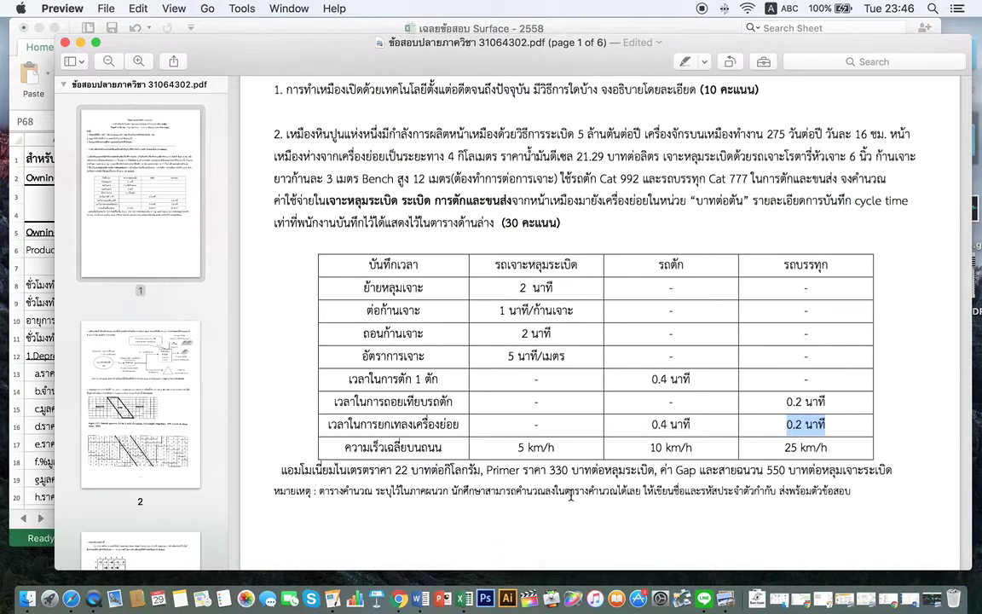
pyautogui.moveTo(697, 201); pyautogui.dragTo(746, 201)
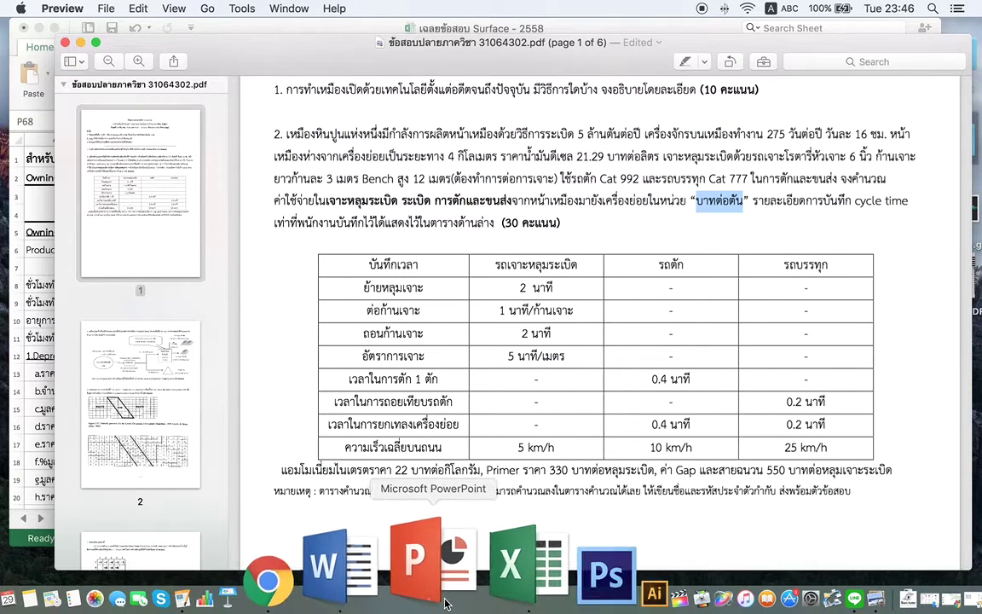
pyautogui.click(462, 595)
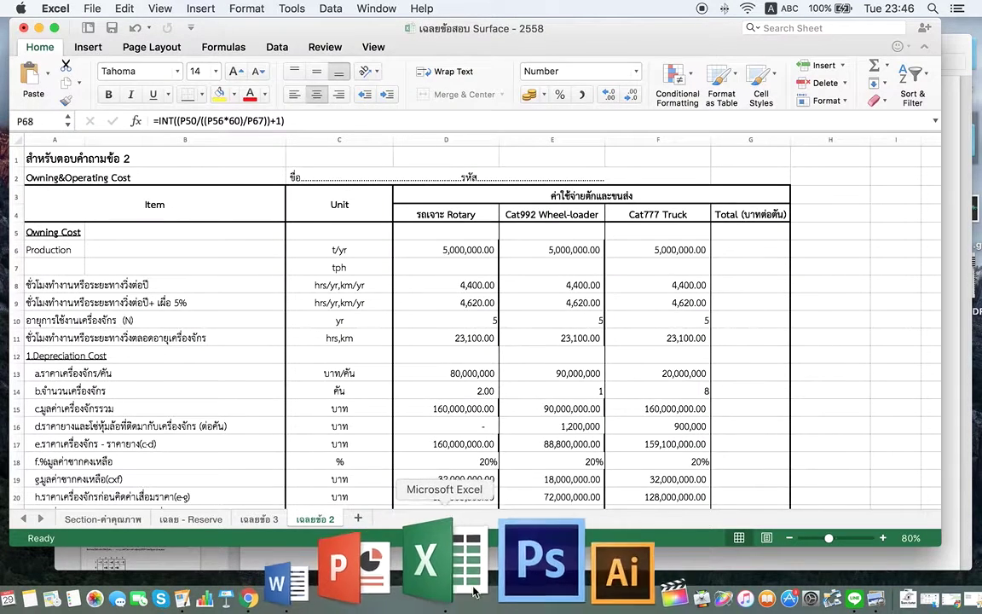
# - Inspect the Cat992 Wheel-loader's yearly working hours in E8 and its machine price in E13
pyautogui.click(781, 372)
pyautogui.click(570, 275)
pyautogui.click(573, 303)
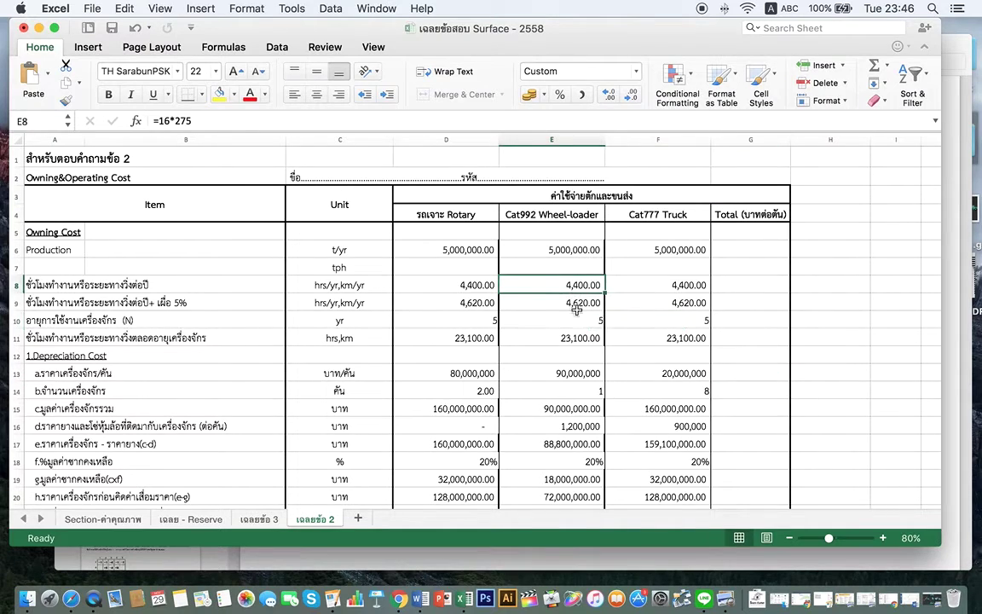
pyautogui.click(554, 371)
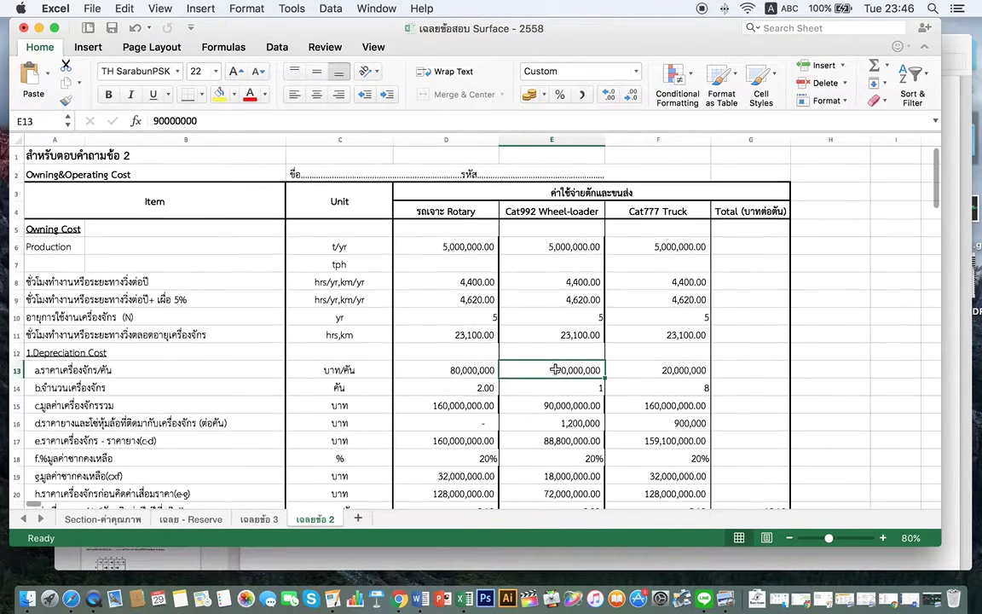
# - Hide the รถเจาะ Rotary column D in the Owning&Operating Cost table
pyautogui.click(436, 140)
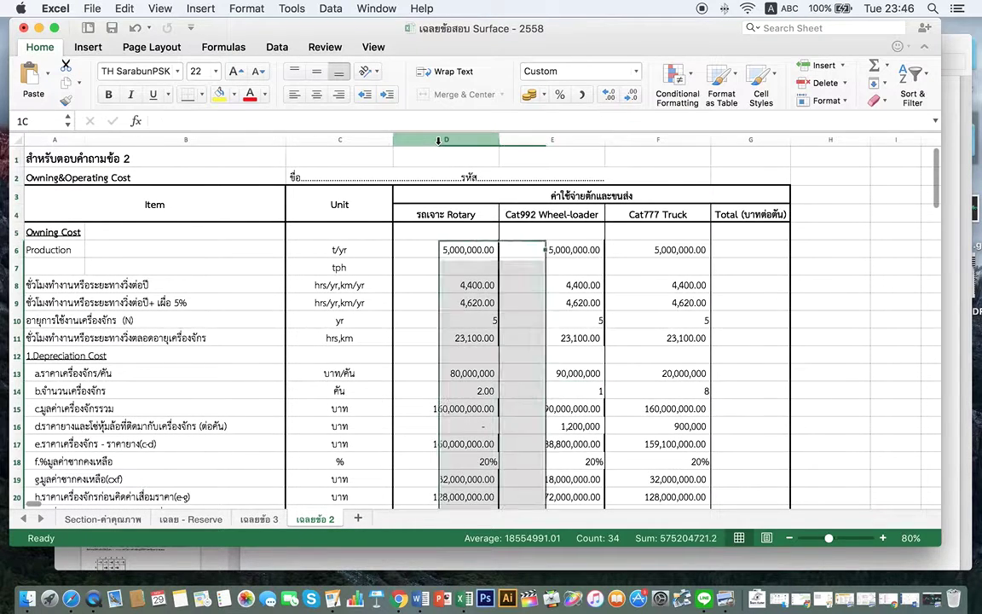
pyautogui.rightClick(438, 143)
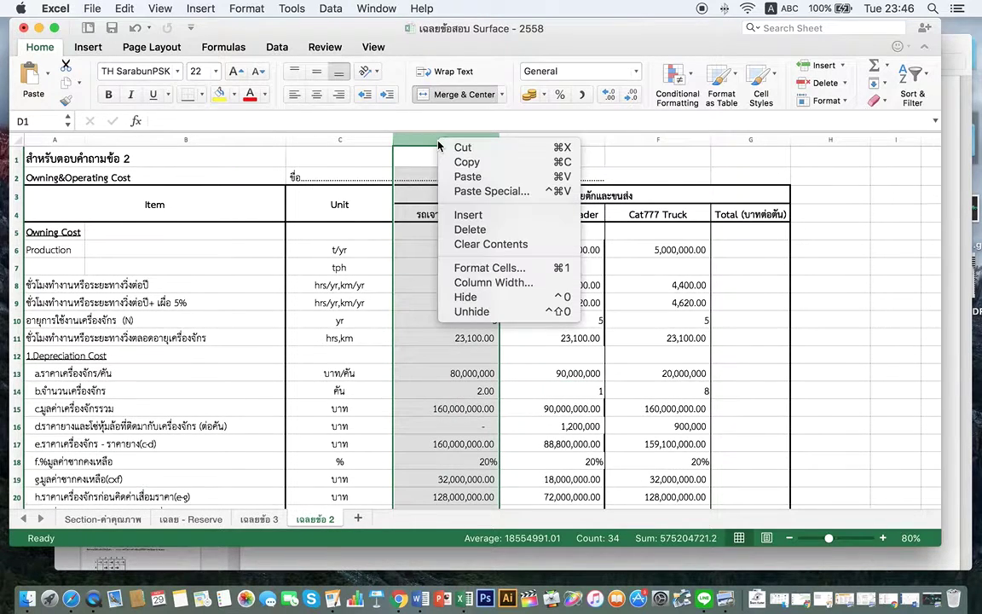
pyautogui.click(475, 297)
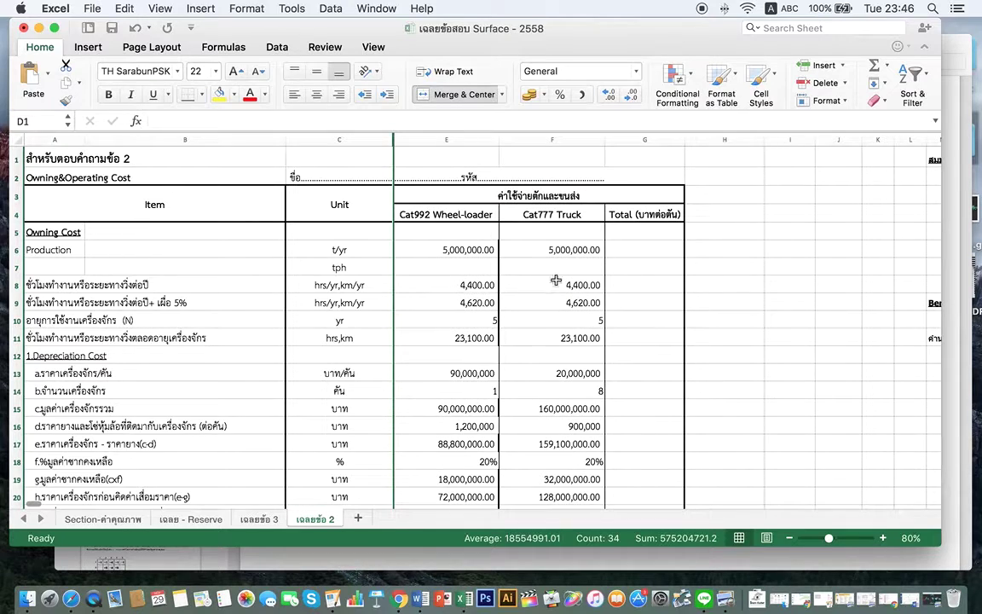
pyautogui.click(642, 284)
# - Examine the depreciation rows and the Wheel-loader price in E13, and point out the Owning&Operating Cost heading in A2
pyautogui.scroll(-3, 575, 390)
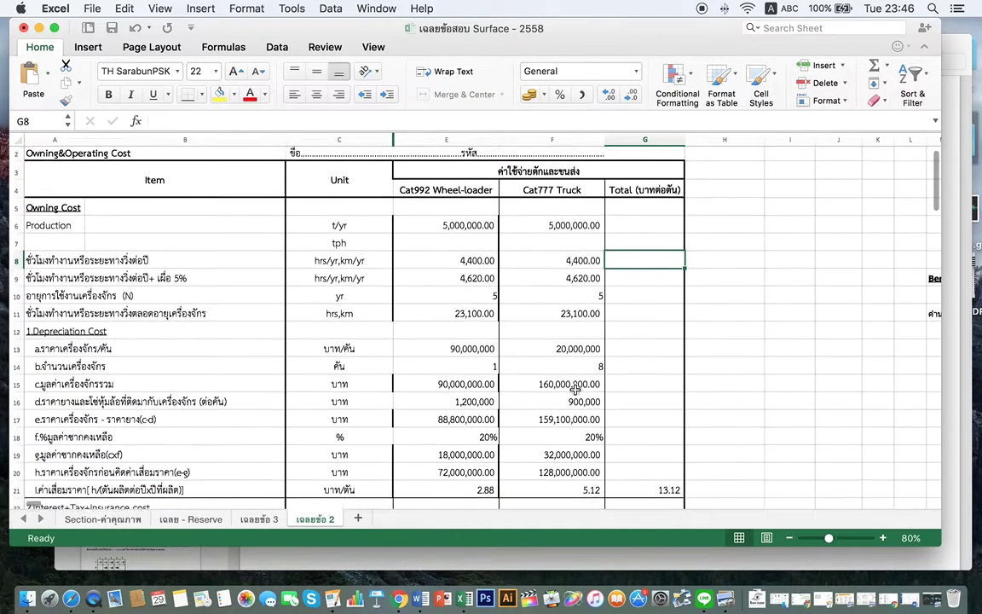
pyautogui.click(502, 342)
pyautogui.click(478, 326)
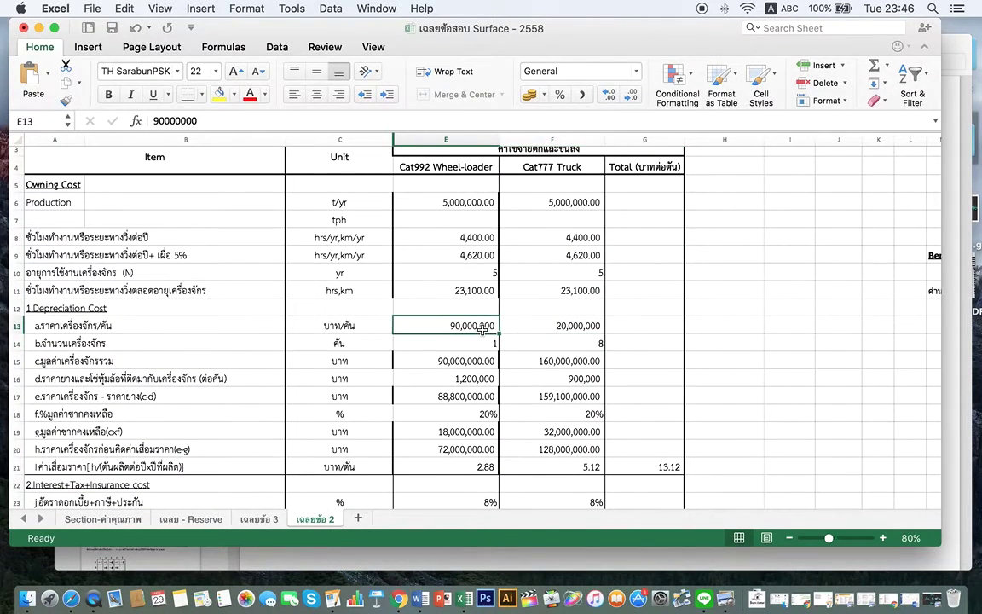
pyautogui.scroll(2, 482, 333)
pyautogui.hscroll(-1, 483, 333)
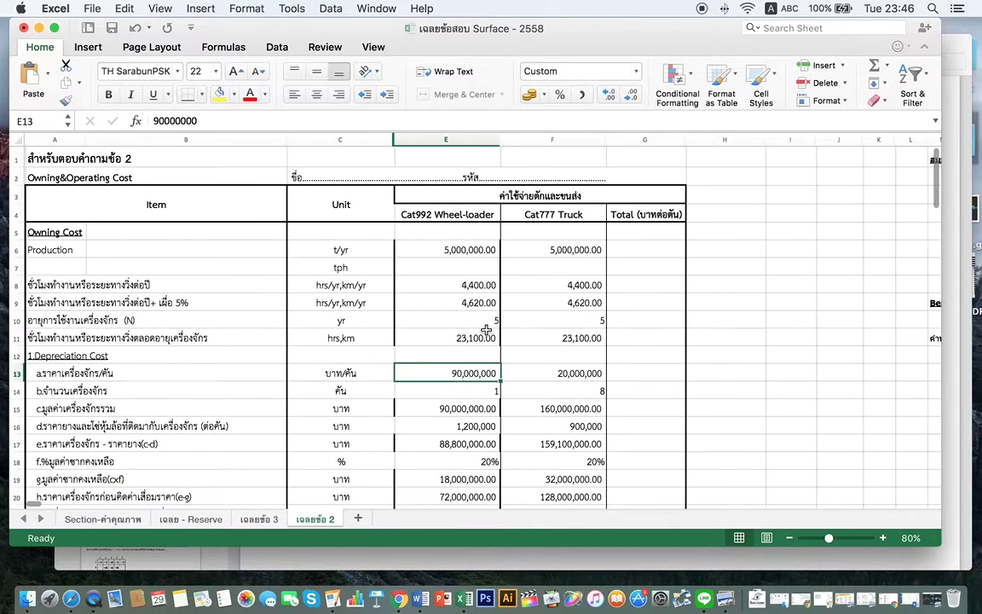
pyautogui.click(53, 179)
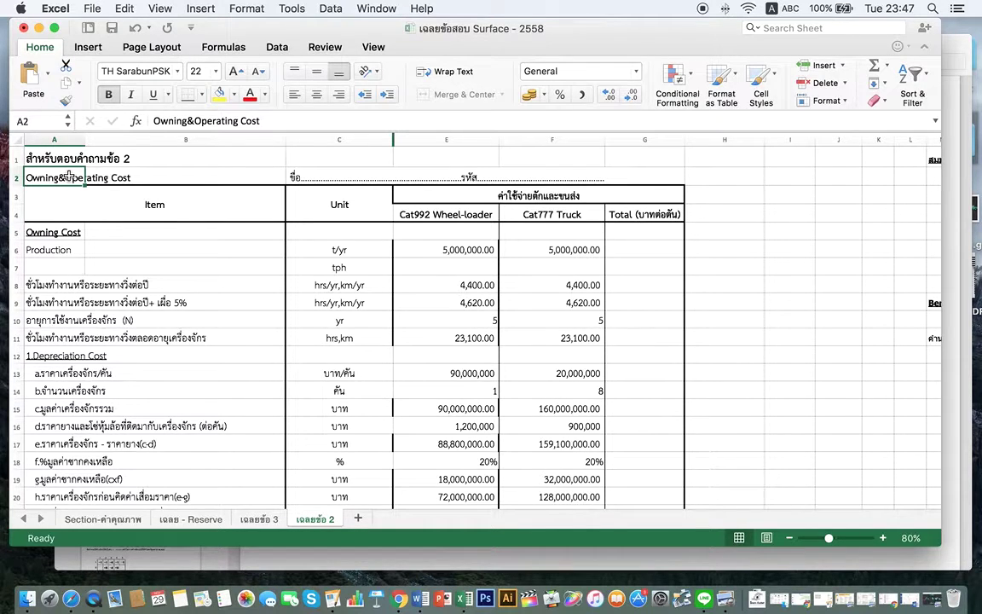
# - Point out the Owning&Operating Cost heading in A2 and enlarge the worksheet view to 110%
pyautogui.click(164, 173)
pyautogui.click(66, 179)
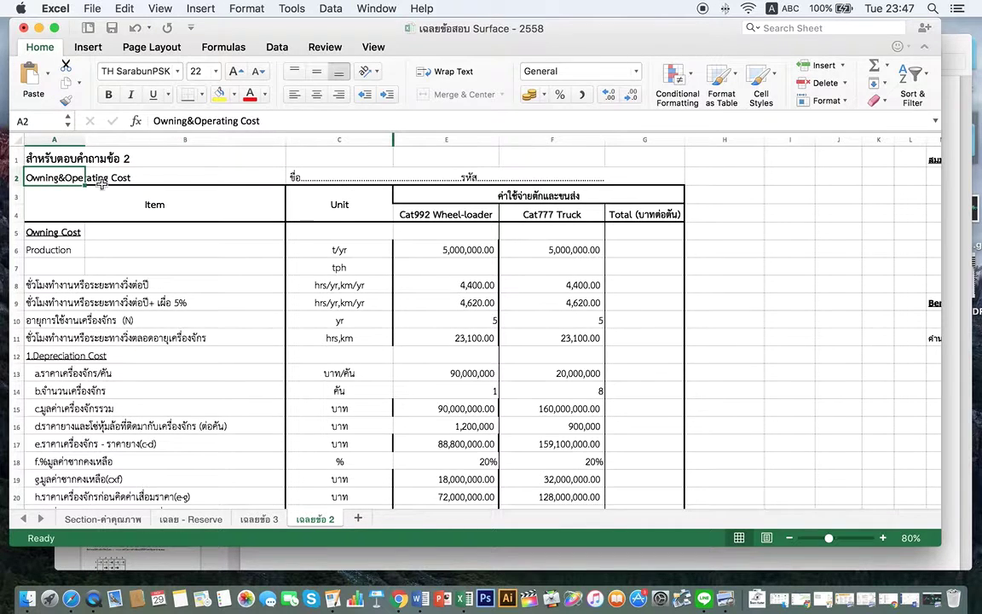
pyautogui.click(883, 538)
pyautogui.click(884, 538)
pyautogui.click(884, 538)
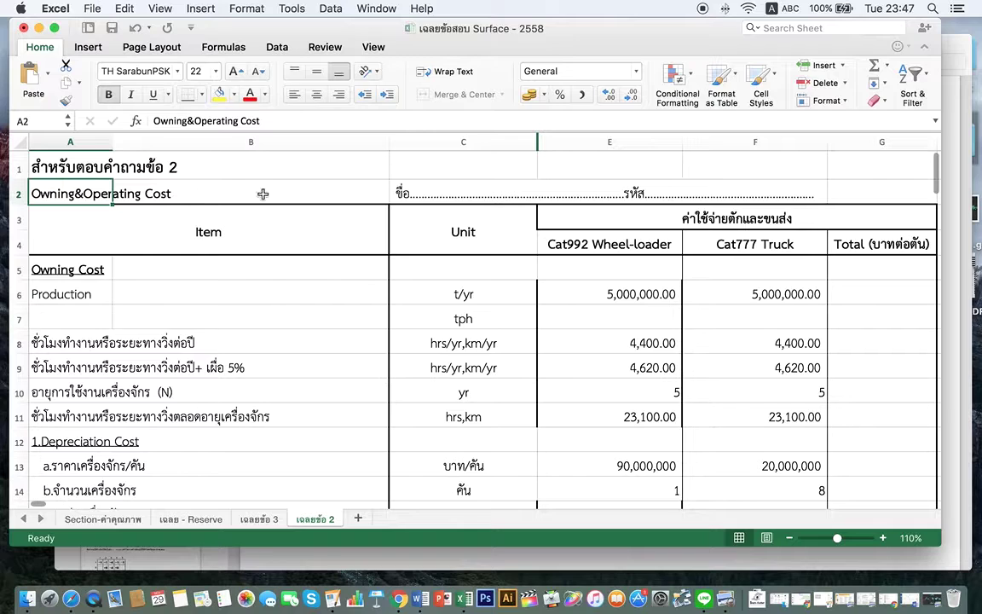
pyautogui.click(253, 310)
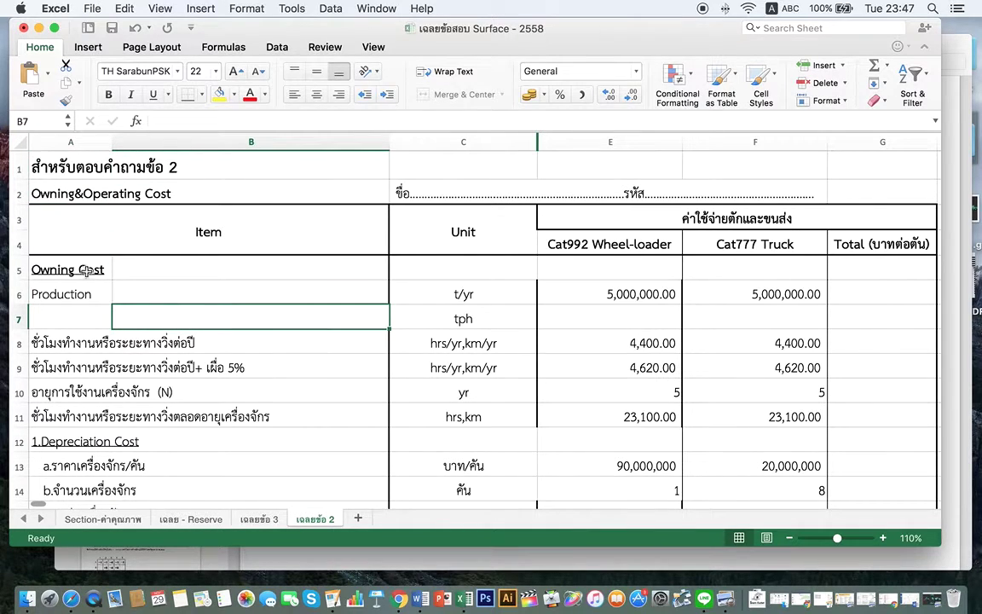
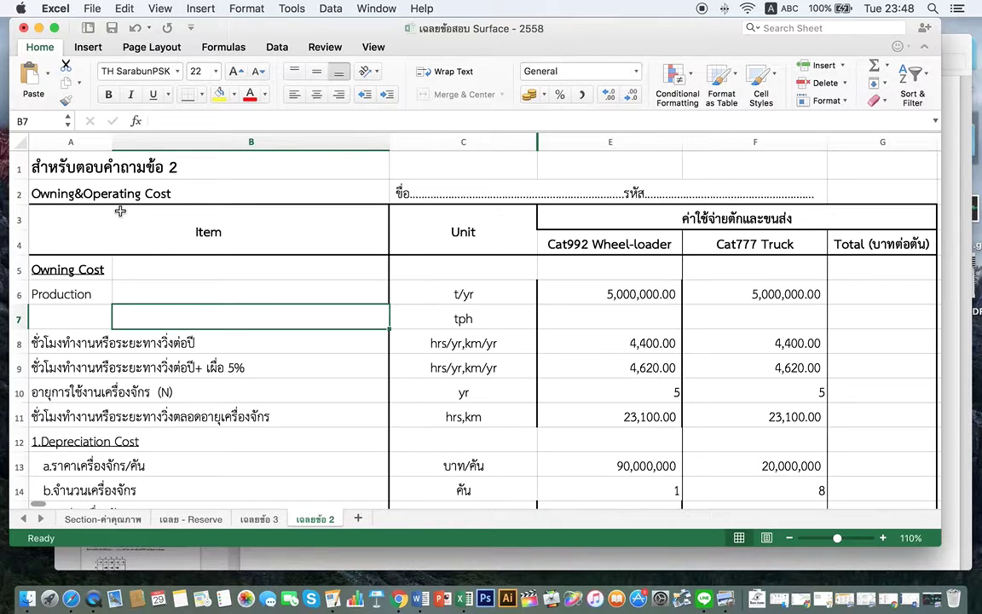
# - Look over the Owning Cost rows and examine the Cat992 Wheel-loader's machine life in E10, heading in E4 and price in E13
pyautogui.scroll(-1, 120, 211)
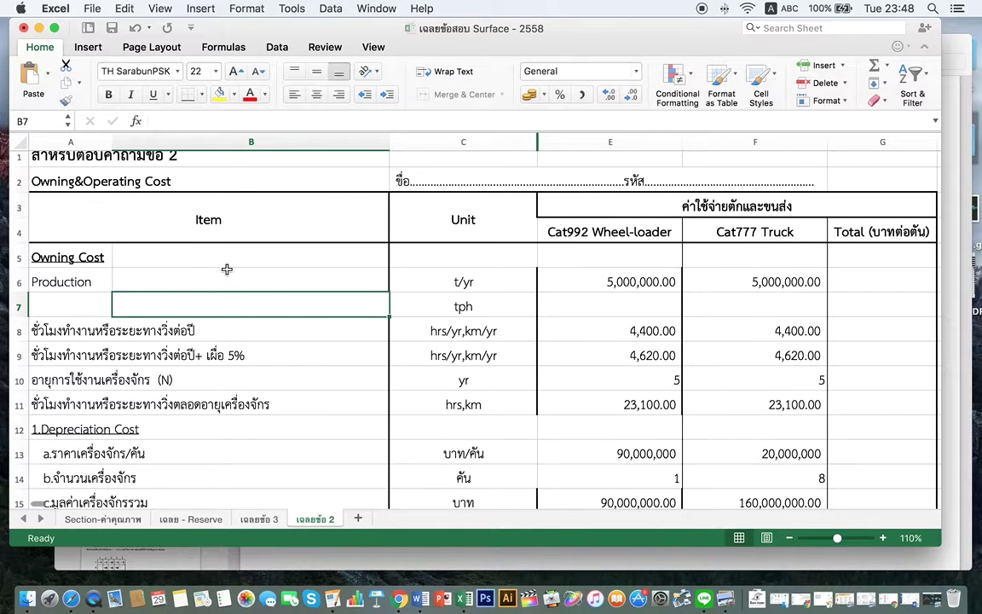
pyautogui.scroll(1, 204, 243)
pyautogui.scroll(-5, 228, 265)
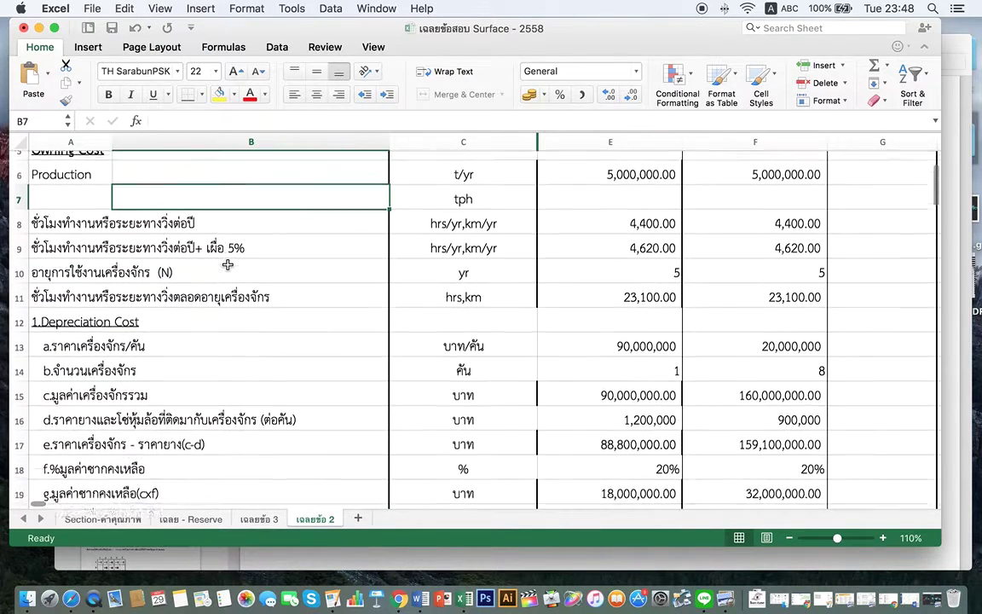
pyautogui.scroll(2, 281, 298)
pyautogui.scroll(3, 282, 298)
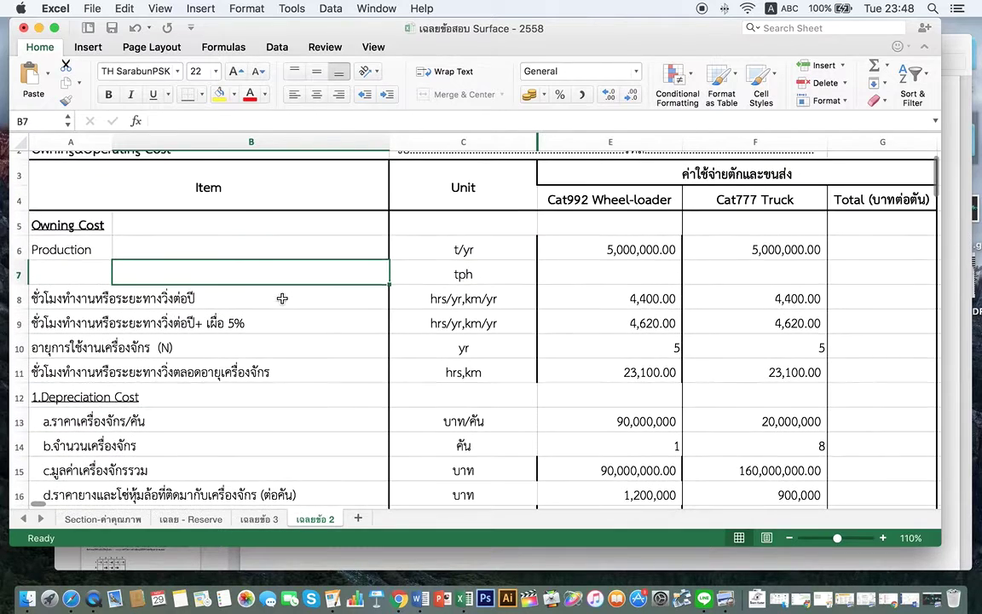
pyautogui.click(625, 346)
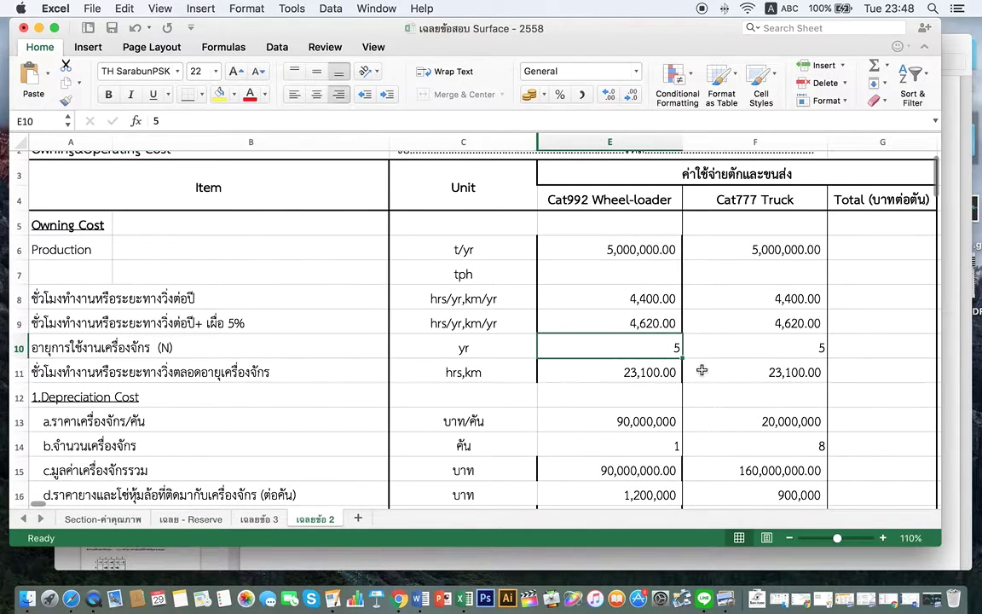
pyautogui.click(620, 199)
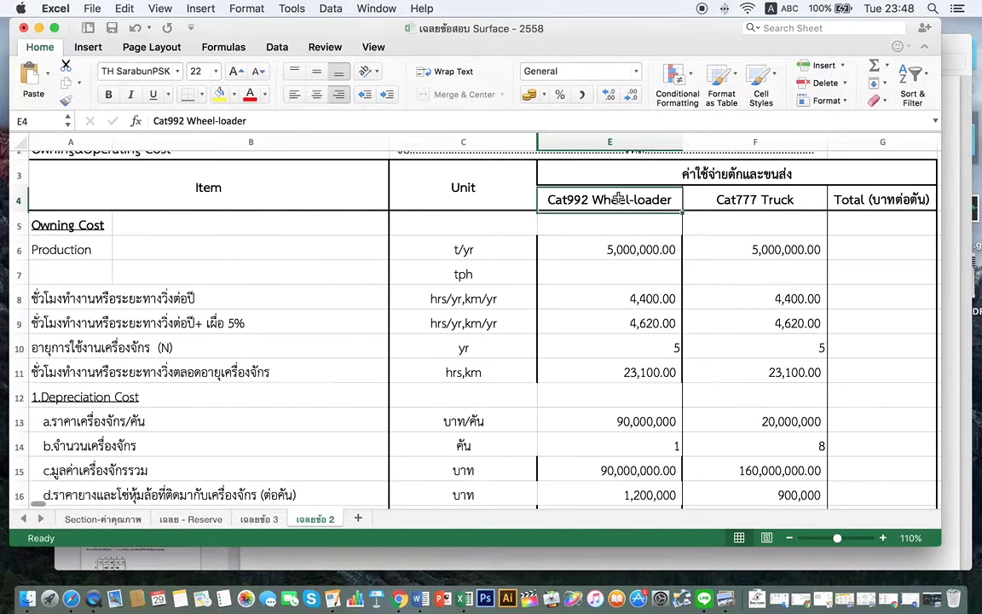
pyautogui.click(606, 392)
pyautogui.click(613, 415)
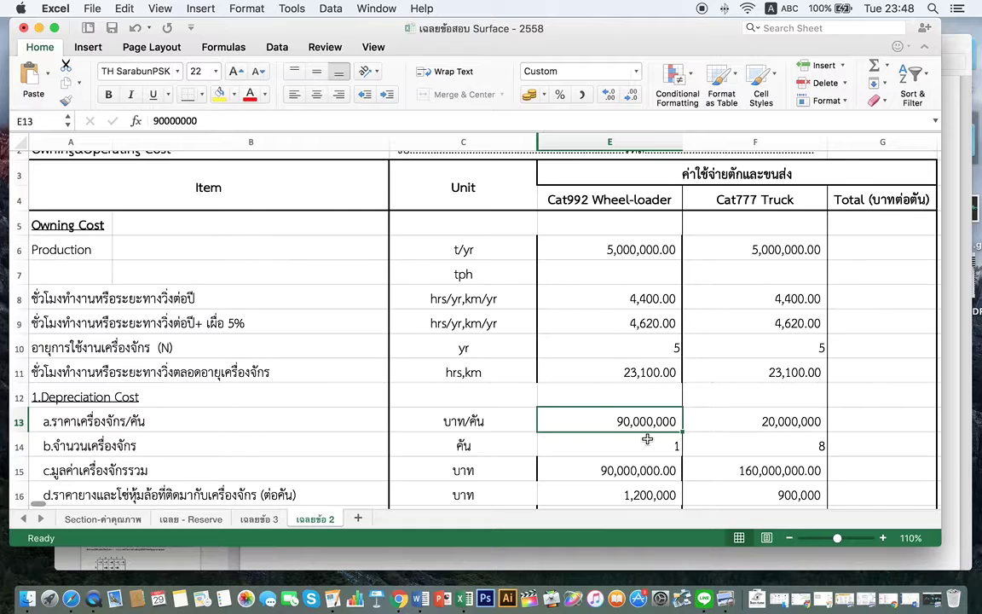
# - Inspect the Wheel-loader's yearly production in E6, working hours in E8 and E9, machine life in E10 and lifetime hours in E11
pyautogui.click(635, 252)
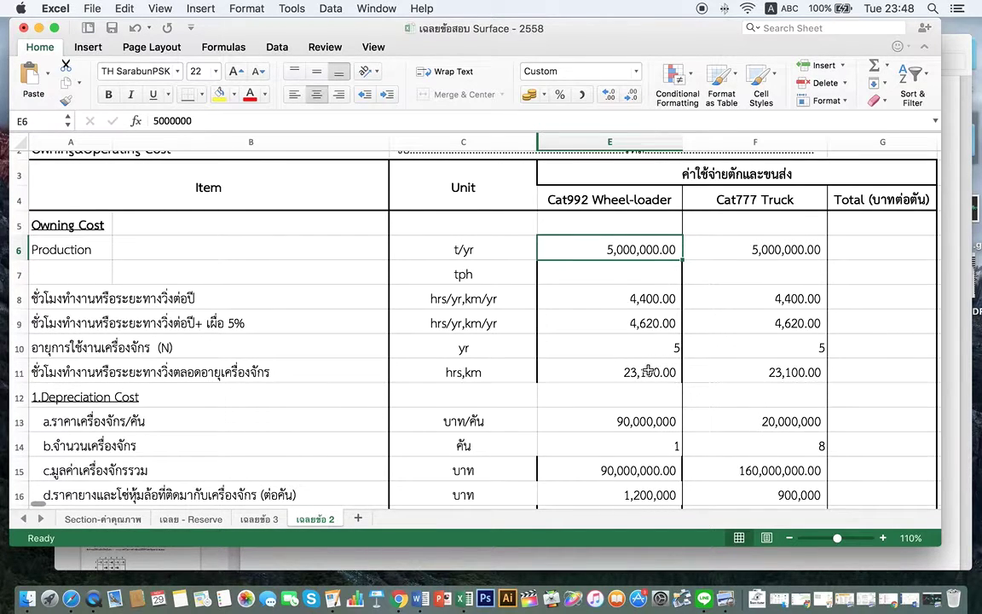
pyautogui.click(634, 299)
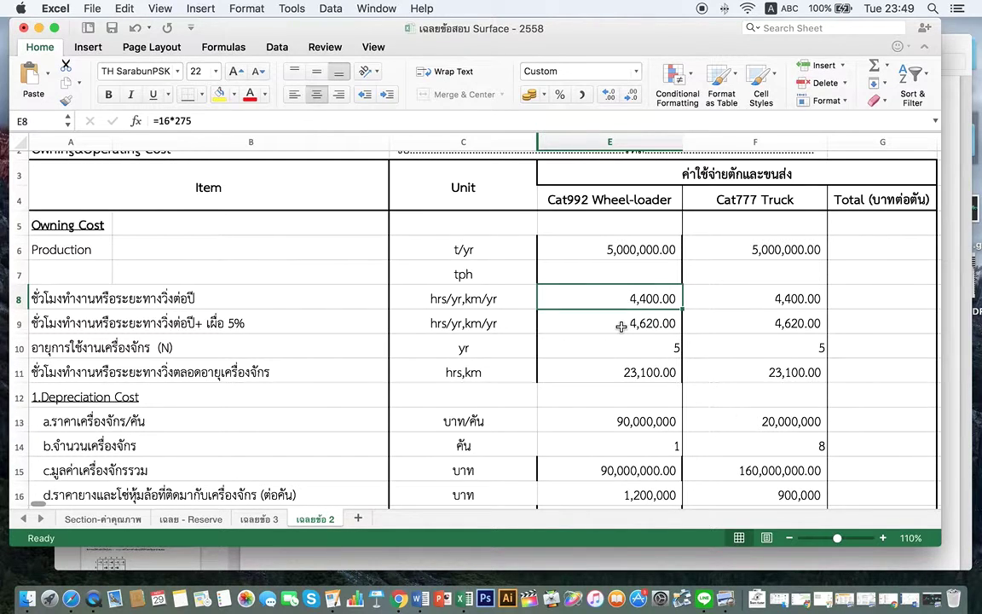
pyautogui.click(622, 325)
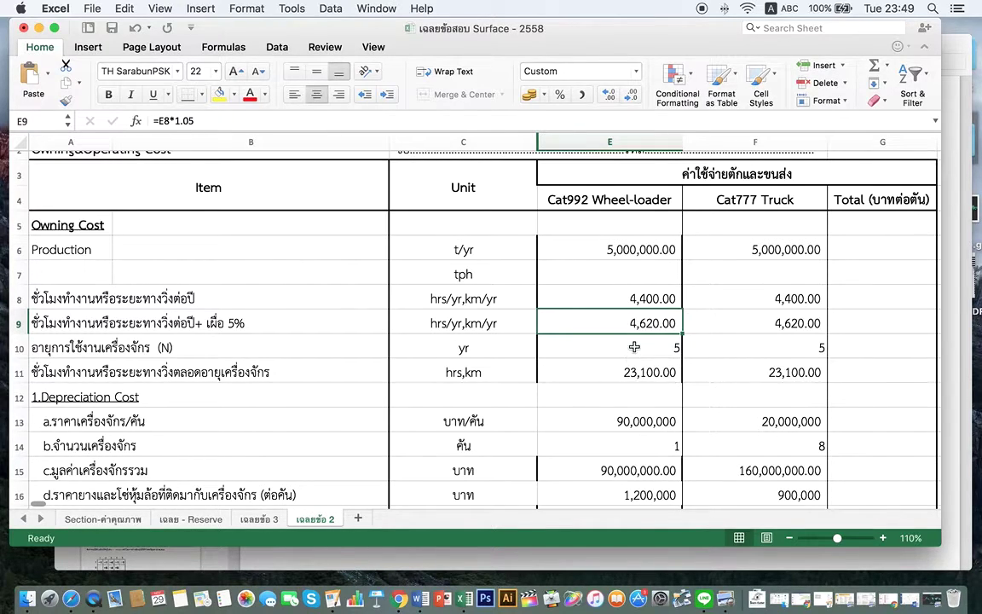
pyautogui.click(622, 349)
pyautogui.click(622, 376)
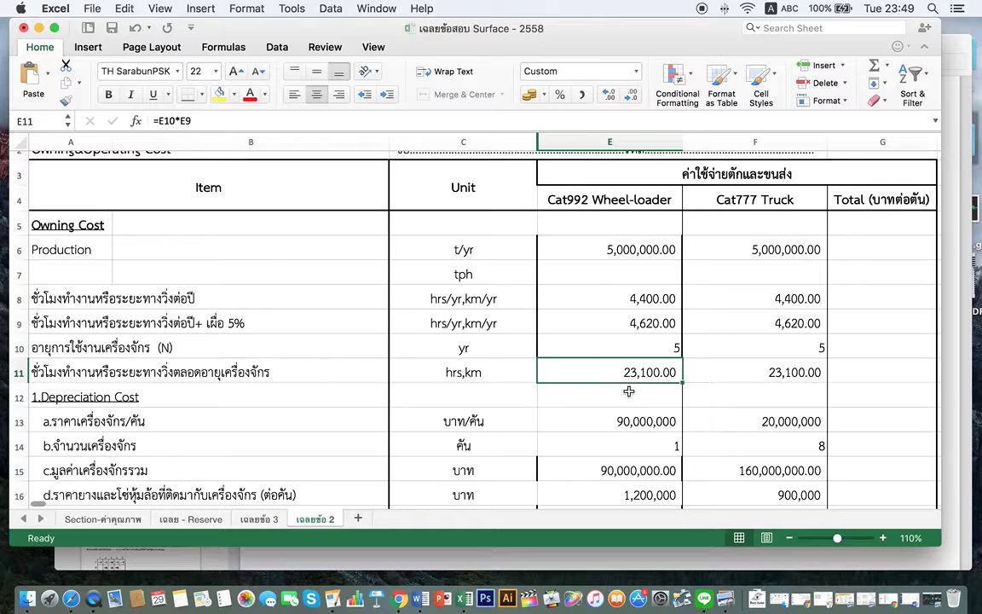
# - Retrace the Wheel-loader's lifetime hours in E11 from the machine life in E10 and the yearly hours with allowance in E9
pyautogui.click(608, 342)
pyautogui.click(665, 368)
pyautogui.press('Up')
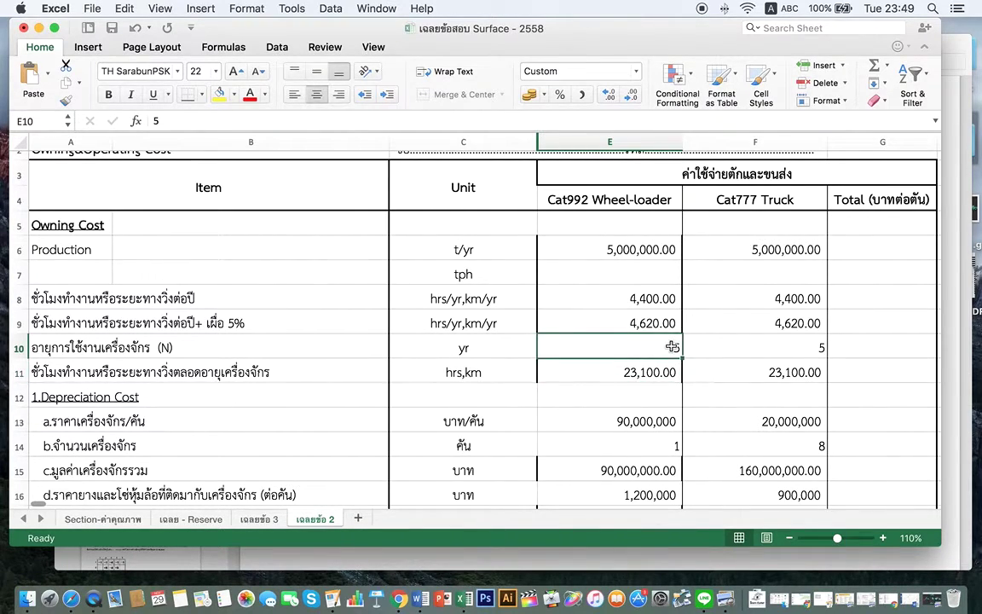
pyautogui.press('Up')
pyautogui.press('Down')
pyautogui.press('Down')
pyautogui.press('Down')
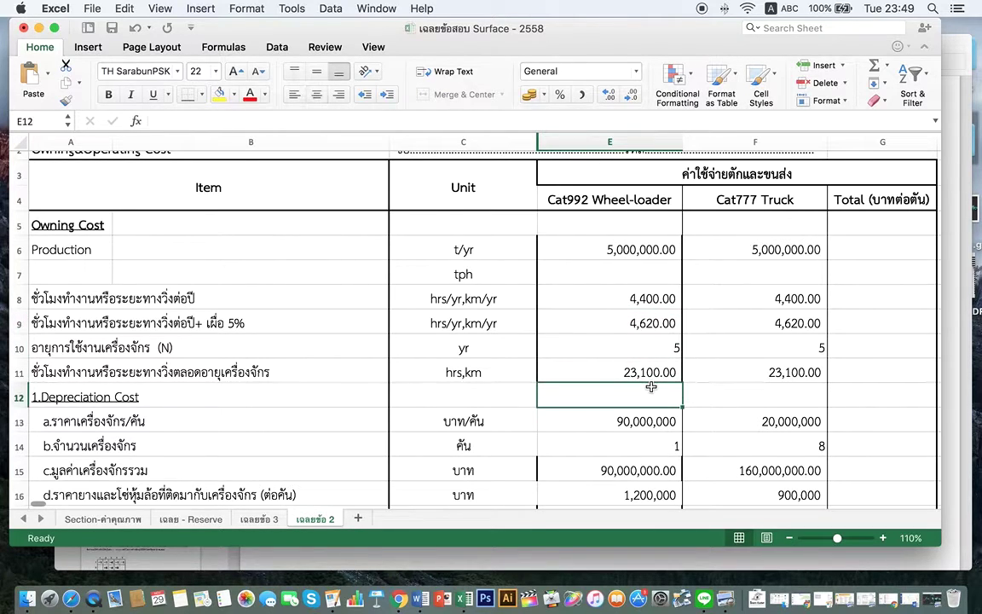
# - Inspect the Wheel-loader's unit price in E13, number of machines in E14 and total machine value formula in E15
pyautogui.scroll(-3, 652, 375)
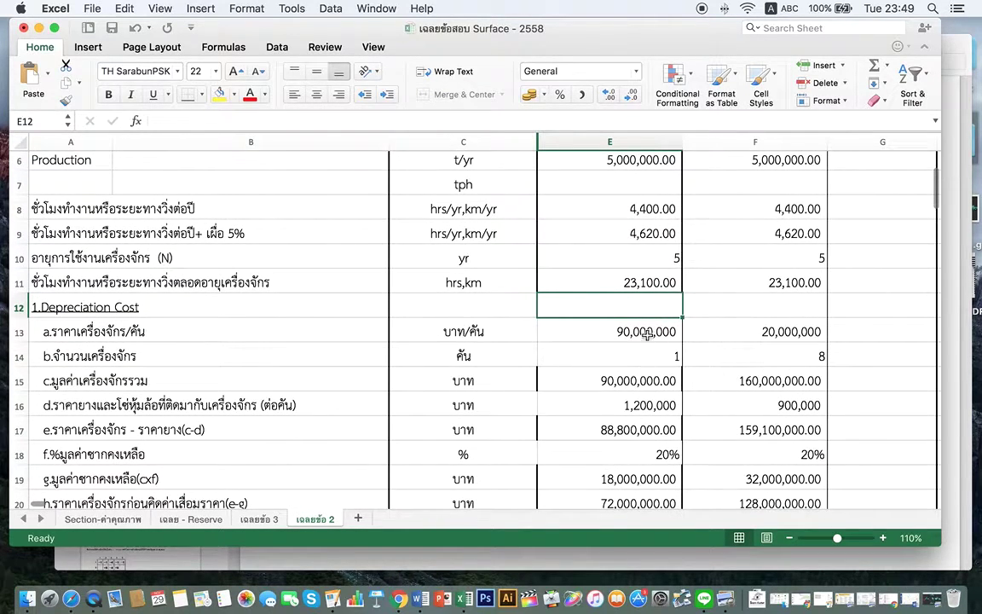
pyautogui.click(631, 330)
pyautogui.scroll(-1, 633, 355)
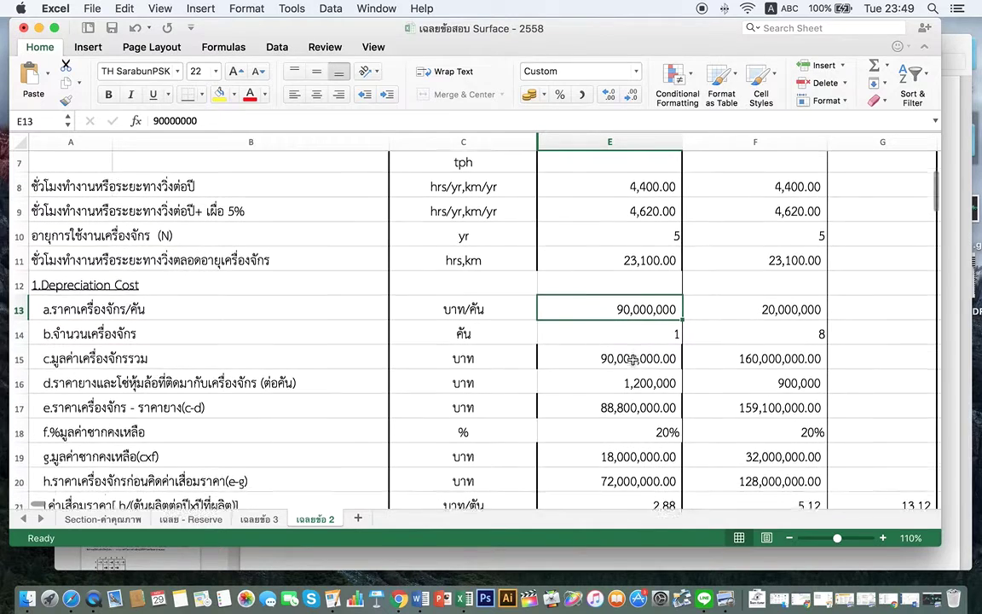
pyautogui.press('Down')
pyautogui.press('Down')
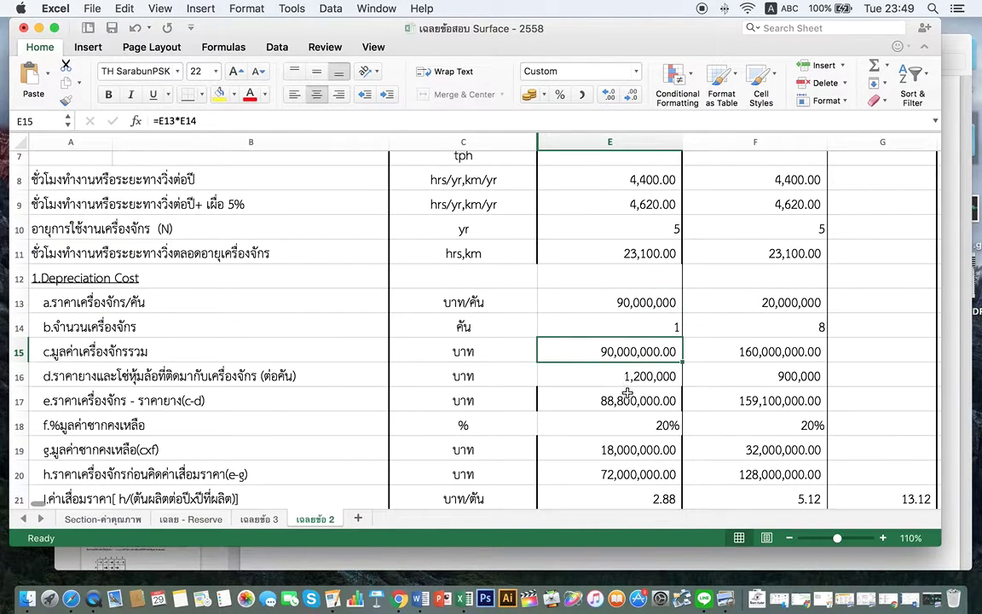
pyautogui.click(666, 327)
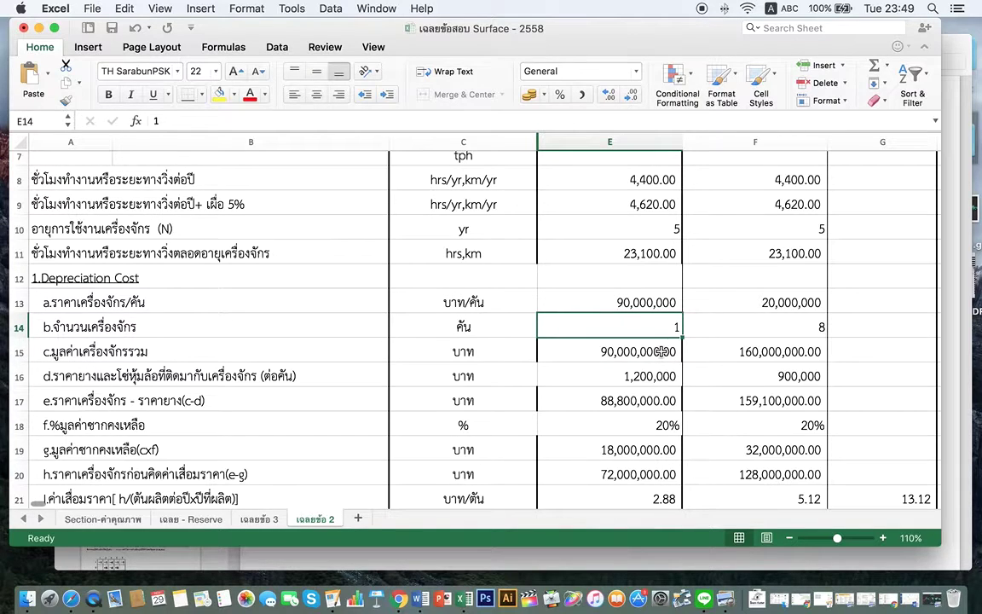
pyautogui.click(663, 352)
# - Inspect the Wheel-loader's tyre and chain price formula in E16 and the machine price less tyres in E17
pyautogui.click(656, 376)
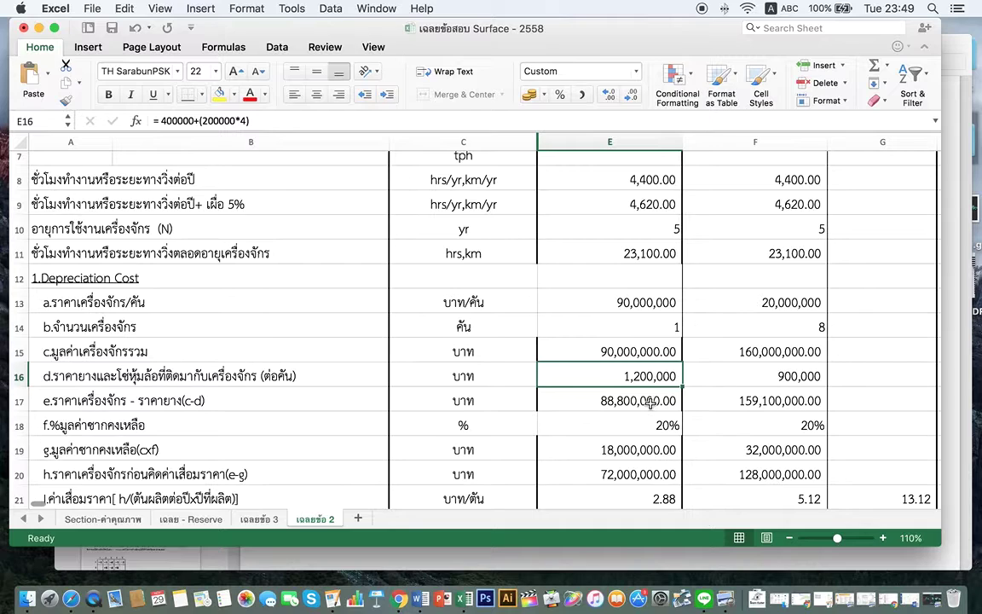
pyautogui.scroll(-1, 649, 401)
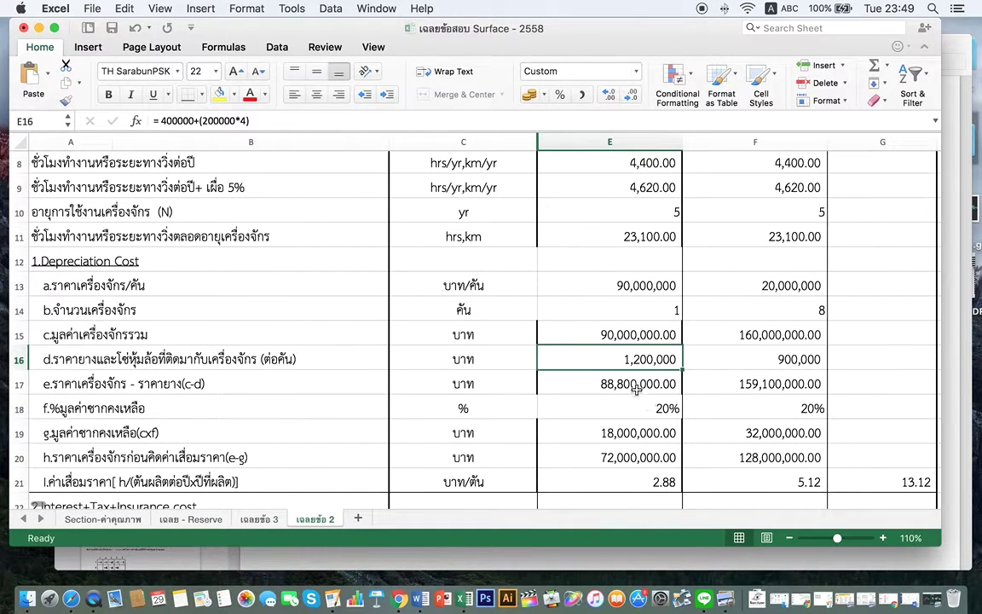
pyautogui.click(640, 382)
pyautogui.click(638, 358)
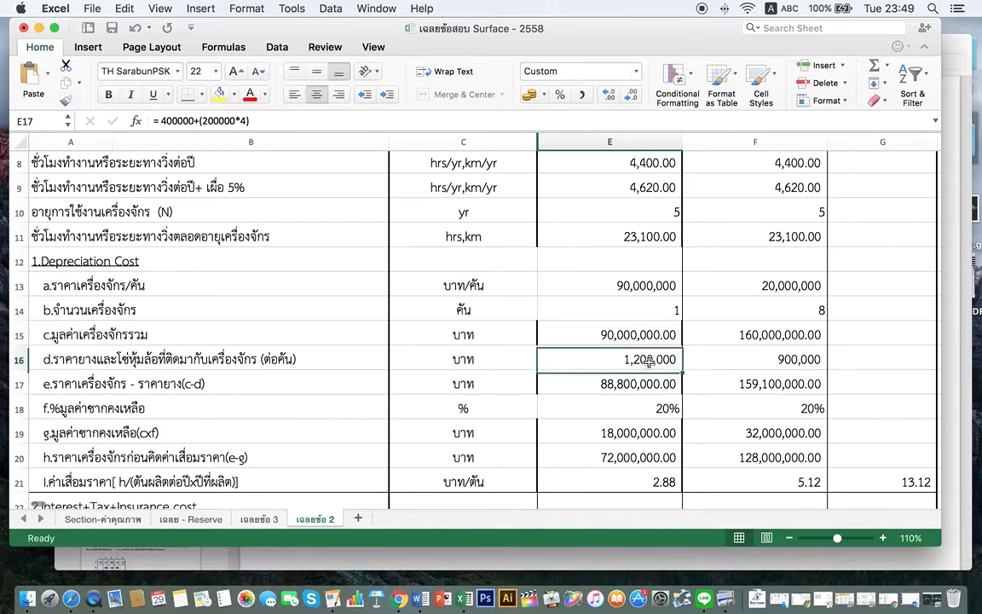
pyautogui.click(643, 388)
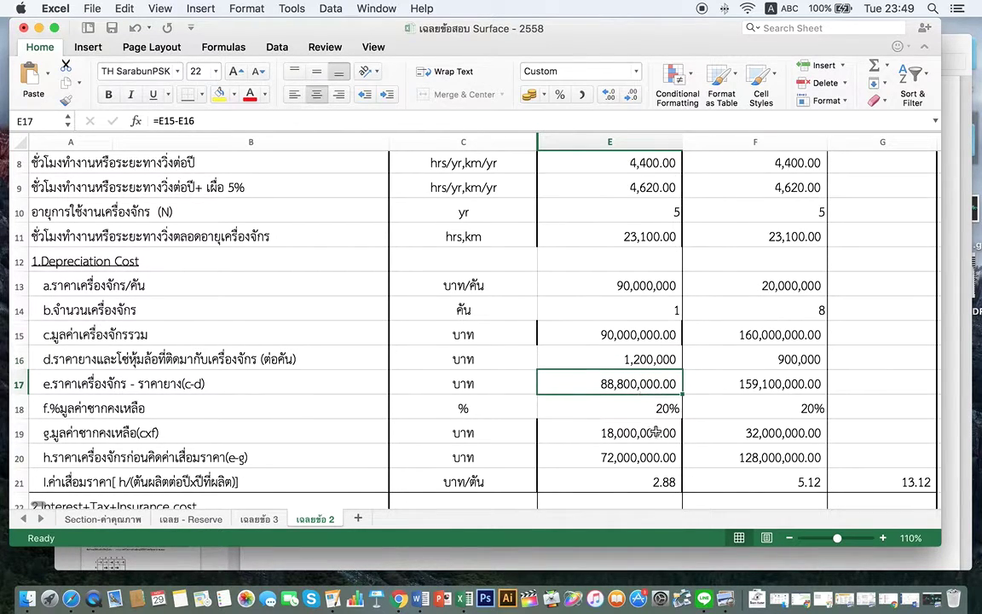
# - Examine the Wheel-loader's salvage percentage in E18 and salvage value formula in E19, comparing them with the price less tyres in E17
pyautogui.click(653, 411)
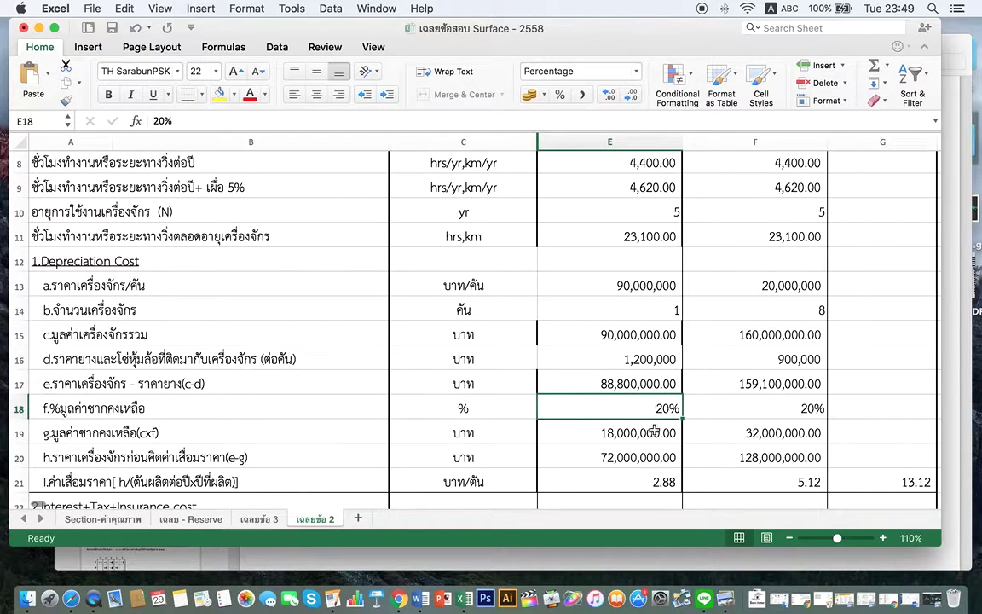
pyautogui.click(587, 382)
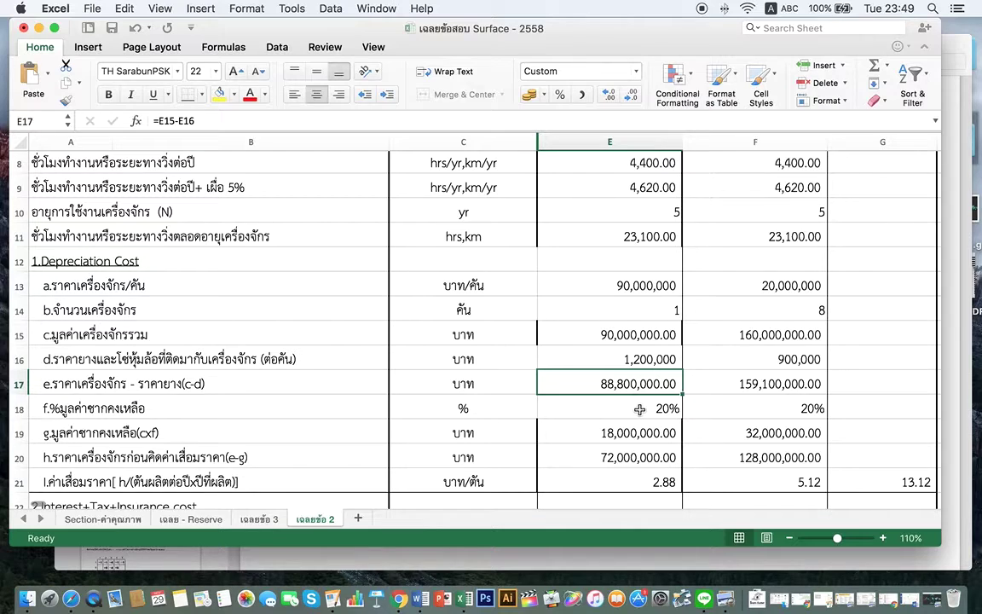
pyautogui.click(640, 409)
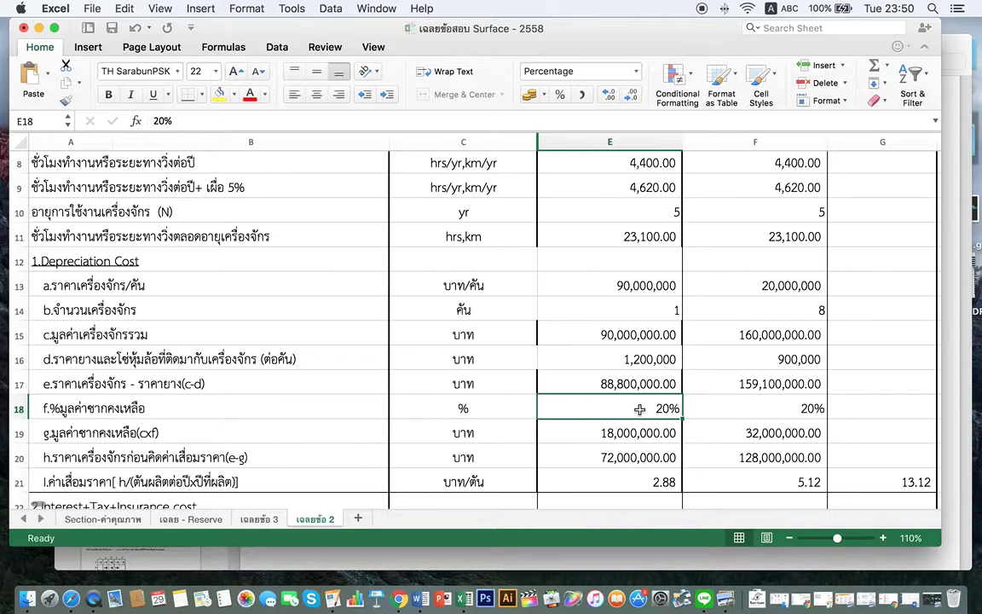
pyautogui.scroll(-1, 639, 409)
pyautogui.scroll(-1, 640, 409)
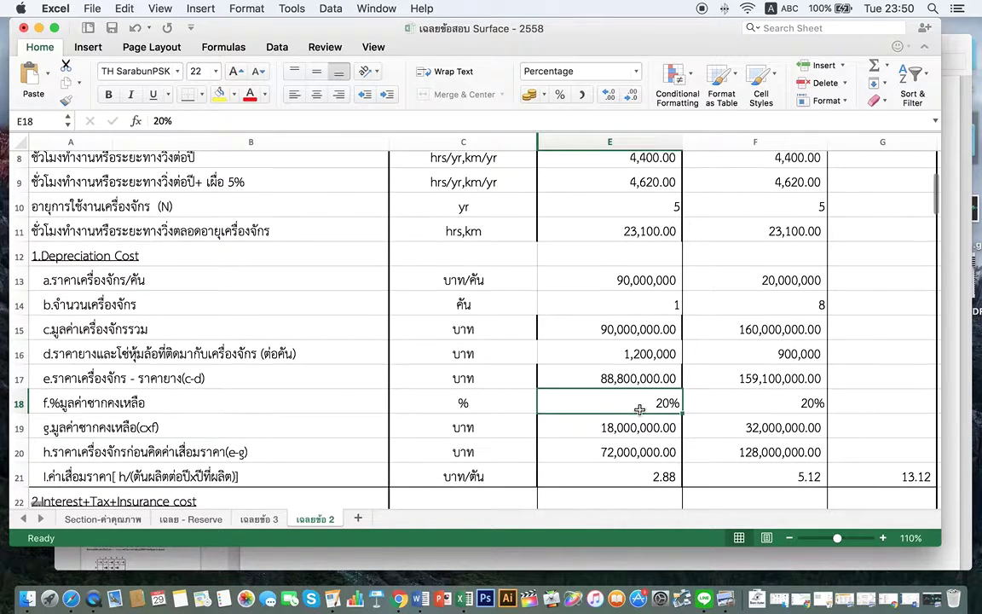
pyautogui.click(640, 427)
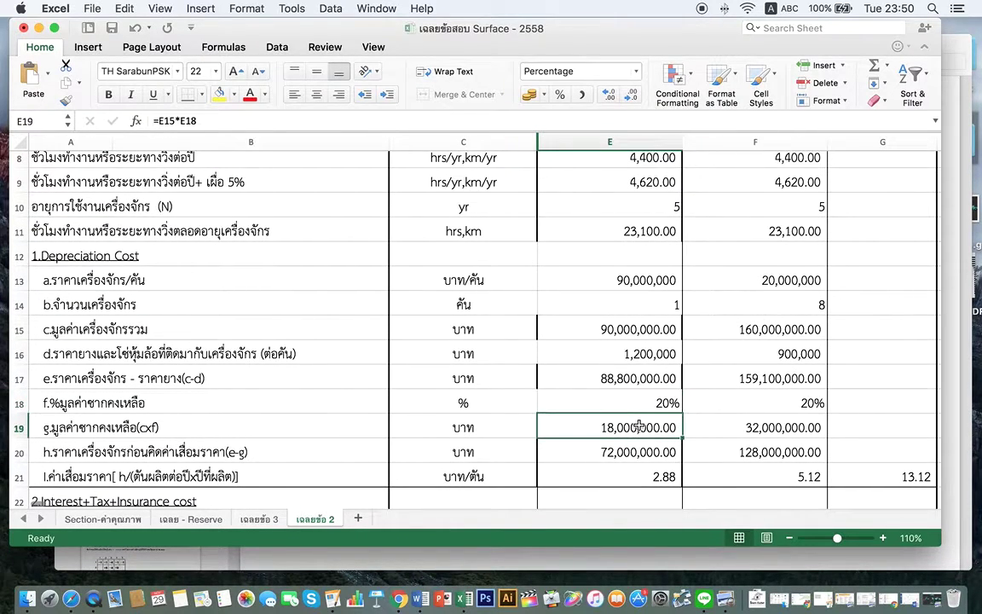
pyautogui.press('Up')
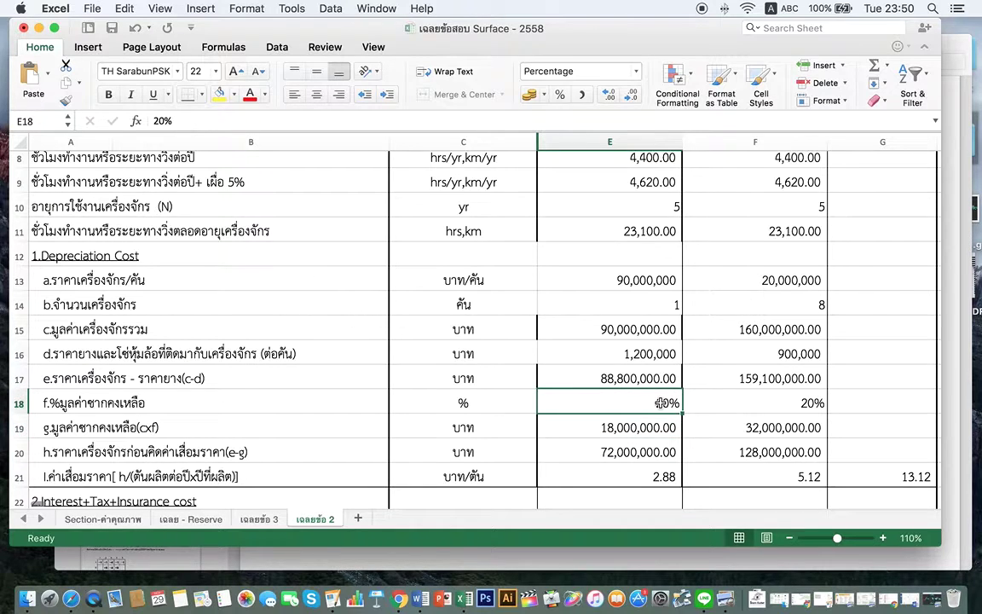
pyautogui.press('Down')
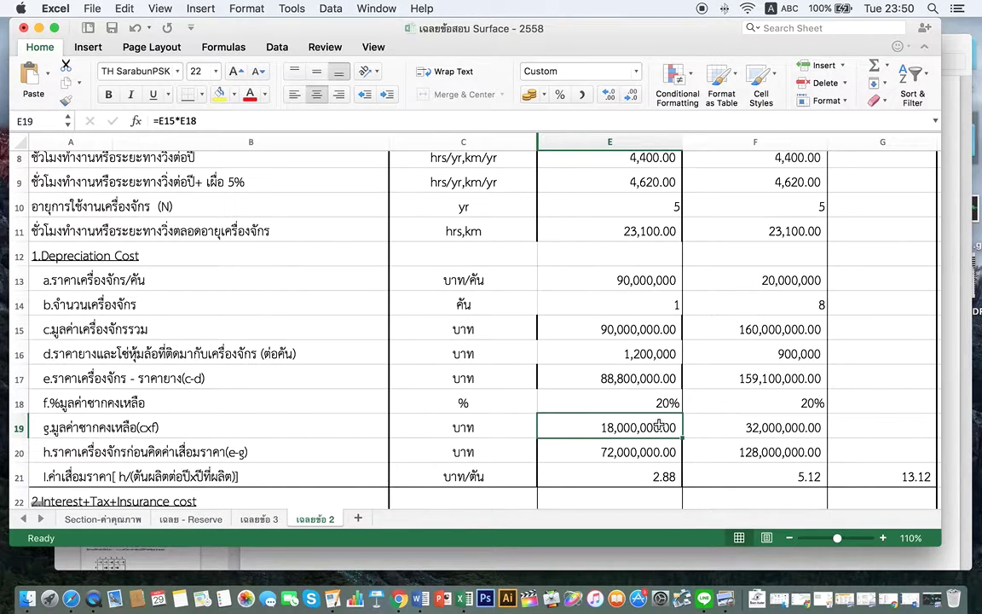
# - Inspect the Wheel-loader's pre-depreciation value in E20 and depreciation per ton in E21, and recheck the salvage value in E19
pyautogui.click(588, 454)
pyautogui.scroll(-1, 662, 459)
pyautogui.scroll(-1, 662, 457)
pyautogui.scroll(1, 662, 456)
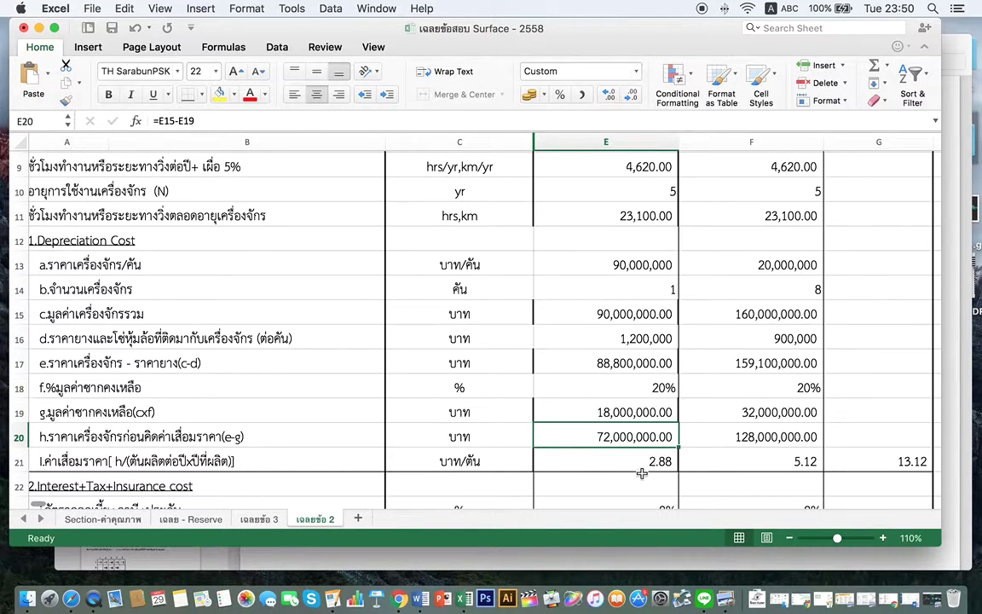
pyautogui.press('Down')
pyautogui.scroll(-3, 648, 477)
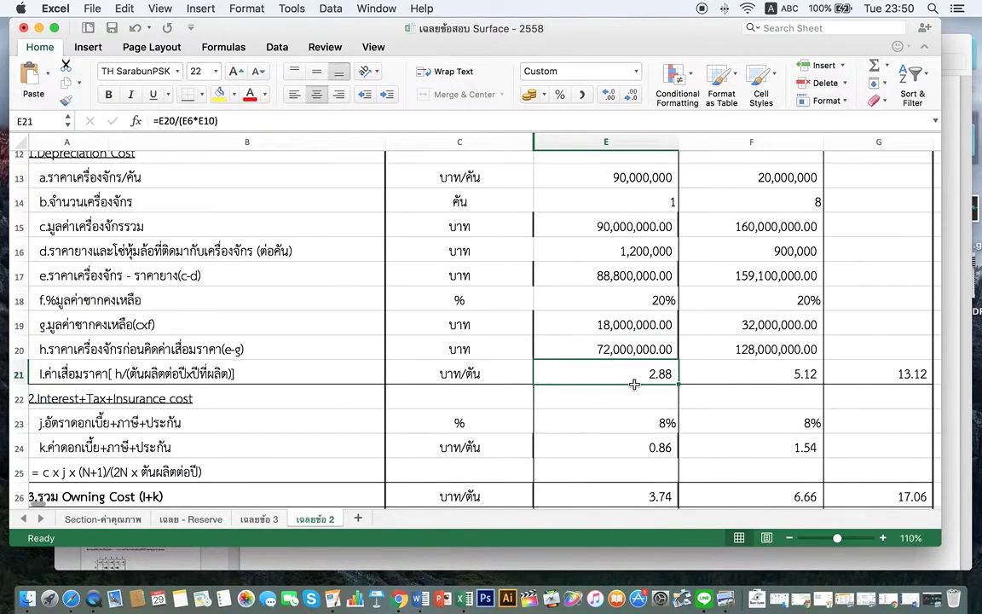
pyautogui.click(629, 325)
pyautogui.click(644, 372)
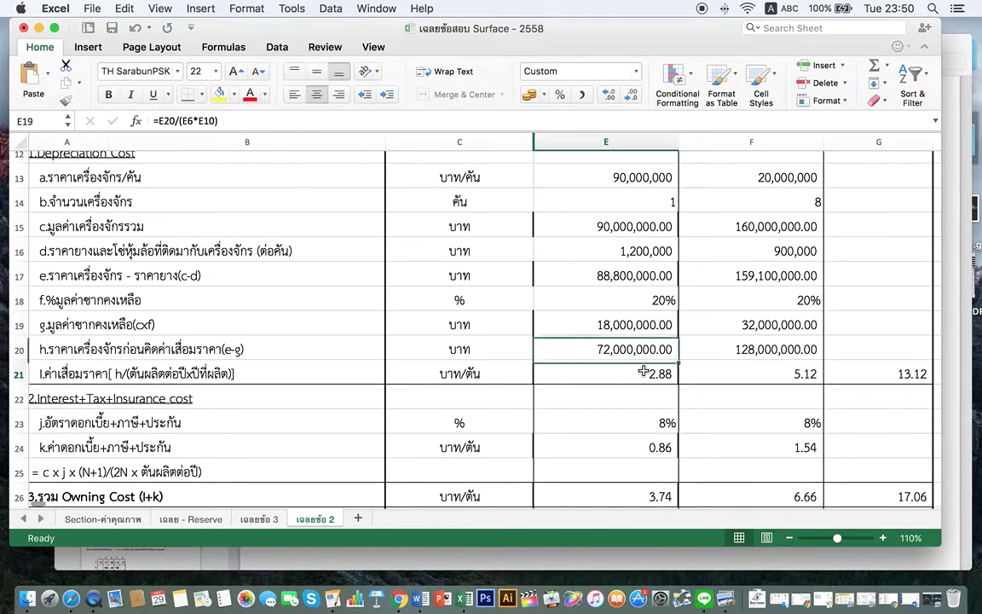
pyautogui.click(634, 319)
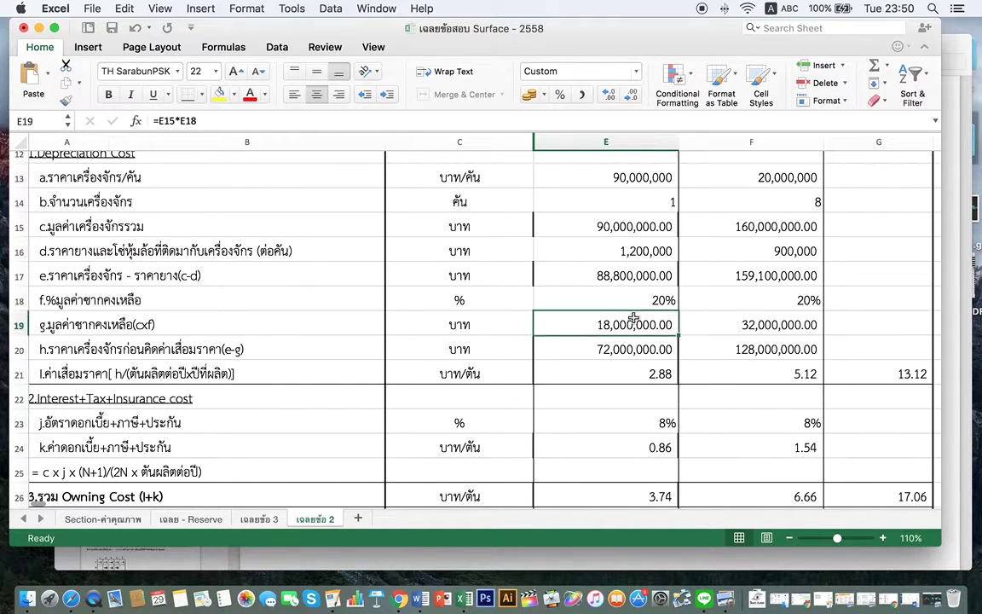
# - Inspect the Wheel-loader's depreciation per ton in E21, combined interest, tax and insurance rate in E23 and resulting cost formula in E24
pyautogui.click(654, 381)
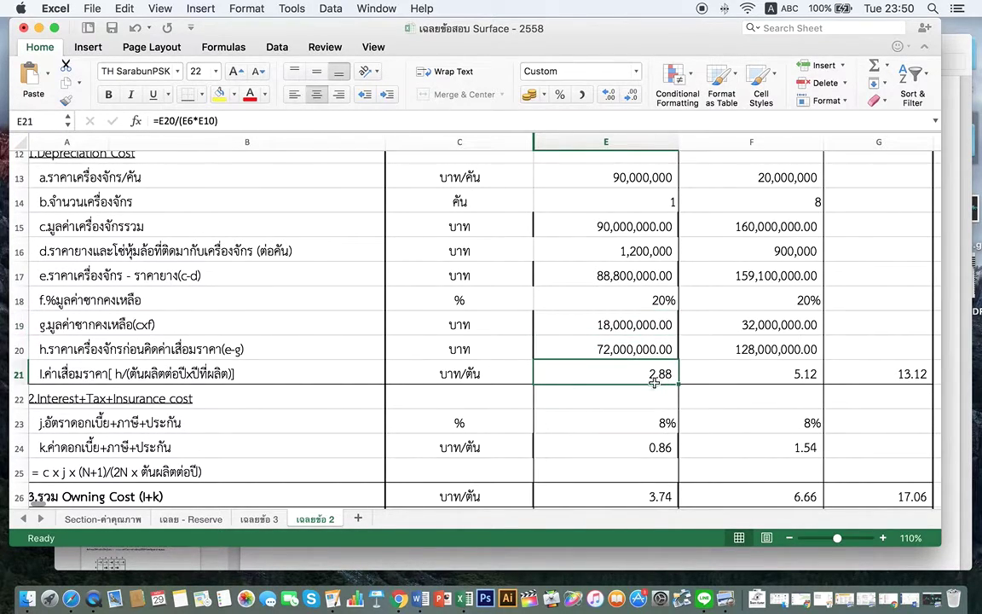
pyautogui.click(642, 425)
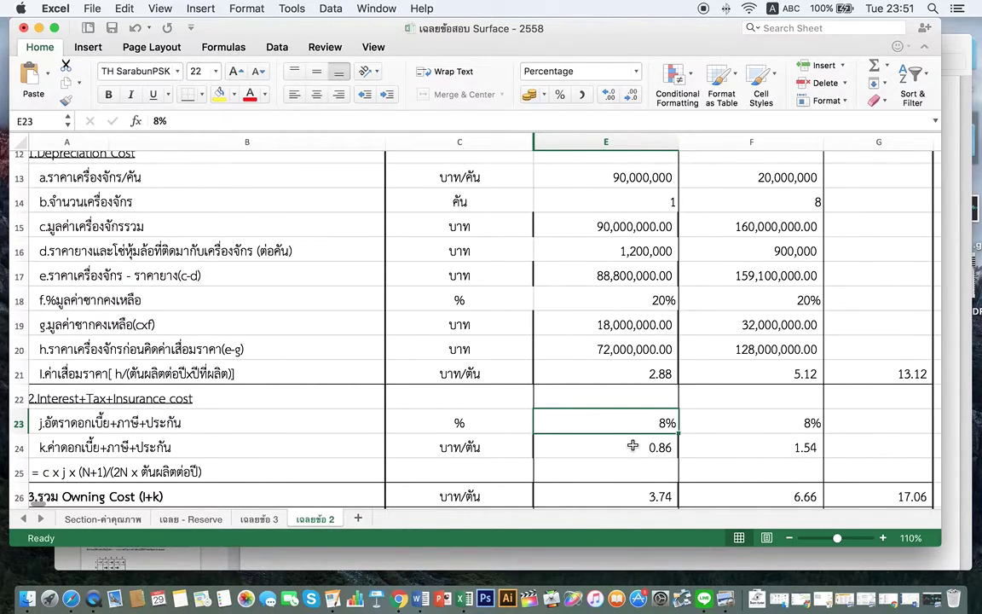
pyautogui.scroll(-1, 636, 444)
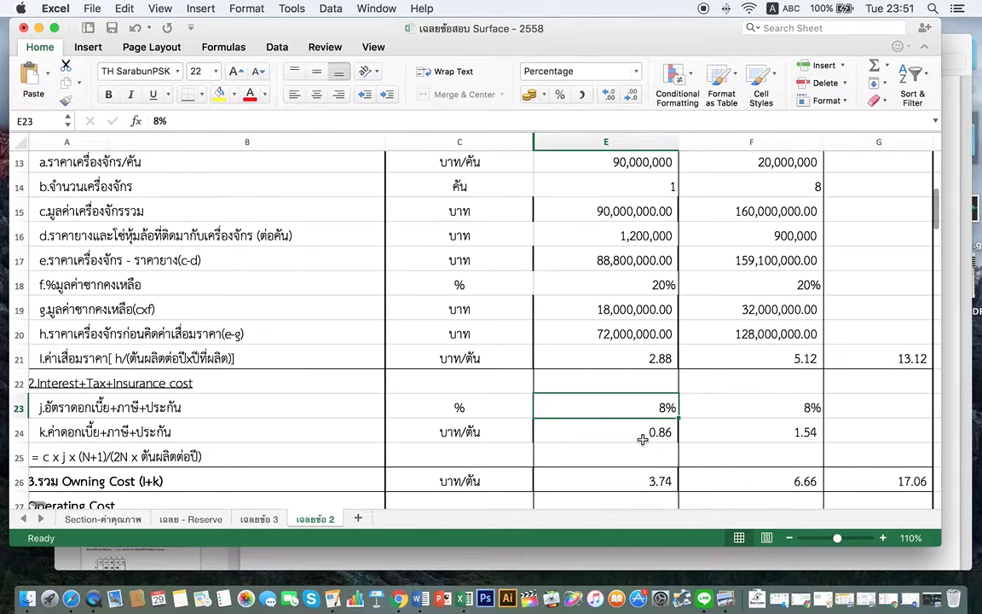
pyautogui.click(642, 436)
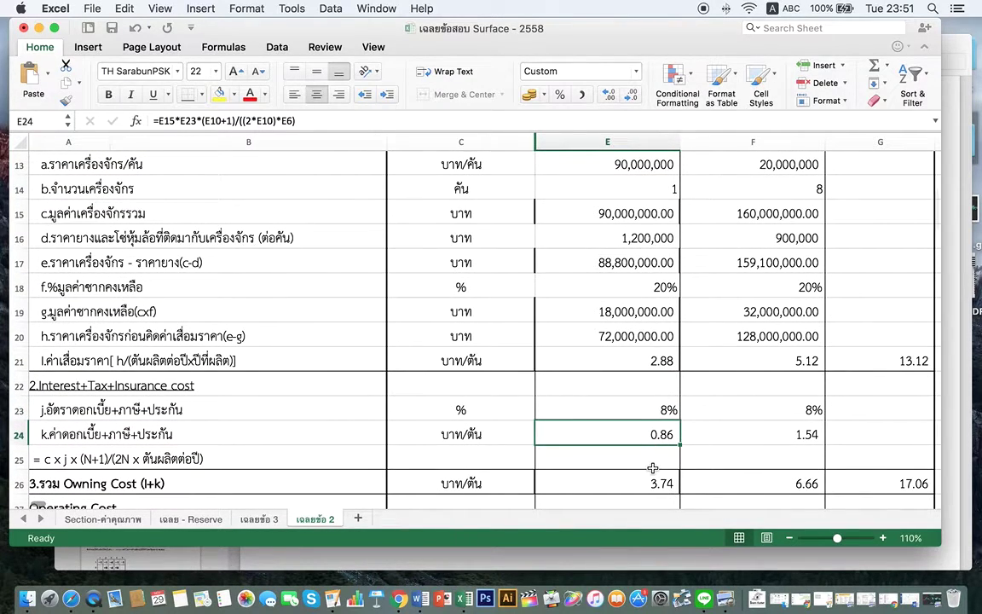
# - Examine the Wheel-loader's total owning cost formula in E26 and trace the cells it refers to
pyautogui.scroll(-1, 651, 468)
pyautogui.click(645, 449)
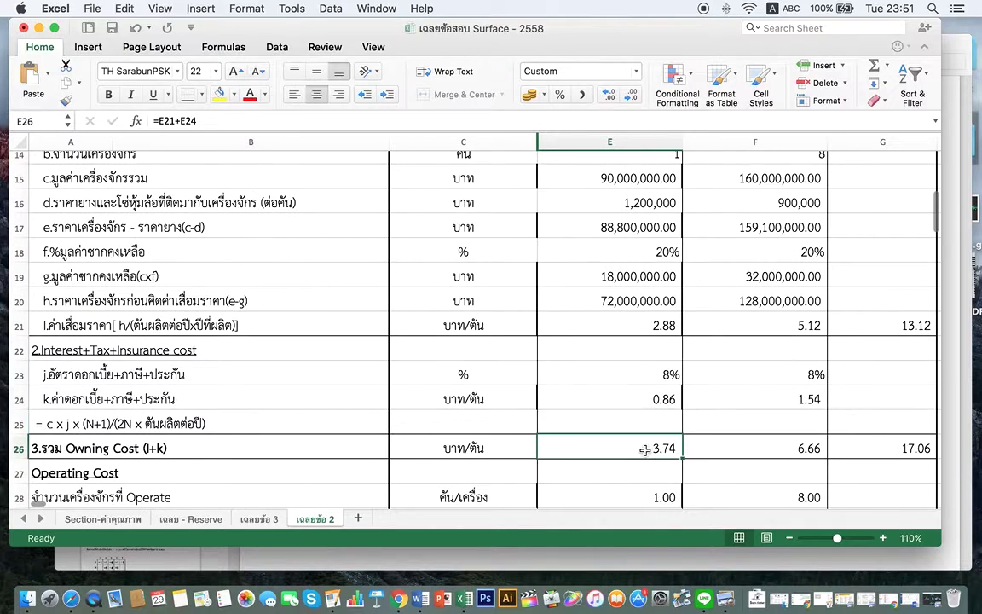
pyautogui.click(375, 121)
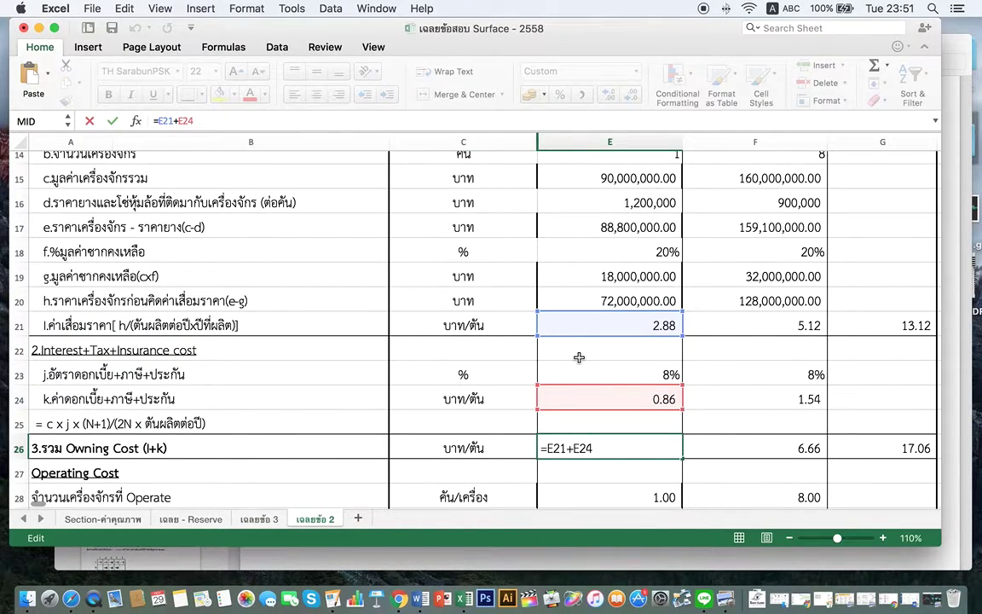
pyautogui.press('Escape')
# - Trace the cells used by the depreciation per ton formula in E21 and check it against the owning cost in E26
pyautogui.click(592, 324)
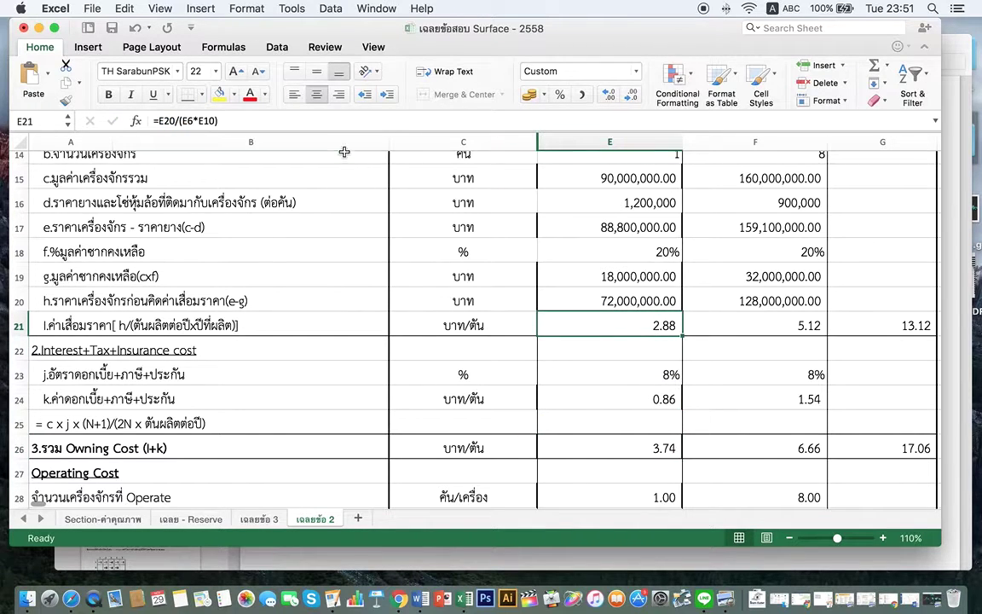
pyautogui.click(309, 120)
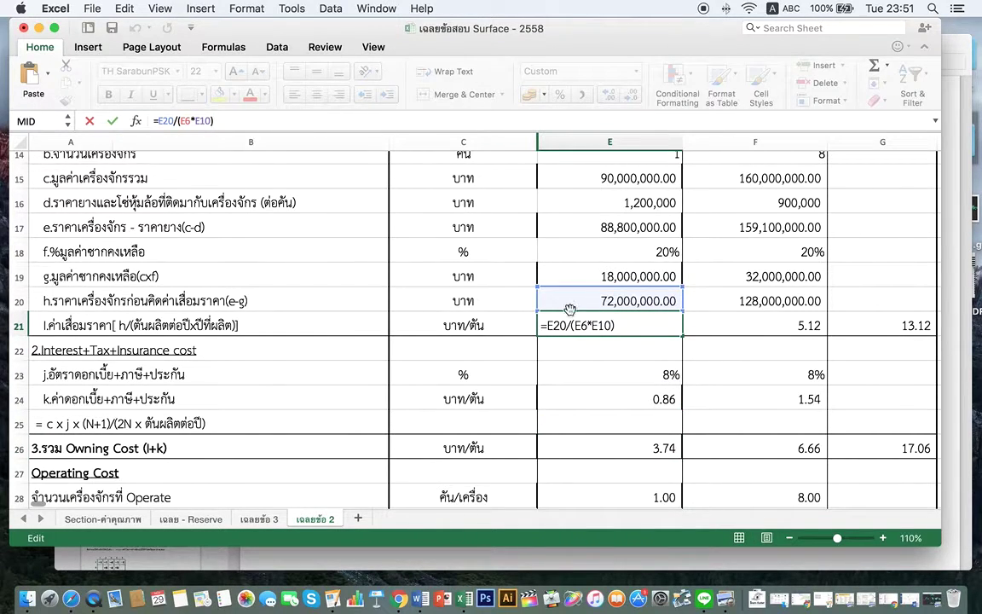
pyautogui.press('Escape')
pyautogui.click(643, 441)
pyautogui.click(641, 322)
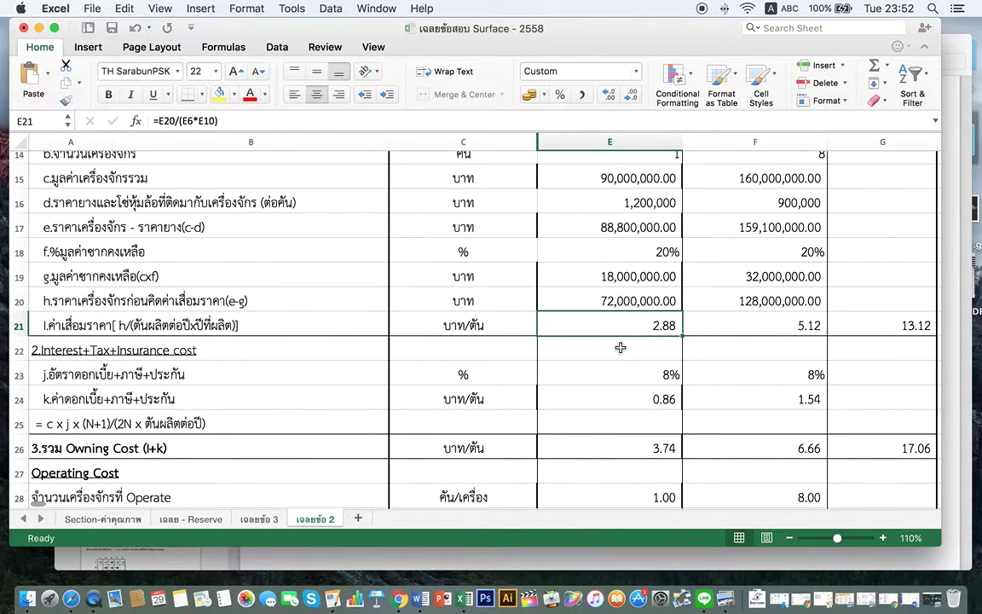
# - Review the Wheel-loader's depreciation rows, checking the pre-depreciation value in E20 against the depreciation per ton in E21
pyautogui.scroll(3, 633, 358)
pyautogui.scroll(-1, 633, 358)
pyautogui.scroll(1, 633, 358)
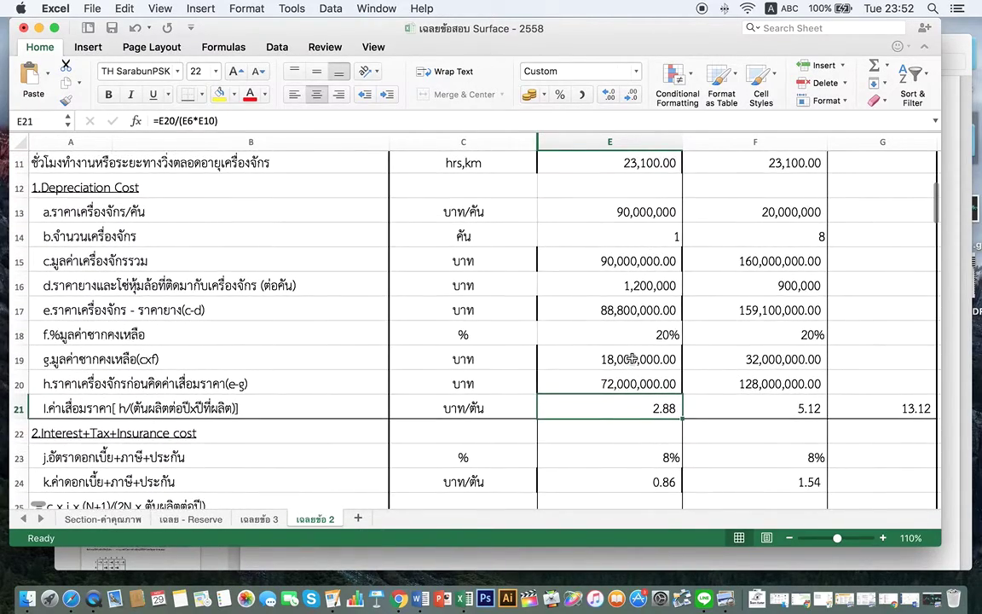
pyautogui.scroll(-4, 633, 358)
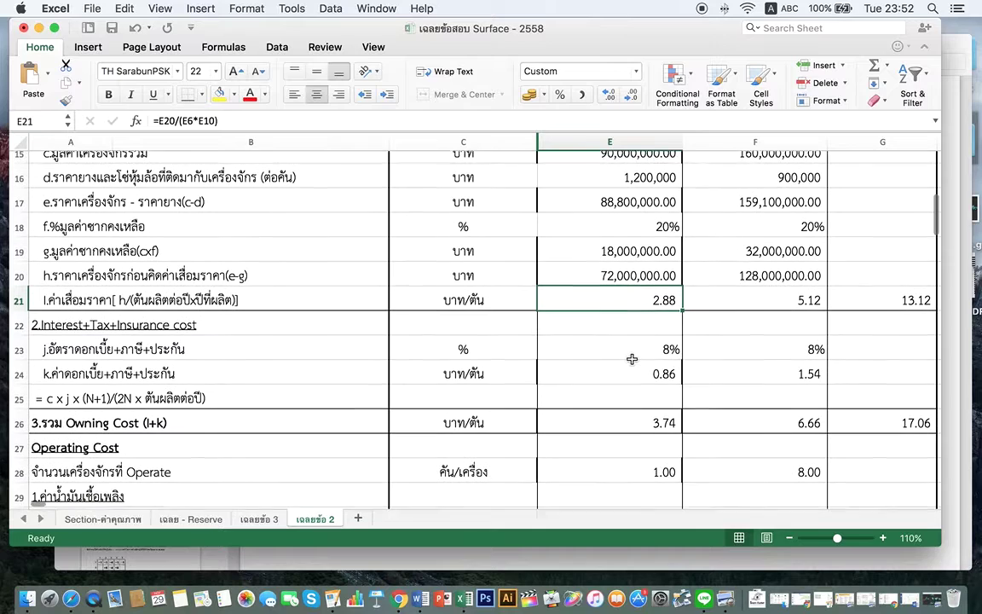
pyautogui.click(592, 277)
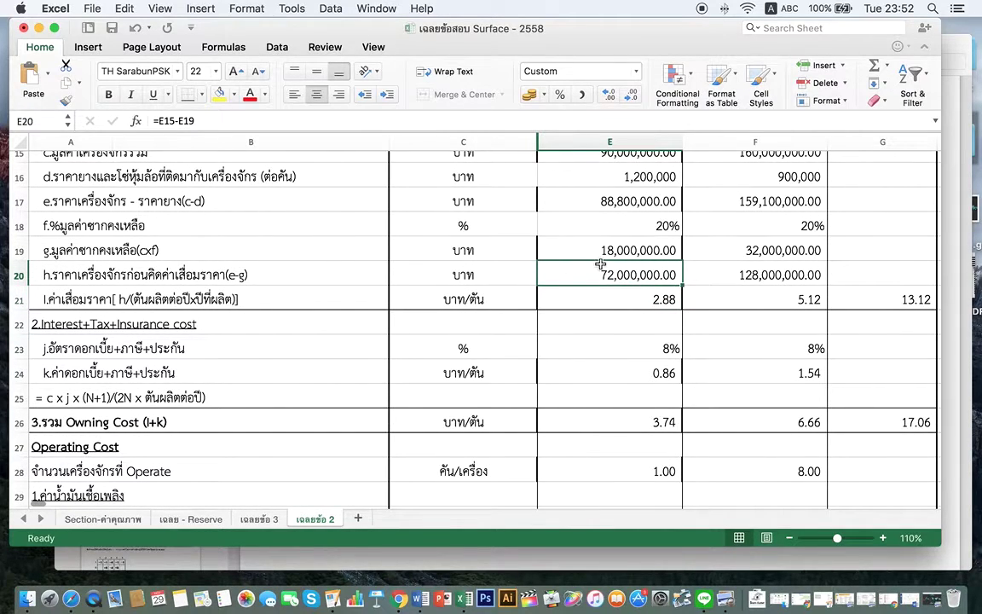
pyautogui.click(628, 299)
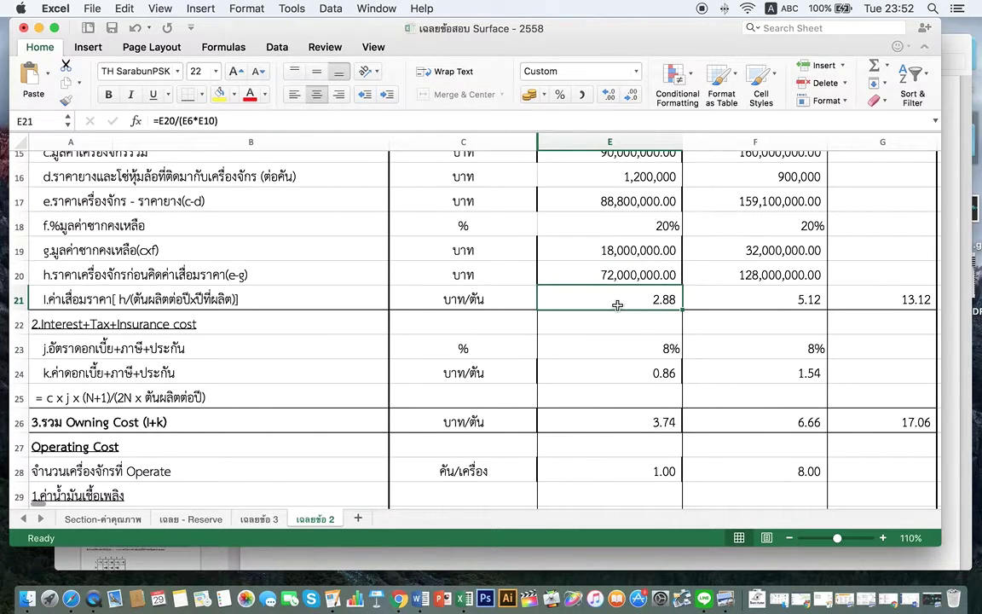
# - Recheck the Wheel-loader's interest, tax and insurance cost in E24 and the owning cost total in E26
pyautogui.scroll(-1, 626, 331)
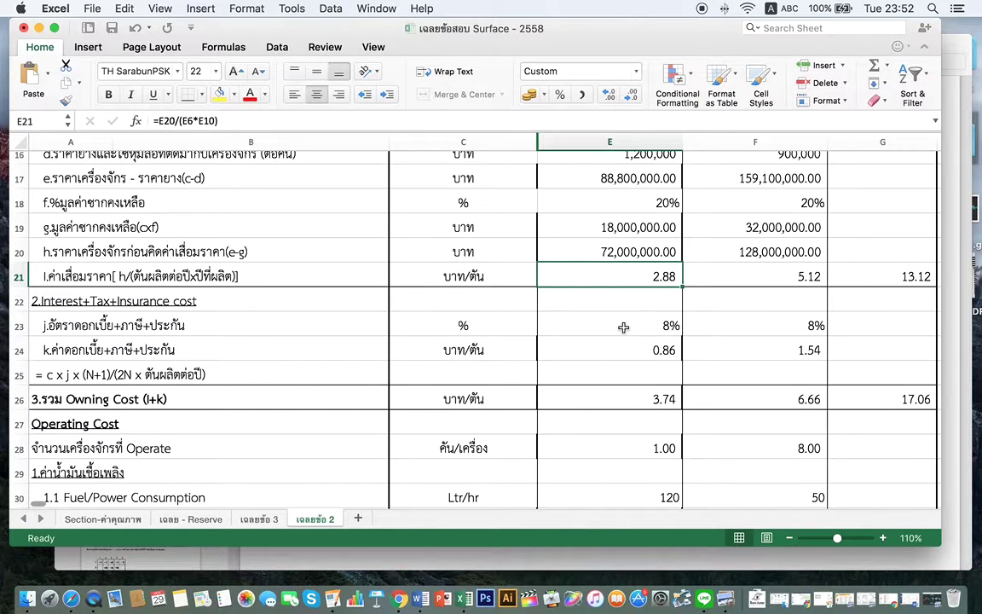
pyautogui.click(613, 351)
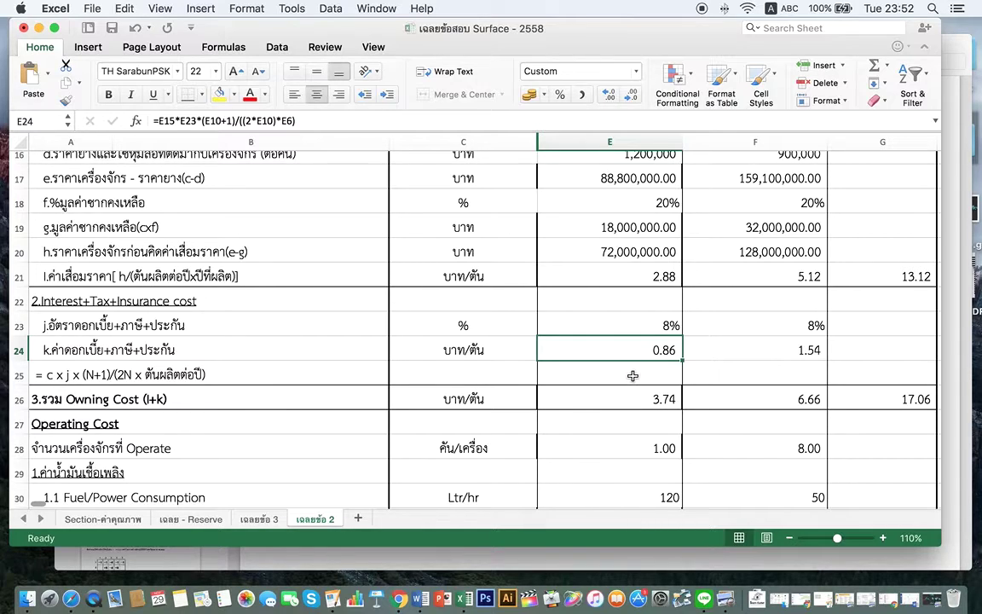
pyautogui.click(650, 399)
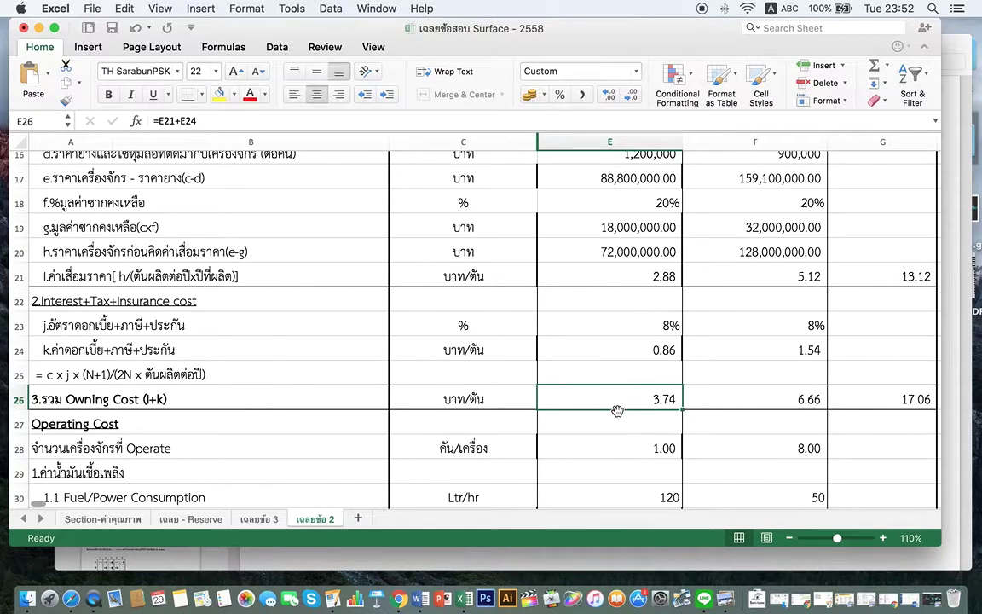
pyautogui.scroll(-6, 617, 406)
pyautogui.scroll(5, 616, 411)
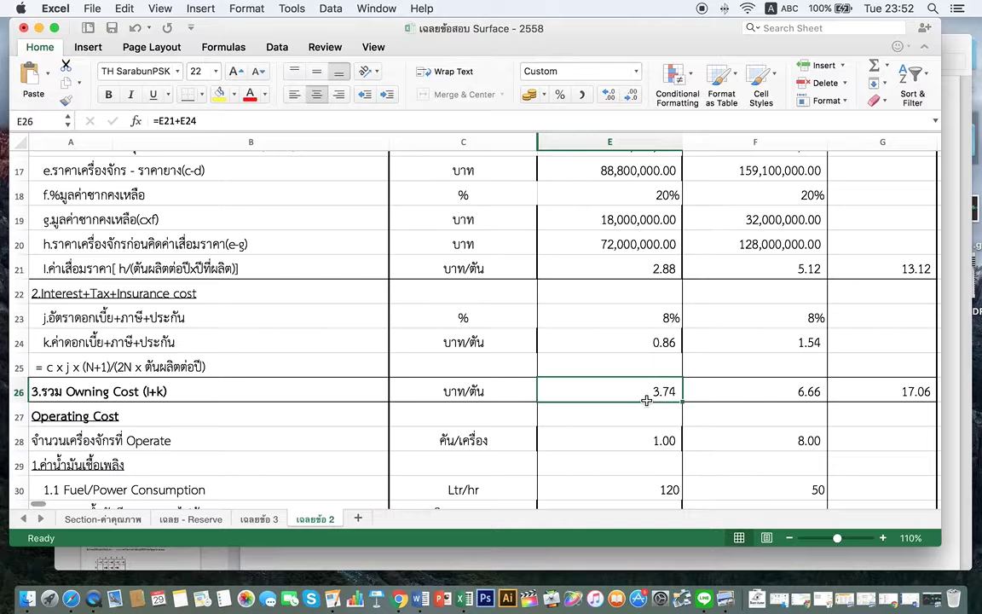
# - Compare the Wheel-loader's pre-depreciation value in E20 with its owning cost in E26 and check the owning cost's unit in C26
pyautogui.click(569, 244)
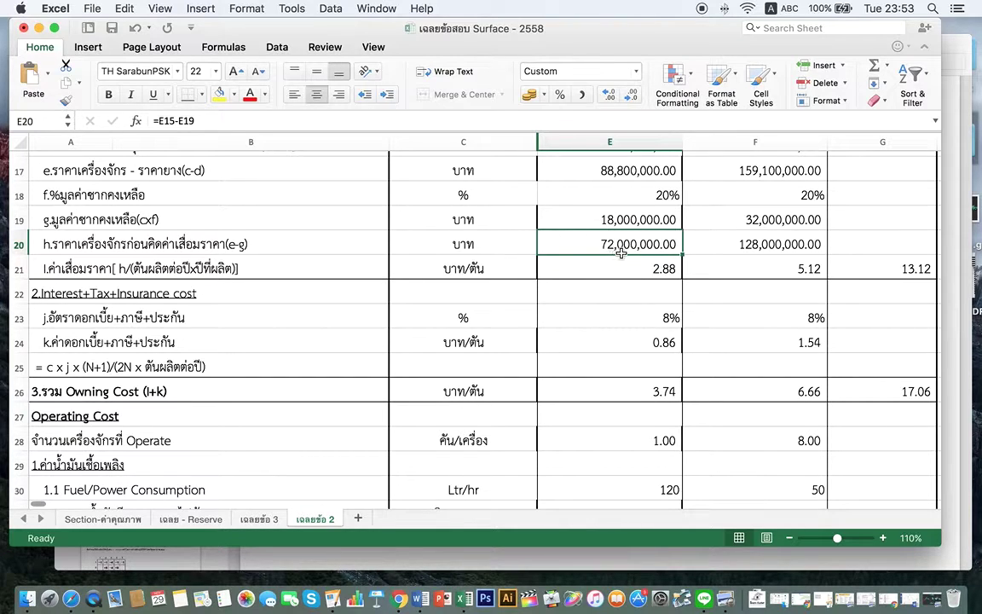
pyautogui.click(612, 392)
pyautogui.click(553, 245)
pyautogui.click(602, 400)
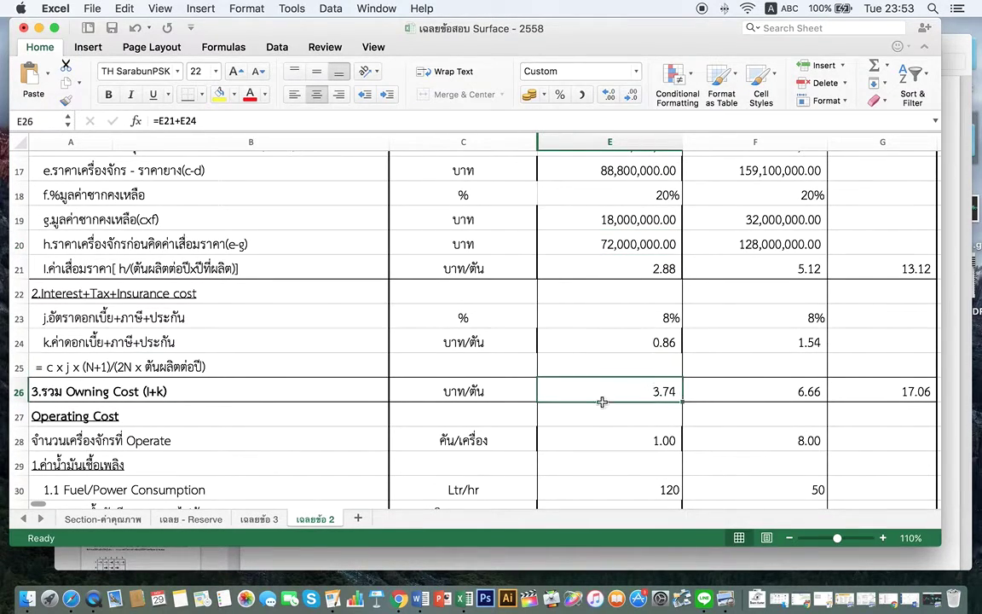
pyautogui.click(492, 396)
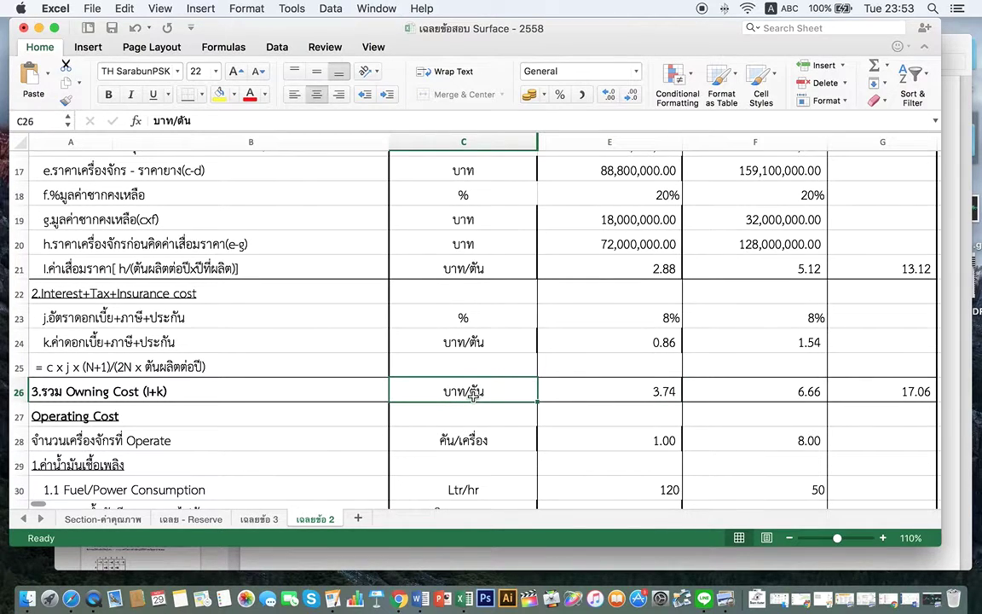
pyautogui.click(628, 393)
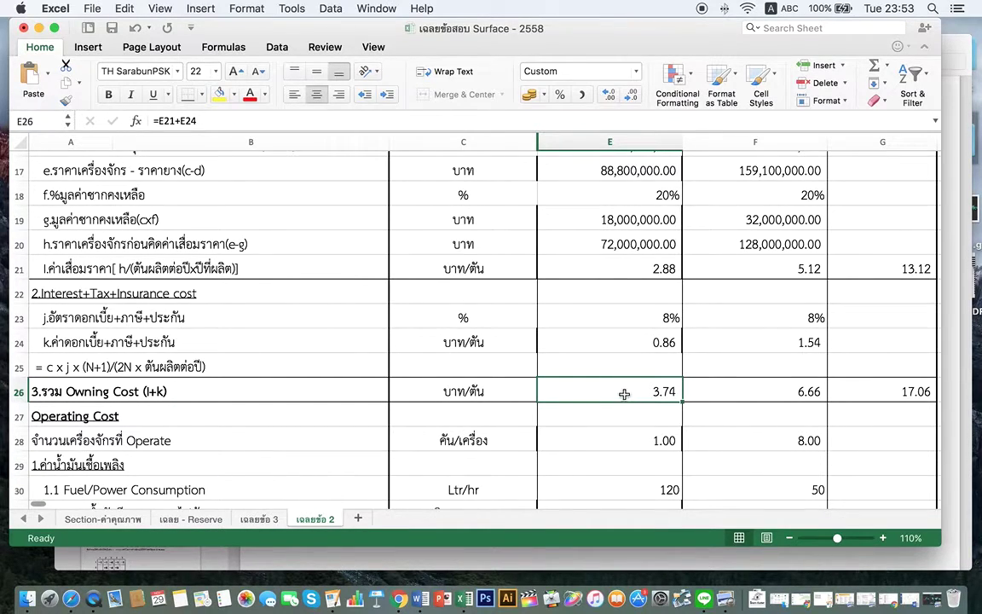
# - Return to the start of the Owning Cost section and inspect the Cat777 Truck's yearly production in F6
pyautogui.scroll(3, 624, 389)
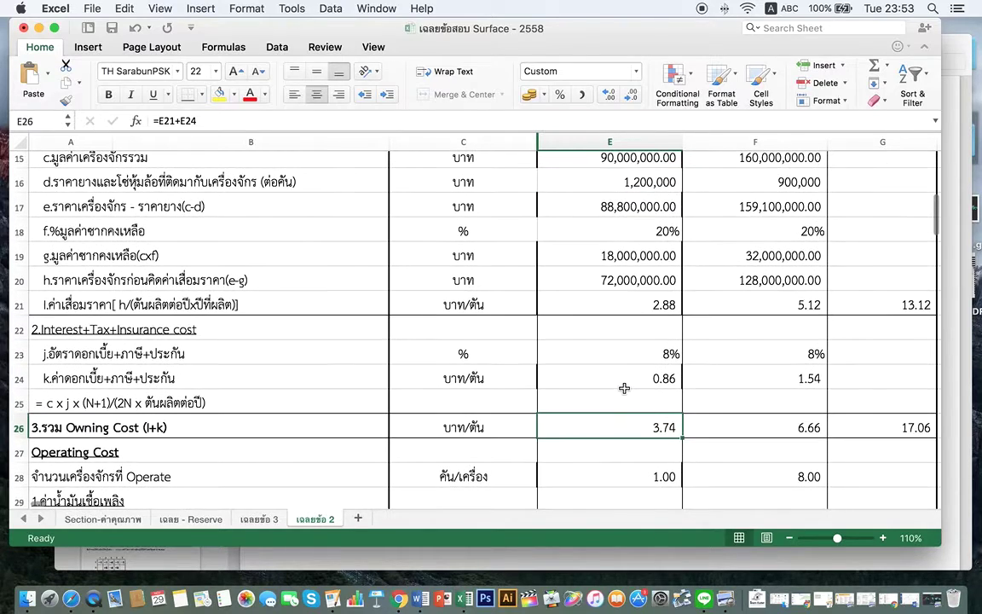
pyautogui.scroll(10, 624, 389)
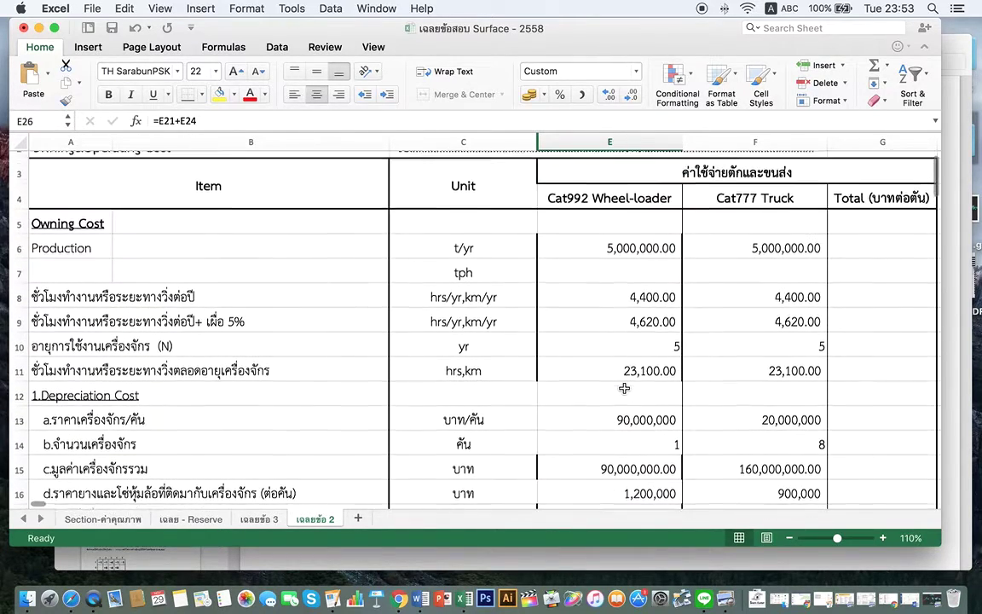
pyautogui.scroll(-1, 764, 390)
pyautogui.click(764, 380)
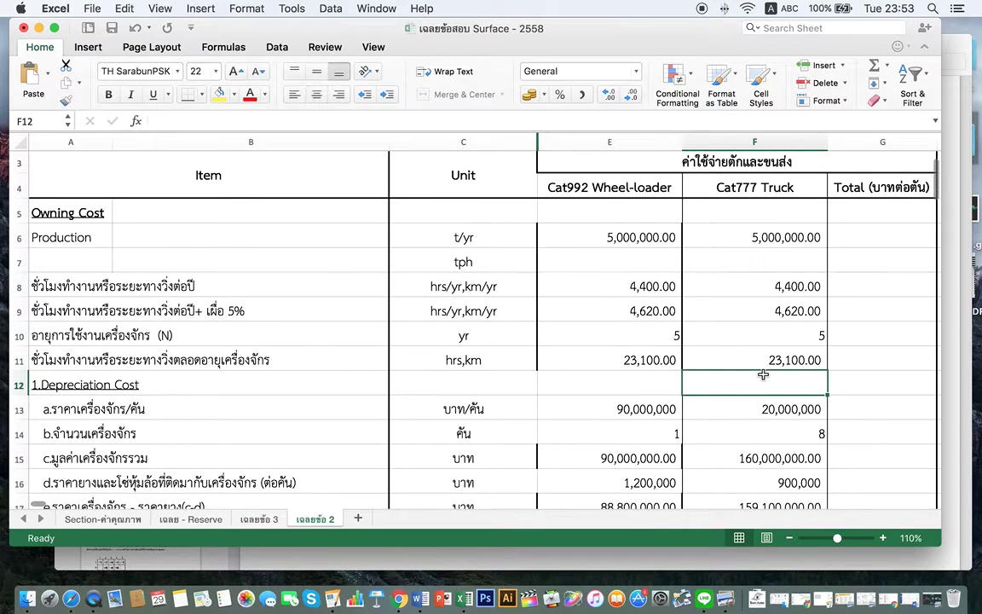
pyautogui.click(700, 239)
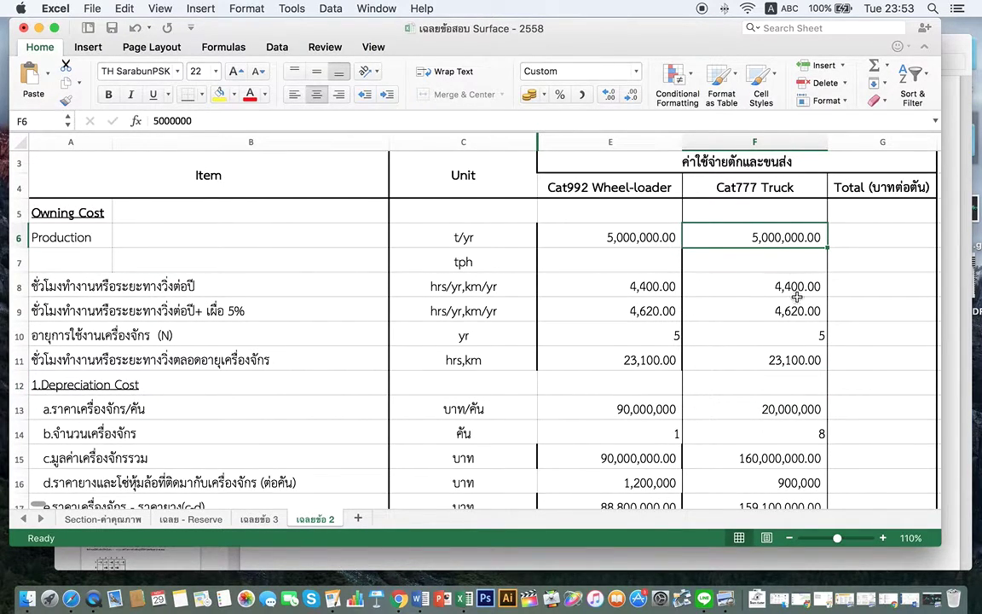
pyautogui.scroll(-1, 755, 300)
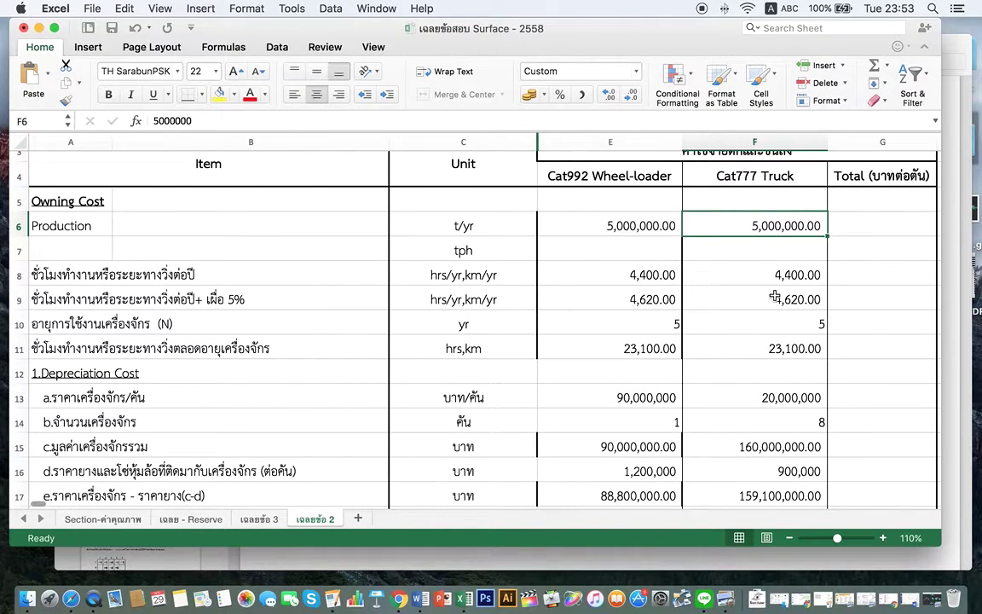
pyautogui.scroll(-1, 776, 299)
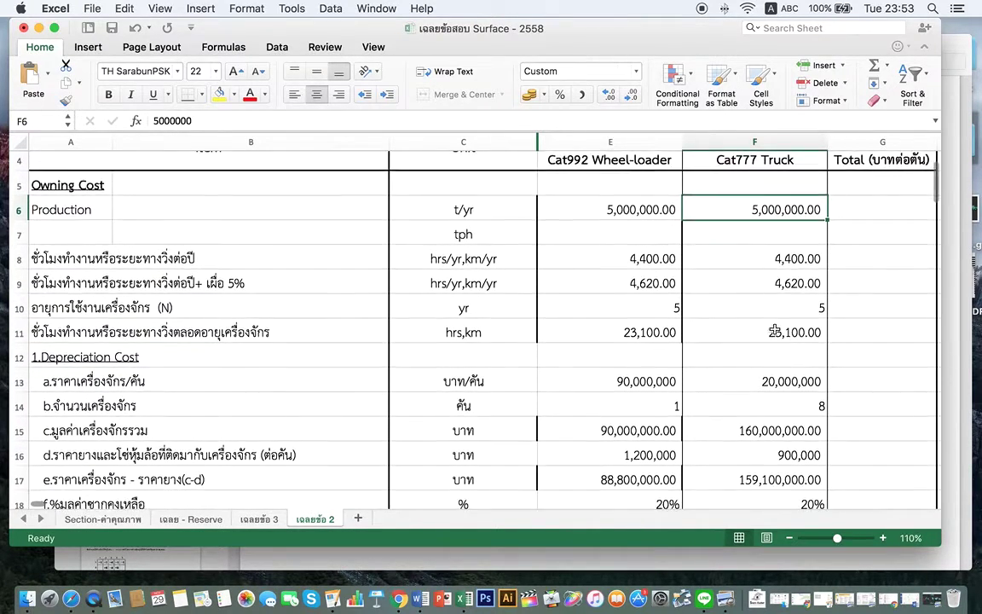
# - Inspect the Truck's yearly hours in F8 and F9, service life in F10, lifetime hours in F11 and unit price in F13
pyautogui.click(794, 253)
pyautogui.click(794, 282)
pyautogui.click(793, 309)
pyautogui.click(793, 331)
pyautogui.scroll(-2, 797, 356)
pyautogui.click(785, 338)
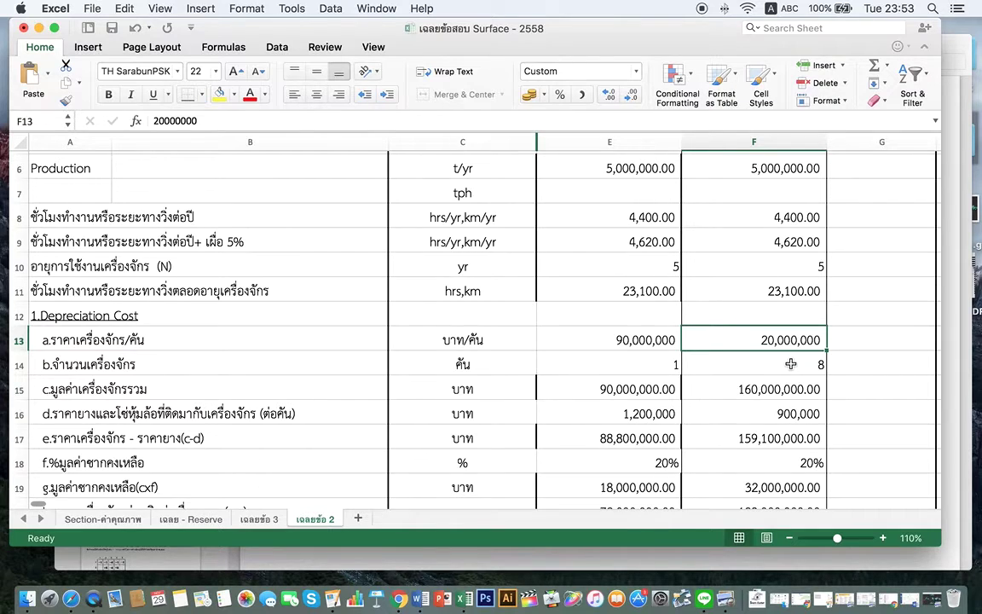
# - Set the number of Cat777 Trucks in F14 to 9
pyautogui.scroll(-1, 792, 364)
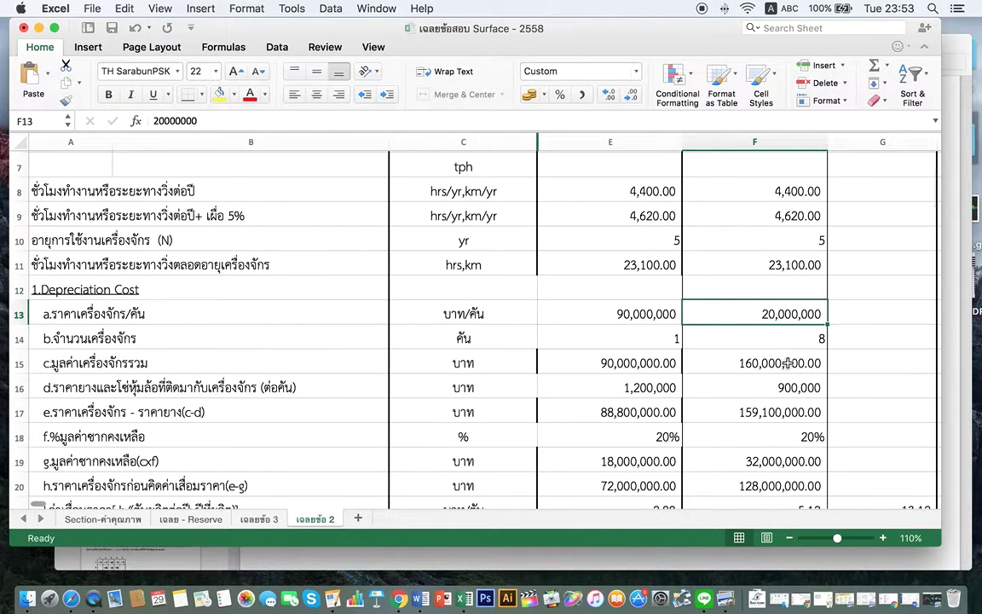
pyautogui.scroll(-1, 790, 349)
pyautogui.click(791, 326)
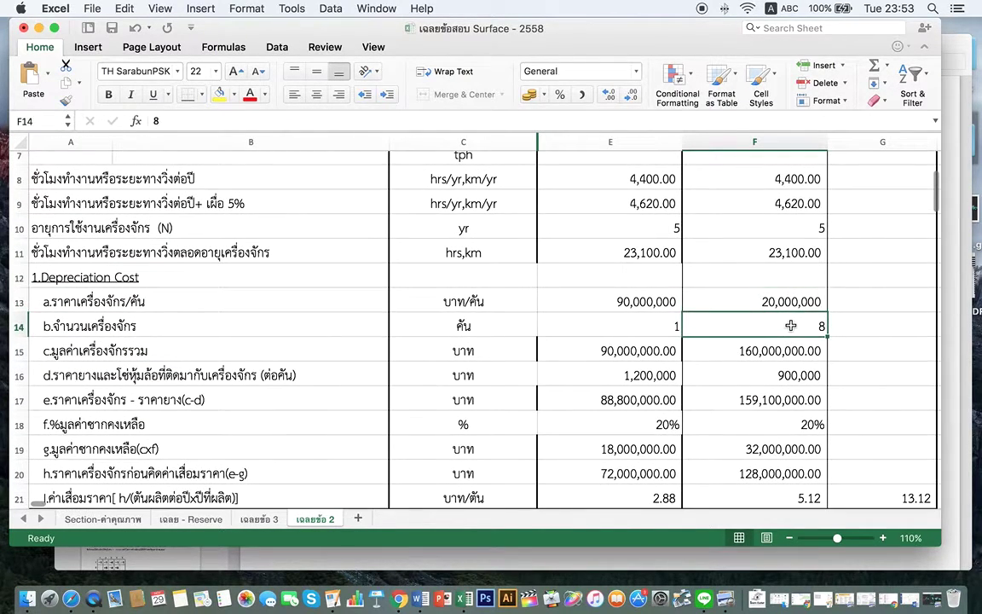
pyautogui.write('9')
pyautogui.press('Return')
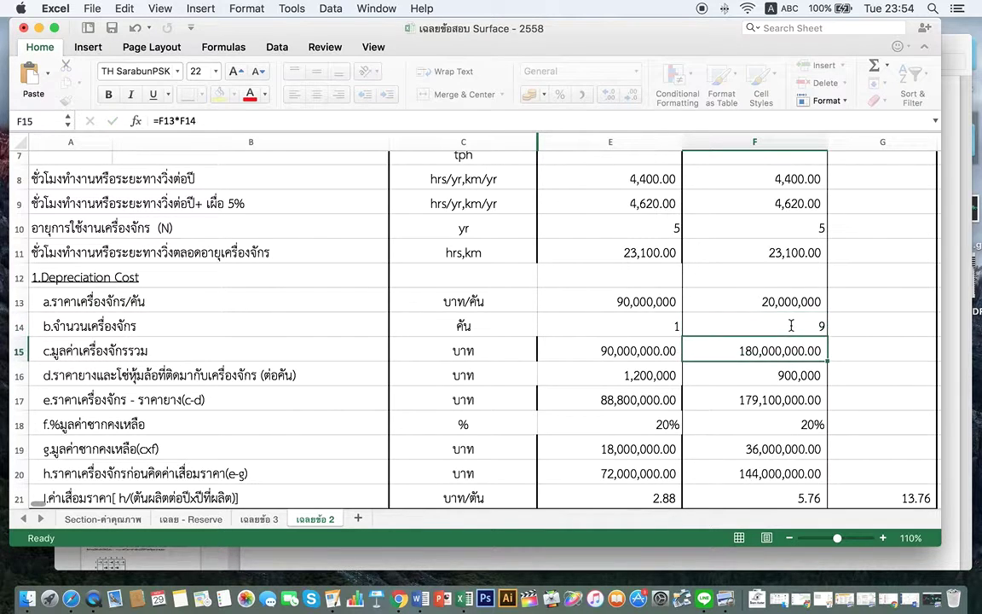
# - Inspect the Truck's tyre price formula in F16, price less tyres in F17 and salvage percentage in F18
pyautogui.scroll(-1, 792, 326)
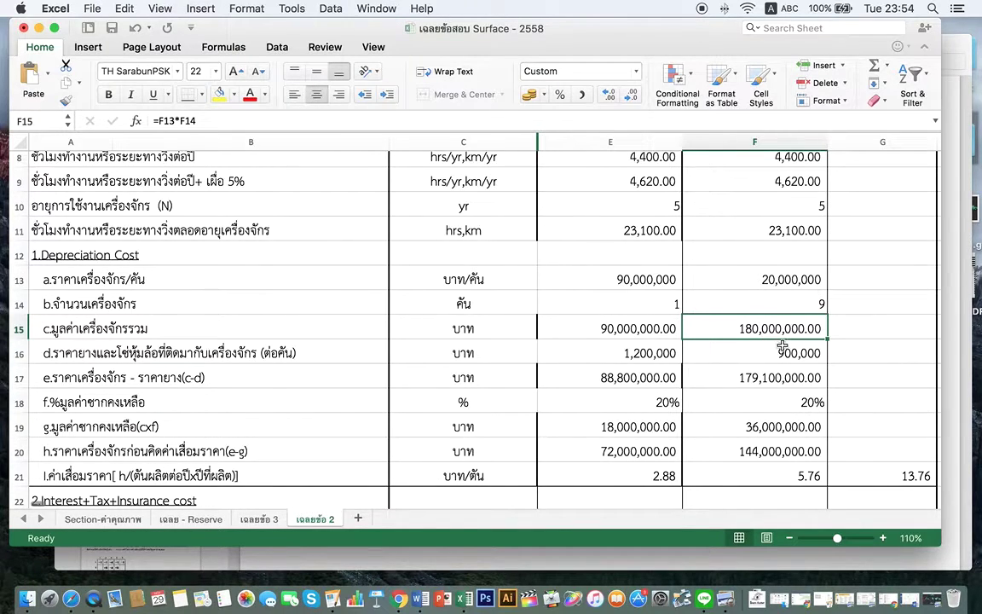
pyautogui.click(779, 353)
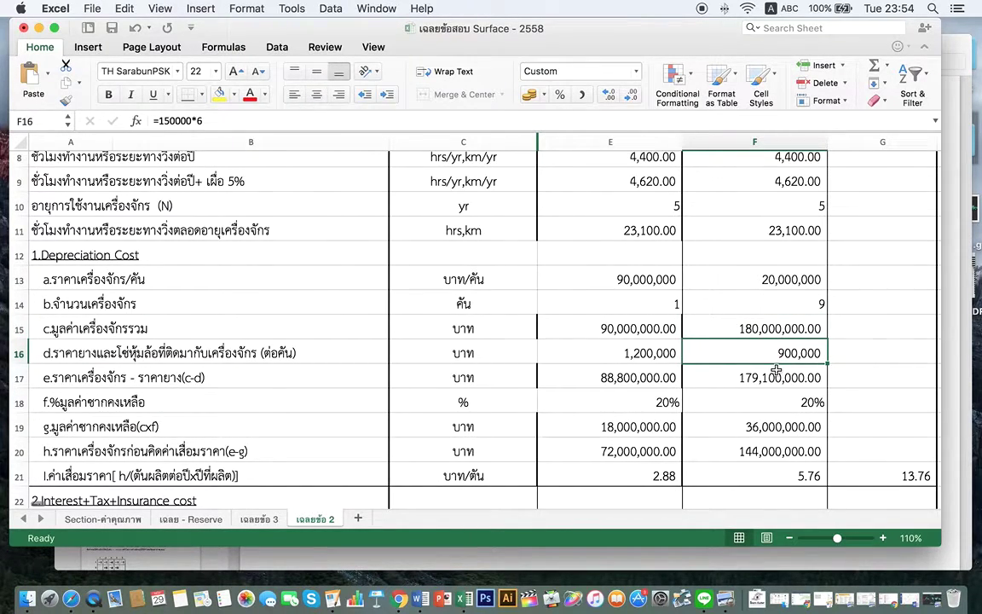
pyautogui.click(779, 378)
pyautogui.scroll(-2, 778, 377)
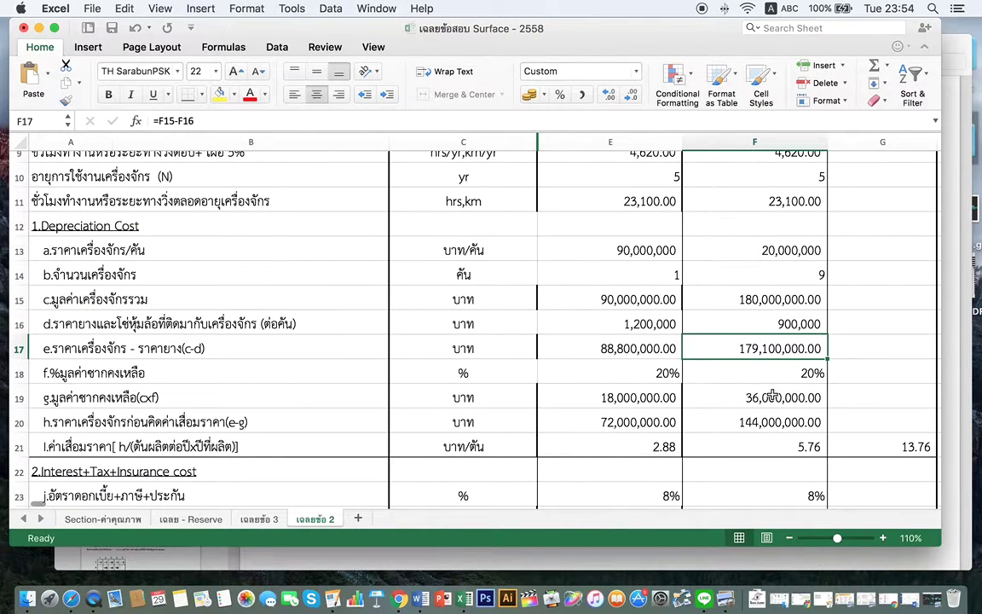
pyautogui.scroll(-1, 773, 395)
pyautogui.click(775, 354)
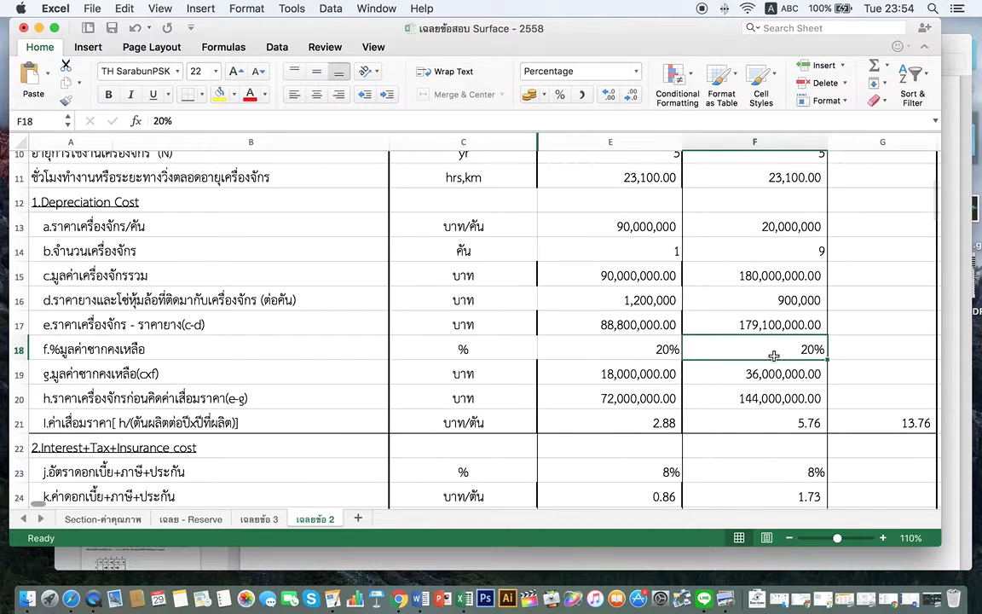
# - Inspect the Truck's salvage value formula in F19, price before depreciation in F20 and depreciation per ton in F21
pyautogui.click(750, 375)
pyautogui.scroll(-3, 802, 387)
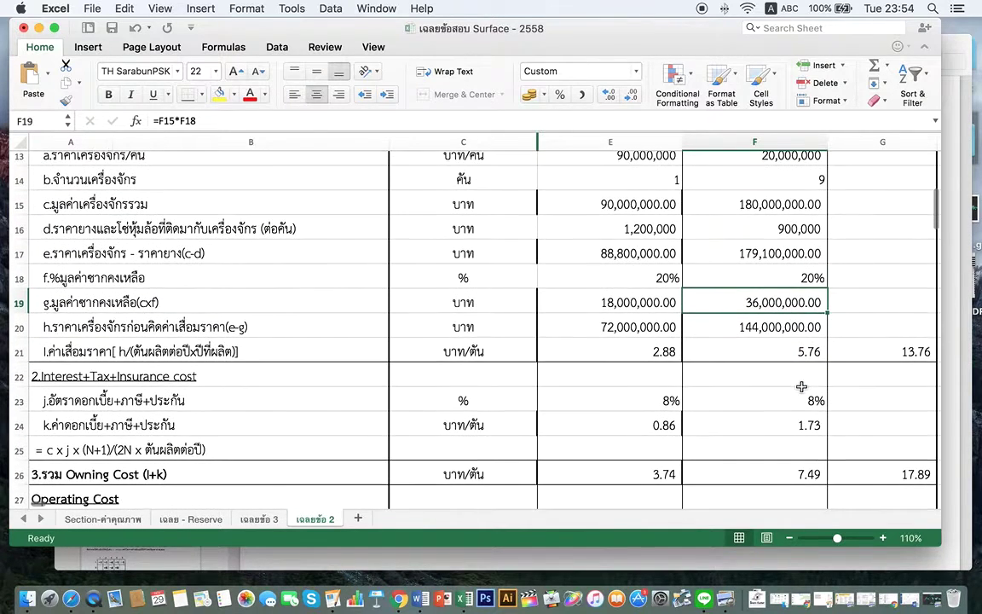
pyautogui.click(779, 317)
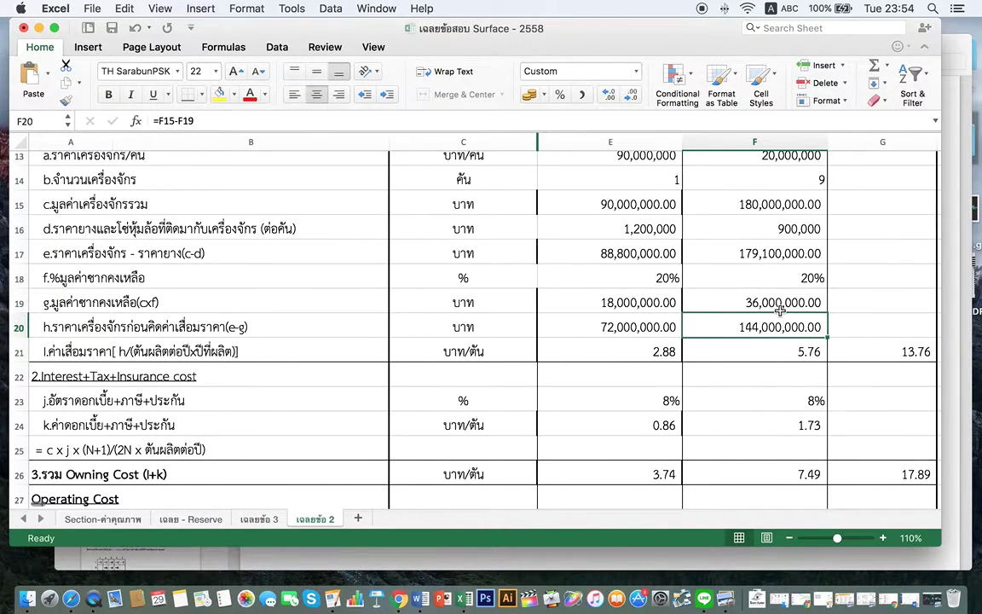
pyautogui.scroll(-1, 772, 334)
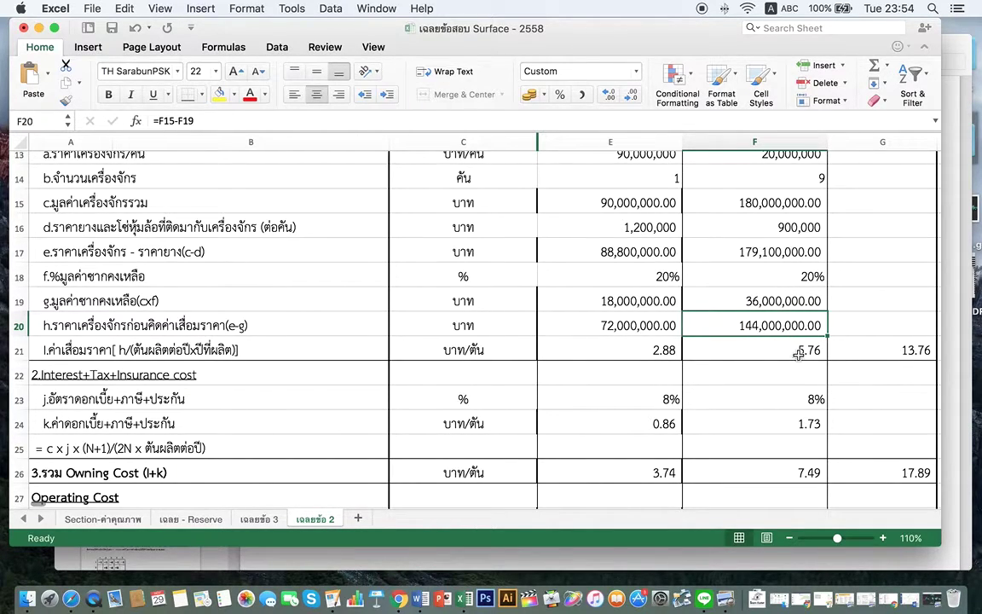
pyautogui.click(747, 349)
# - Inspect the Truck's interest, tax and insurance cost per ton in F24
pyautogui.scroll(-2, 763, 382)
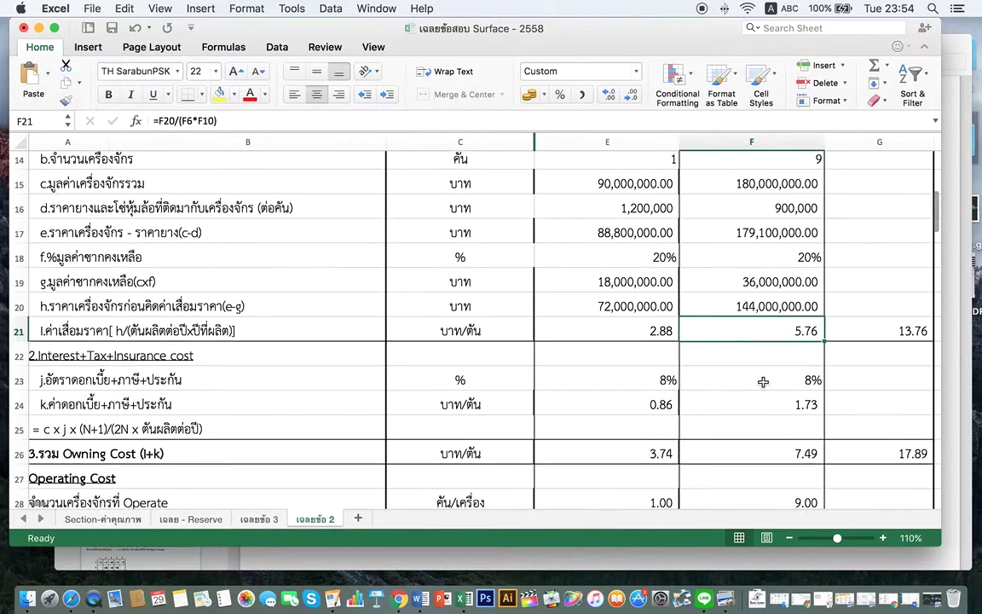
pyautogui.scroll(-2, 763, 382)
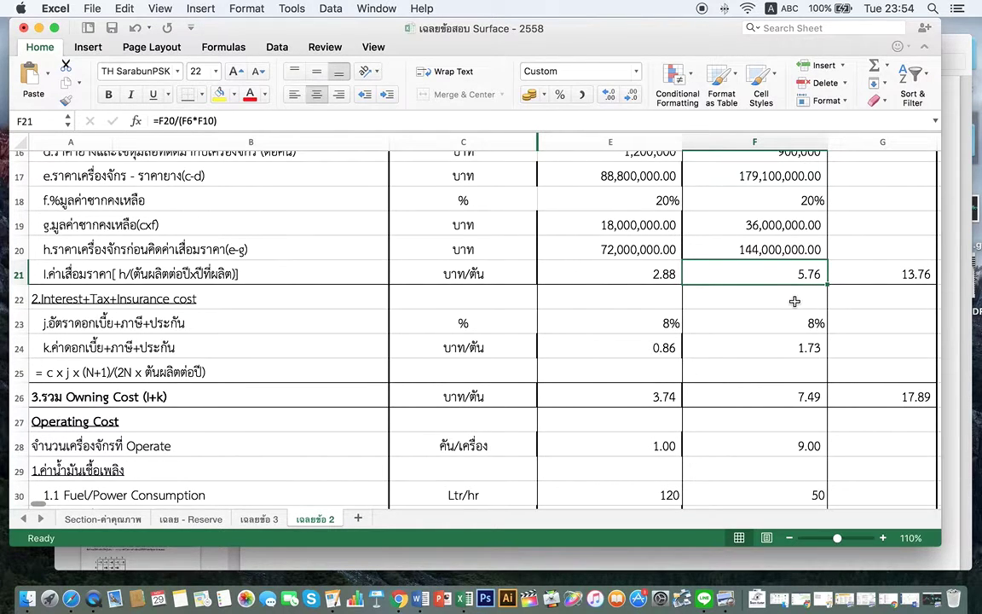
pyautogui.scroll(-1, 787, 368)
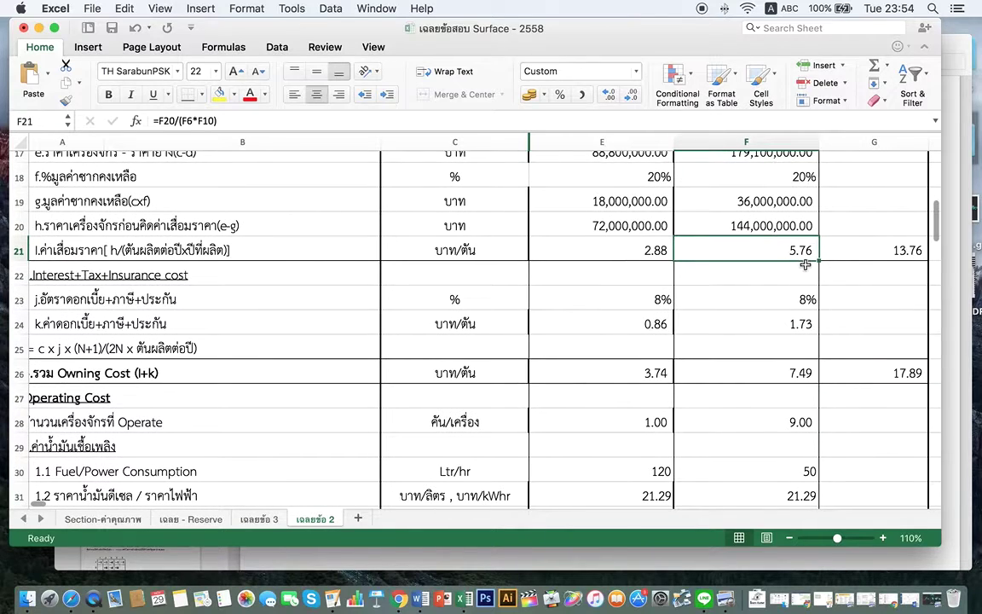
pyautogui.scroll(-1, 794, 295)
pyautogui.scroll(-1, 794, 296)
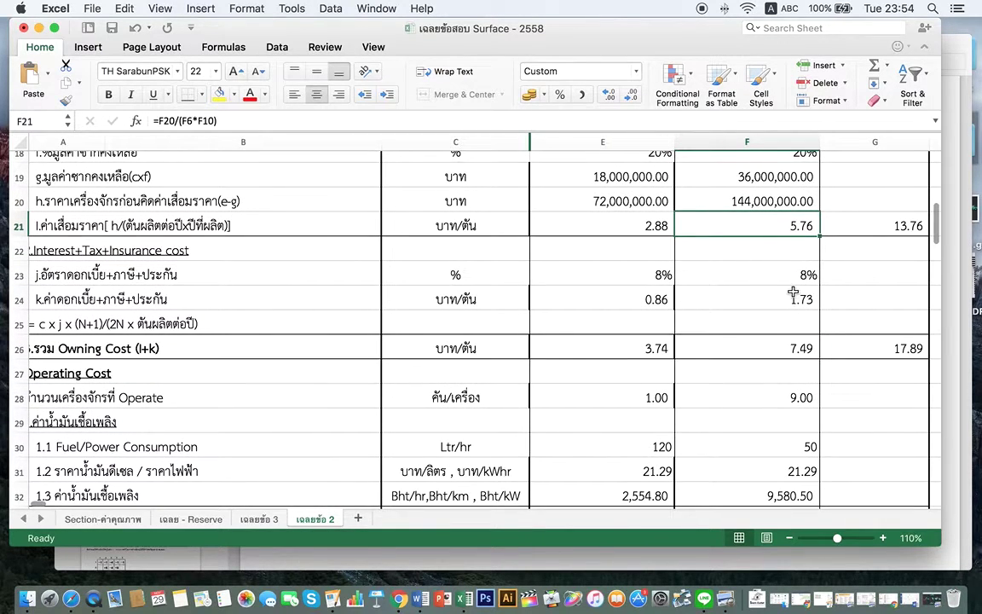
pyautogui.click(798, 301)
# - Inspect the total Owning Cost row, covering the Truck in F26, the pair E26:F26 and the sum formula in G26
pyautogui.click(796, 343)
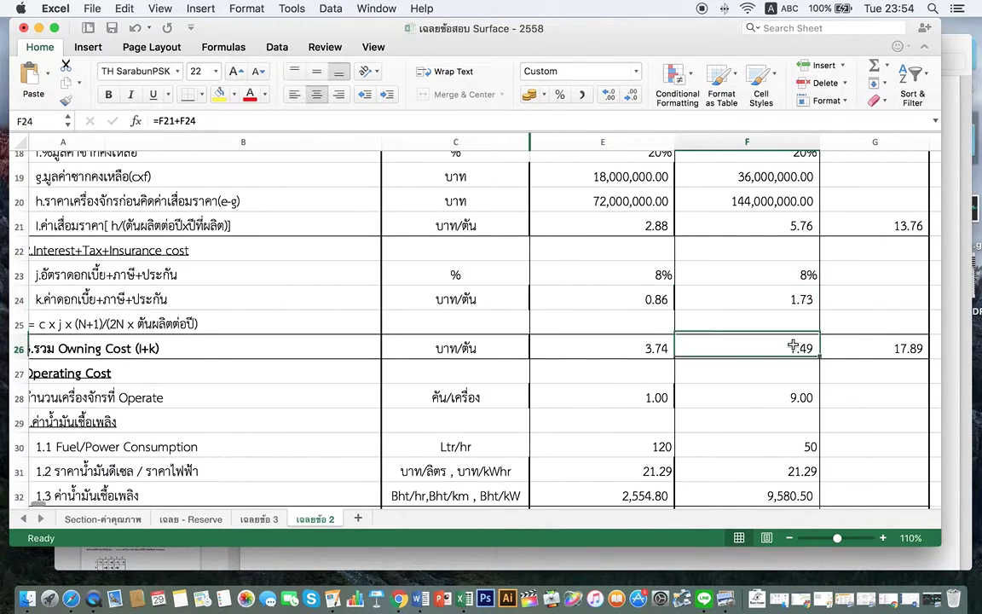
pyautogui.scroll(-1, 795, 334)
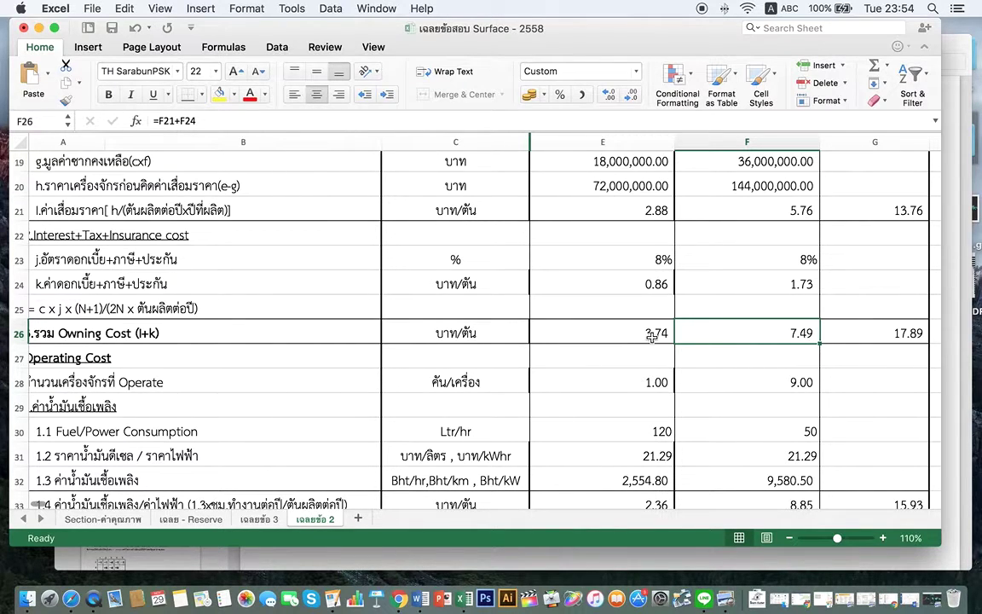
pyautogui.moveTo(648, 334); pyautogui.dragTo(745, 334)
pyautogui.click(852, 336)
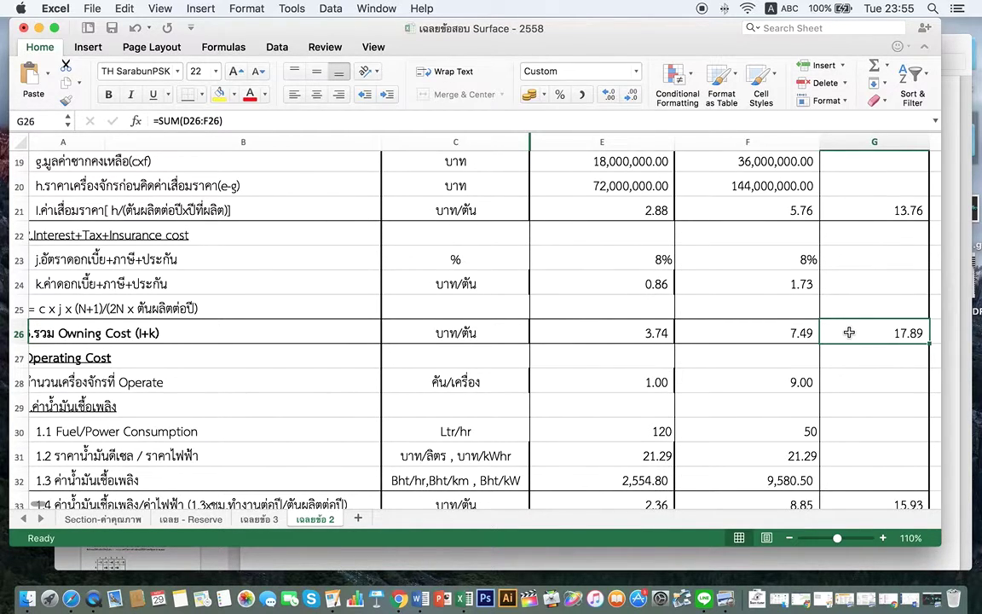
# - Go to the Operating Cost section and inspect the loader's operating unit count in E28 and fuel consumption in E30
pyautogui.scroll(-2, 850, 332)
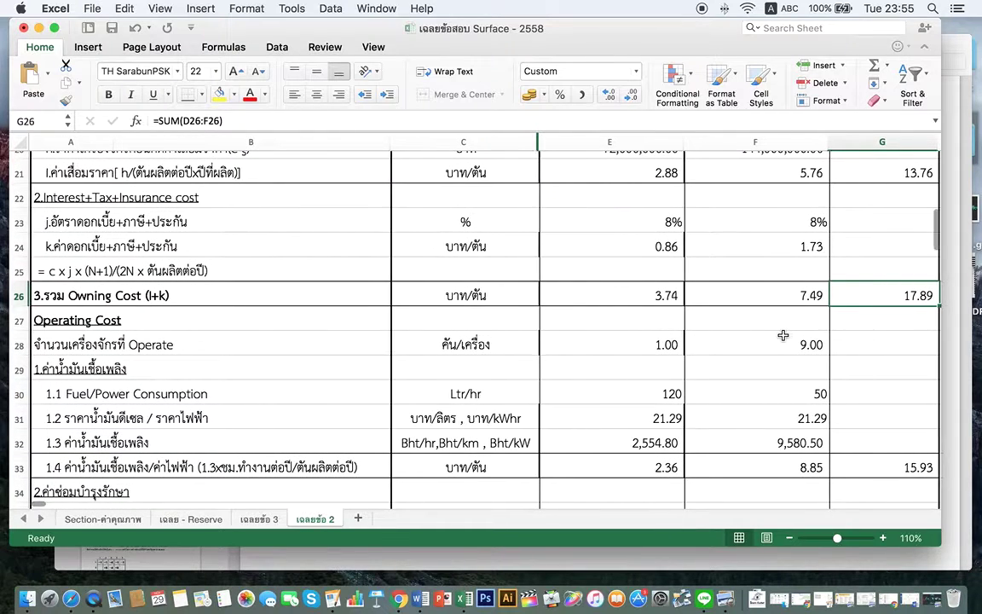
pyautogui.scroll(-1, 783, 335)
pyautogui.scroll(-1, 783, 335)
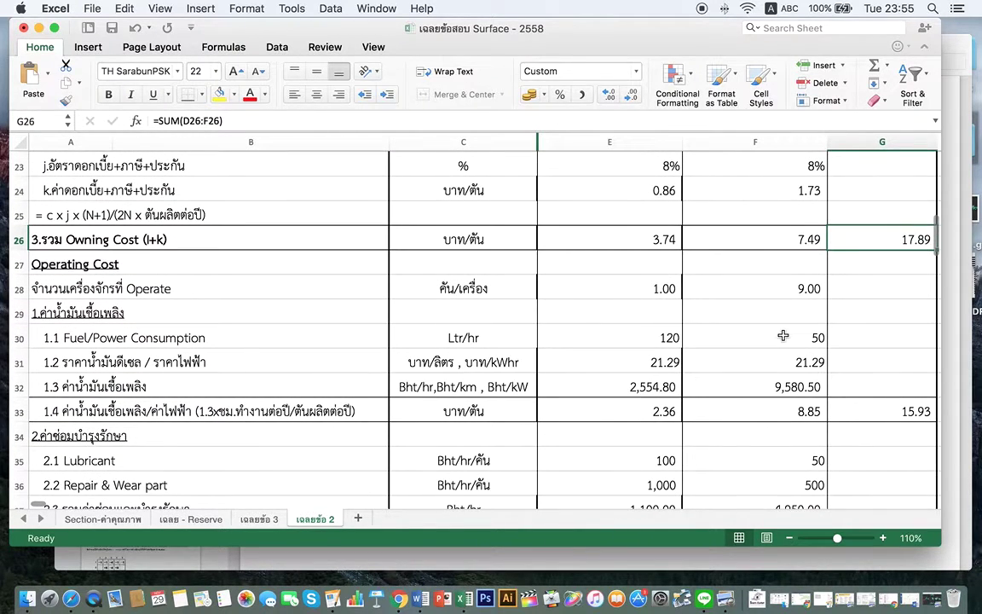
pyautogui.scroll(-1, 742, 342)
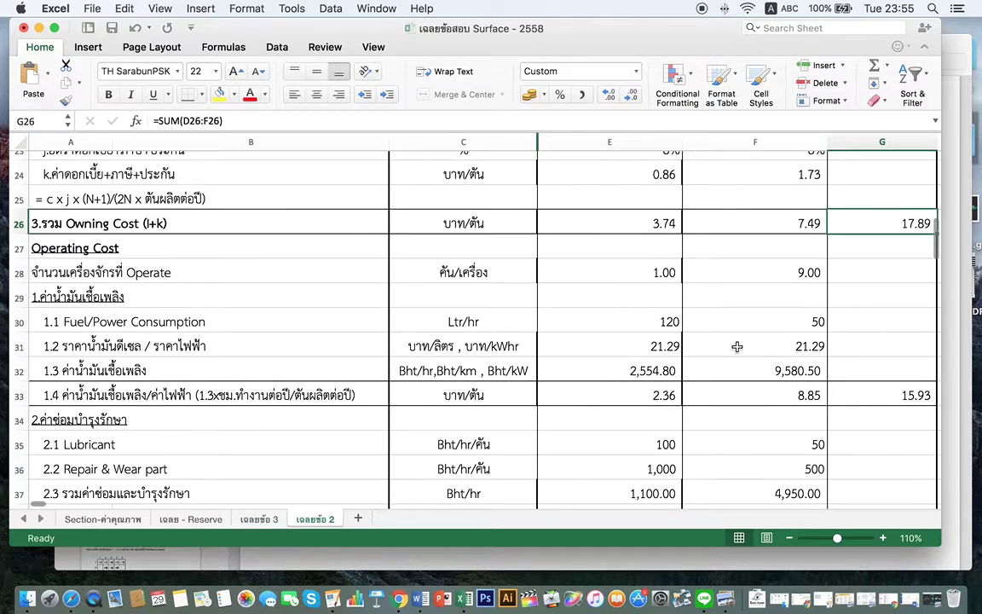
pyautogui.click(631, 272)
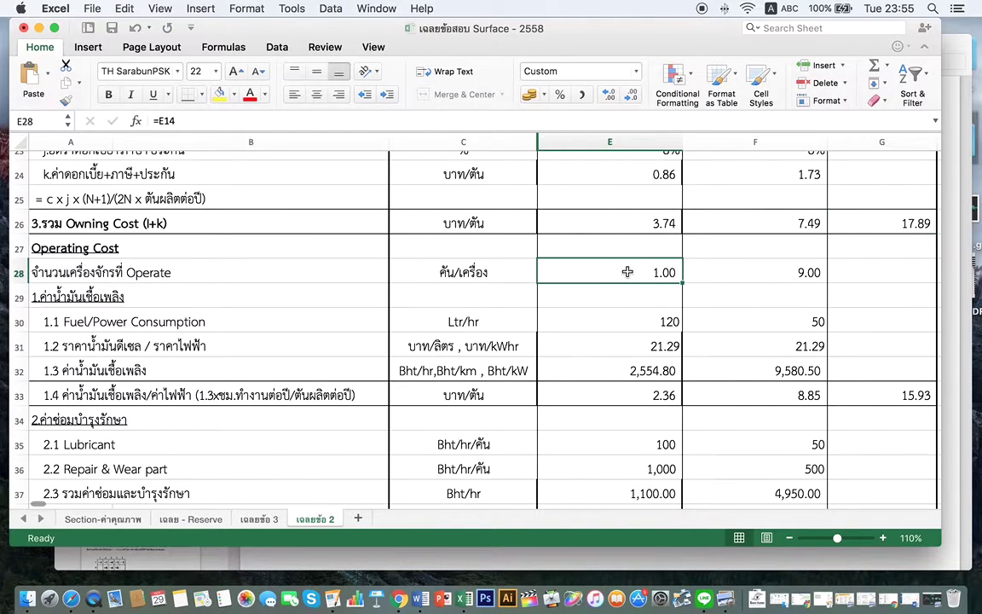
pyautogui.click(646, 354)
pyautogui.click(646, 324)
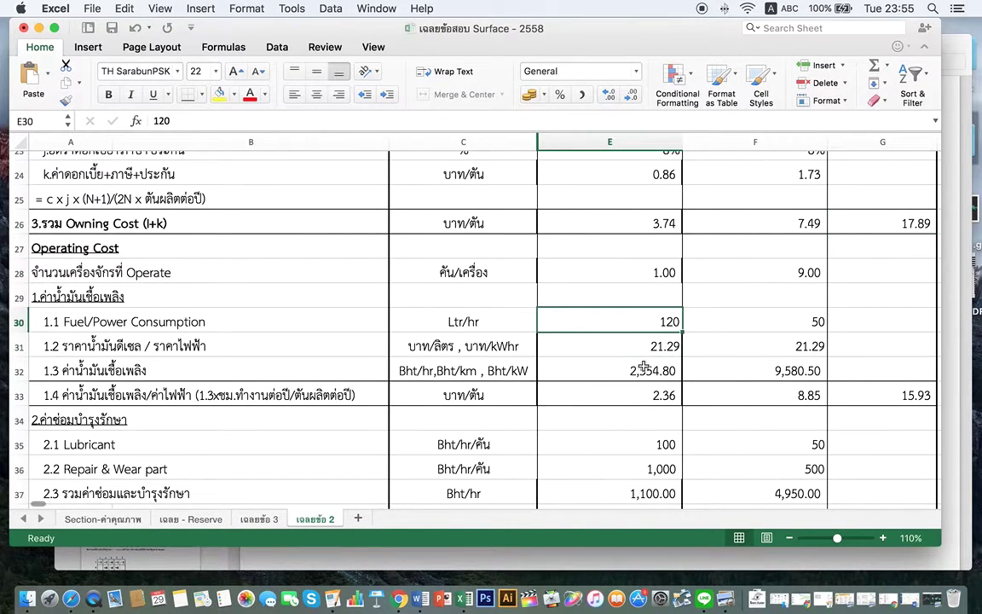
# - Inspect the loader's fuel price in E31, hourly fuel cost formula in E32 and fuel cost per ton in E33
pyautogui.scroll(-1, 646, 367)
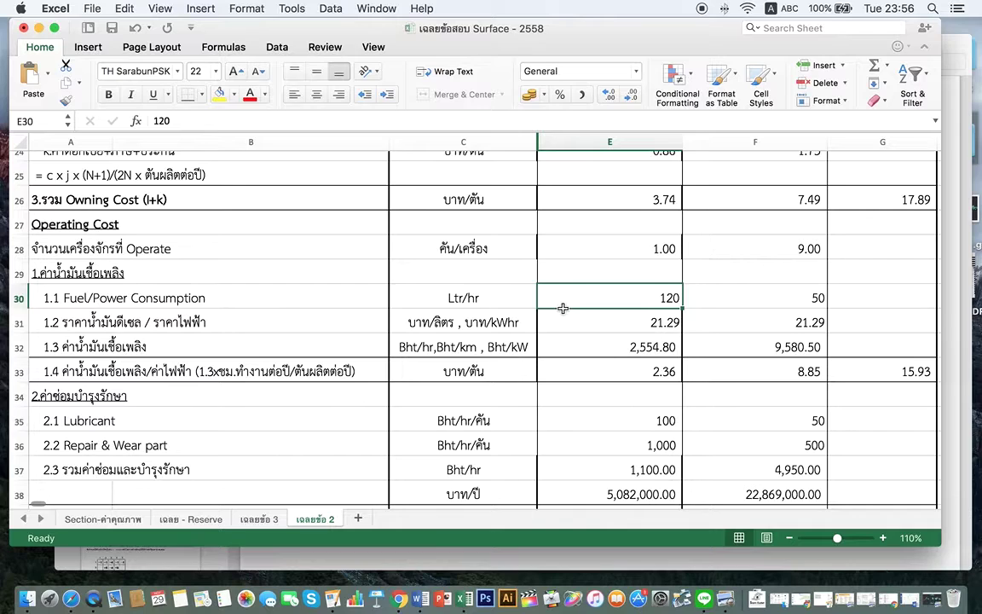
pyautogui.click(612, 318)
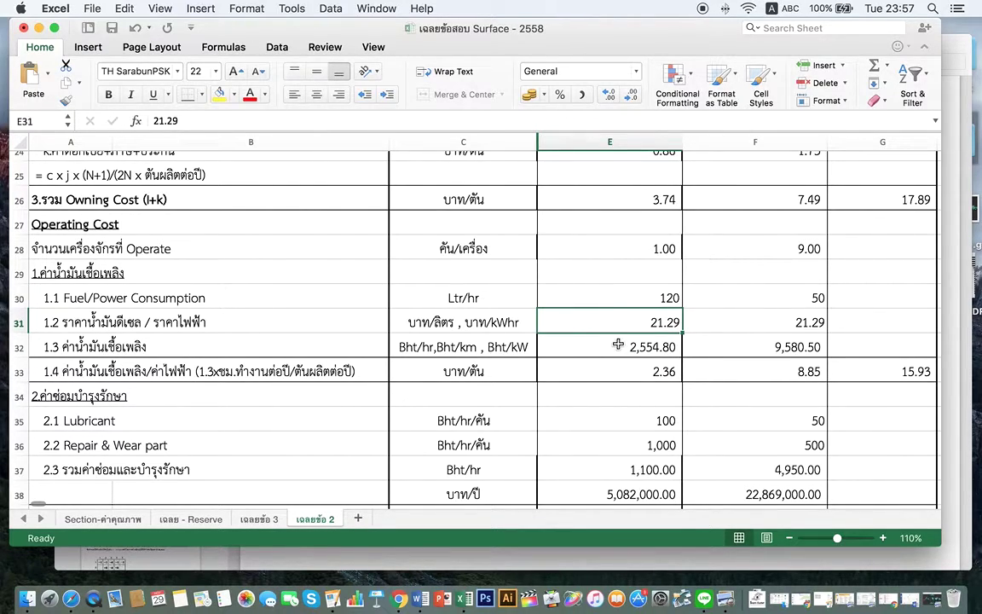
pyautogui.moveTo(655, 332); pyautogui.dragTo(616, 325)
pyautogui.click(618, 349)
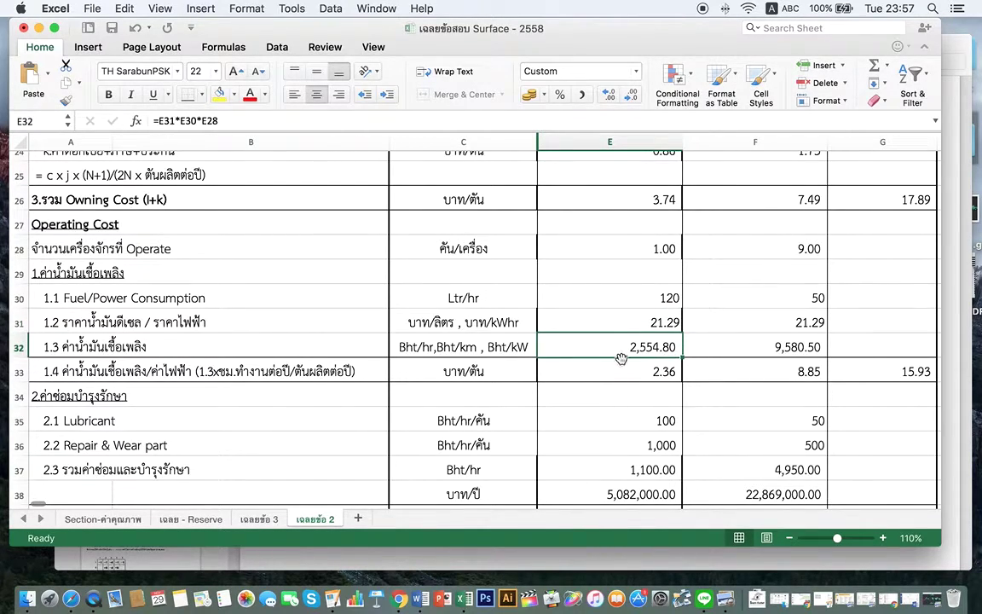
pyautogui.click(623, 371)
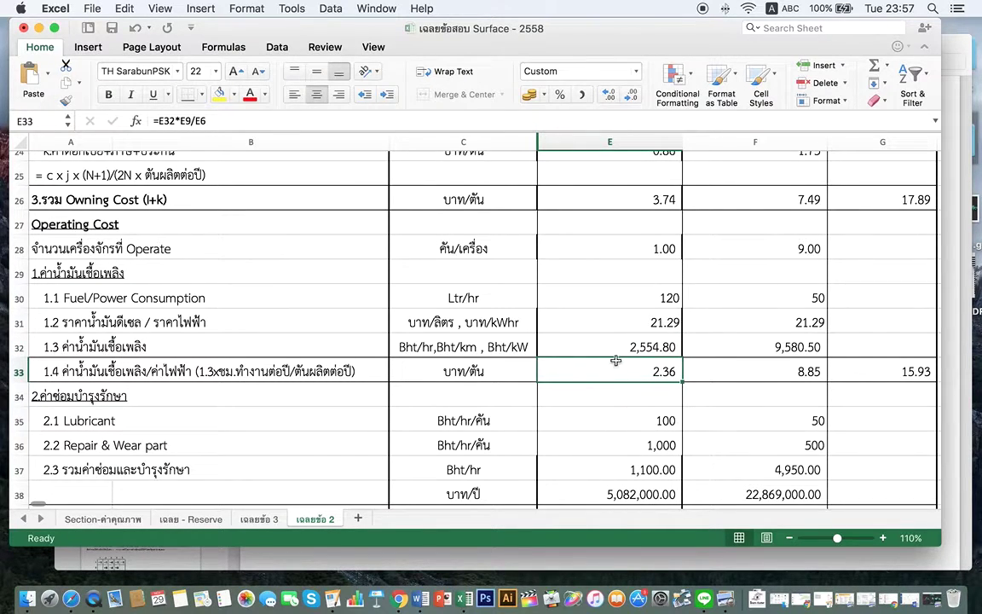
pyautogui.click(592, 348)
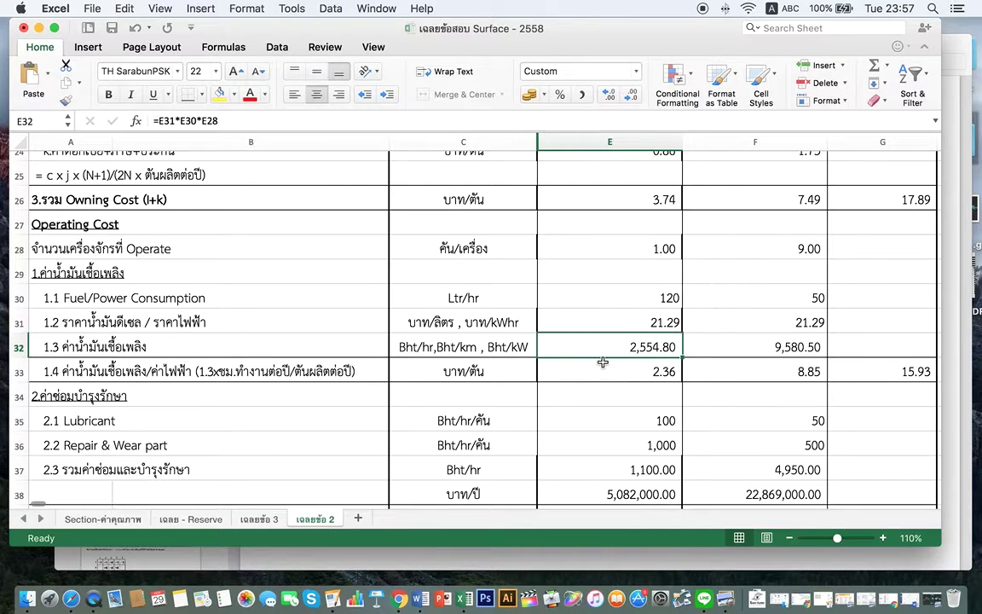
pyautogui.click(604, 368)
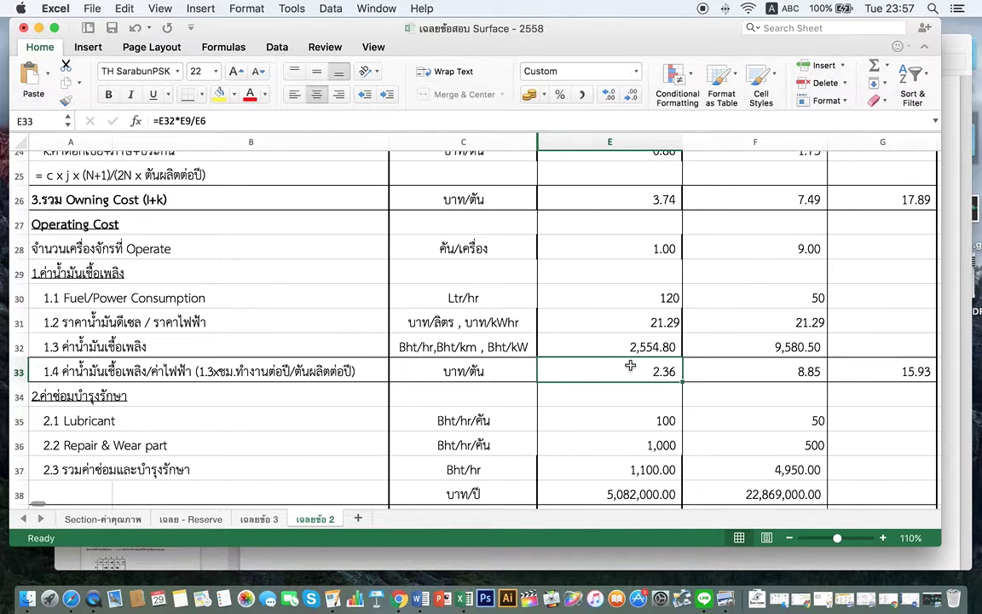
pyautogui.doubleClick(631, 346)
pyautogui.press('Return')
# - Inspect the Truck's fuel consumption, price, hourly cost and cost per ton in F30 to F33, plus the fuel total in G33
pyautogui.click(735, 371)
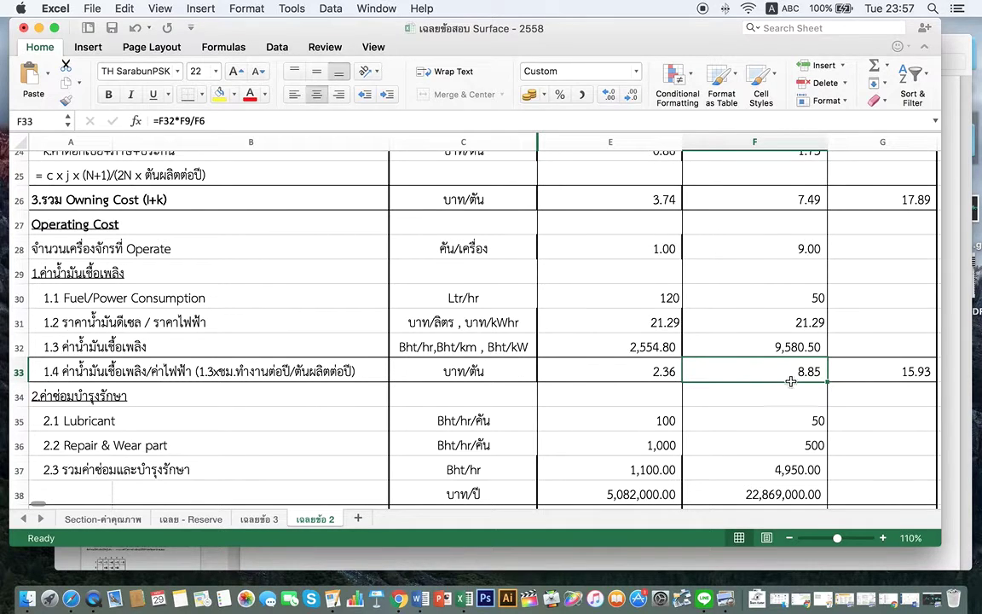
pyautogui.click(601, 345)
pyautogui.click(767, 352)
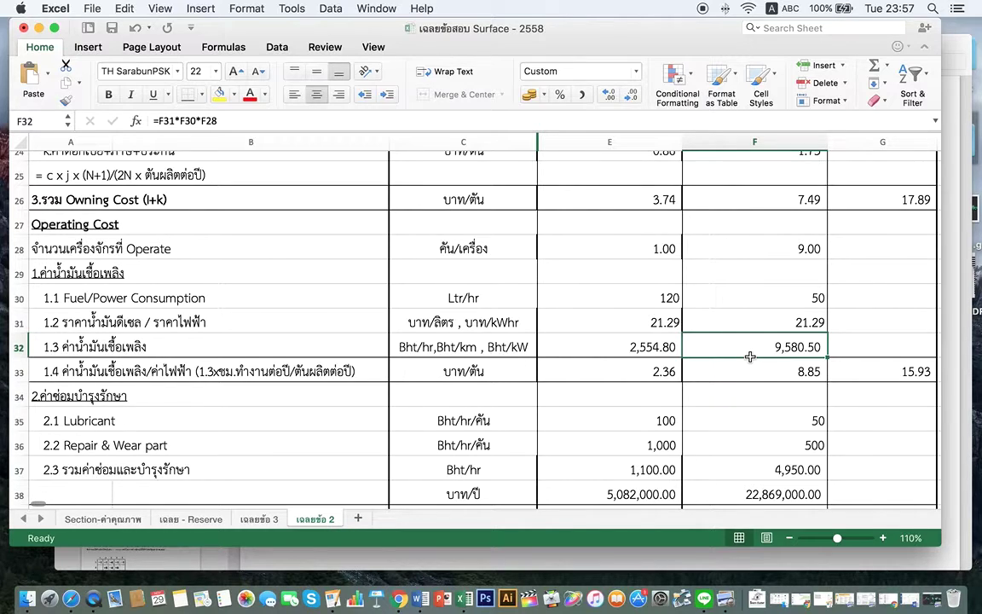
pyautogui.click(781, 297)
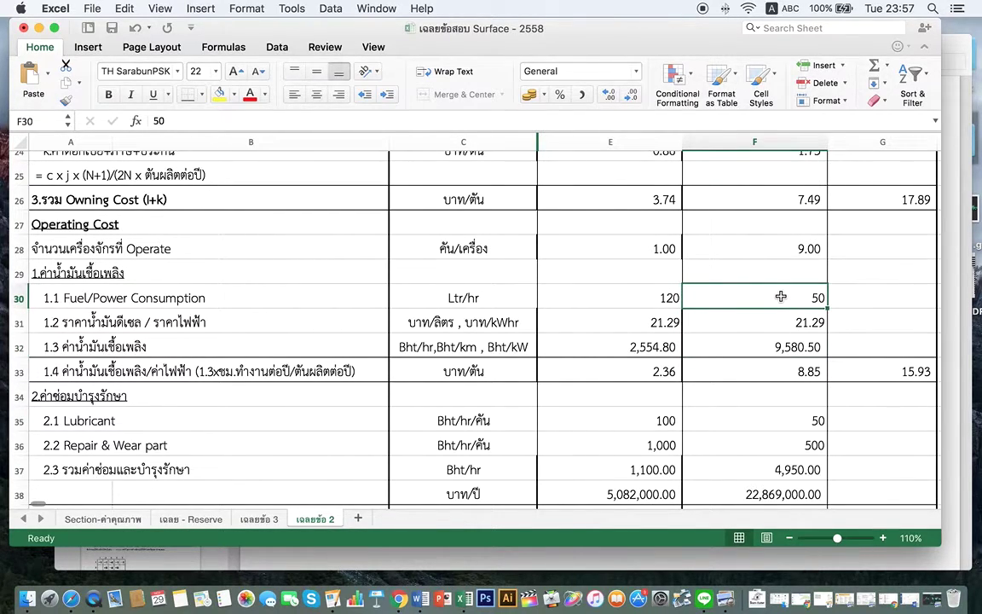
pyautogui.click(781, 322)
pyautogui.click(782, 345)
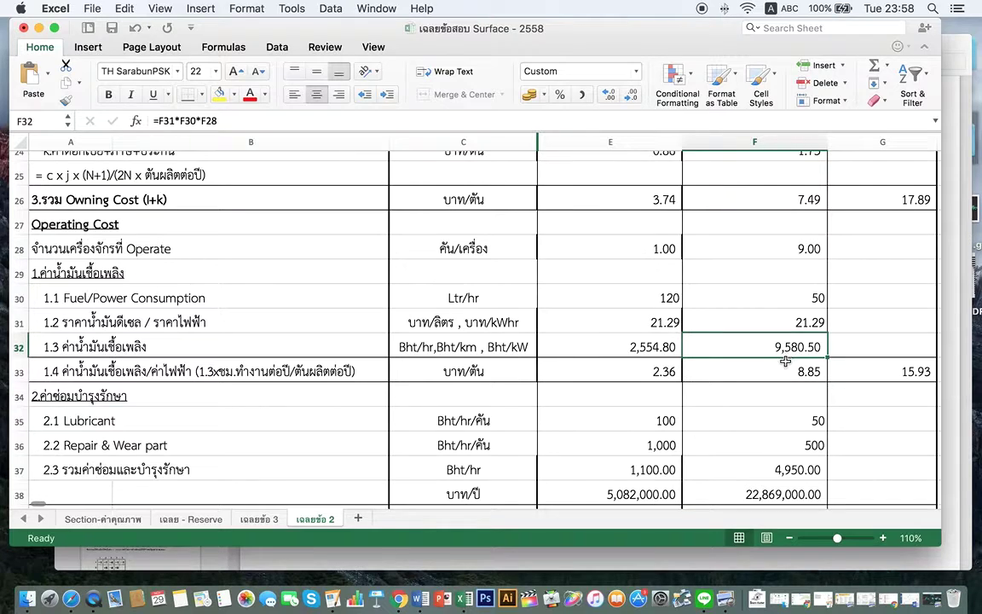
pyautogui.click(785, 365)
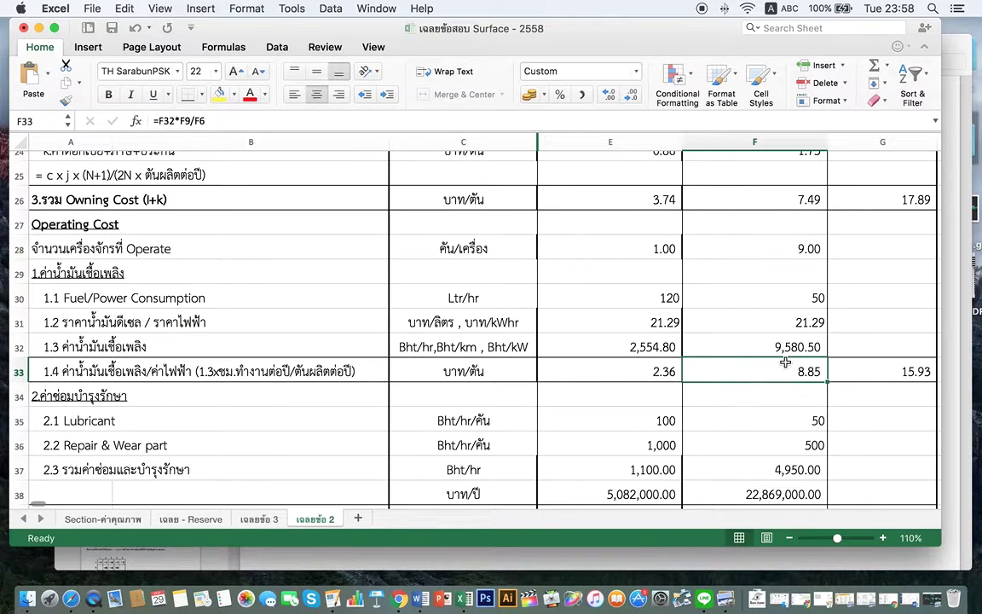
pyautogui.click(873, 373)
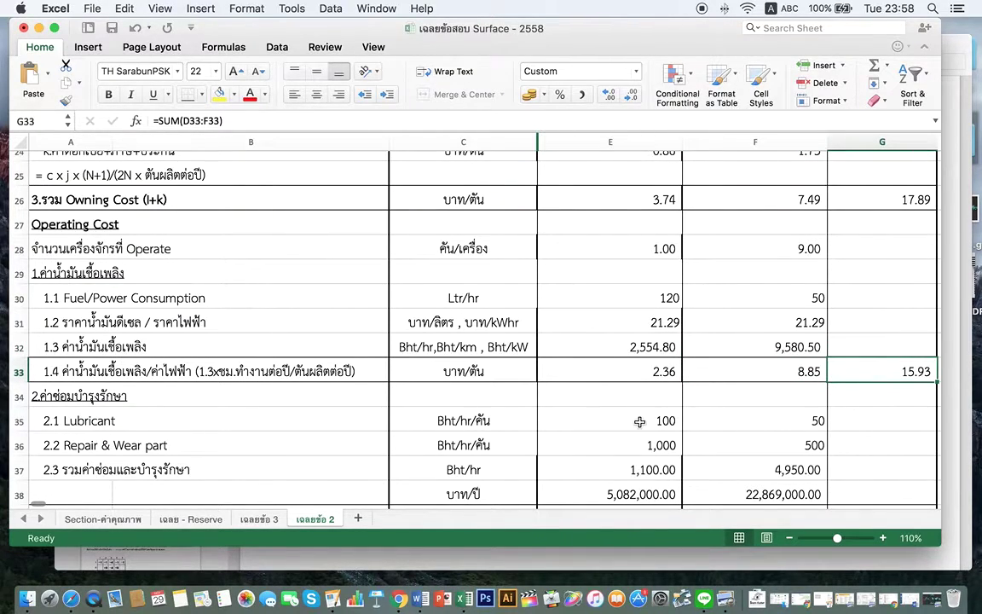
# - Inspect the maintenance cost per ton formulas in E39 and F39 and the loader's yearly maintenance cost in E38
pyautogui.scroll(-5, 606, 380)
pyautogui.click(646, 365)
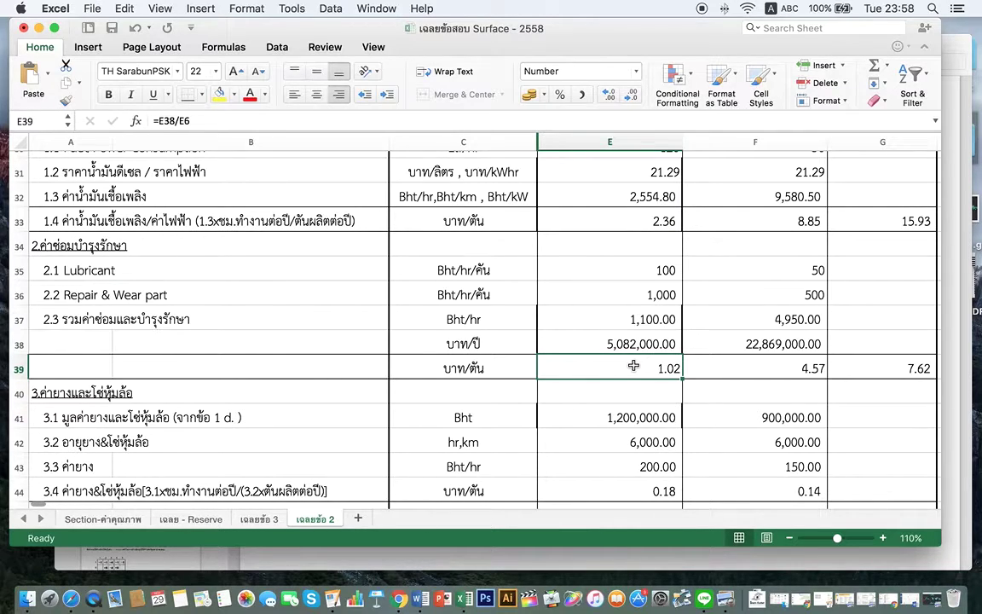
pyautogui.click(704, 368)
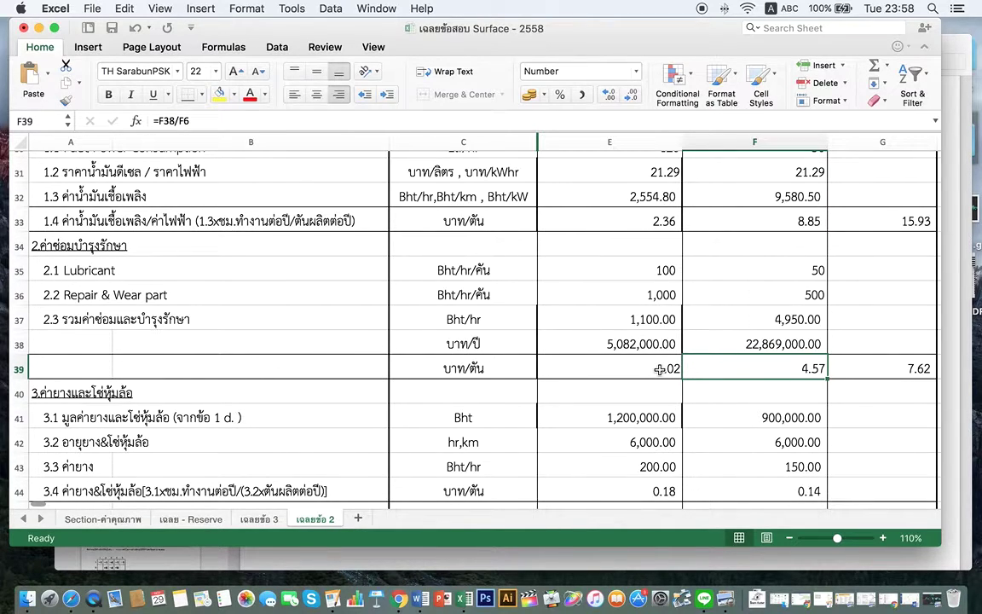
pyautogui.click(629, 345)
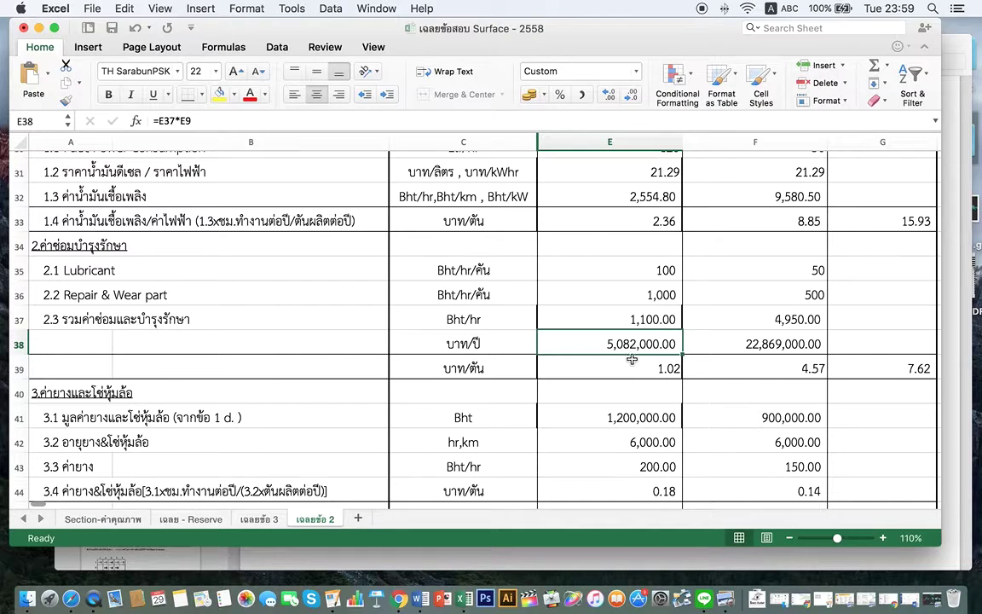
pyautogui.press('Down')
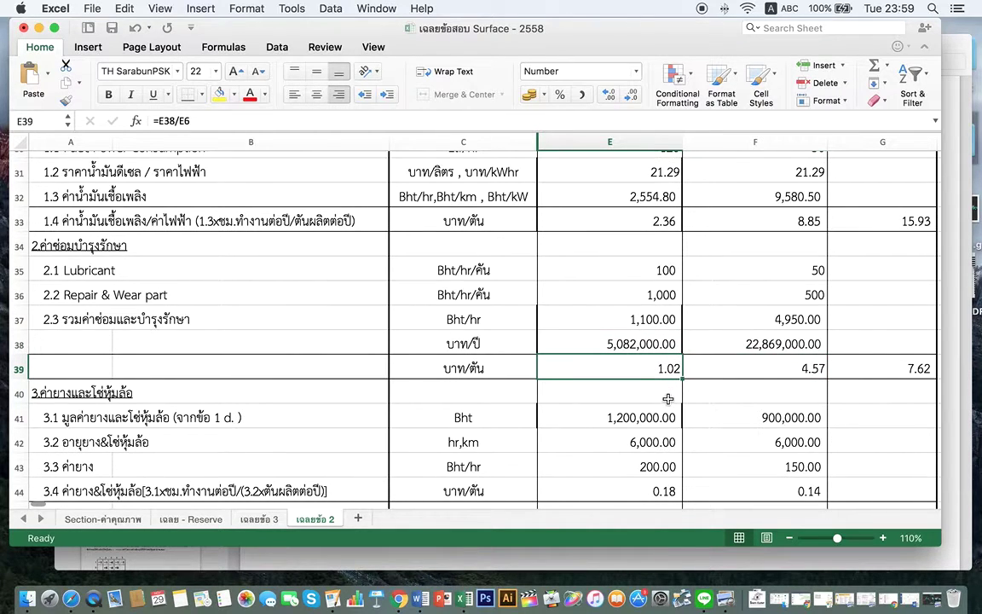
# - Trace the loader's yearly maintenance cost formula in E38 back to the hourly lubricant and repair total in E37
pyautogui.scroll(-5, 601, 358)
pyautogui.scroll(2, 638, 275)
pyautogui.click(629, 225)
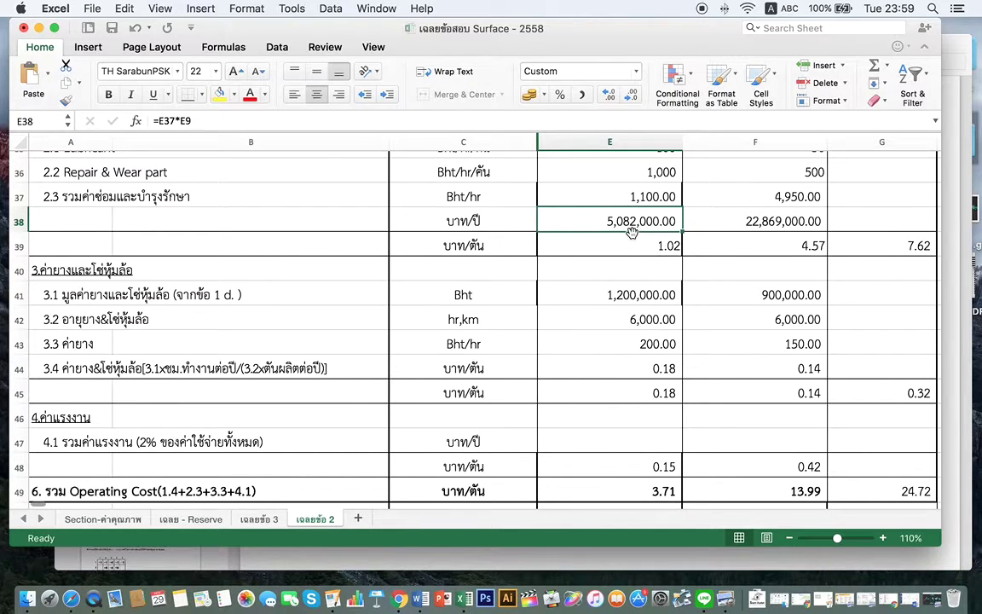
pyautogui.scroll(2, 631, 232)
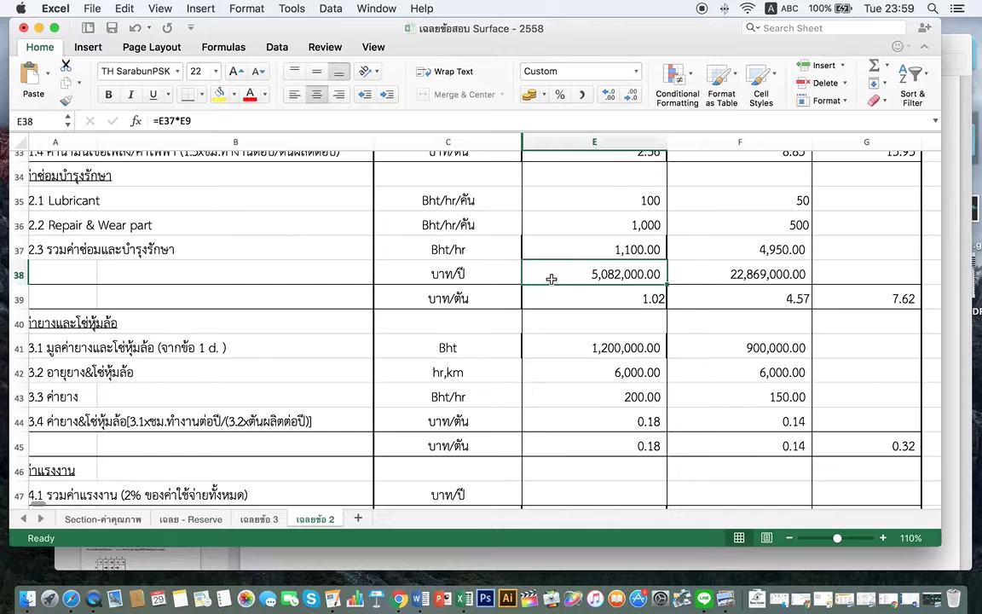
pyautogui.click(606, 253)
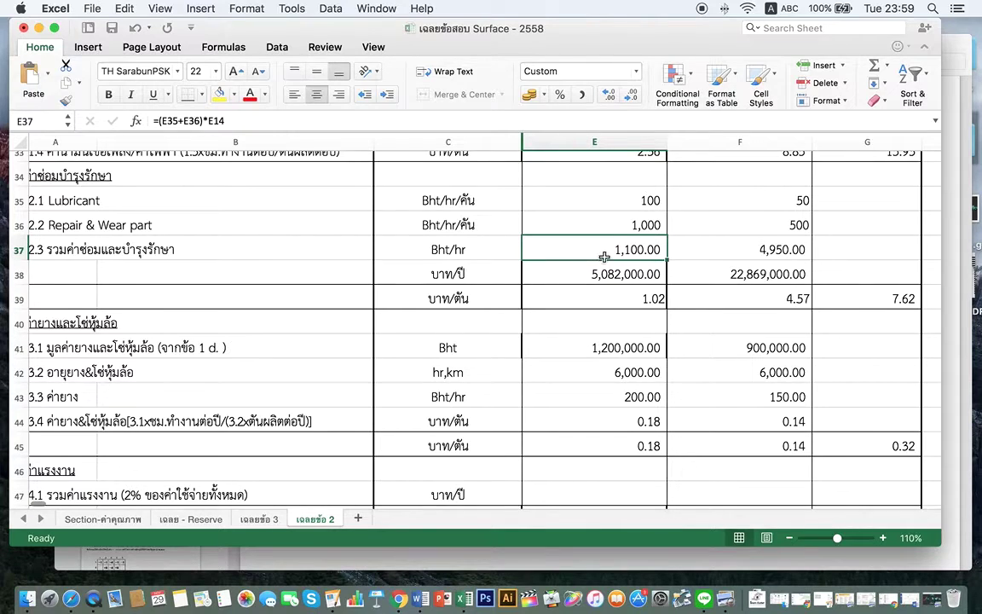
pyautogui.click(614, 286)
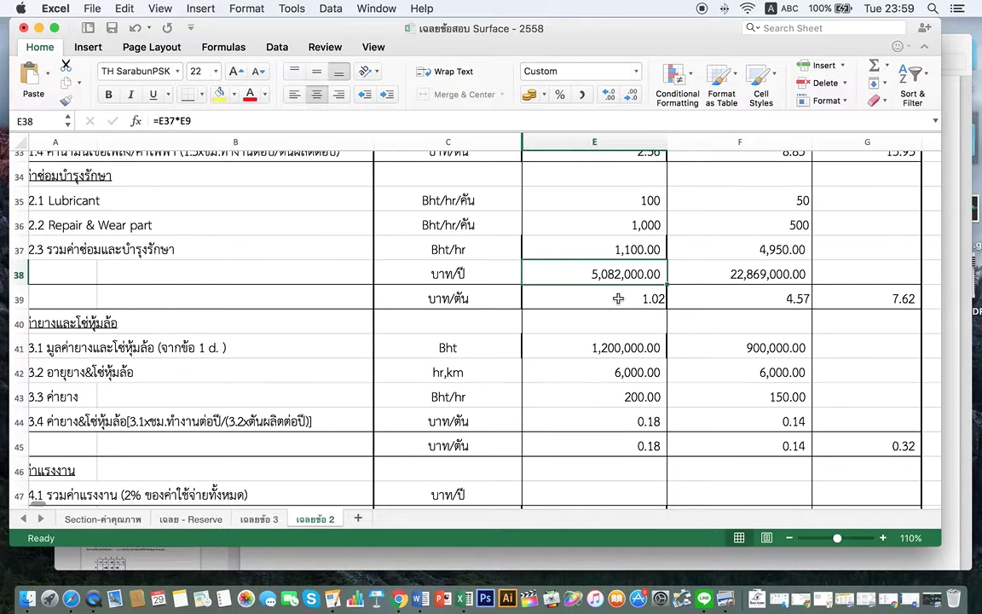
# - Inspect the maintenance cost per ton formulas in E39 and F39 and read the tire, labor and total cost rows down to row 52
pyautogui.click(649, 300)
pyautogui.click(761, 292)
pyautogui.scroll(-1, 631, 369)
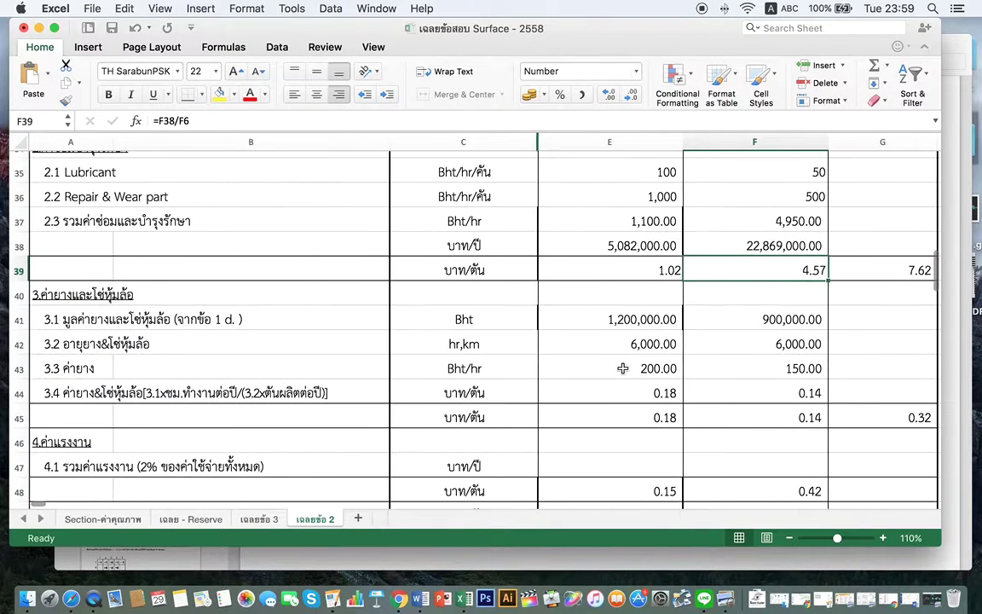
pyautogui.scroll(-3, 623, 370)
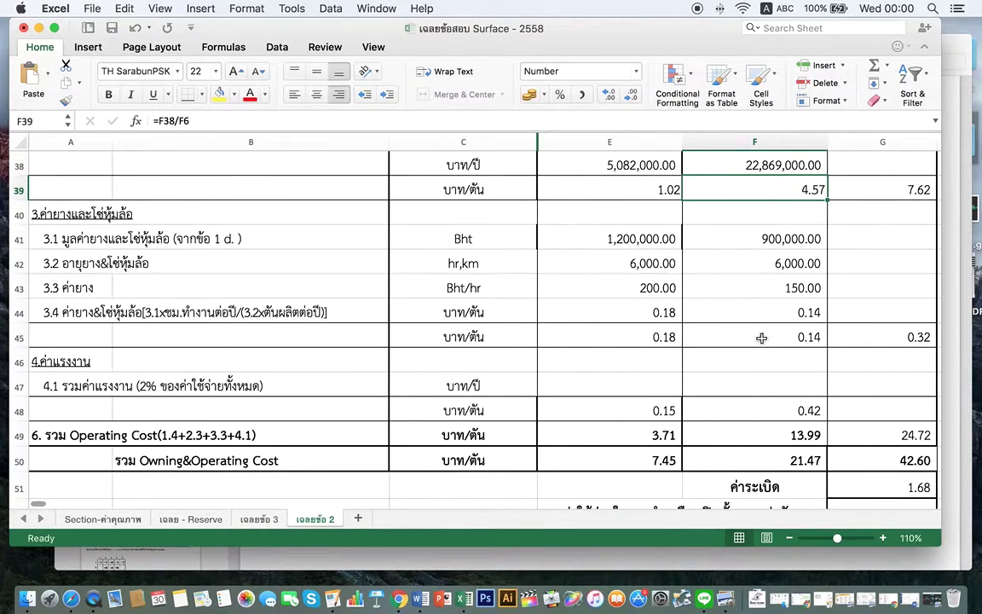
pyautogui.scroll(-1, 755, 369)
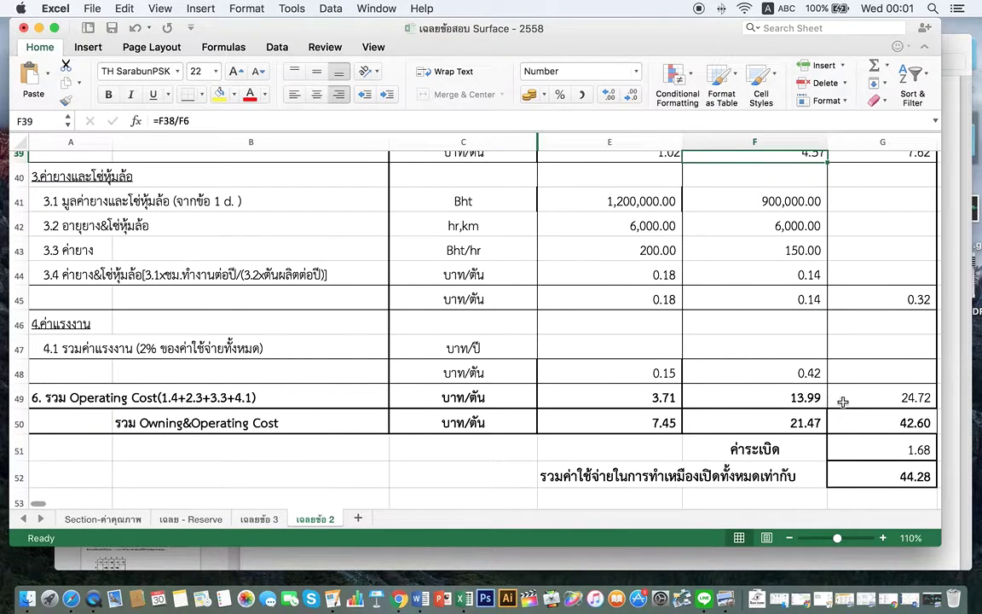
pyautogui.hscroll(3, 821, 407)
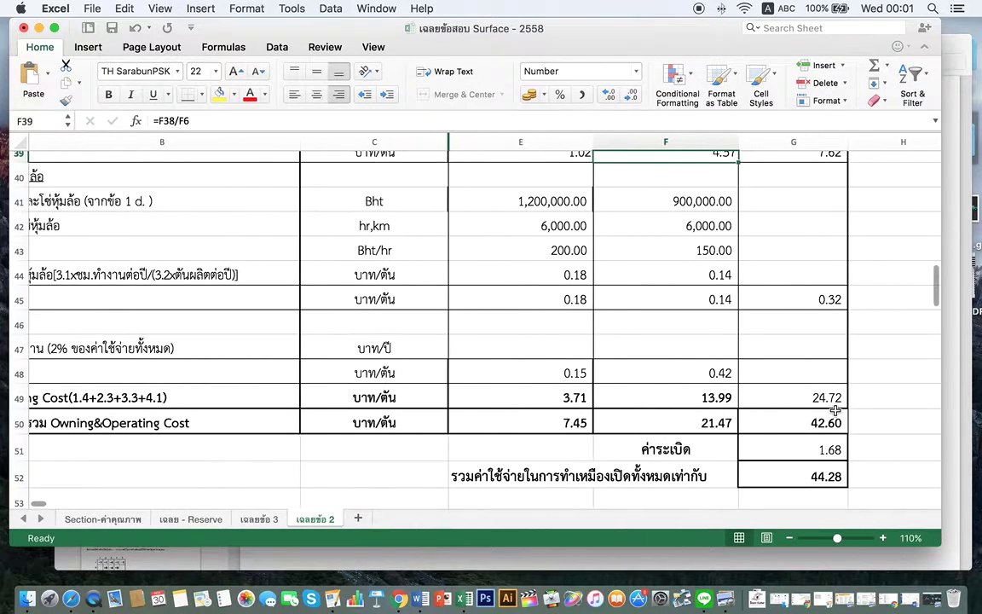
pyautogui.hscroll(-3, 840, 411)
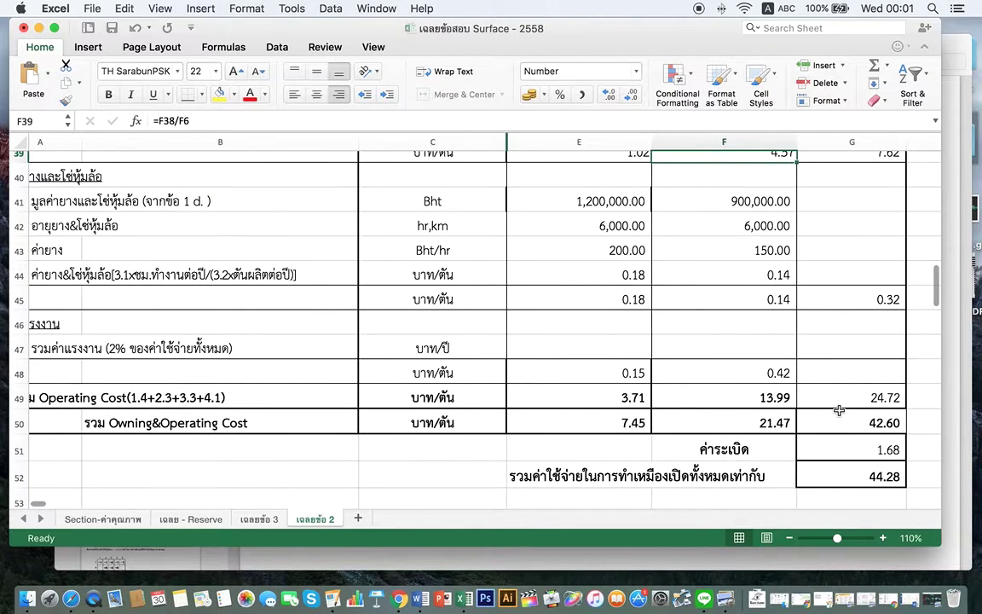
# - Inspect the combined cost per ton formulas for tires in G45, maintenance in G39 and fuel in G33
pyautogui.scroll(4, 761, 403)
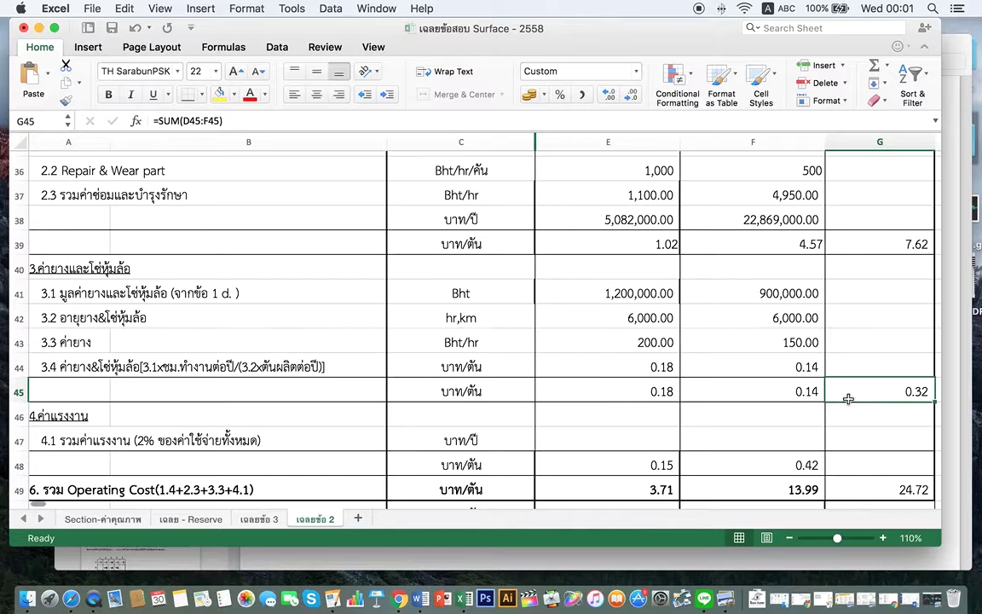
pyautogui.scroll(2, 871, 373)
pyautogui.scroll(1, 871, 373)
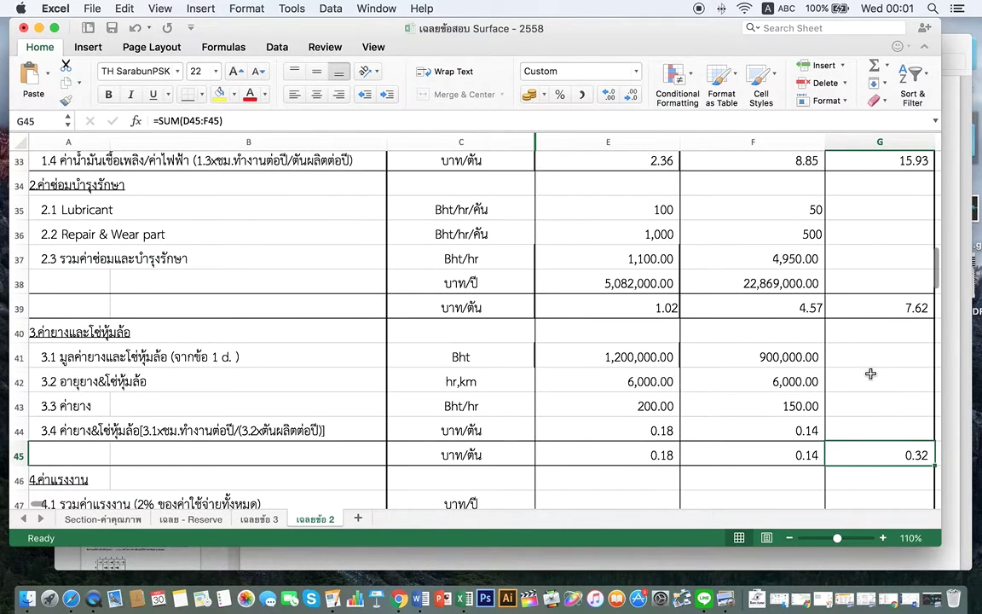
pyautogui.click(881, 309)
pyautogui.scroll(4, 881, 309)
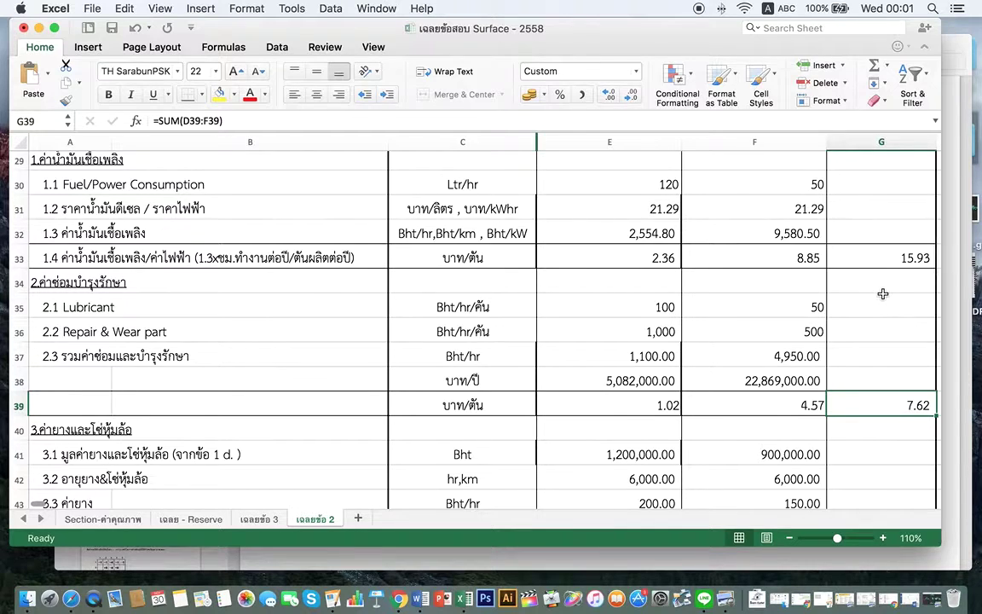
pyautogui.scroll(3, 883, 303)
pyautogui.click(891, 337)
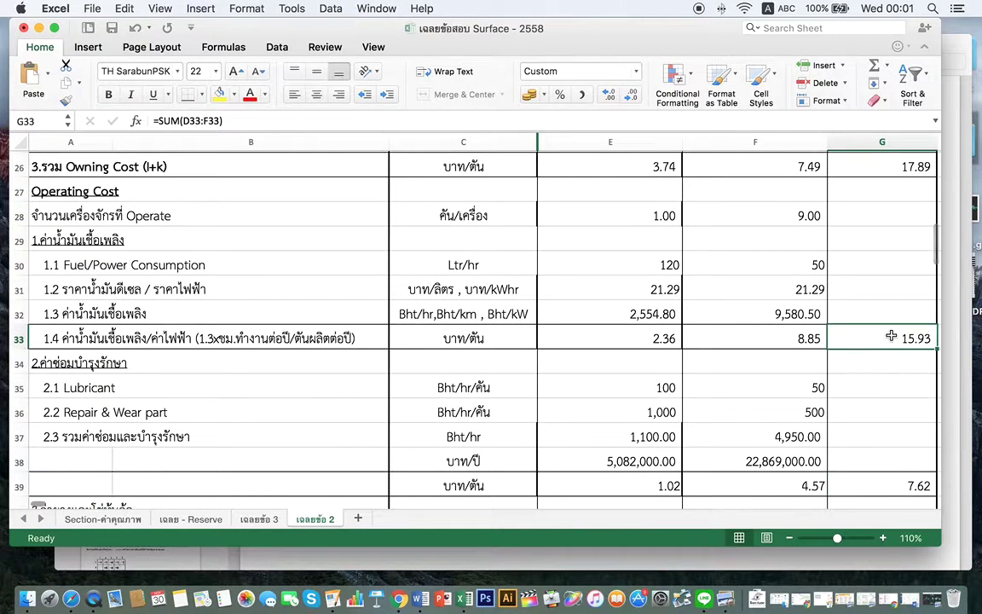
pyautogui.scroll(4, 891, 337)
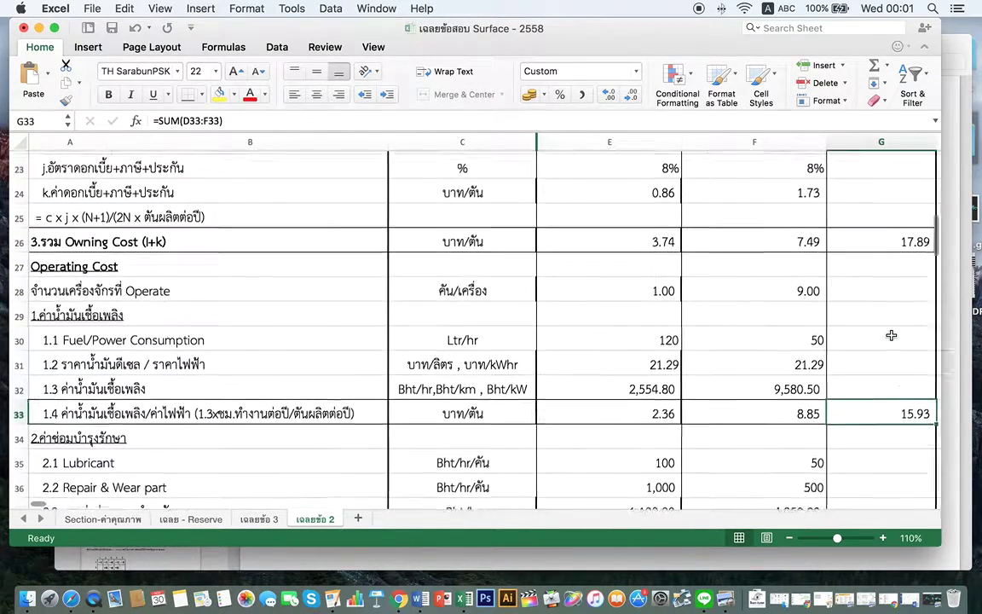
# - Inspect the total operating cost formula in G49 and the total owning and operating cost formula in G50
pyautogui.scroll(-13, 891, 335)
pyautogui.scroll(-3, 891, 335)
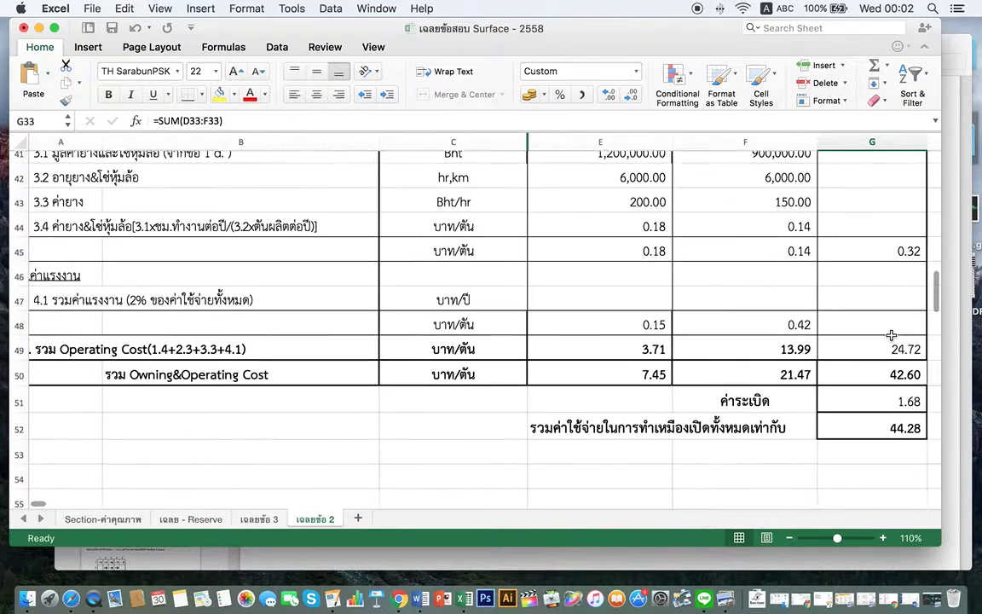
pyautogui.click(894, 347)
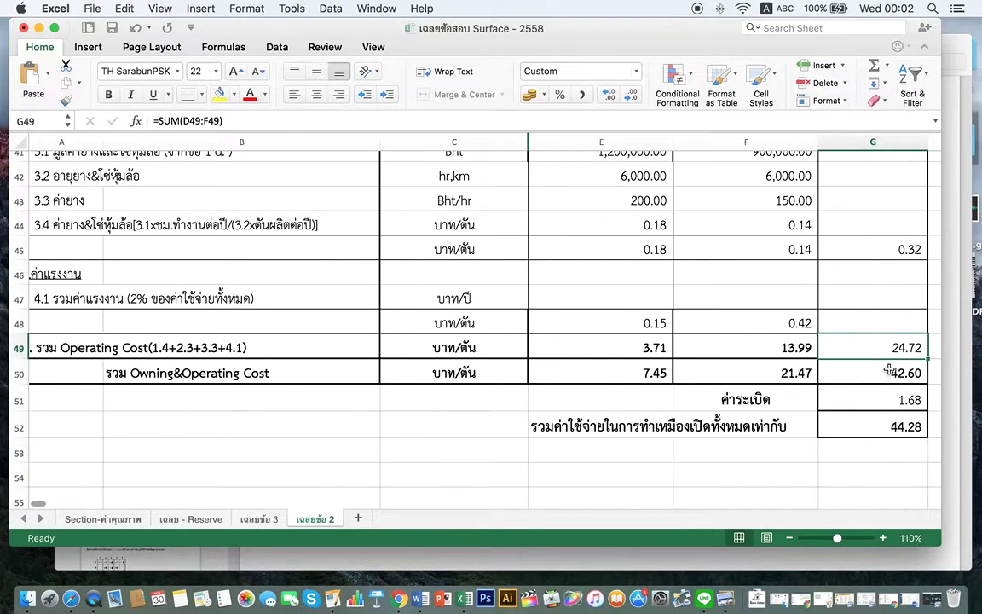
pyautogui.click(889, 372)
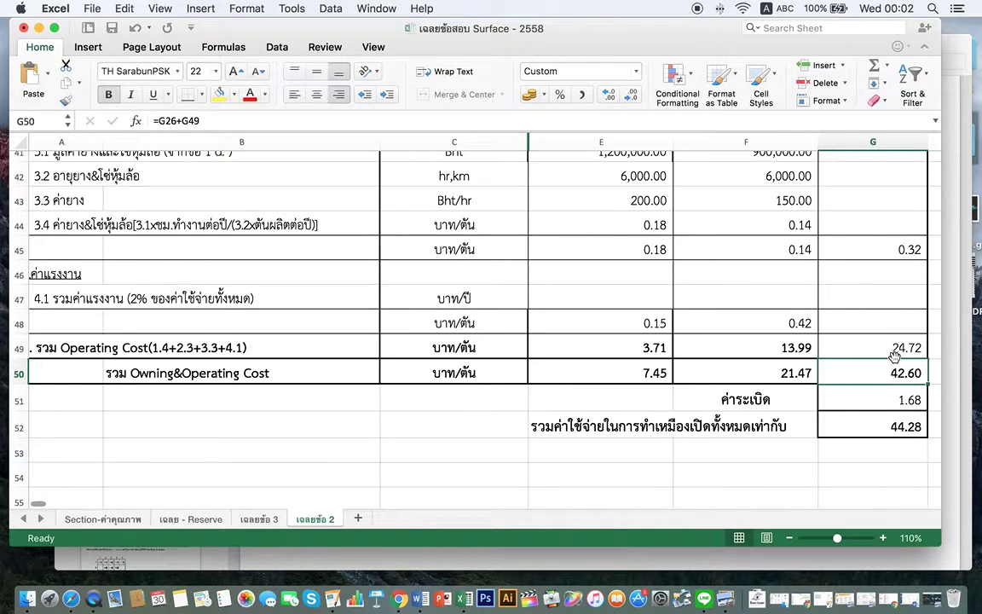
pyautogui.click(902, 347)
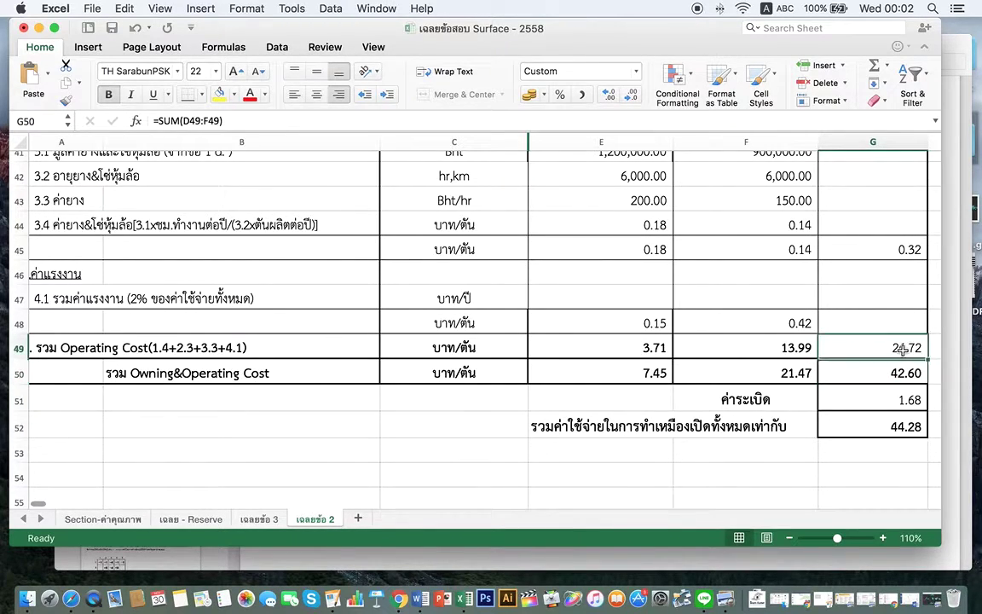
# - Trace the owning and operating cost total in G50 back to the owning cost total in G26
pyautogui.scroll(10, 904, 357)
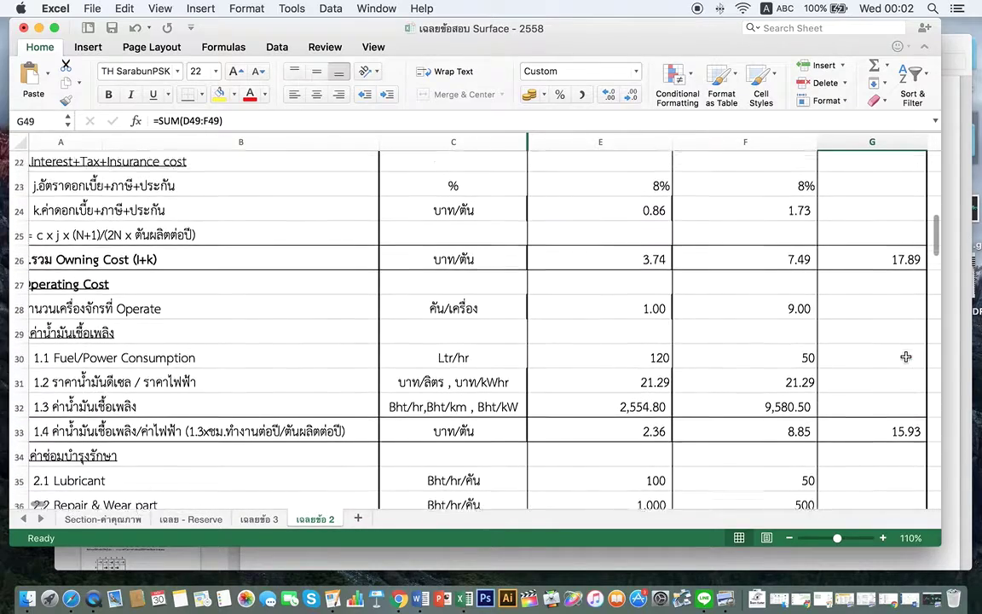
pyautogui.scroll(1, 906, 357)
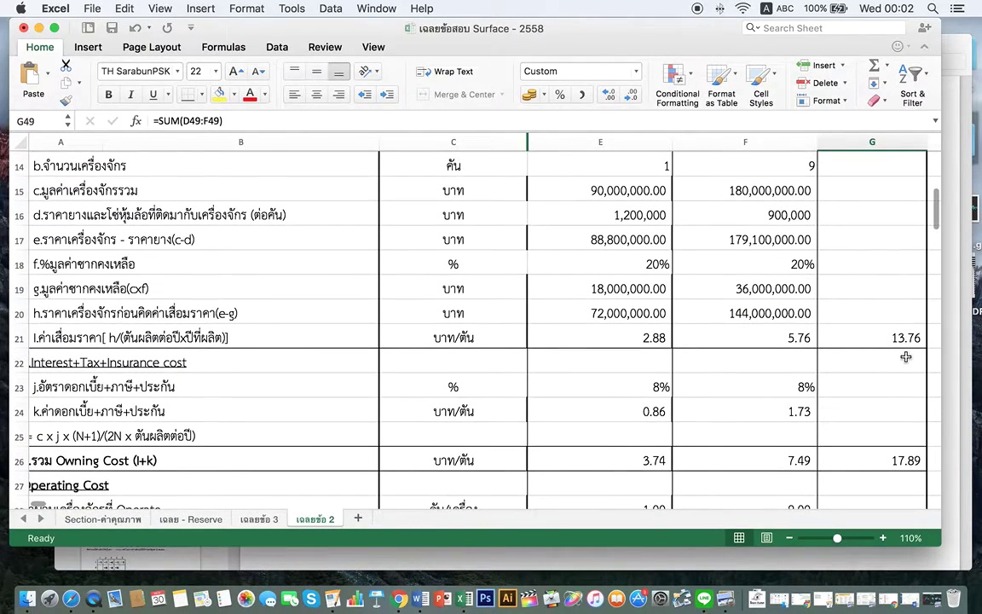
pyautogui.scroll(-2, 906, 373)
pyautogui.click(900, 365)
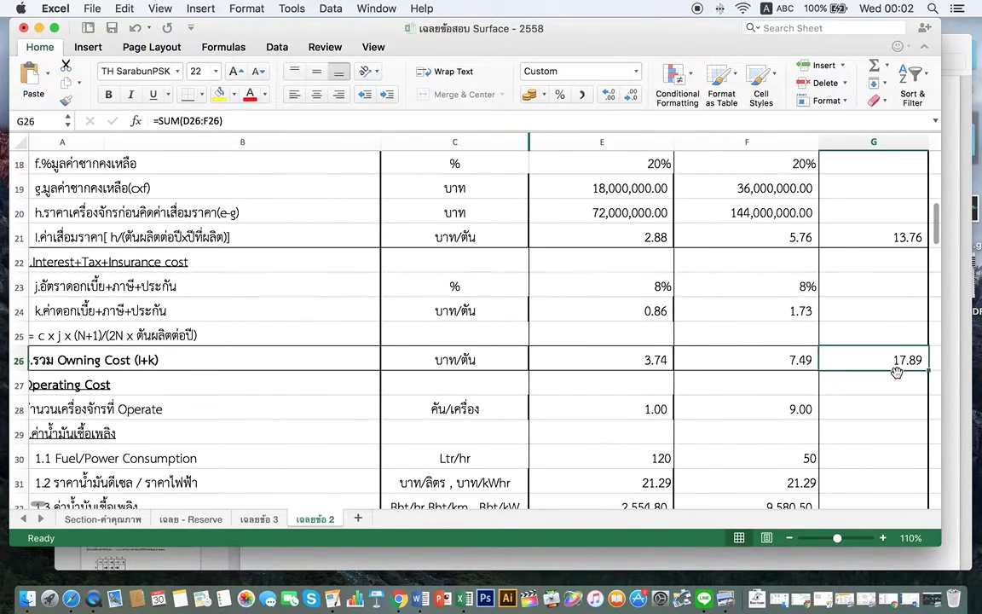
pyautogui.scroll(-5, 912, 413)
pyautogui.scroll(-7, 911, 413)
pyautogui.click(891, 365)
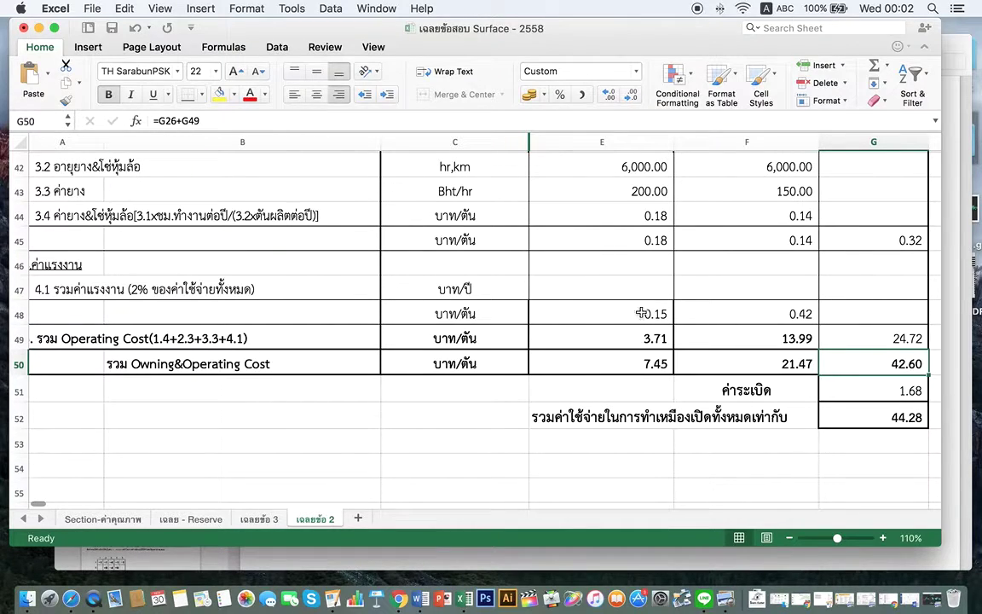
# - Inspect the yearly working hours formulas in E9, F9 and F8, and return to the owning and operating cost total in G50
pyautogui.scroll(10, 739, 314)
pyautogui.scroll(10, 795, 316)
pyautogui.scroll(-5, 648, 316)
pyautogui.scroll(3, 612, 307)
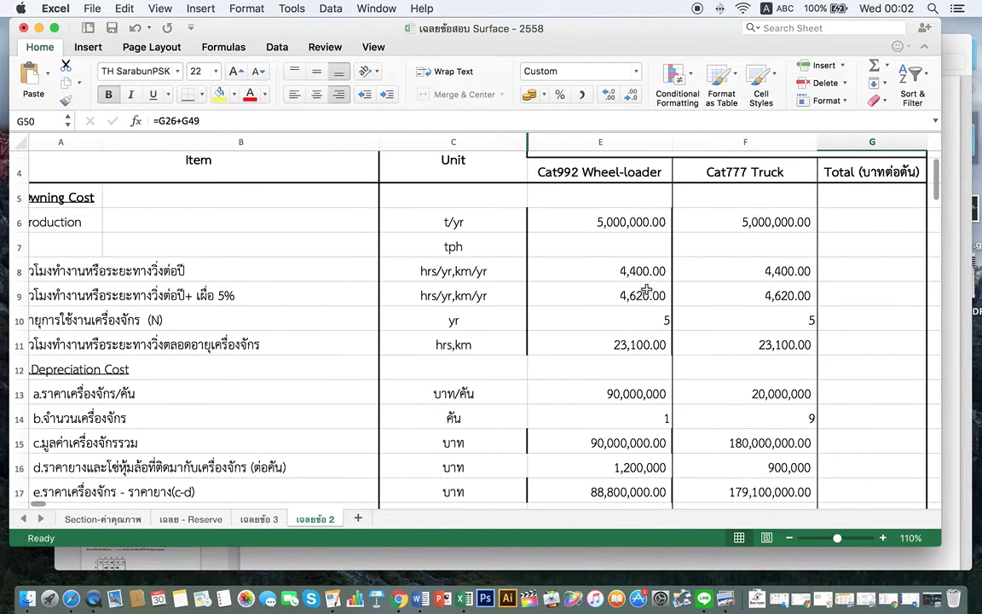
pyautogui.click(602, 298)
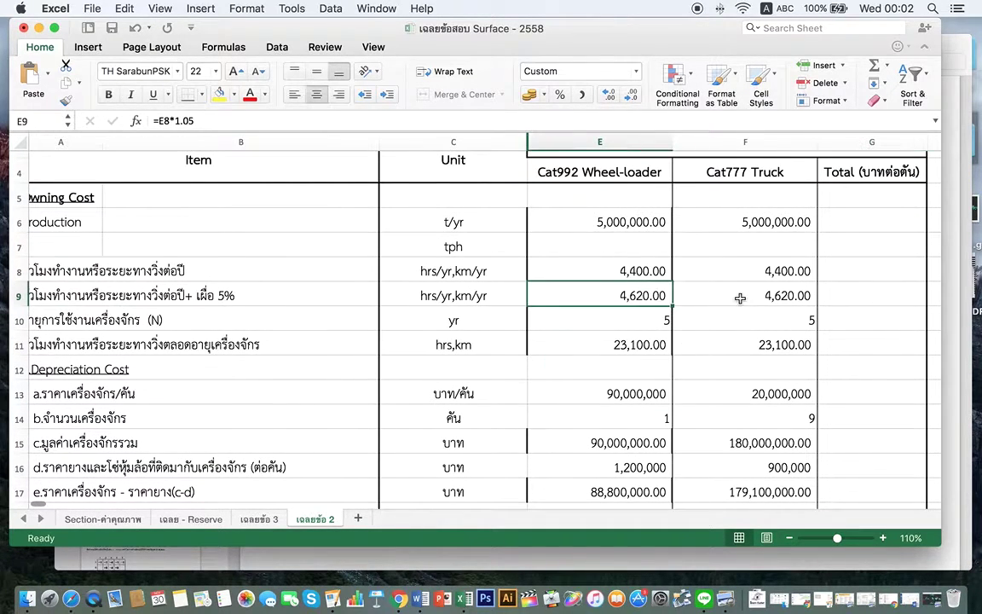
pyautogui.click(740, 297)
pyautogui.click(738, 267)
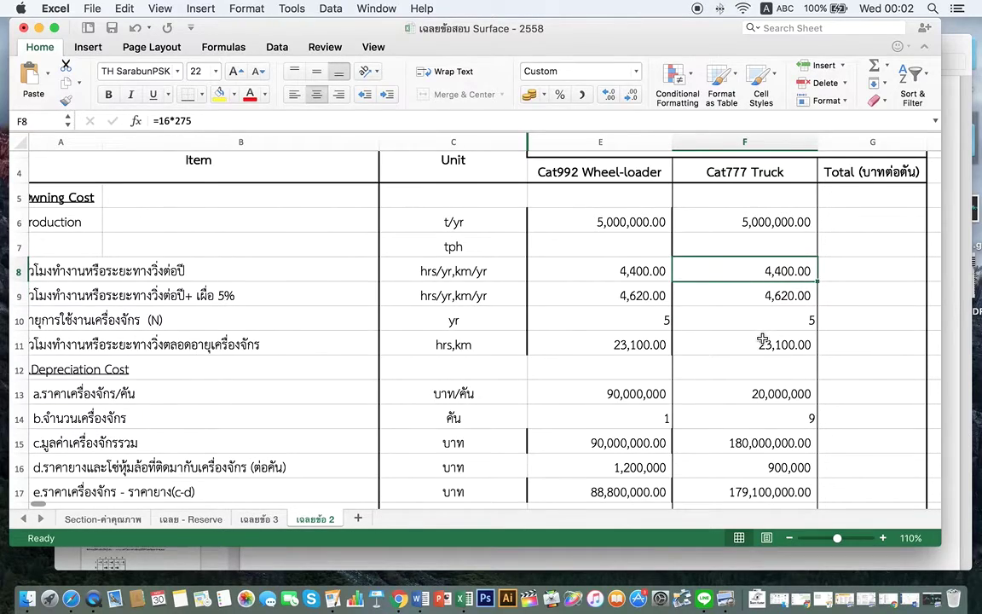
pyautogui.scroll(-15, 764, 340)
pyautogui.scroll(-15, 763, 340)
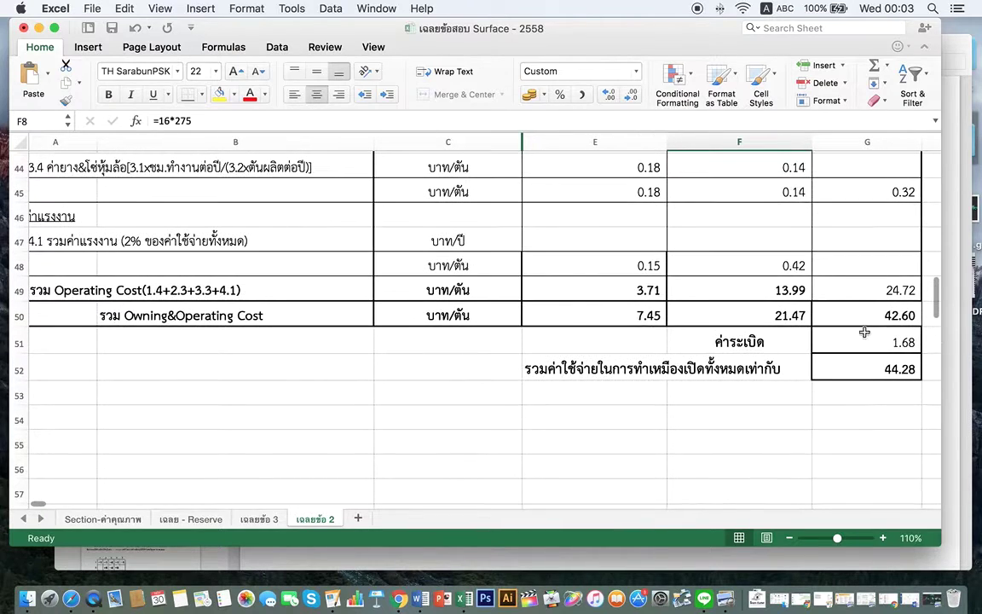
pyautogui.click(874, 315)
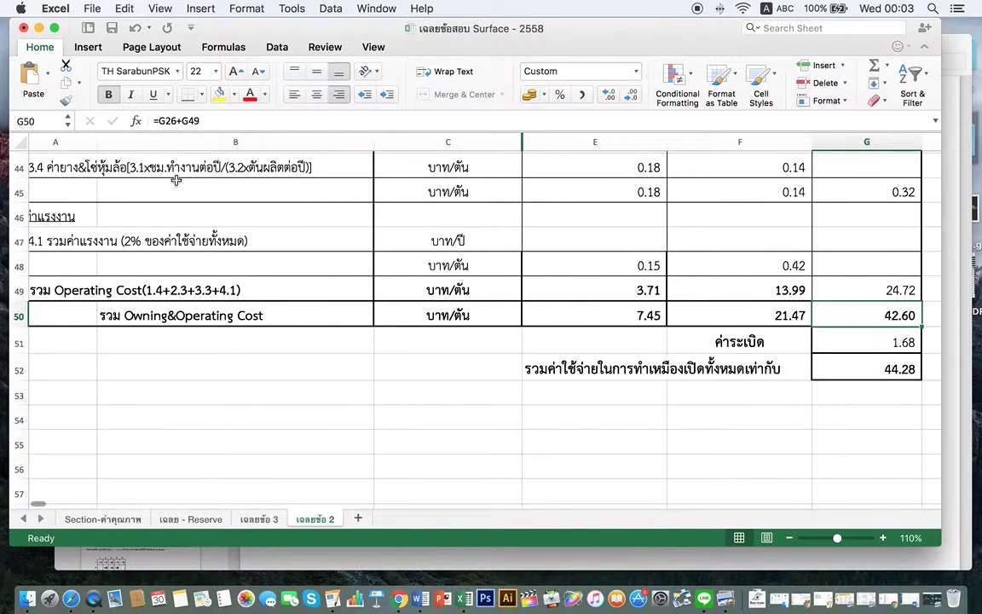
# - Close the workbook with its changes saved and minimize the exam question PDF
pyautogui.click(24, 29)
pyautogui.click(540, 135)
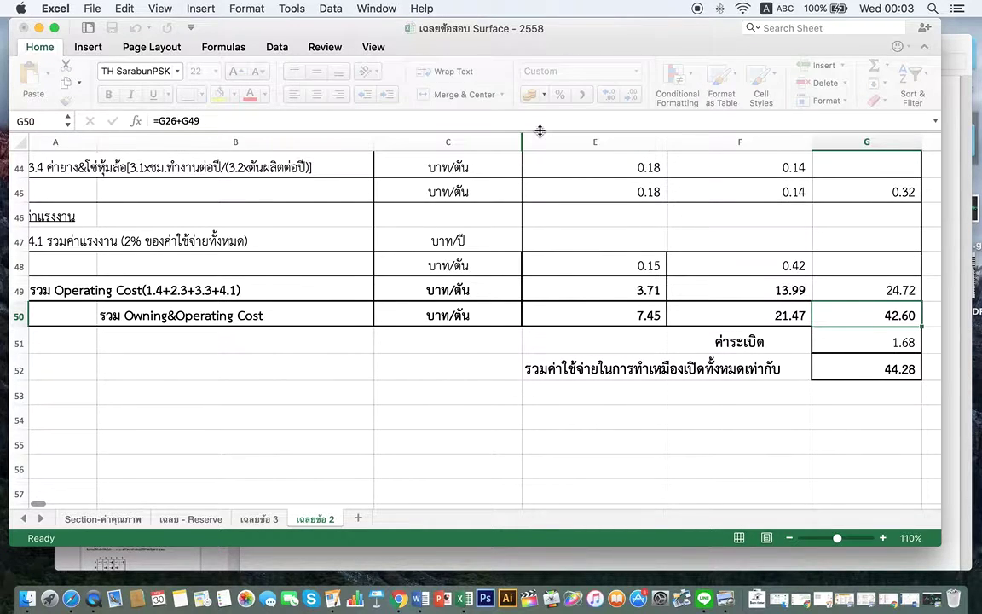
pyautogui.click(24, 29)
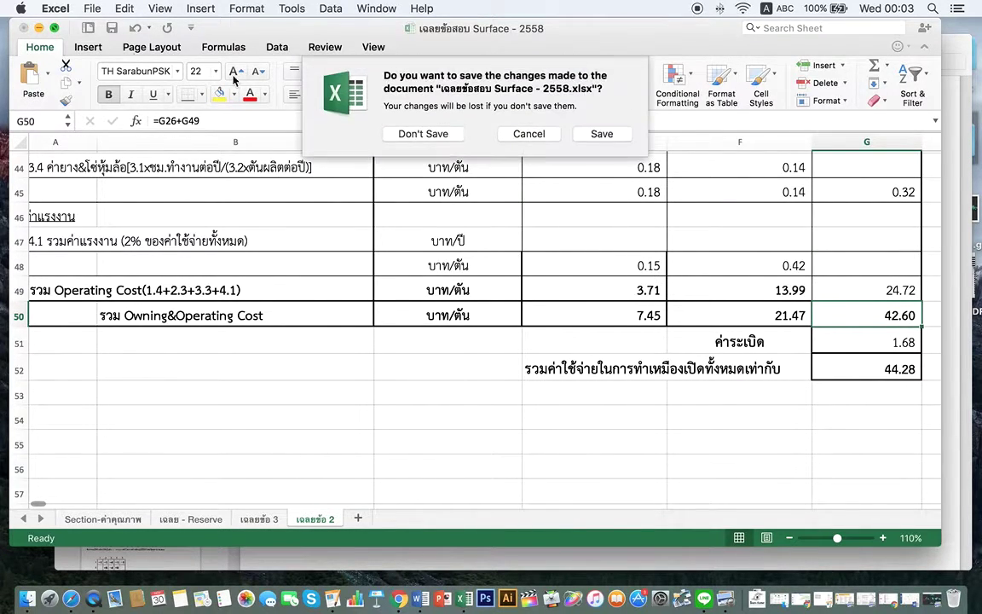
pyautogui.click(609, 136)
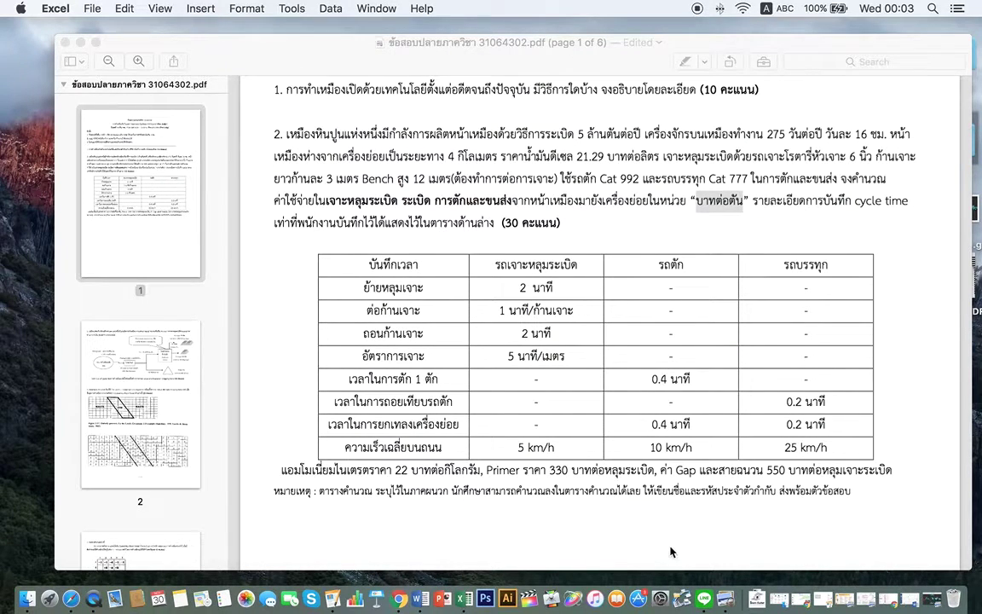
pyautogui.click(81, 42)
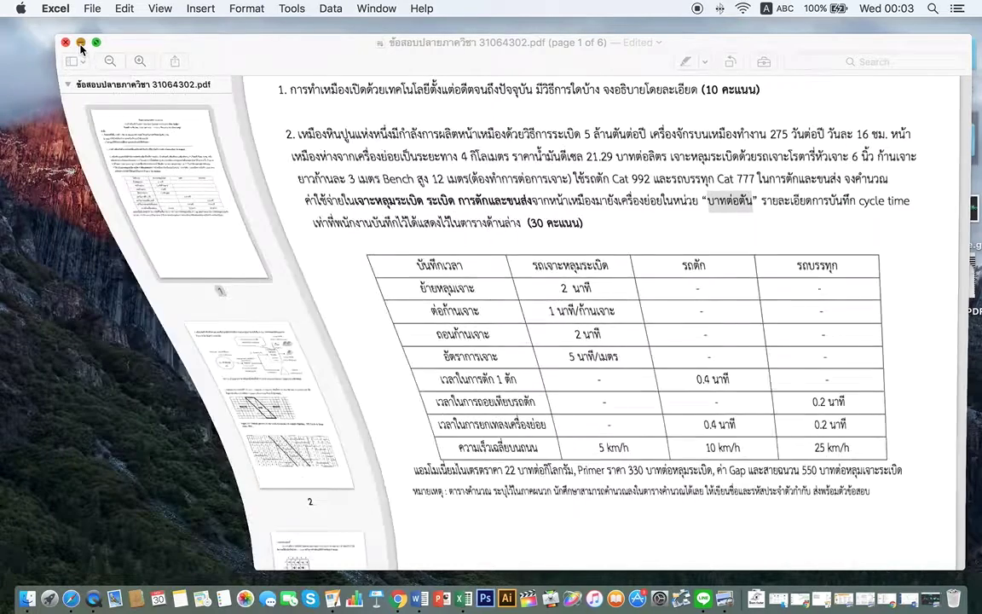
# - Open "ผนวก 1 - Production&Cost-Analysis.pdf" from the 2558 folder, review the blank cost form, and put both windows away
pyautogui.doubleClick(712, 260)
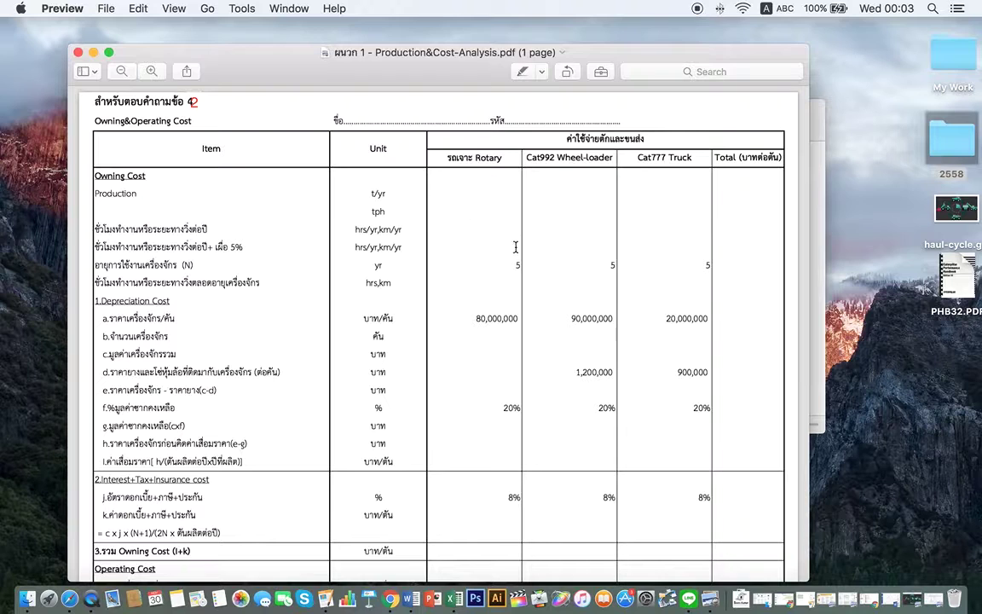
pyautogui.scroll(-10, 533, 340)
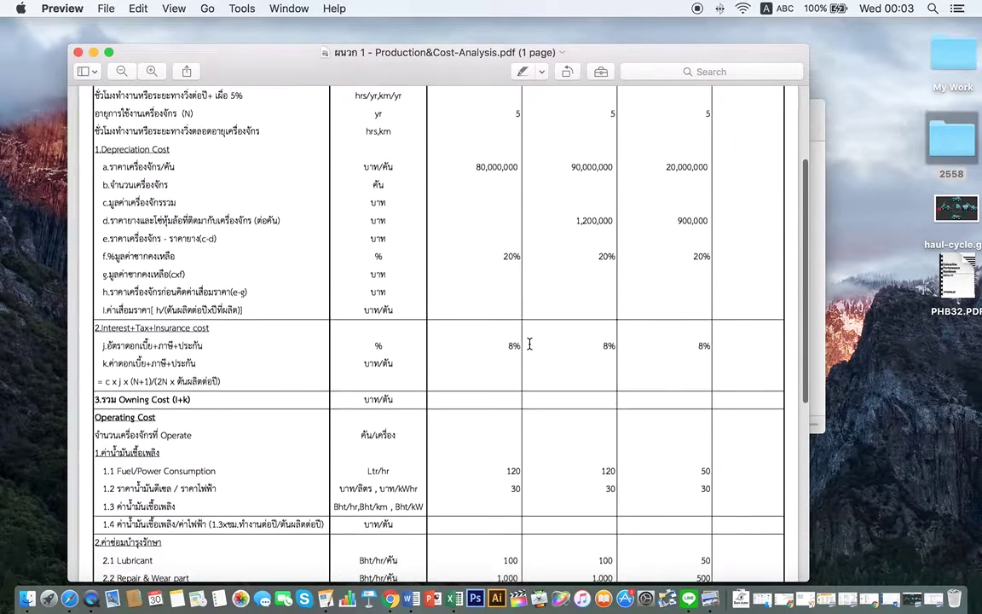
pyautogui.scroll(-5, 539, 348)
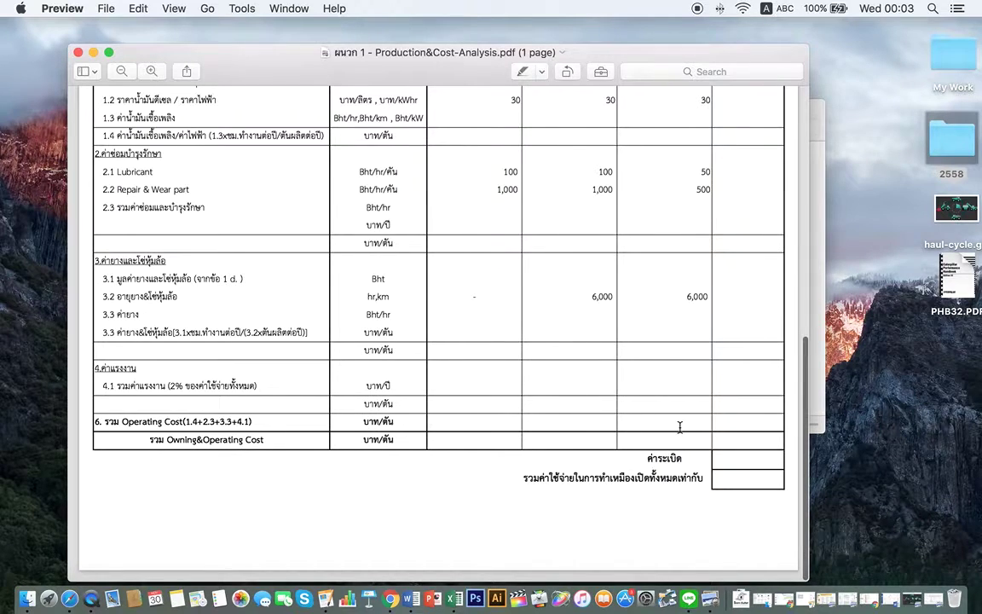
pyautogui.scroll(15, 680, 426)
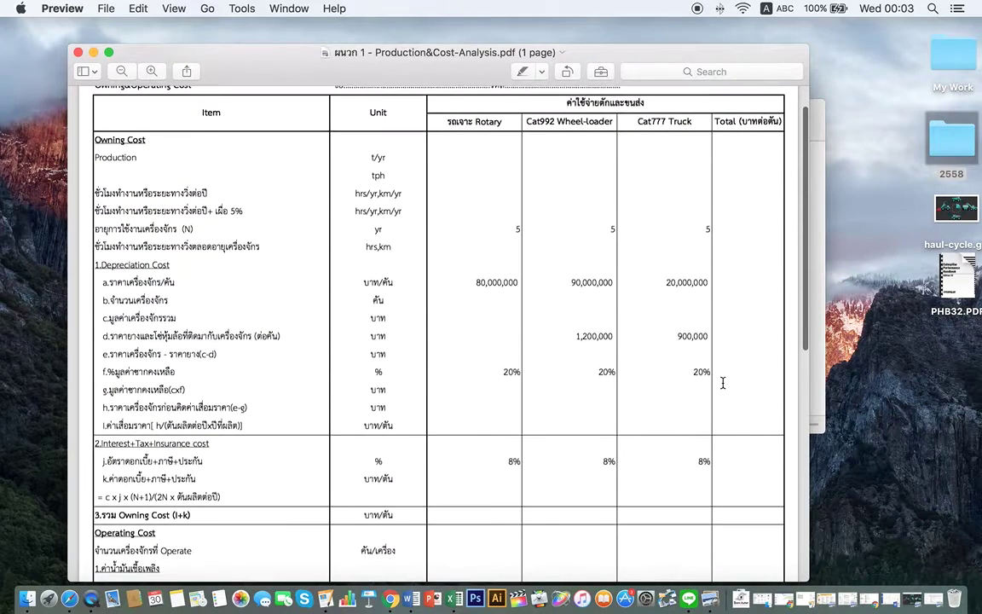
pyautogui.click(78, 52)
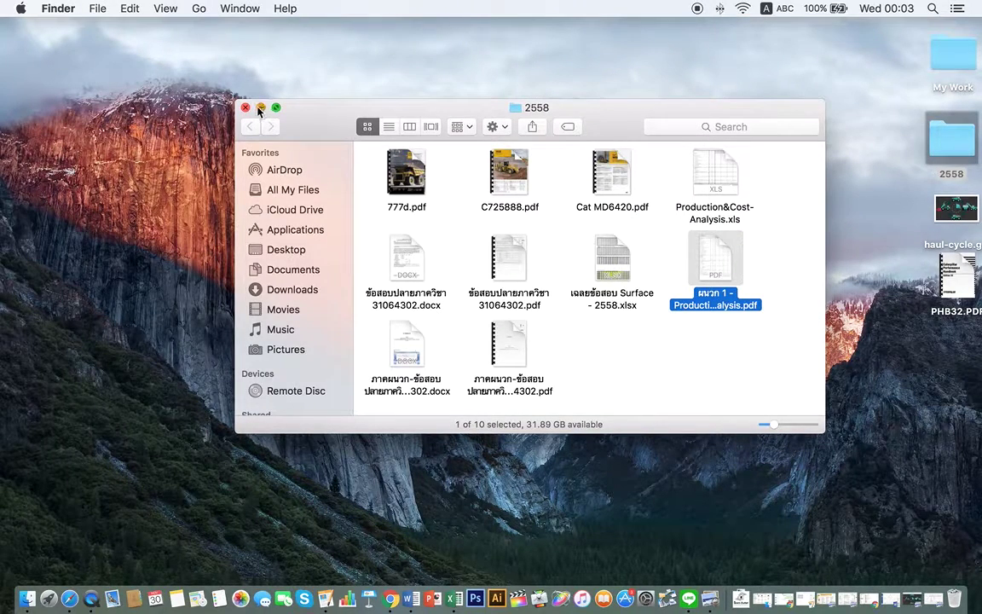
pyautogui.click(261, 108)
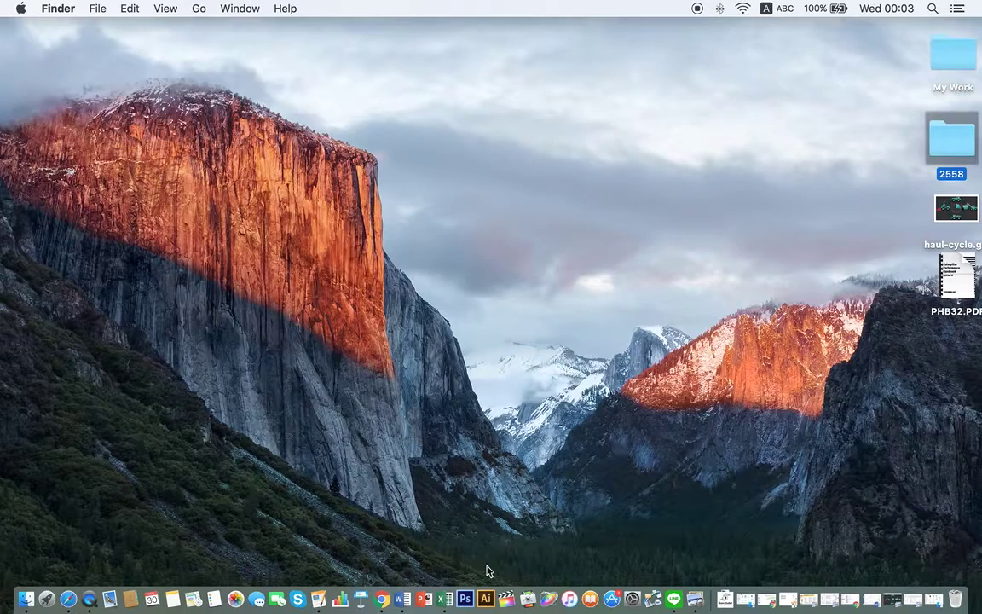
# - Switch to Chrome, watch the "Cat Surface Mining Product Demo" YouTube video muted, and minimize the browser with playback paused
pyautogui.click(380, 564)
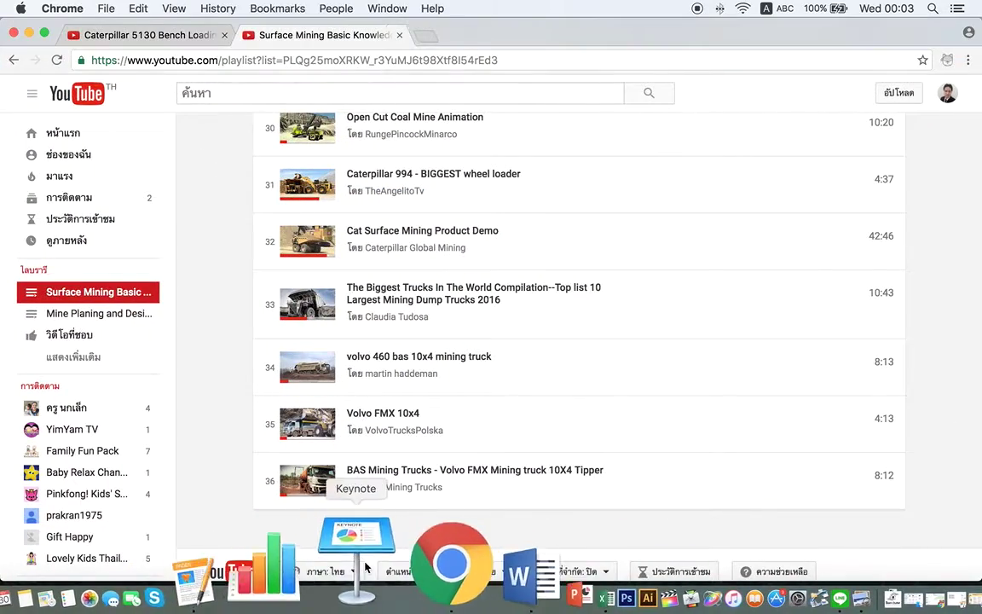
pyautogui.click(383, 232)
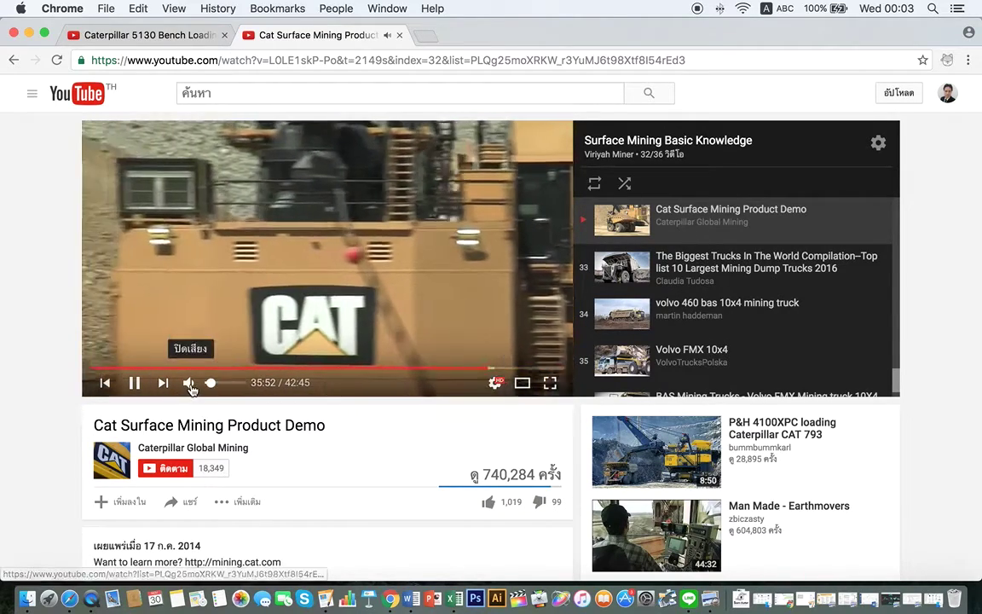
pyautogui.click(209, 386)
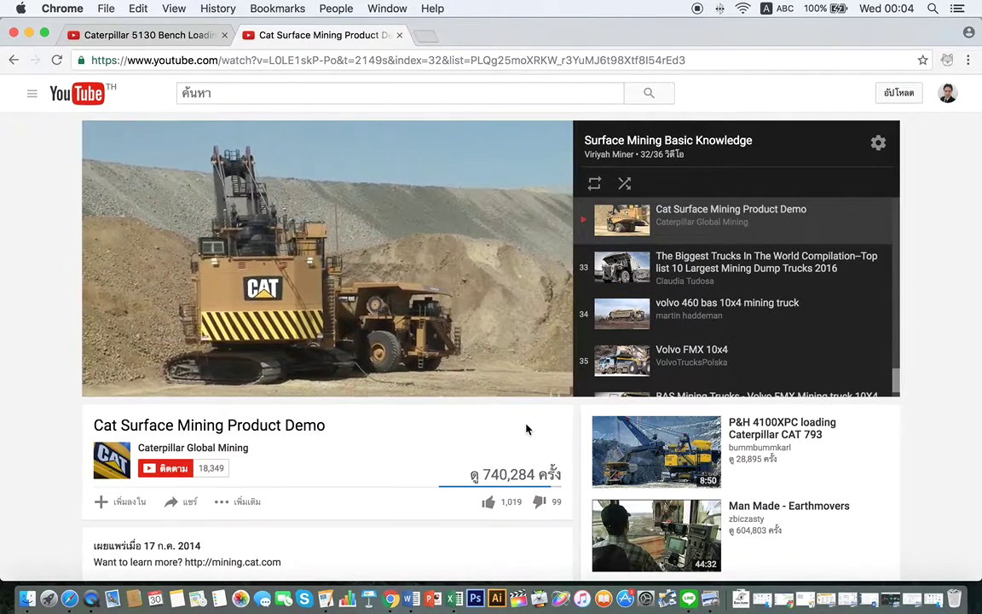
pyautogui.click(418, 282)
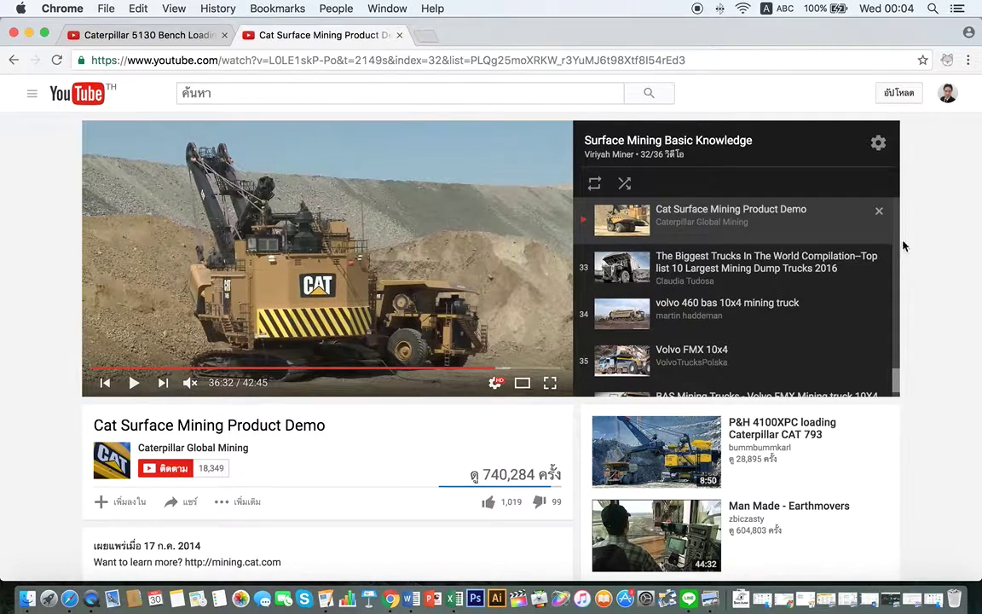
pyautogui.click(29, 34)
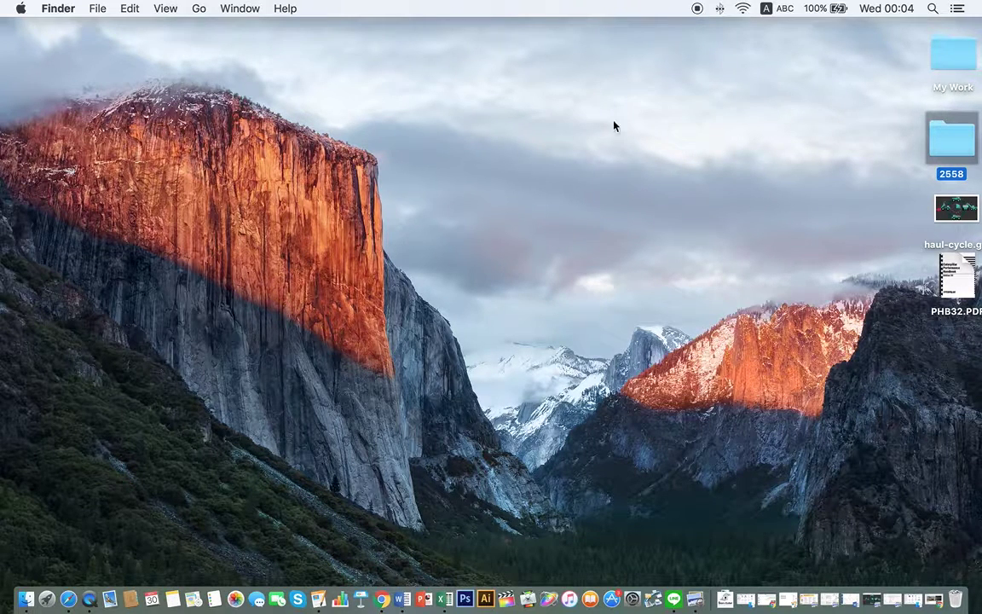
pyautogui.click(874, 213)
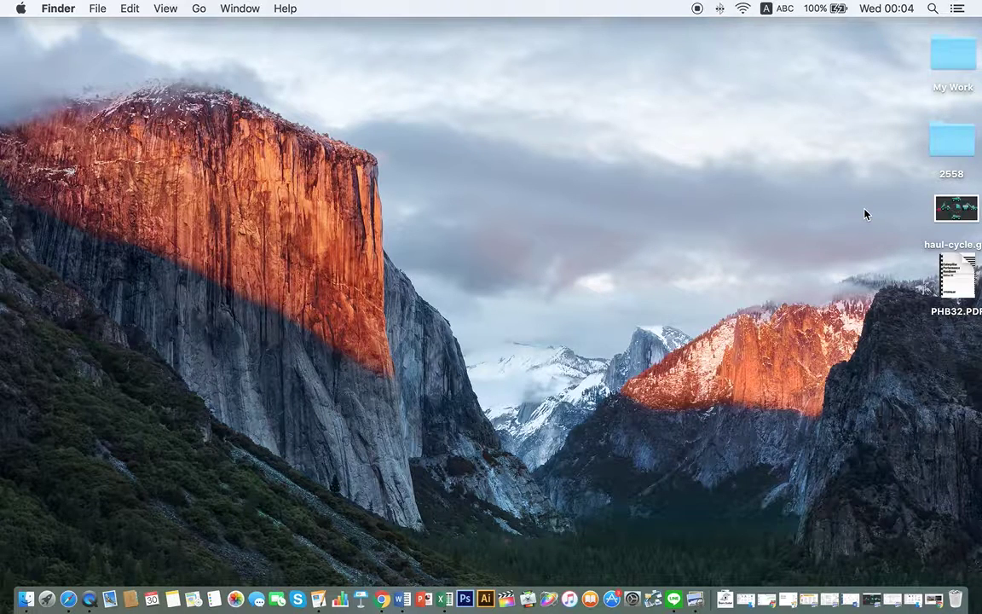